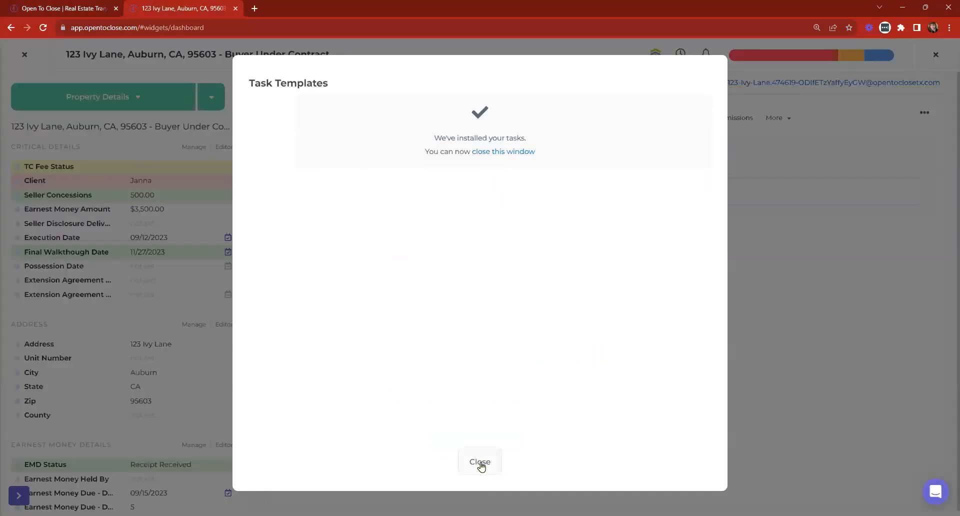
Close the task templates view and property record, collapse Templating, and expand Settings in the sidebar.
left_click(480, 463)
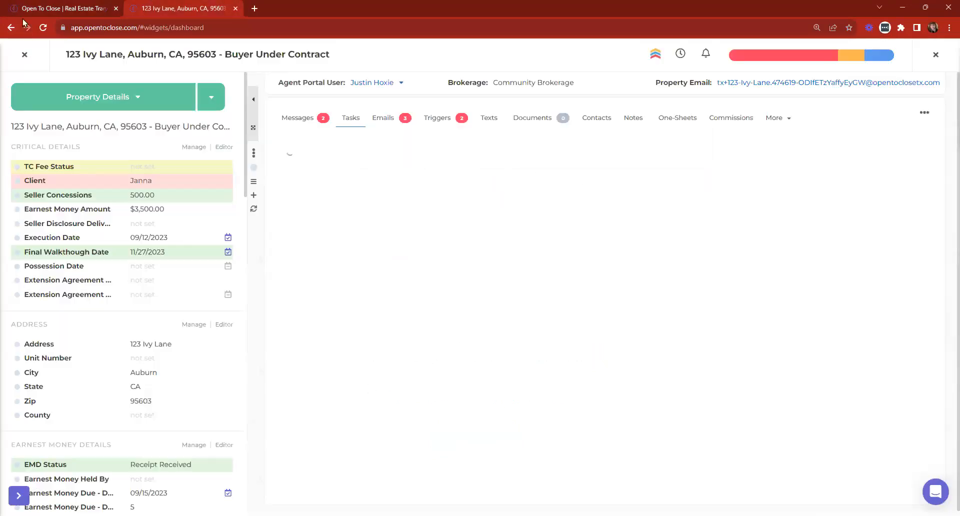
left_click(24, 54)
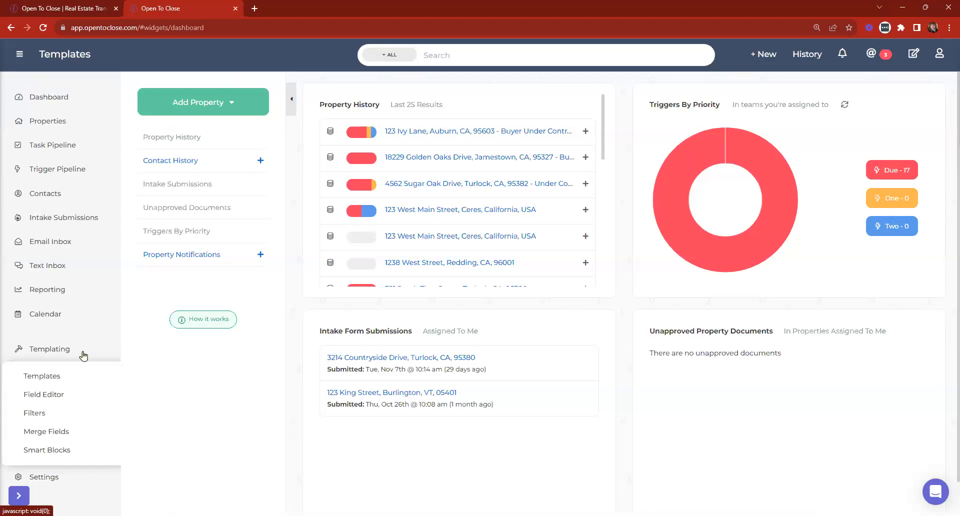
left_click(56, 353)
left_click(44, 372)
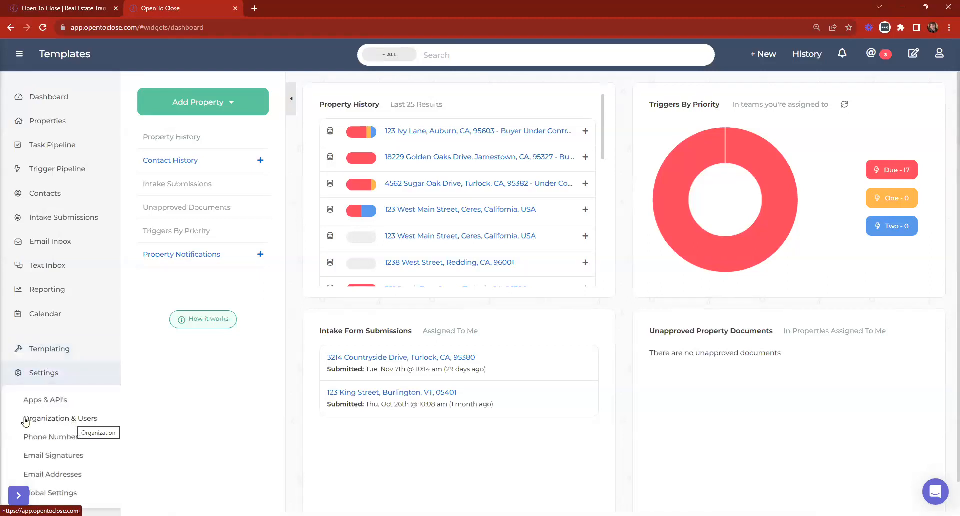
left_click(44, 420)
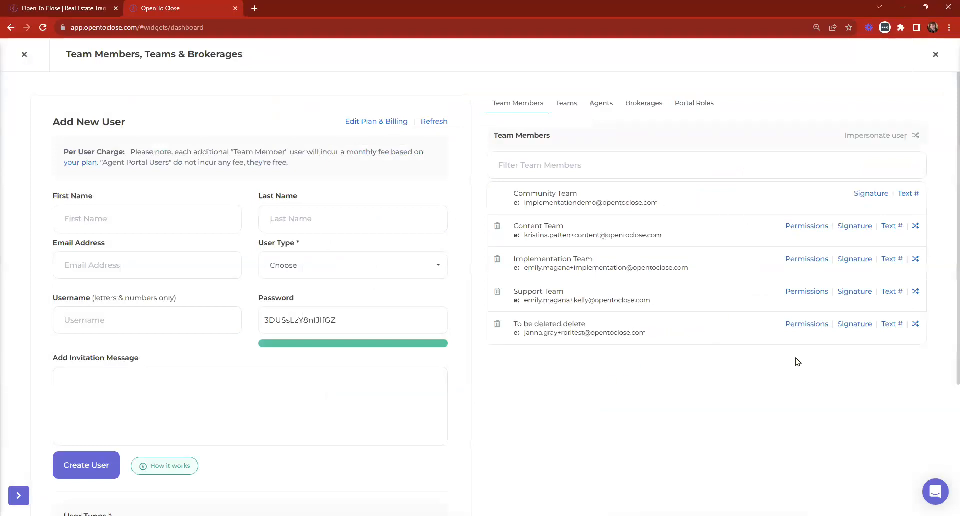
left_click(806, 226)
scroll(614, 206, "down", 12)
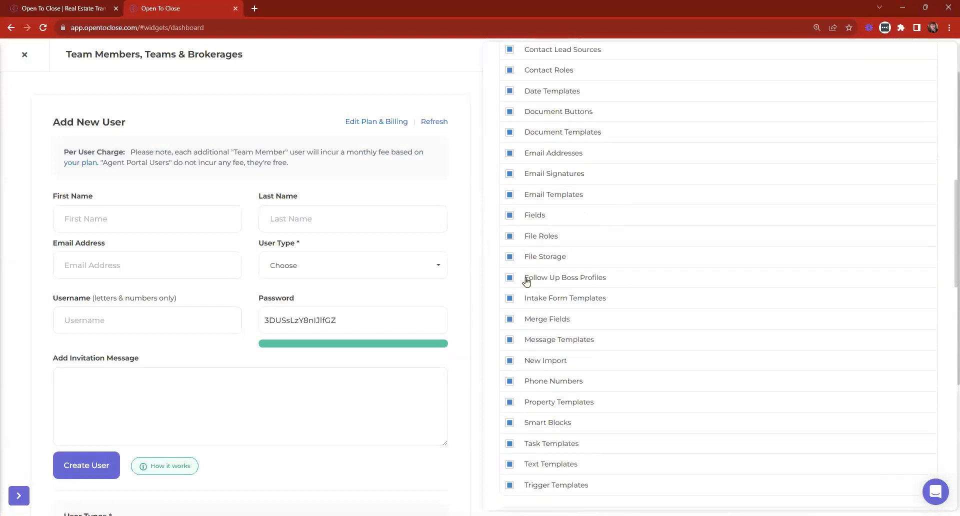
left_click(605, 278)
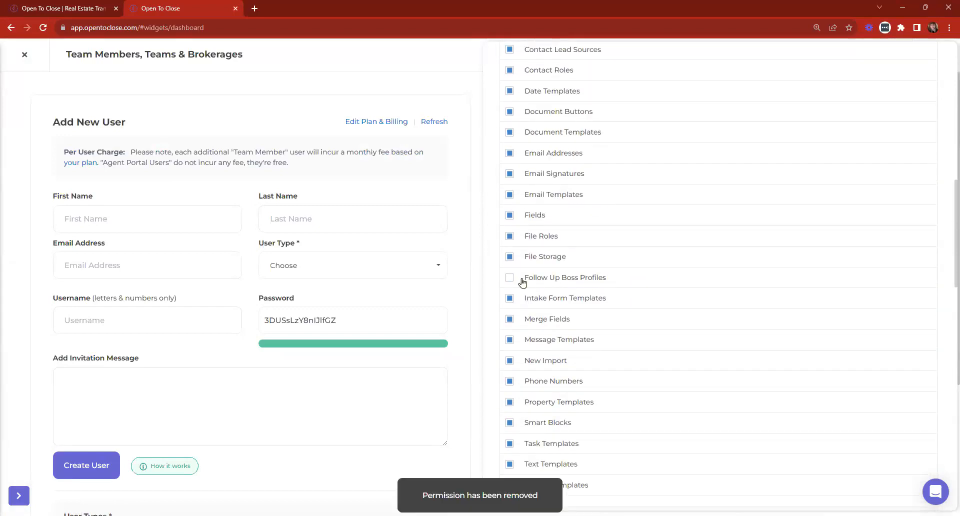
left_click(560, 283)
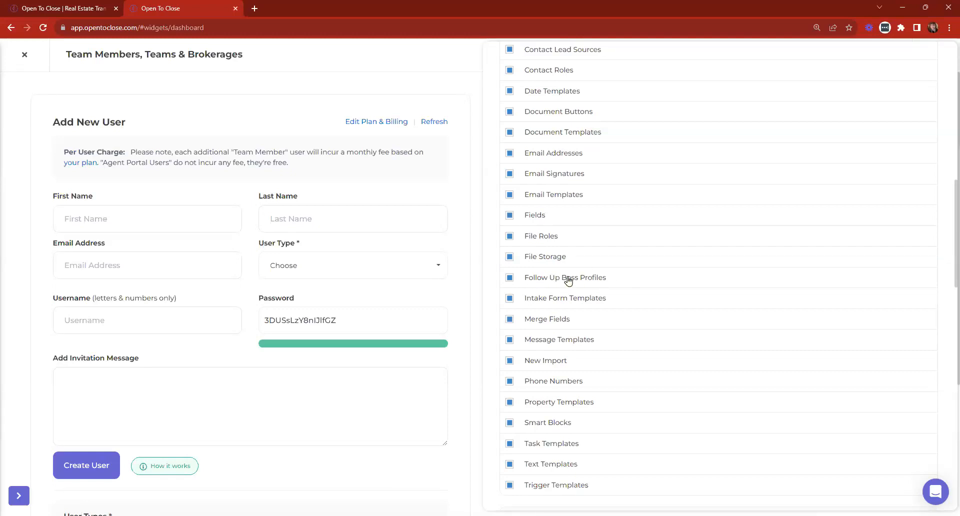
scroll(558, 283, "up", 15)
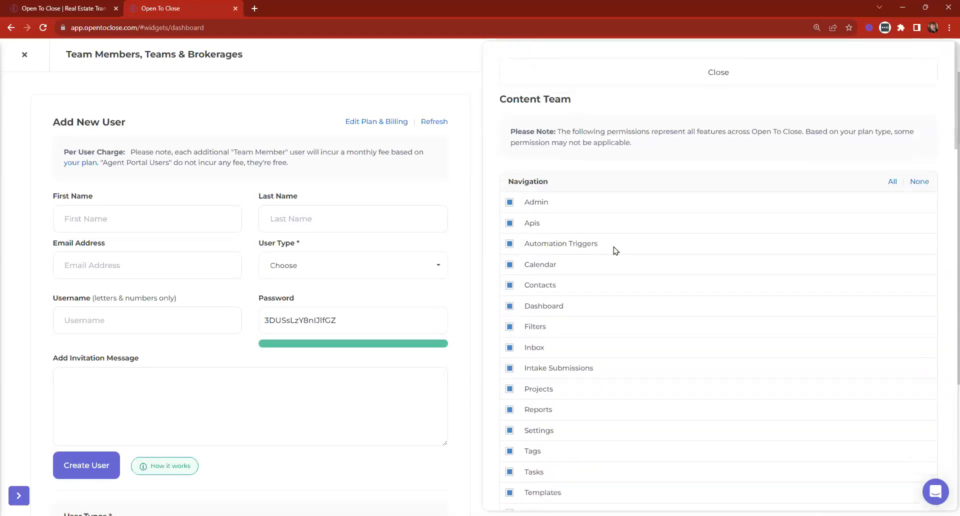
left_click(534, 73)
left_click(23, 54)
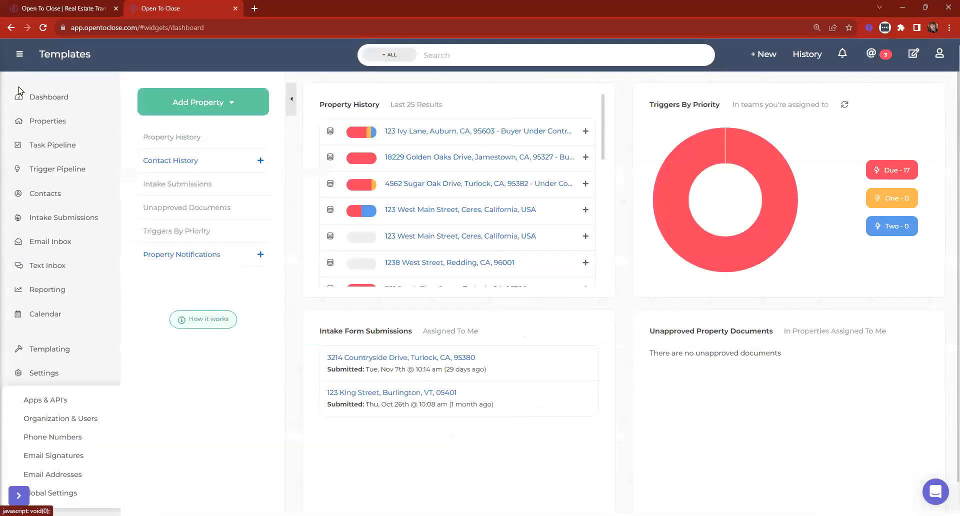
Add the Content Team to the CS@ FUB Account connection under Apps & API's, then return to the dashboard.
left_click(42, 402)
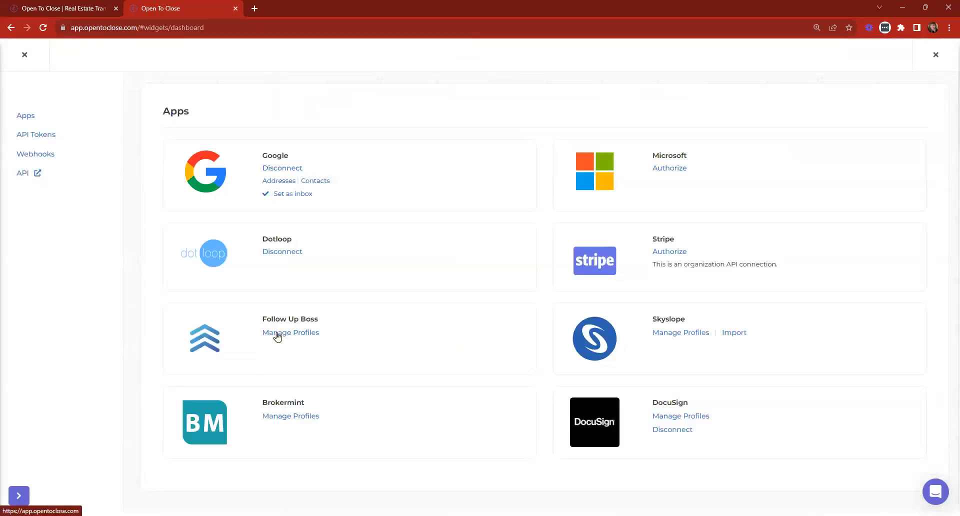
left_click(273, 333)
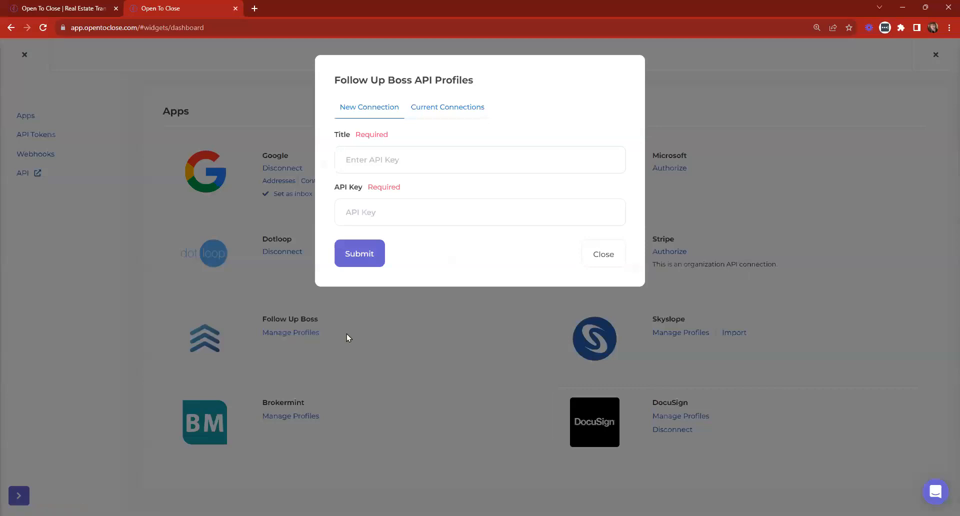
left_click(462, 109)
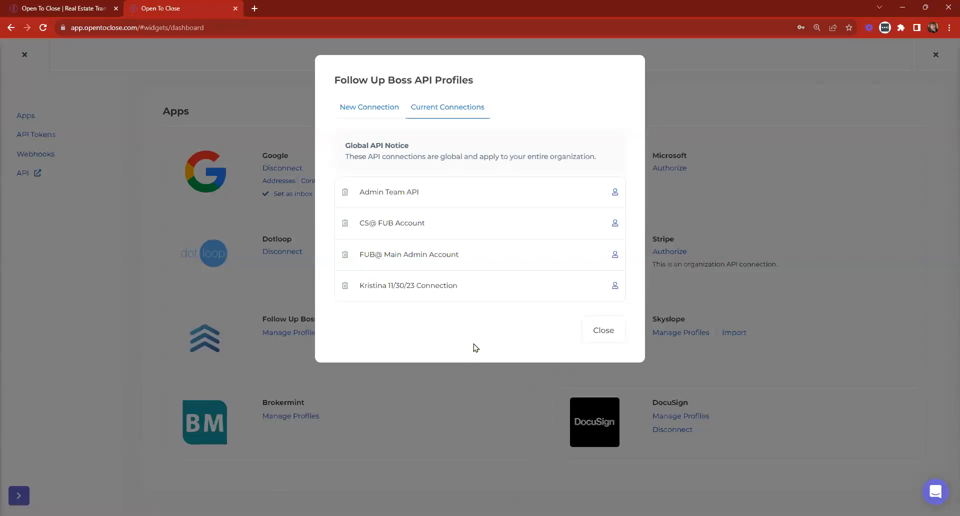
left_click(615, 223)
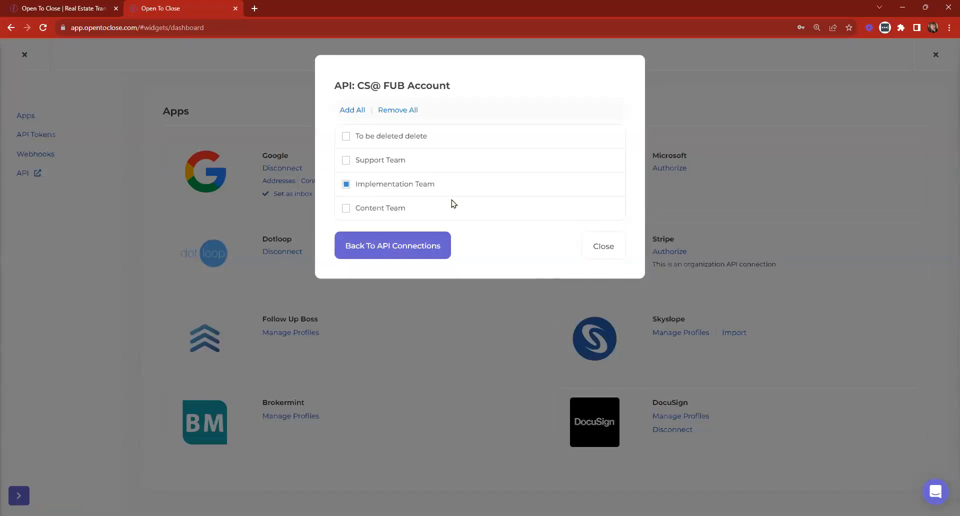
left_click(373, 208)
left_click(608, 252)
left_click(23, 56)
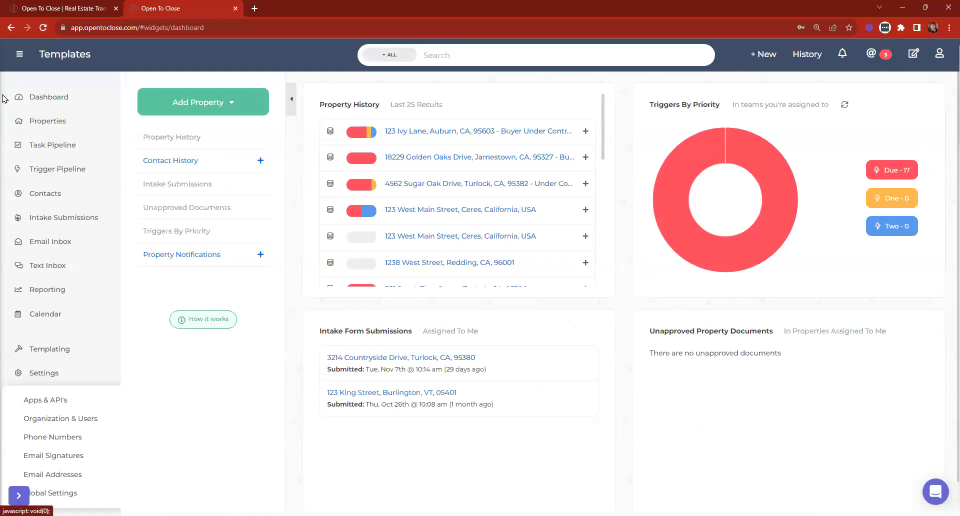
Open 123 West Main Street, Ceres and its More > Follow Up Boss section, highlighting the connect-API note.
left_click(455, 237)
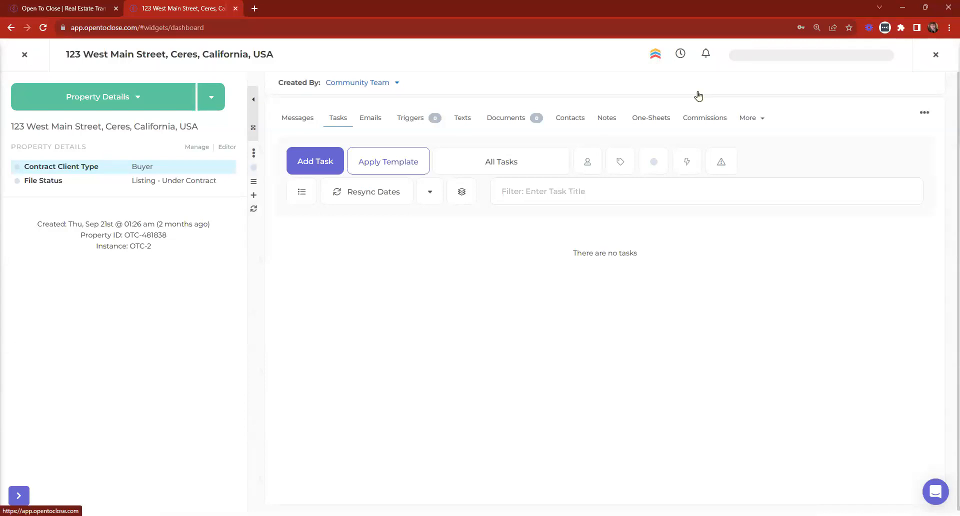
left_click(749, 119)
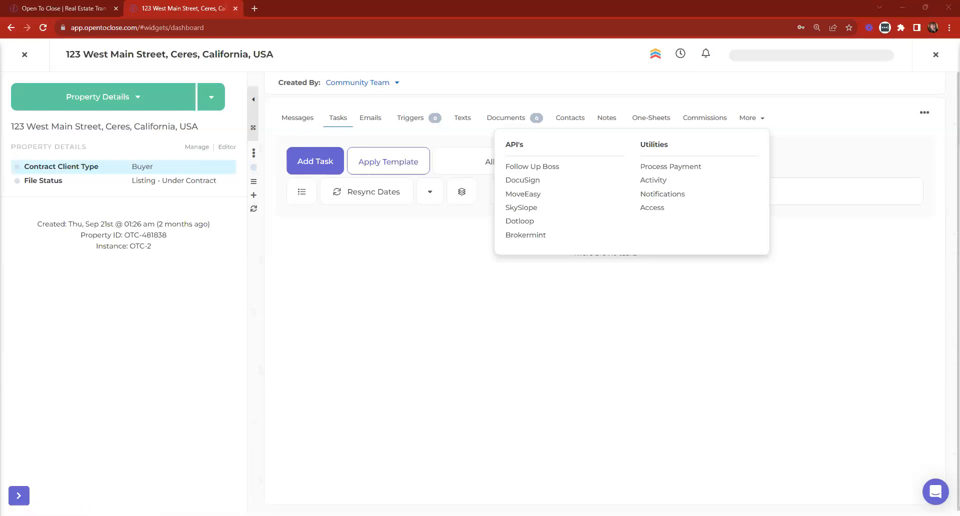
left_click(657, 57)
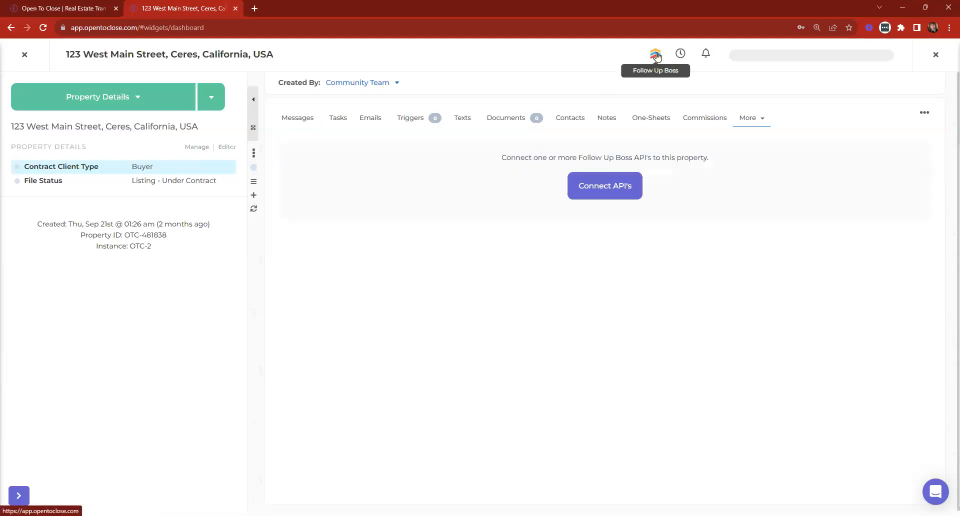
left_click_drag(495, 157, 798, 165)
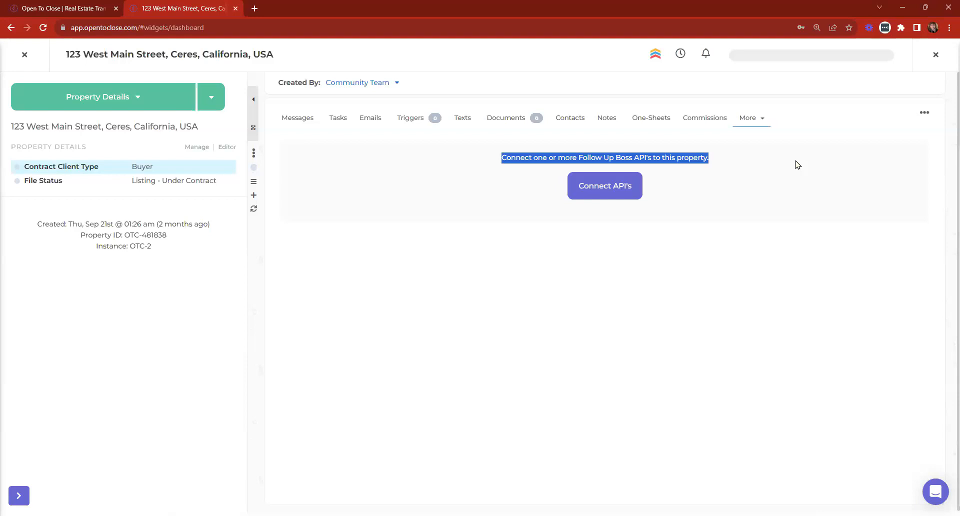
Connect FUB@ Main Admin Account to the property, replacing the dated connection added first.
left_click(608, 190)
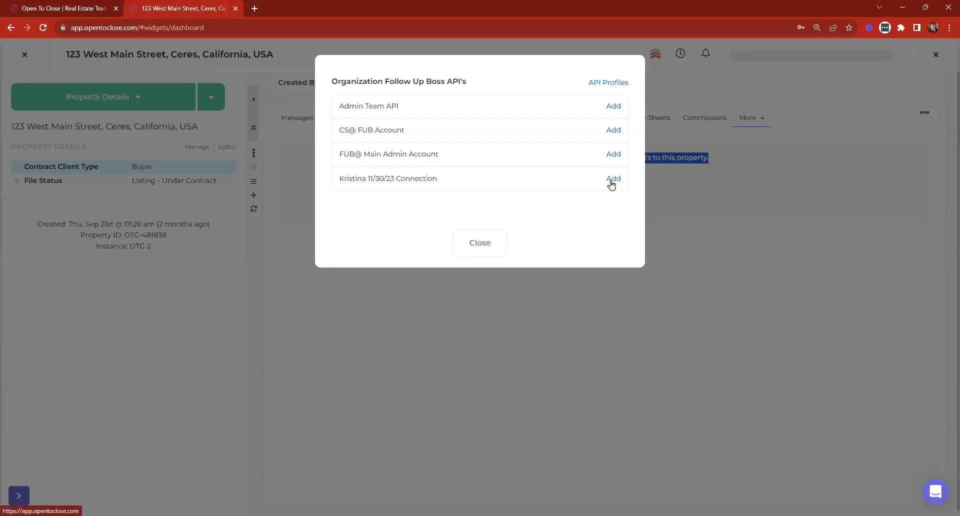
left_click(611, 182)
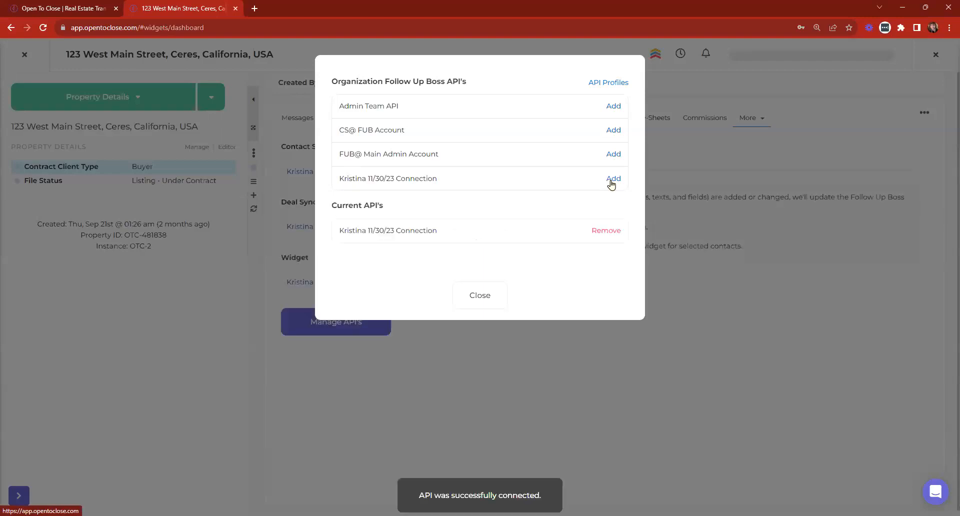
left_click(464, 307)
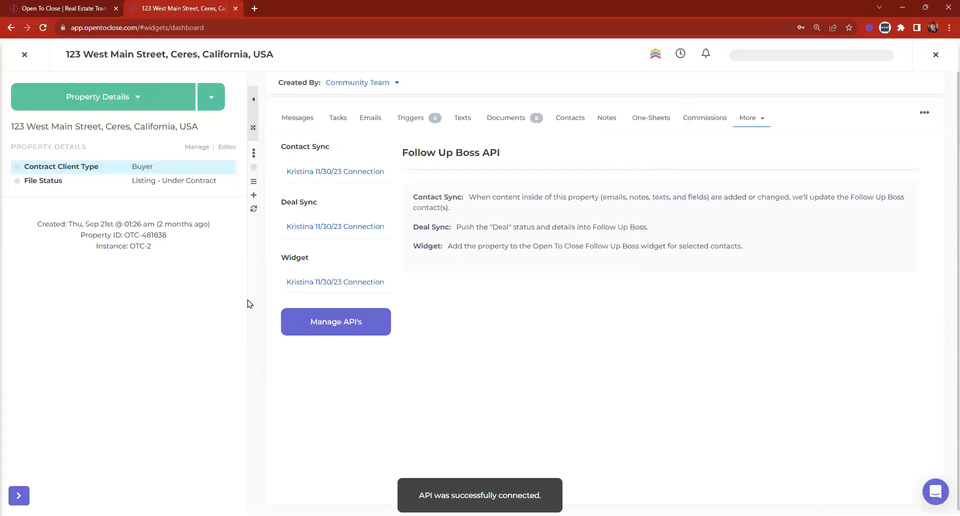
left_click(325, 322)
left_click(604, 232)
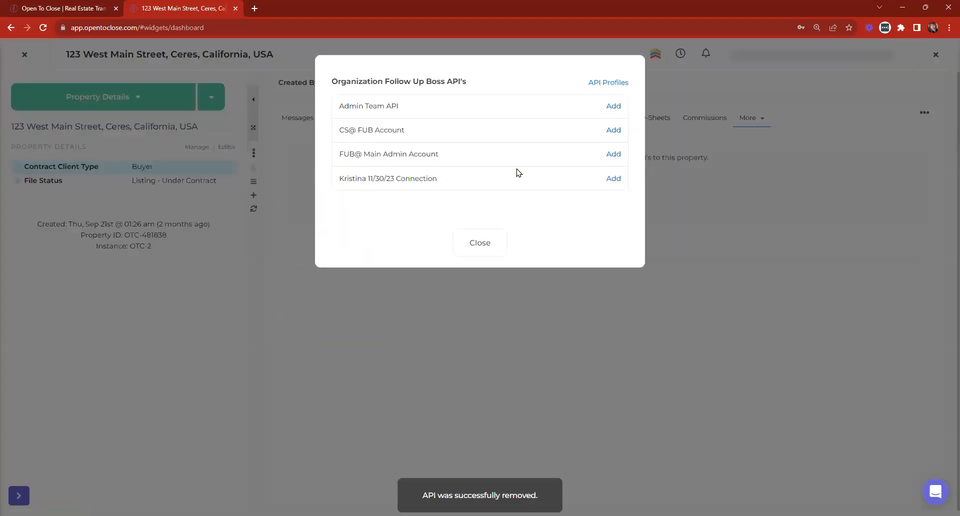
left_click(614, 154)
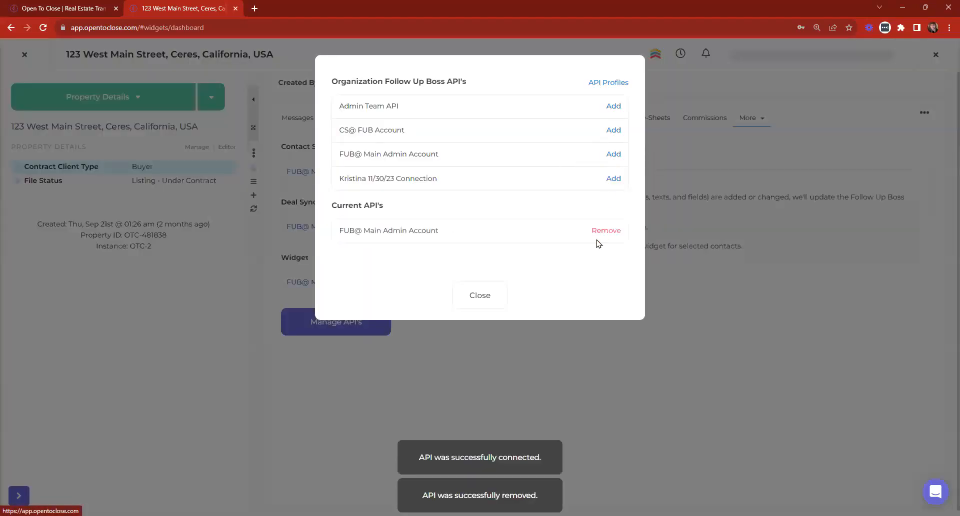
left_click(472, 299)
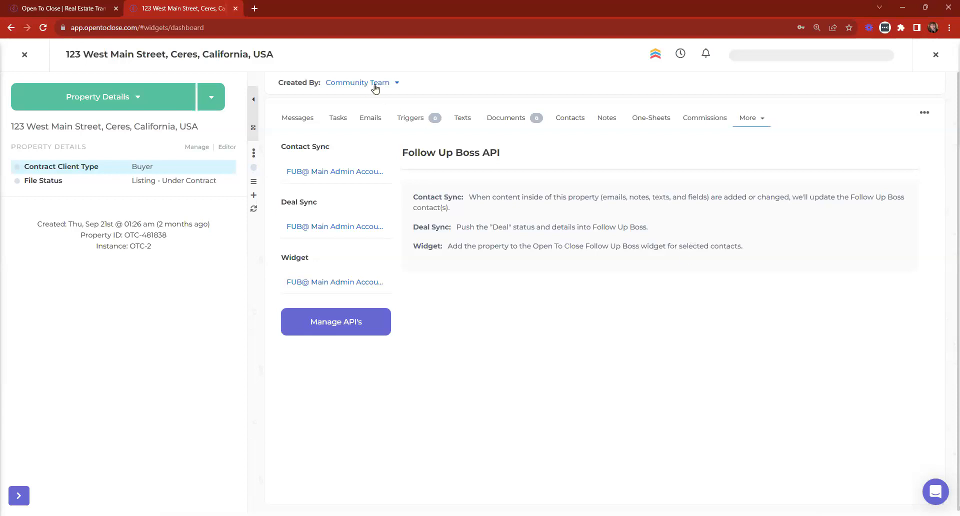
Check the property creator's details, then reopen and highlight the organization's Follow Up Boss API list.
left_click(397, 84)
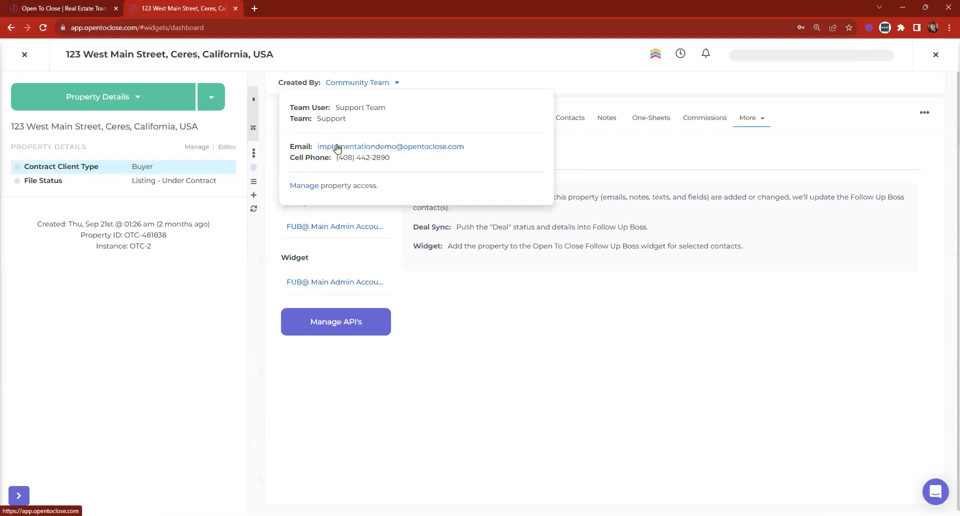
left_click(532, 279)
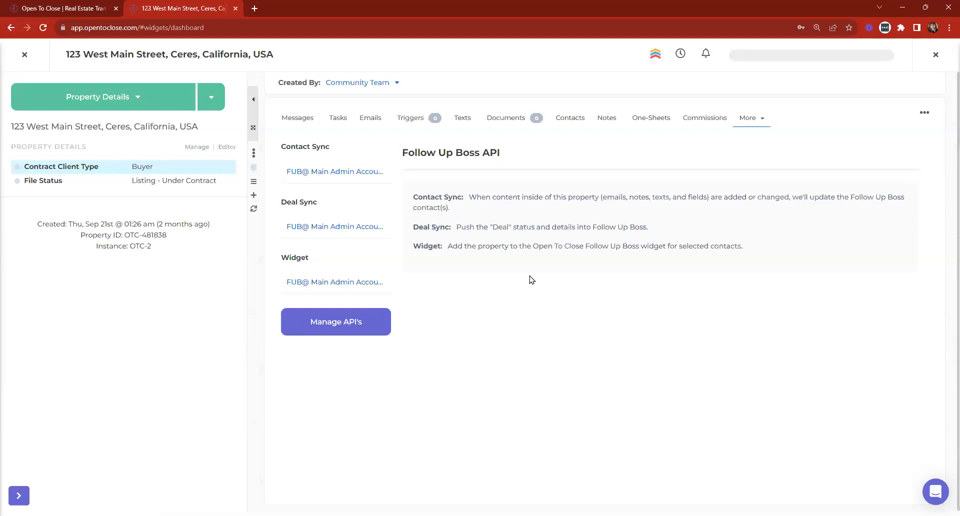
left_click(351, 323)
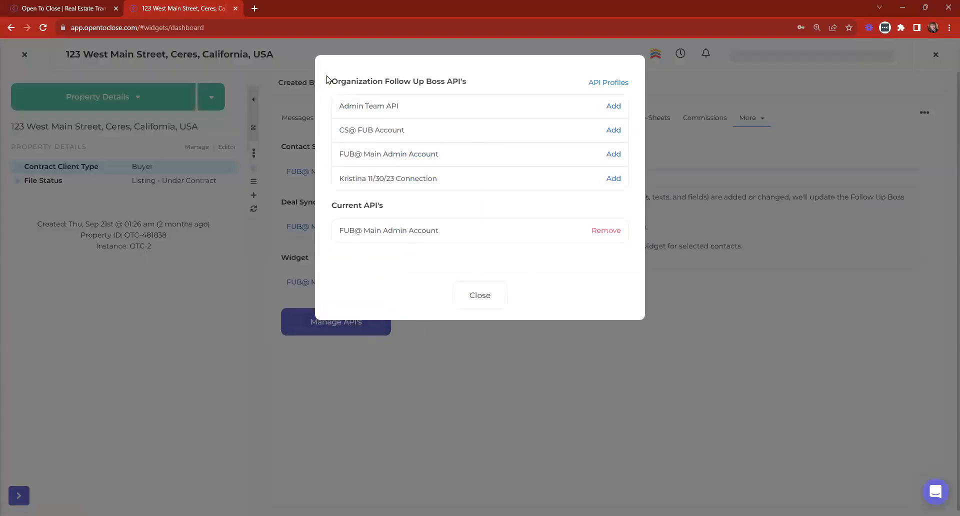
left_click_drag(331, 81, 484, 79)
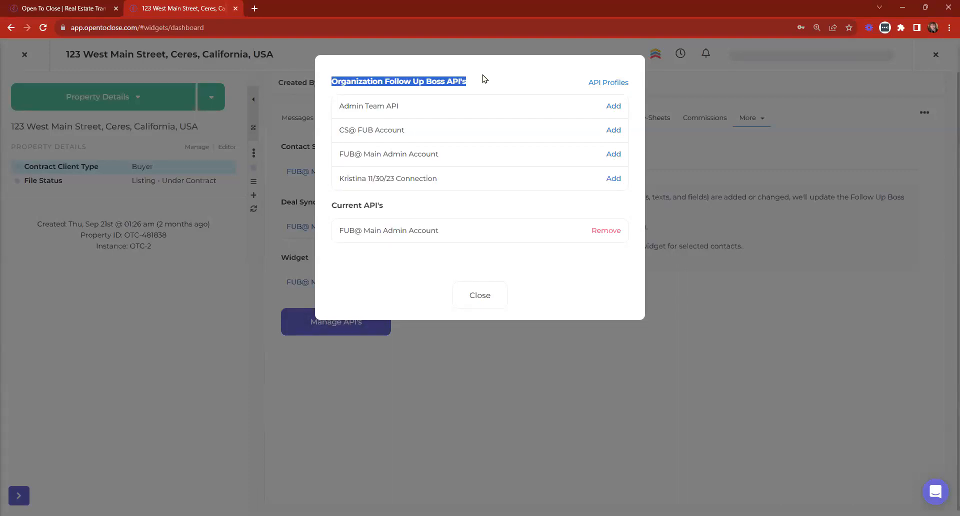
Review FUB@ Main Admin's Contact Sync, Deal Sync and Widget, view Tasks, then close the property.
left_click(477, 296)
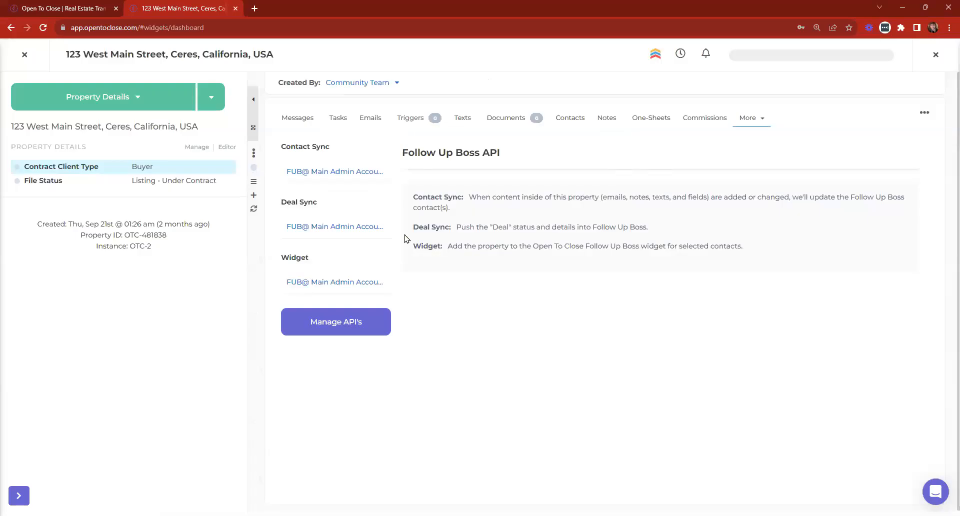
left_click(331, 170)
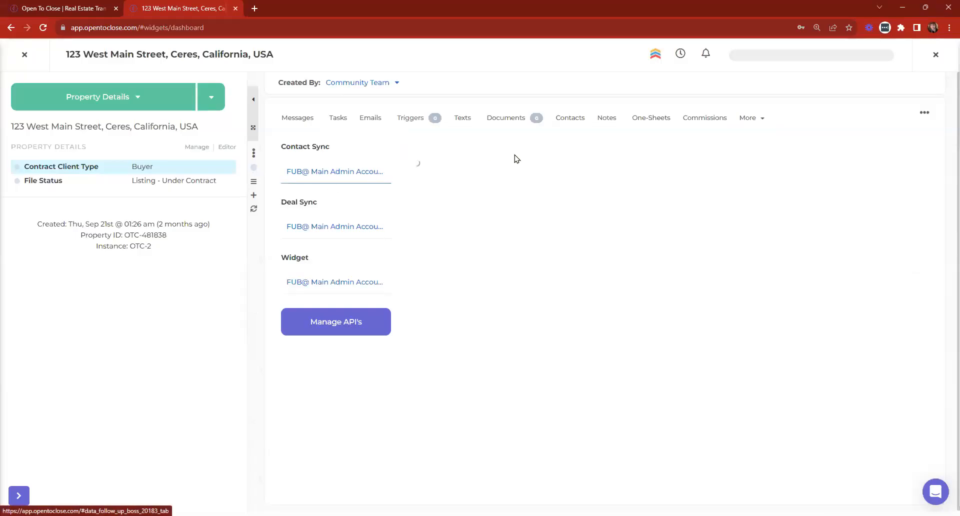
left_click(584, 157)
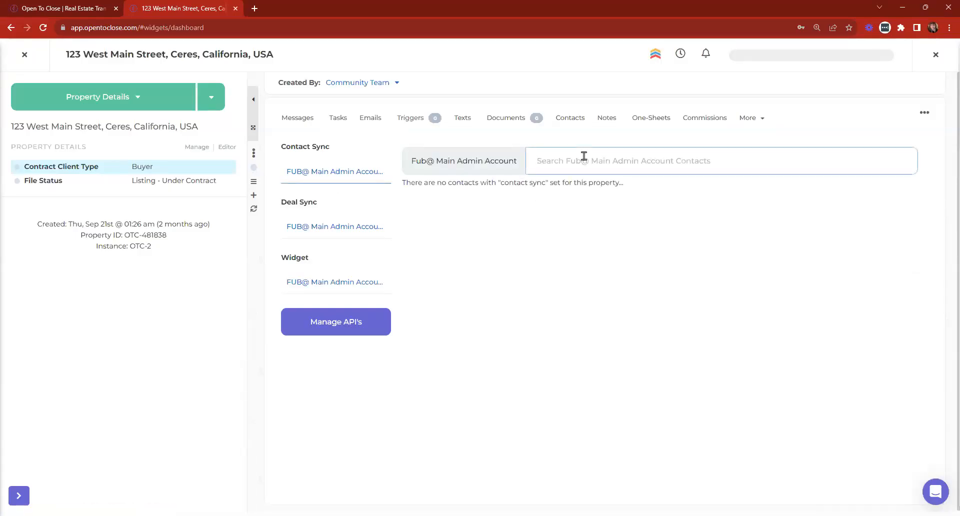
left_click(354, 228)
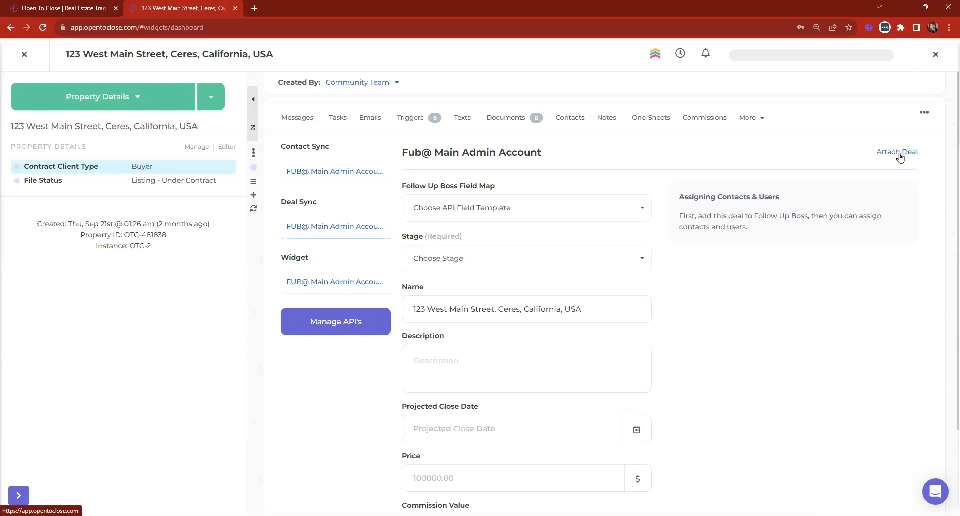
left_click(344, 282)
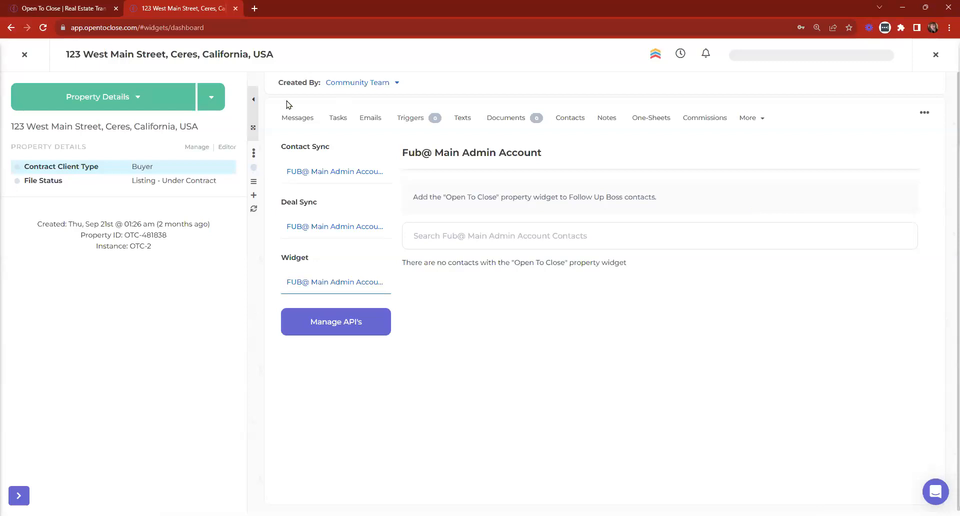
left_click(312, 114)
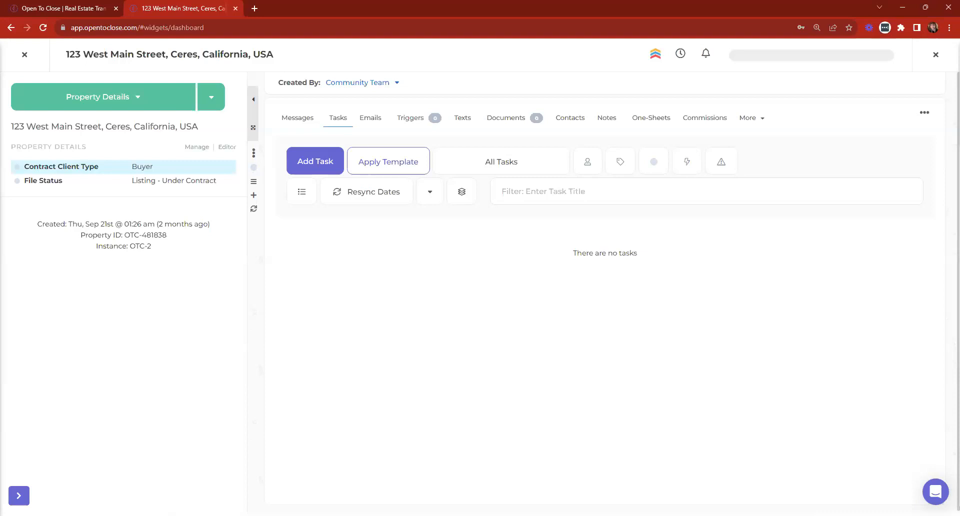
left_click(22, 55)
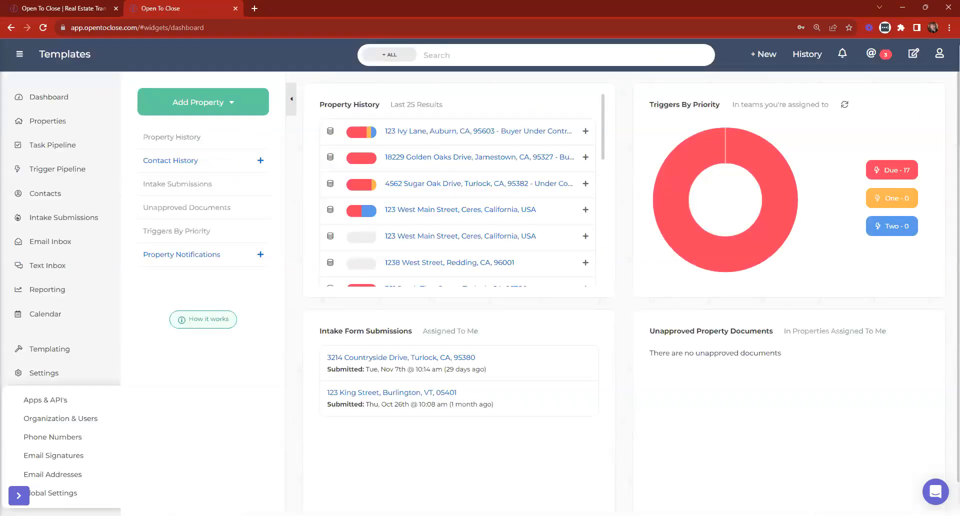
Open 123 Ivy Lane's Follow Up Boss API settings, returning to its tab after a stray new tab.
left_click(427, 132)
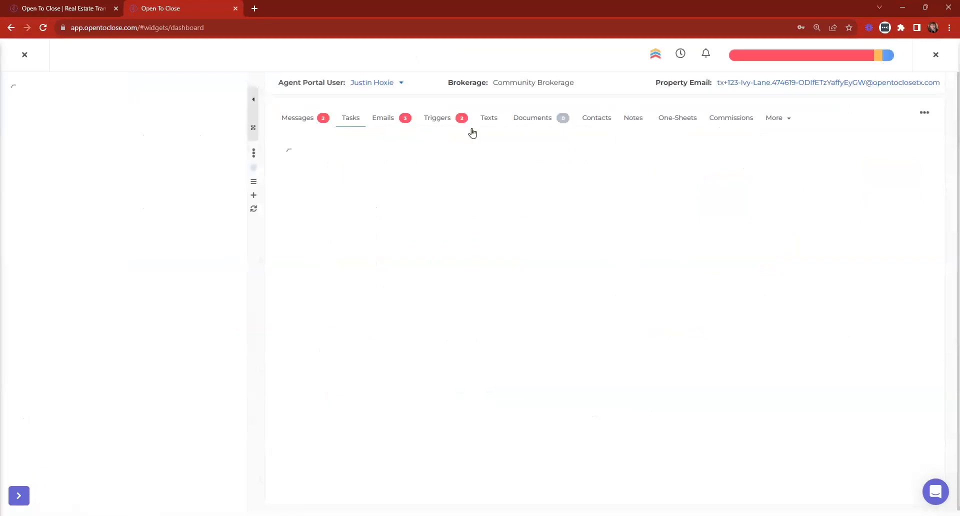
left_click(656, 55)
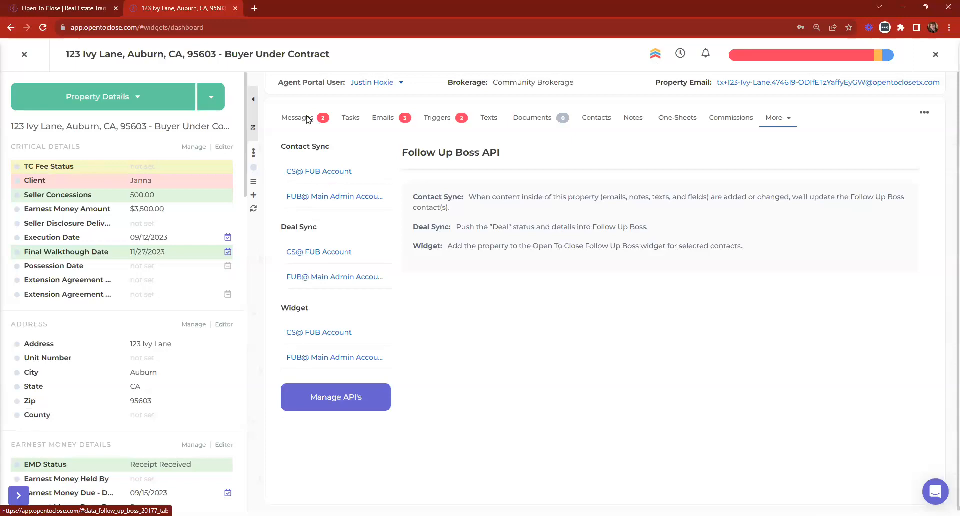
left_click(255, 9)
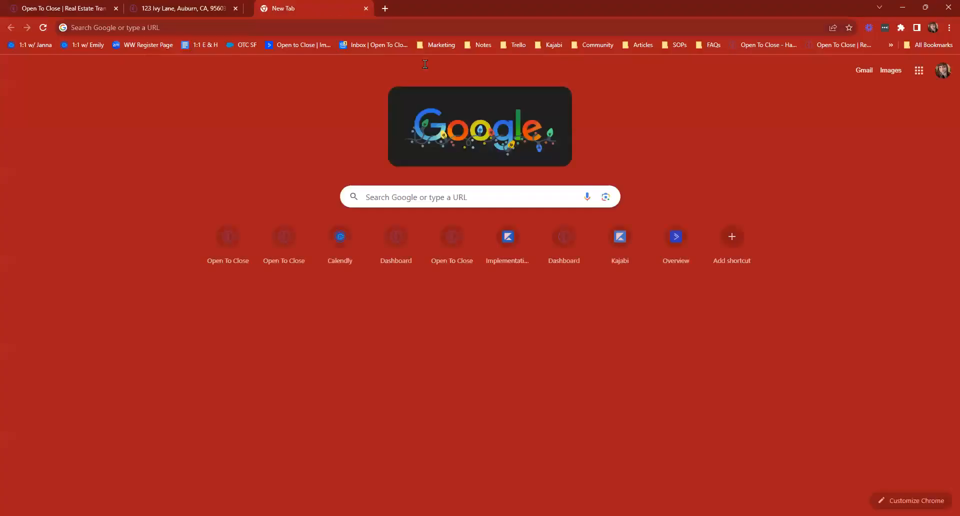
key("ctrl+w")
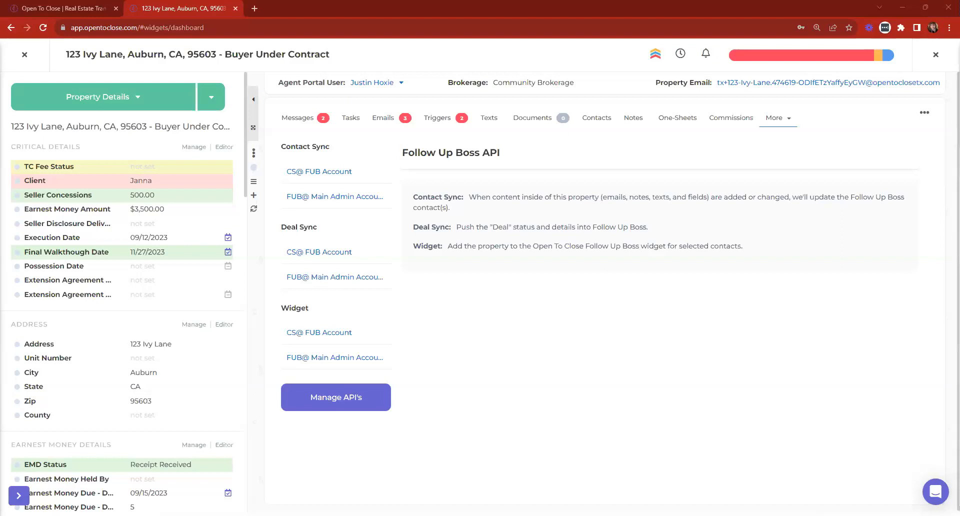
left_click_drag(284, 8, 227, 4)
left_click(191, 6)
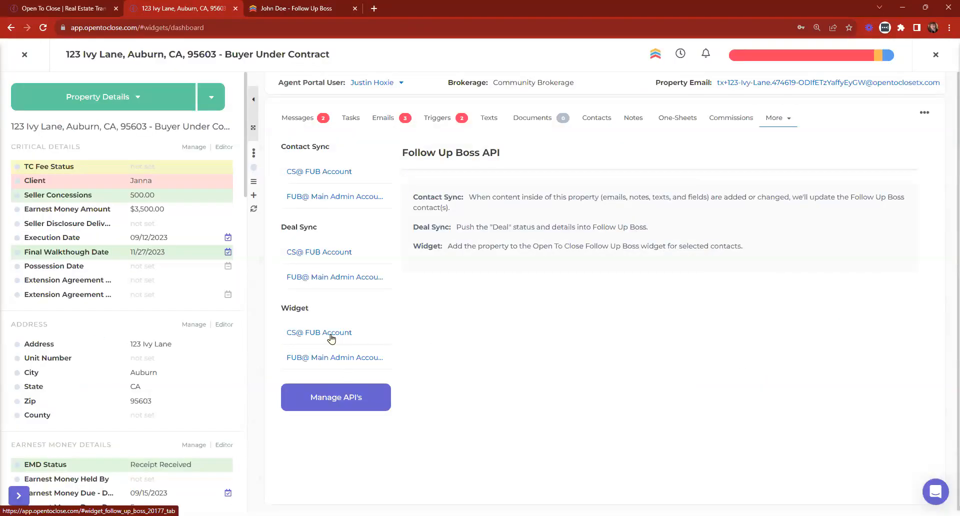
Search for the demo contact, add them to CS@ FUB Account Contact Sync, and enable Emails, Texts and Notes.
left_click(311, 171)
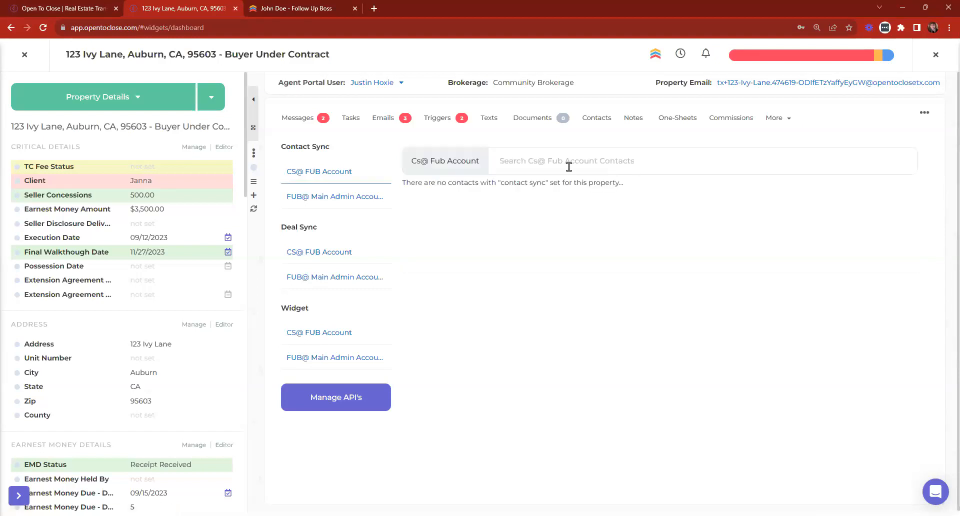
left_click(592, 162)
type("john")
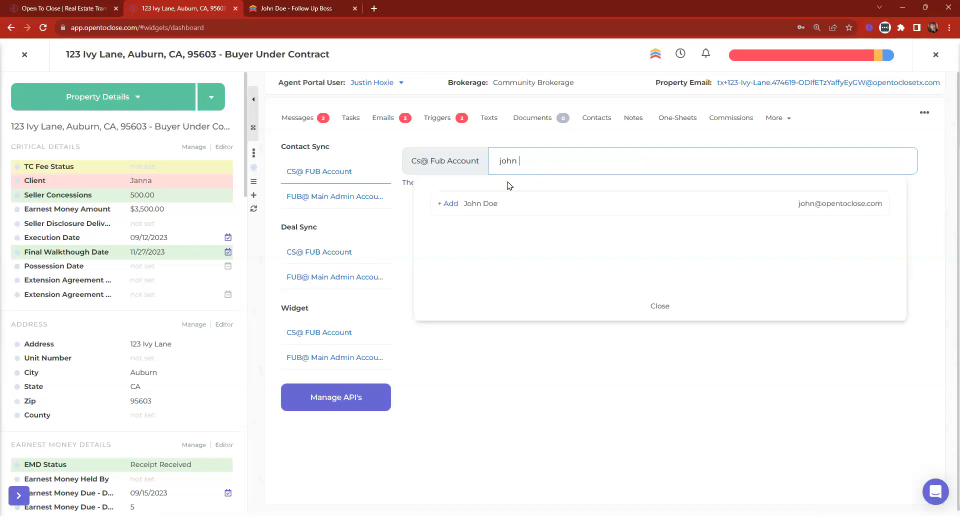
left_click(450, 205)
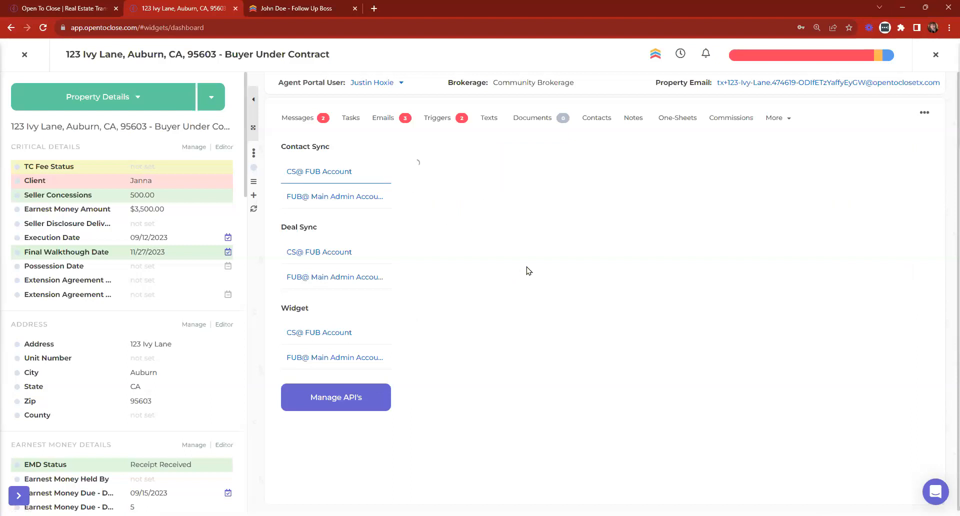
left_click(469, 253)
left_click(519, 255)
left_click(570, 255)
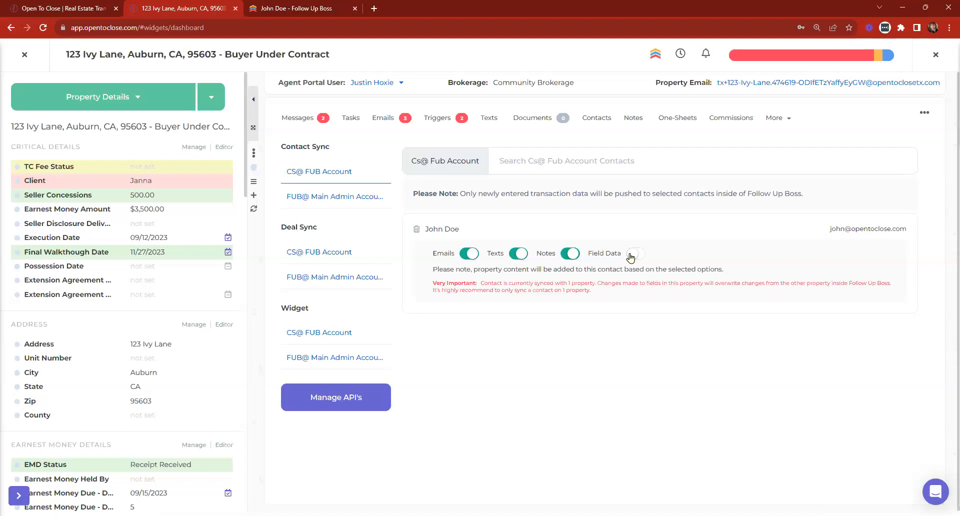
Compare with the contact's Follow Up Boss page, then bring up the CS@ FUB Account widget settings.
scroll(236, 281, "down", 4)
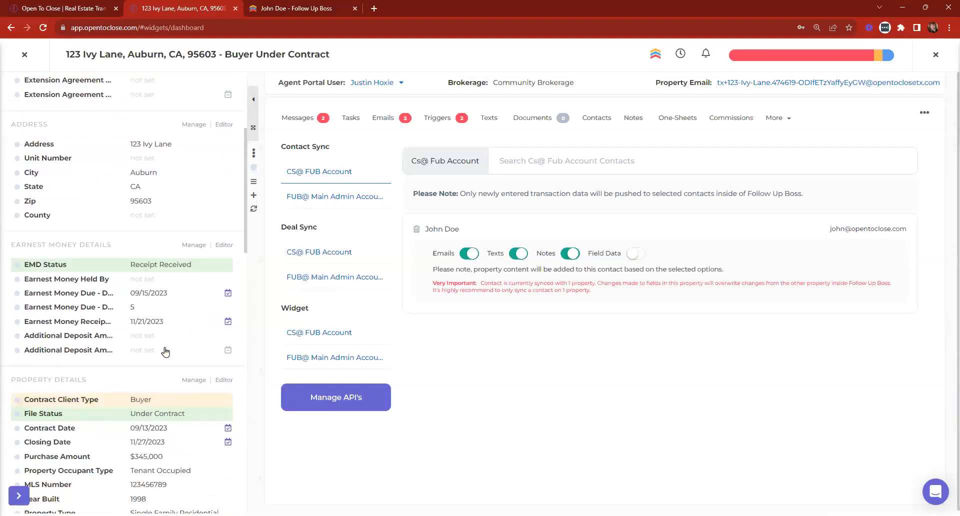
scroll(236, 154, "up", 4)
left_click(333, 5)
scroll(95, 323, "down", 4)
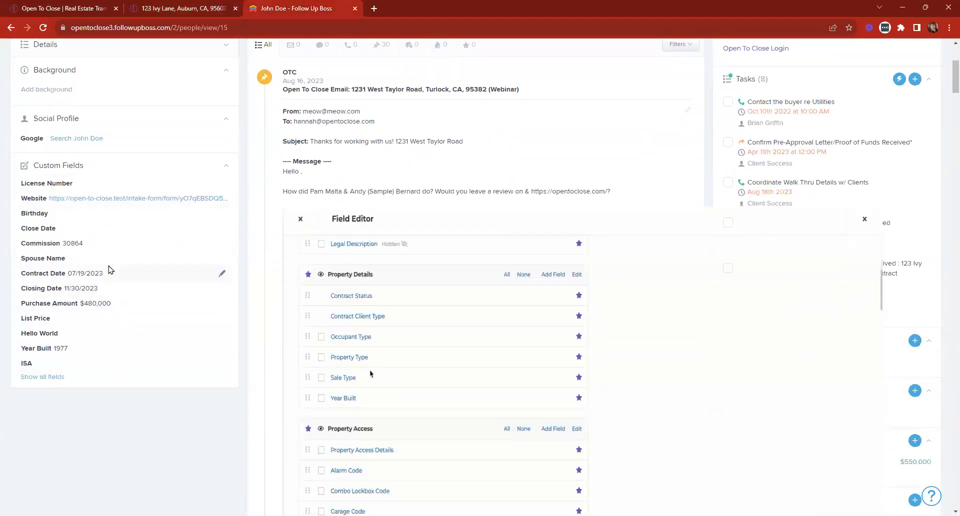
scroll(147, 340, "up", 4)
left_click(172, 7)
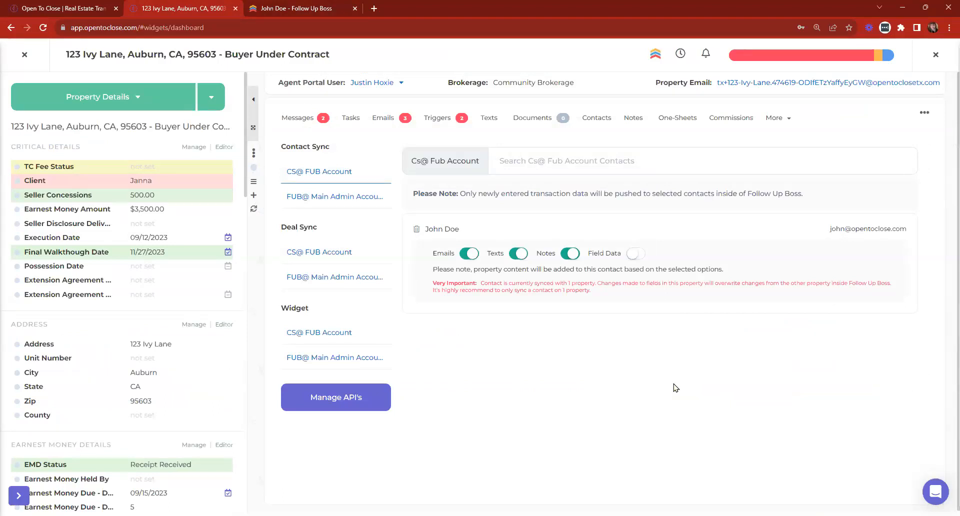
left_click(332, 335)
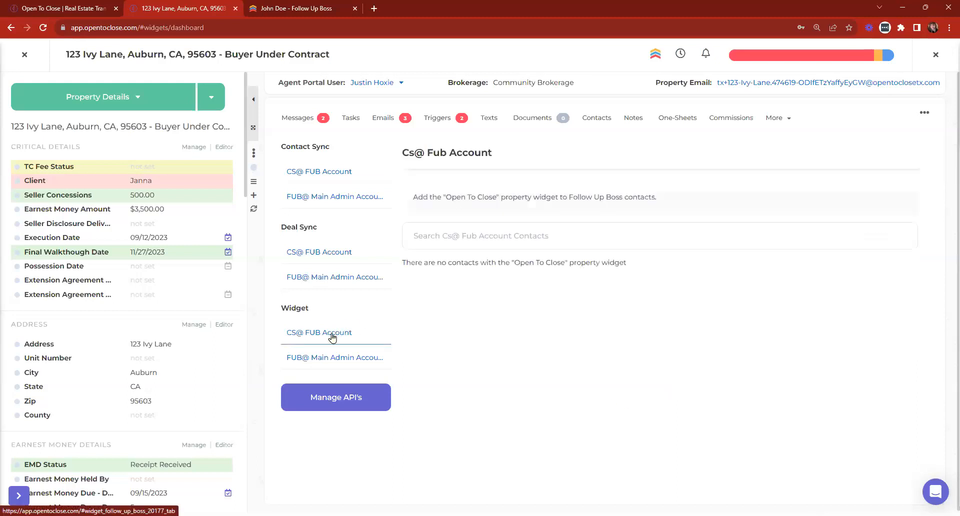
Search for and add the demo contact to the CS@ FUB Account widget, then open the roles manager.
left_click(492, 242)
type("john")
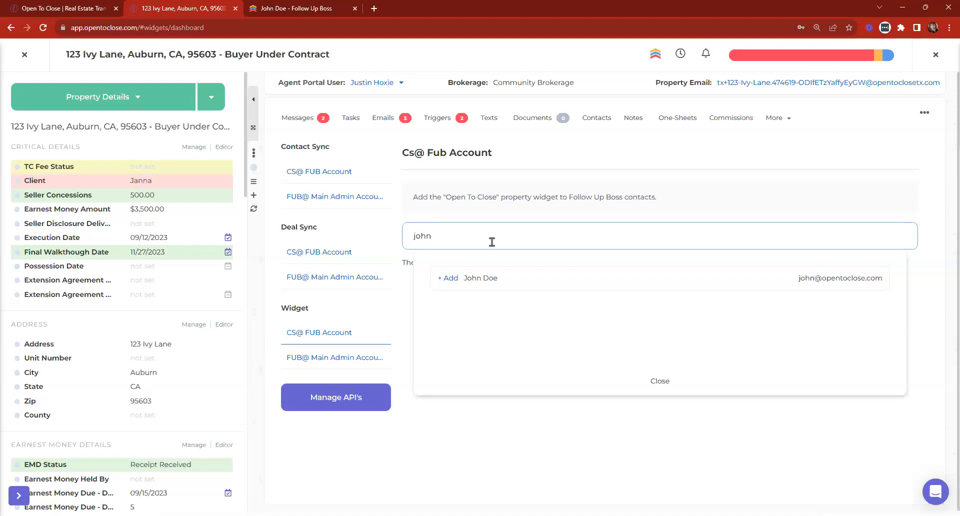
left_click(446, 278)
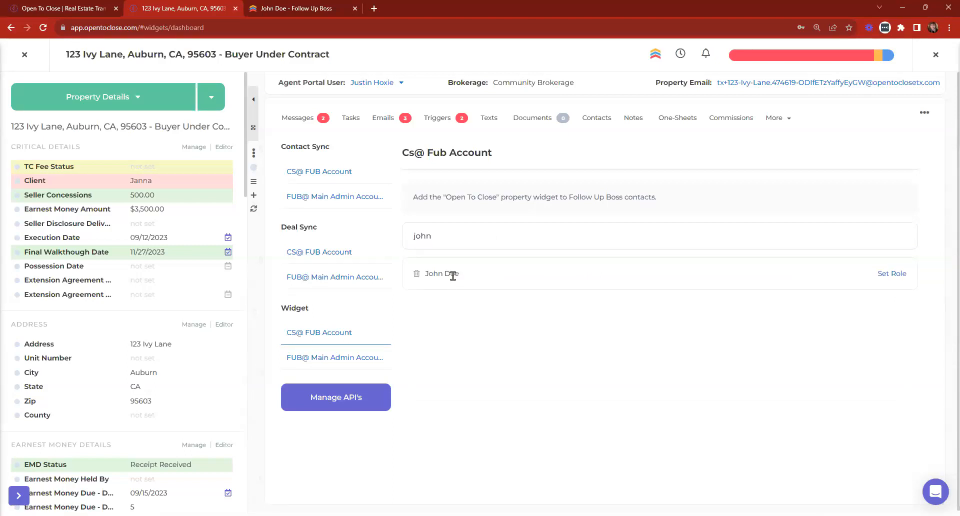
left_click(887, 276)
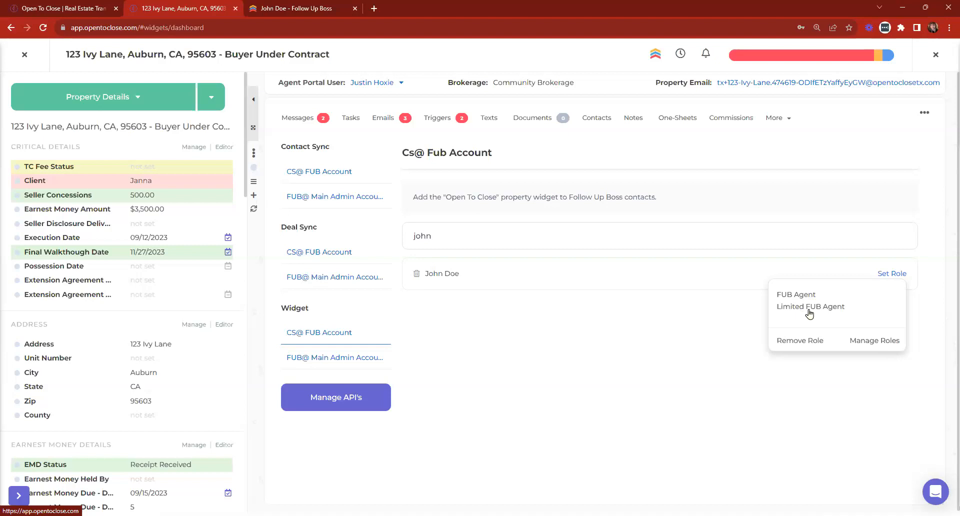
left_click(872, 342)
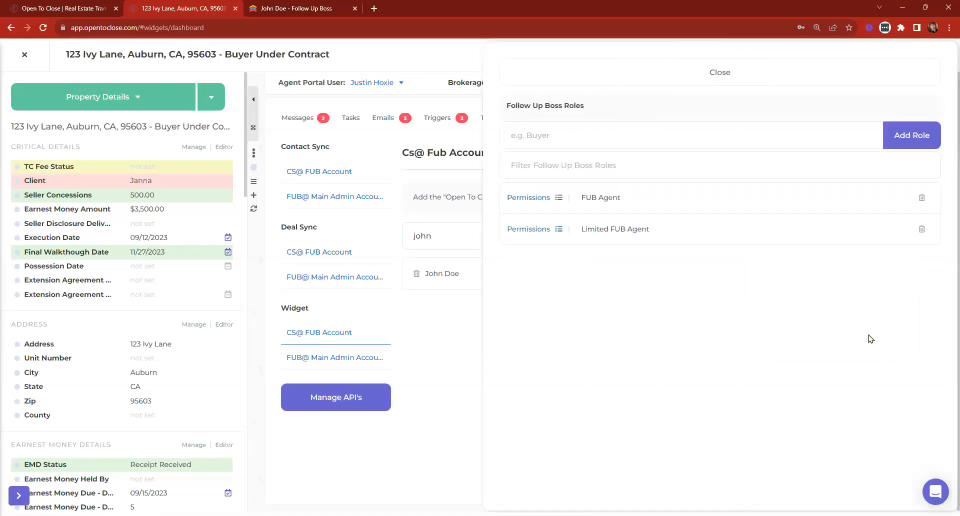
left_click(528, 200)
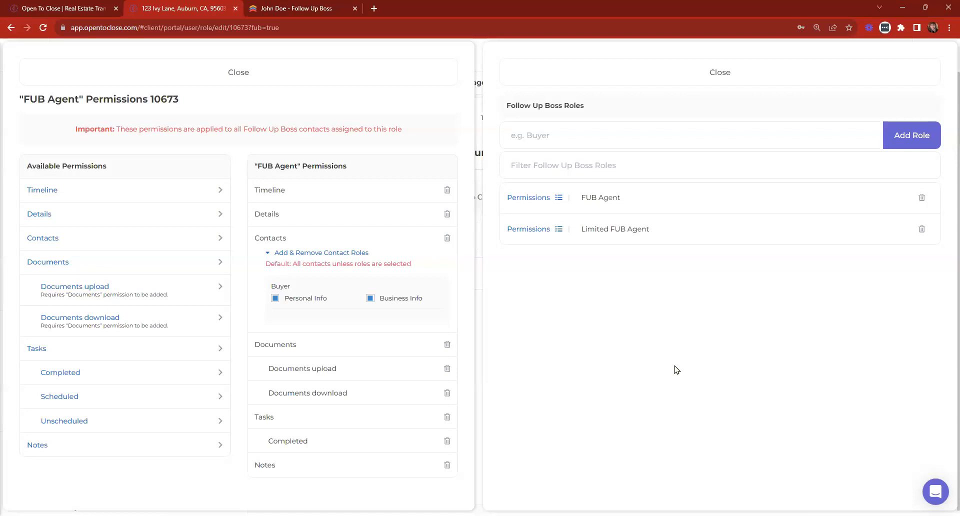
left_click(530, 229)
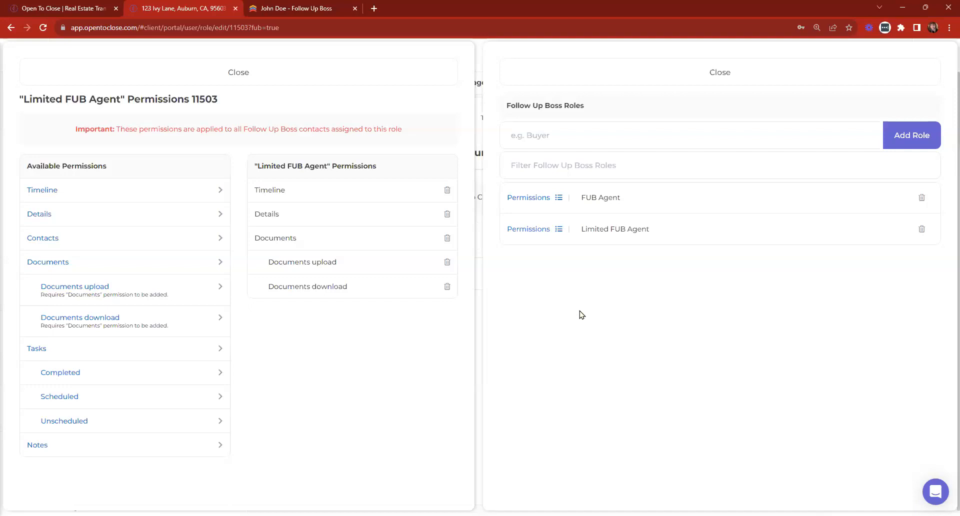
left_click(588, 138)
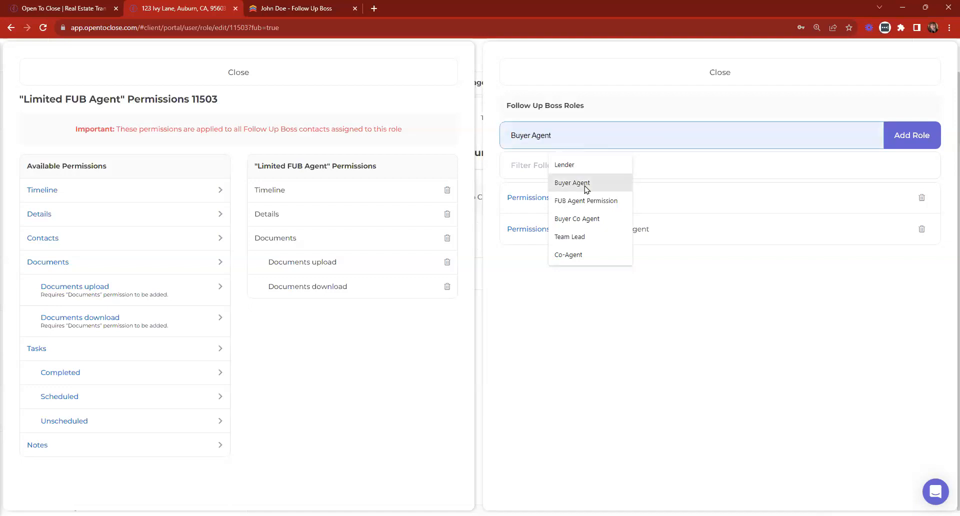
left_click(586, 218)
left_click_drag(588, 137, 476, 141)
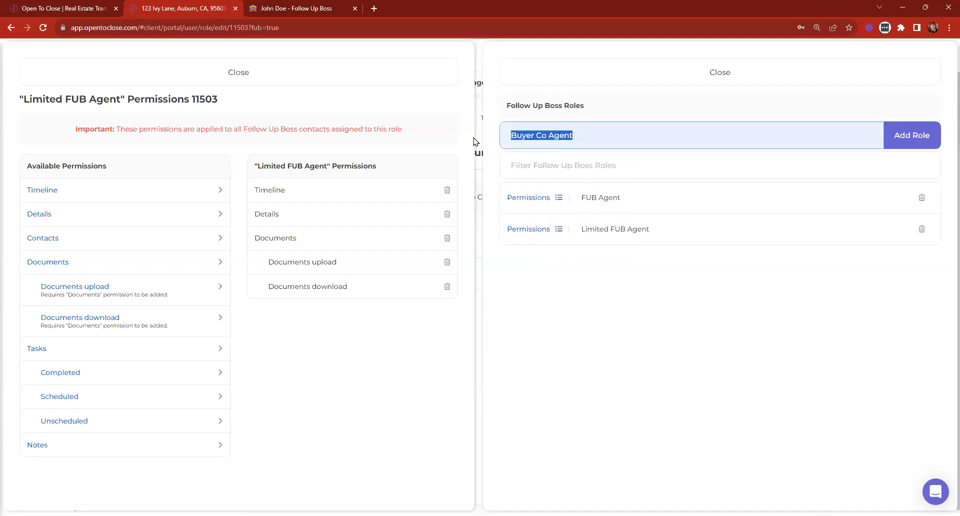
key("BackSpace")
left_click(560, 137)
left_click(568, 200)
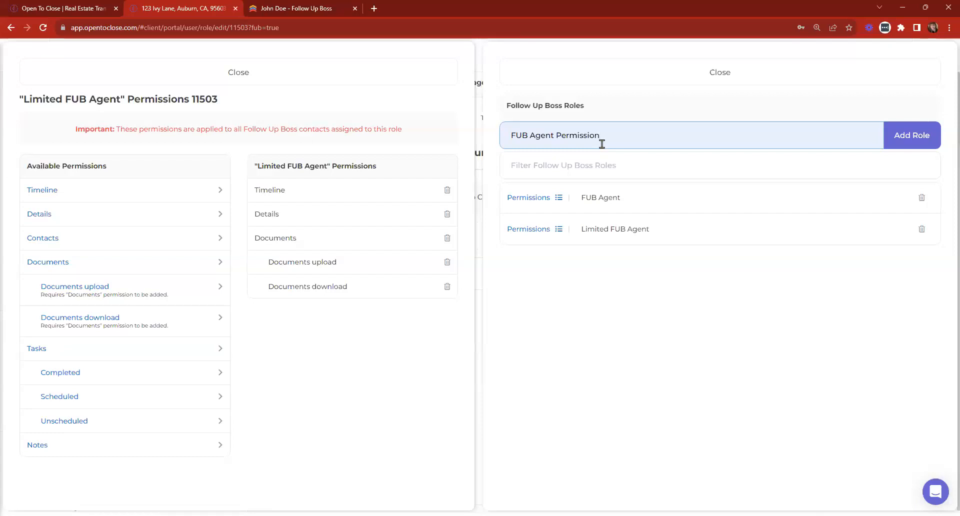
left_click(397, 76)
Assign the FUB Agent role to the widget contact and switch to their Follow Up Boss tab.
left_click(658, 70)
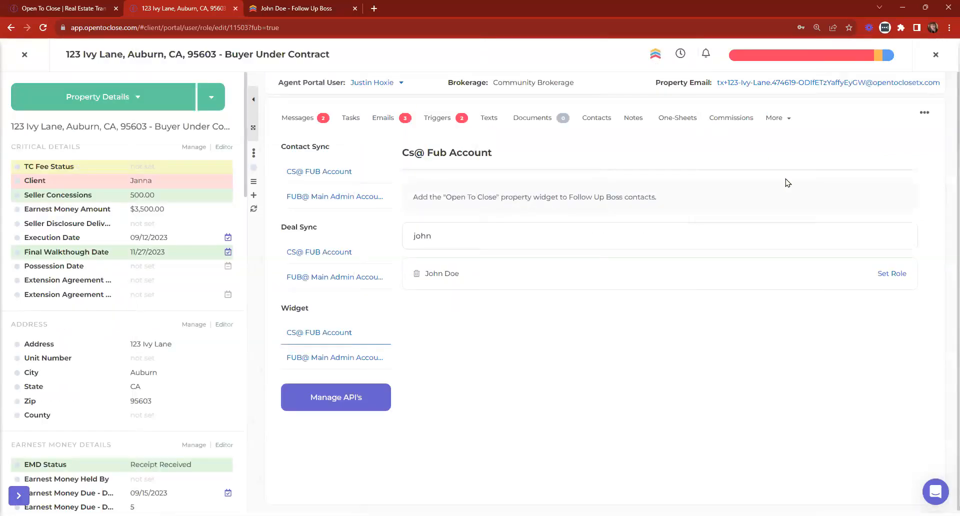
left_click(891, 275)
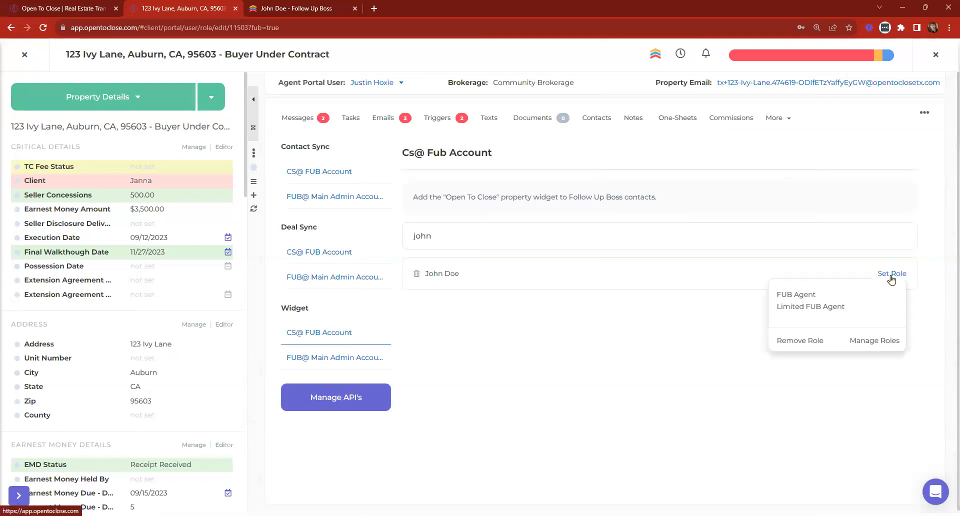
left_click(801, 298)
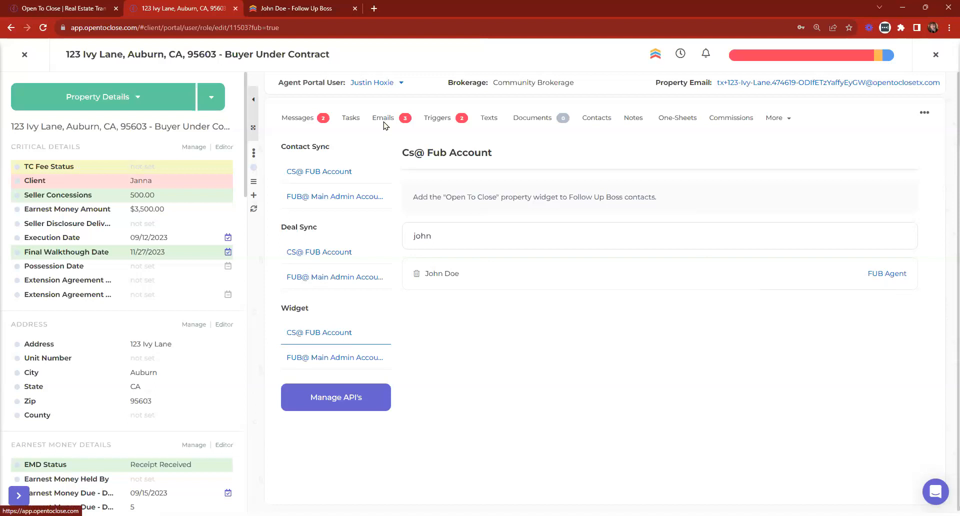
left_click(312, 6)
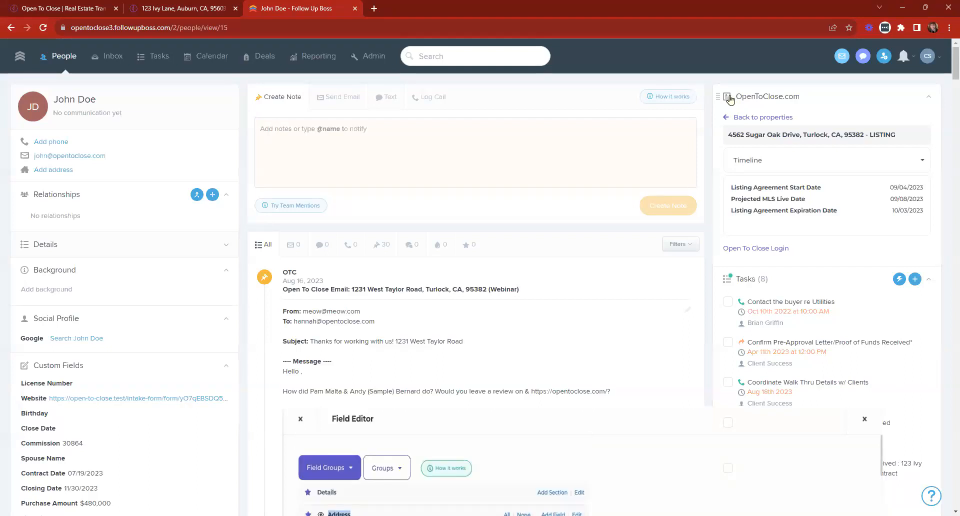
Delete the blank lines under Hello and above the signature in the Aug 16 OTC email, and save.
scroll(820, 178, "down", 7)
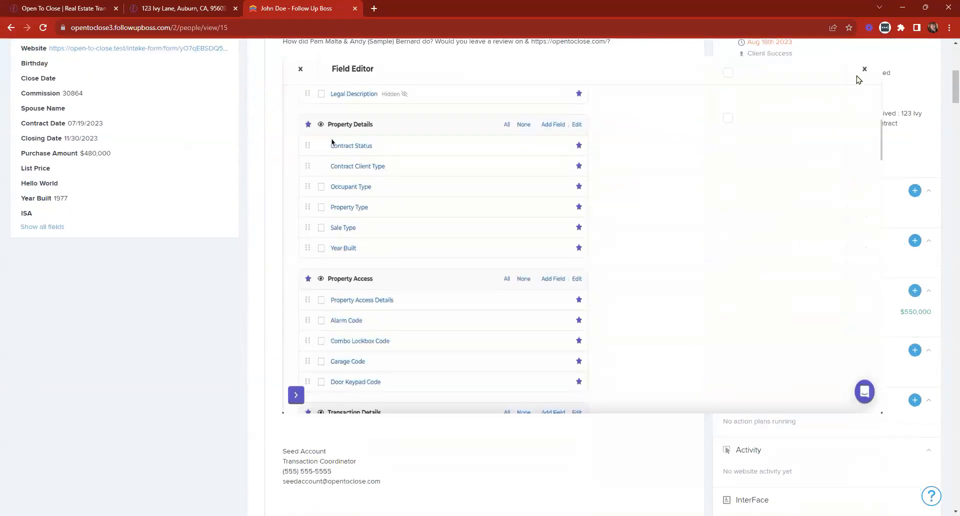
scroll(698, 204, "up", 4)
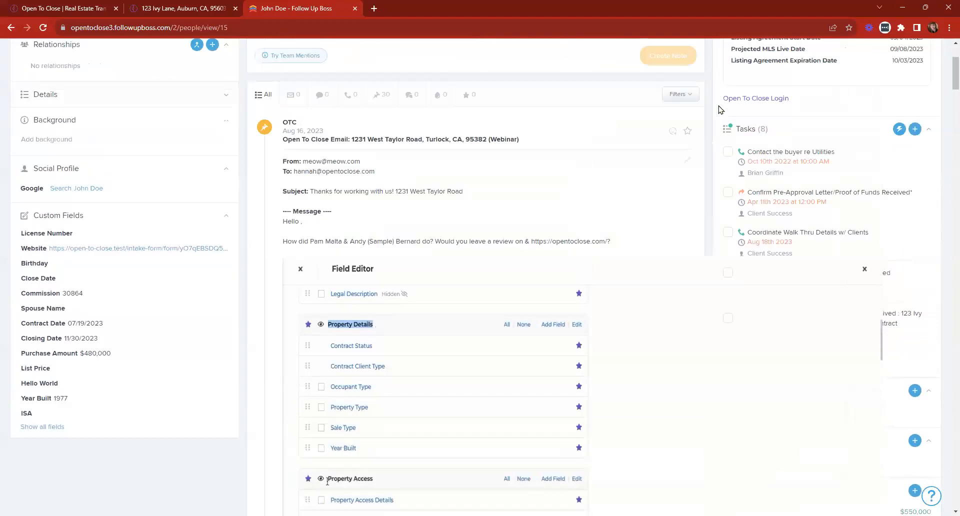
left_click(688, 160)
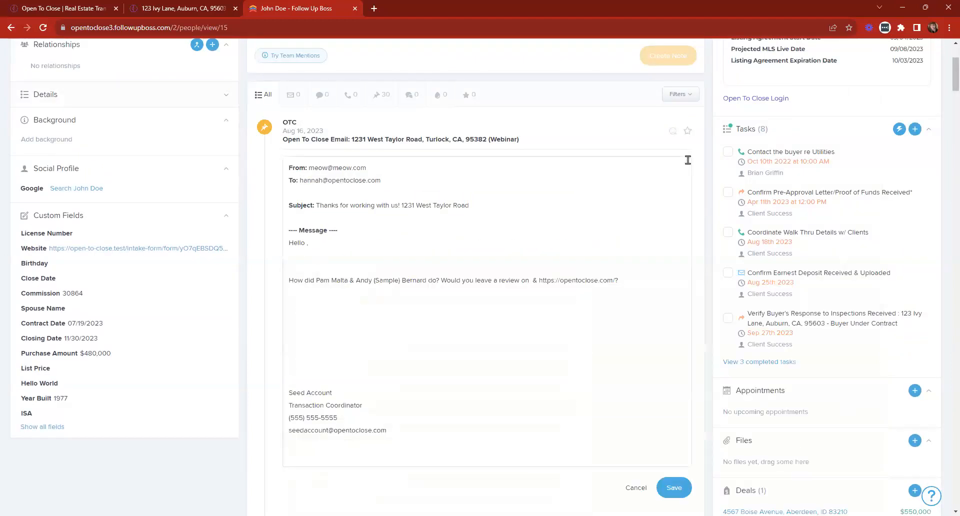
scroll(500, 248, "down", 2)
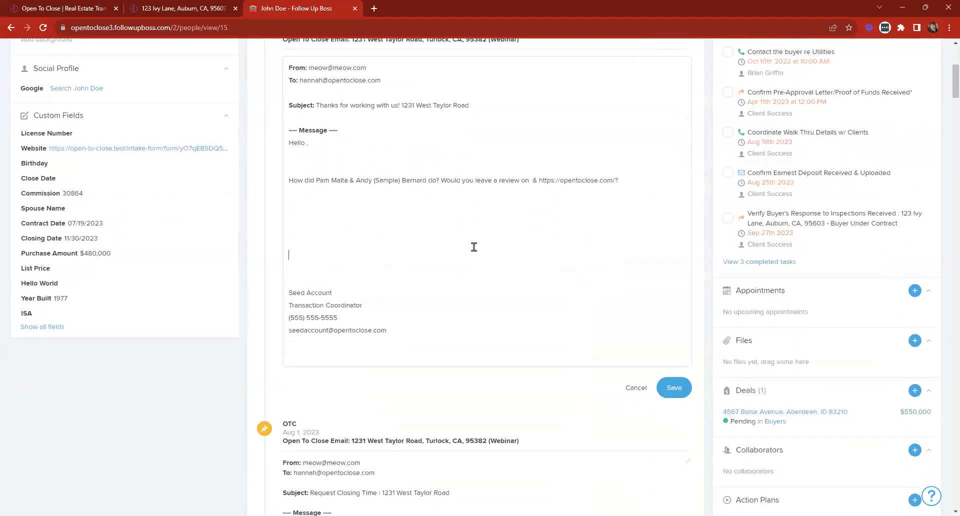
left_click(337, 246)
key("BackSpace")
key("BackSpace")
key("BackSpace")
key("BackSpace")
key("BackSpace")
key("BackSpace")
left_click(297, 161)
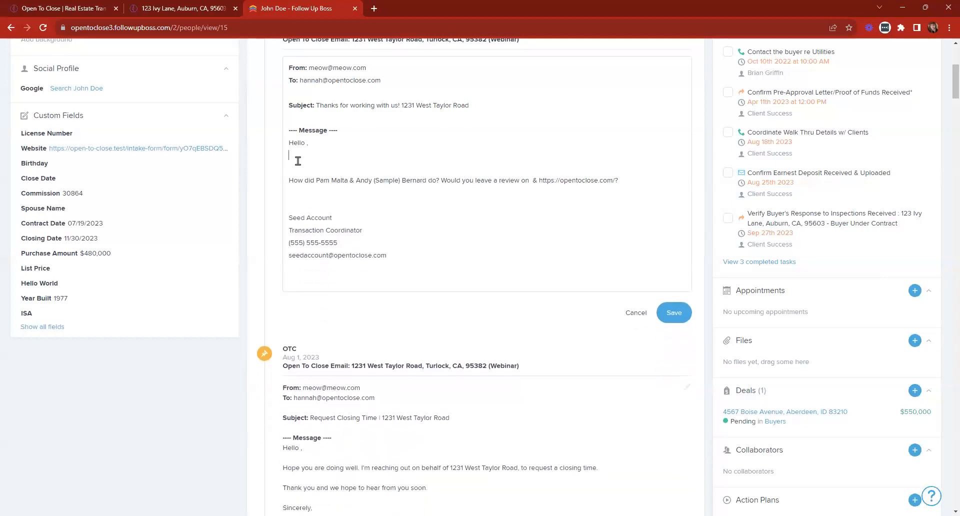
key("BackSpace")
key("BackSpace")
key("BackSpace")
left_click(671, 299)
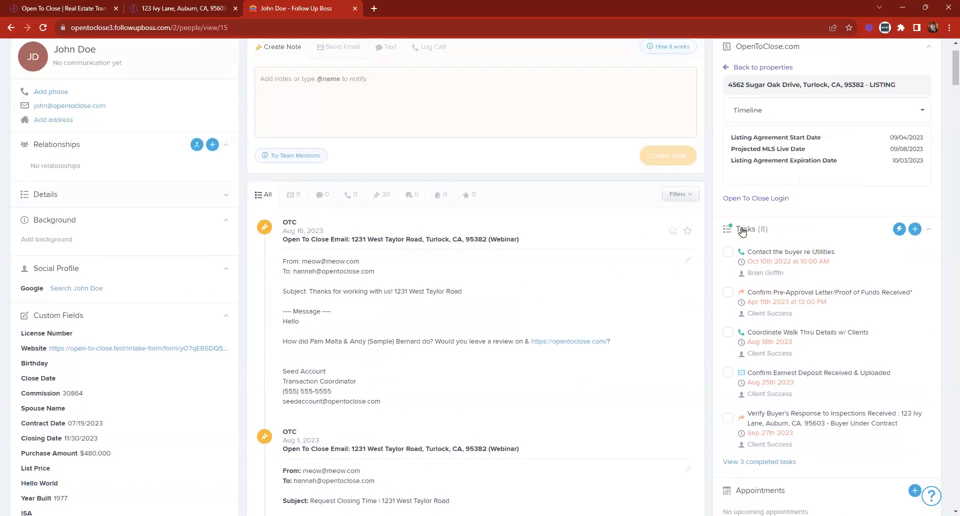
Review the saved email on the contact's page, then go to the Follow Up Boss Admin area.
scroll(759, 315, "down", 10)
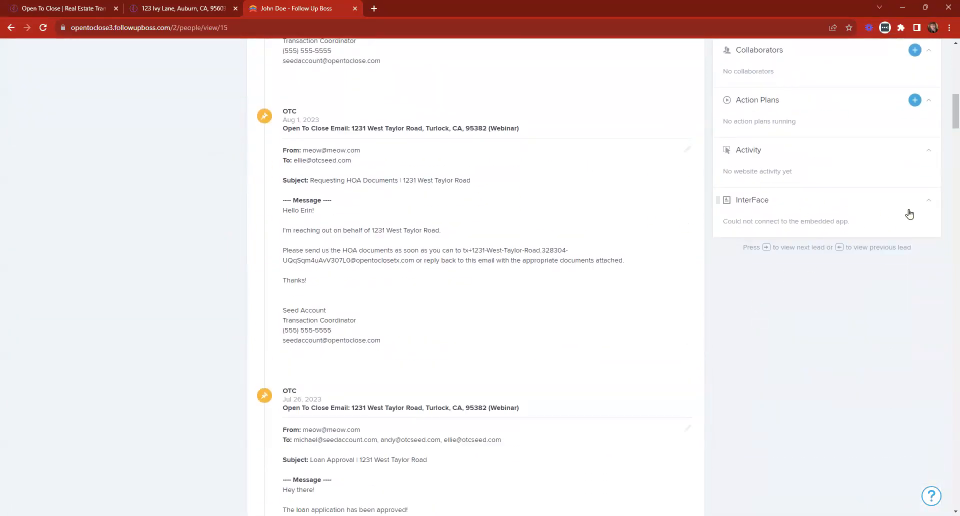
scroll(856, 264, "up", 8)
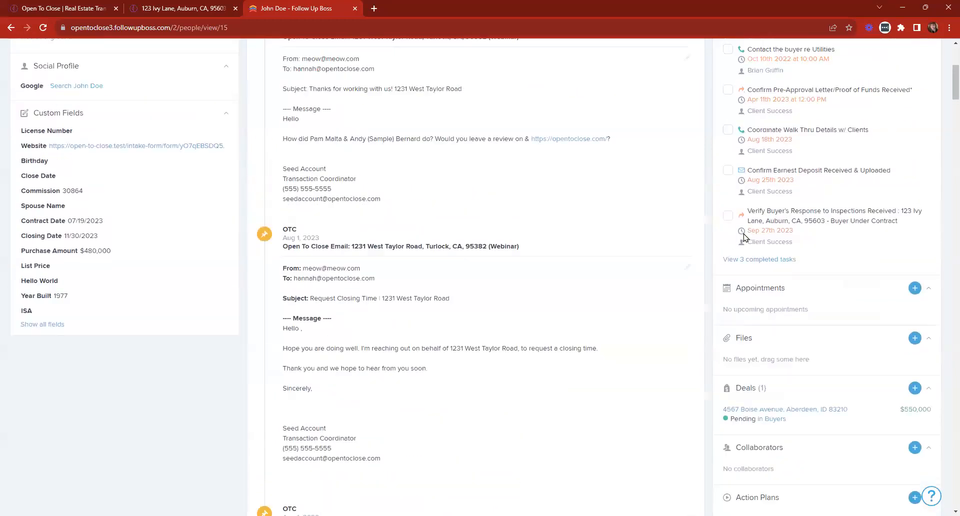
scroll(744, 236, "up", 5)
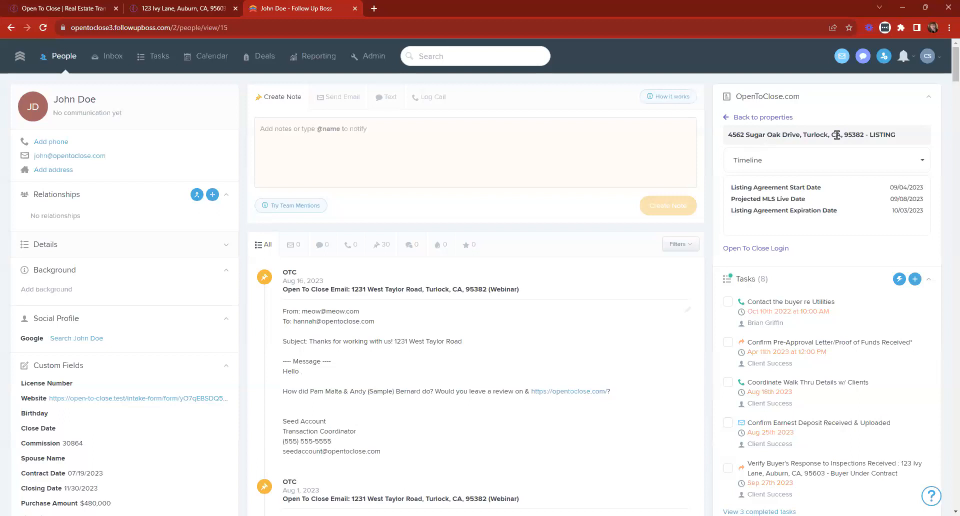
left_click(369, 61)
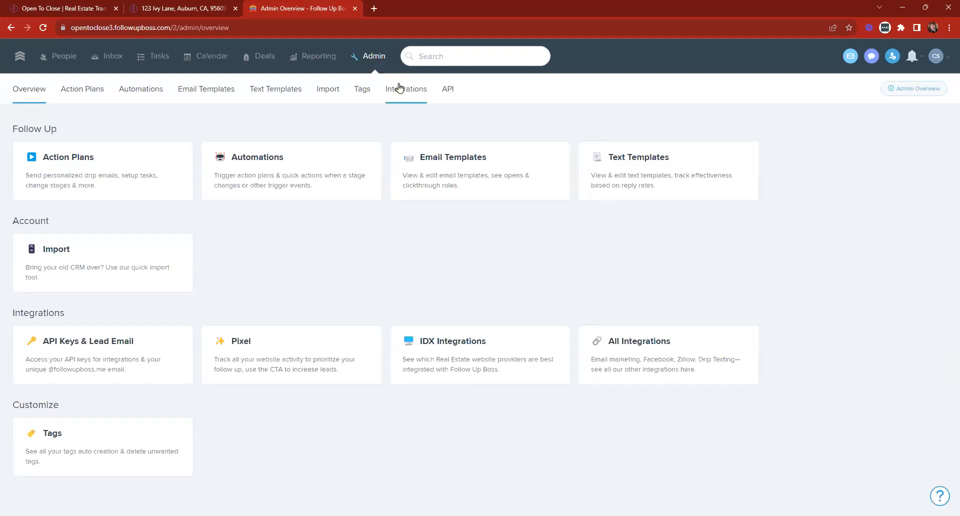
Scroll the Integrations list to Embedded Apps to confirm Open To Close is connected.
left_click(410, 95)
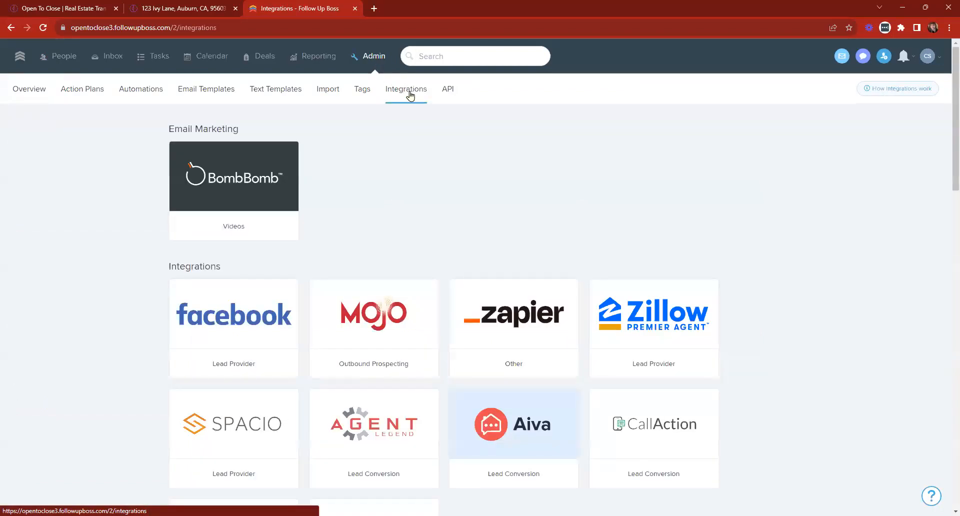
scroll(570, 156, "down", 6)
scroll(574, 159, "down", 8)
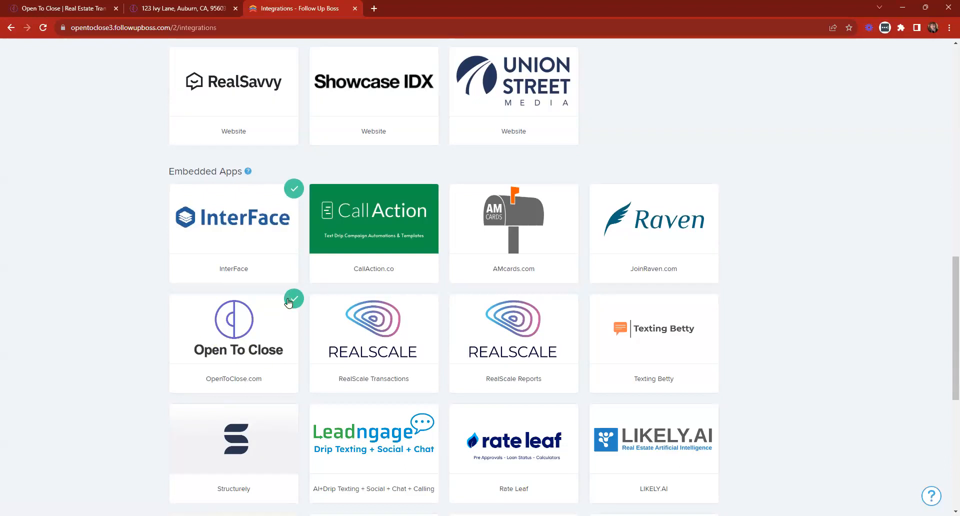
scroll(216, 375, "down", 2)
scroll(358, 263, "down", 5)
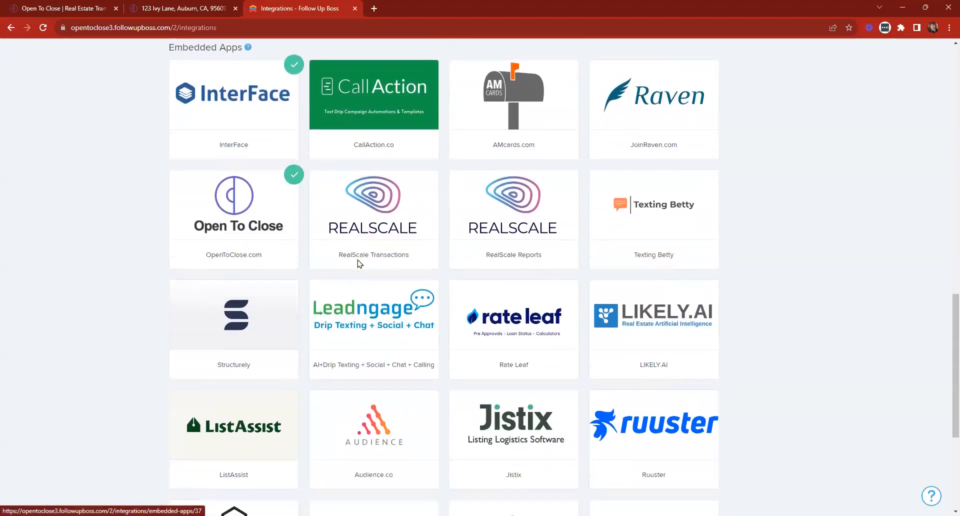
scroll(713, 458, "up", 10)
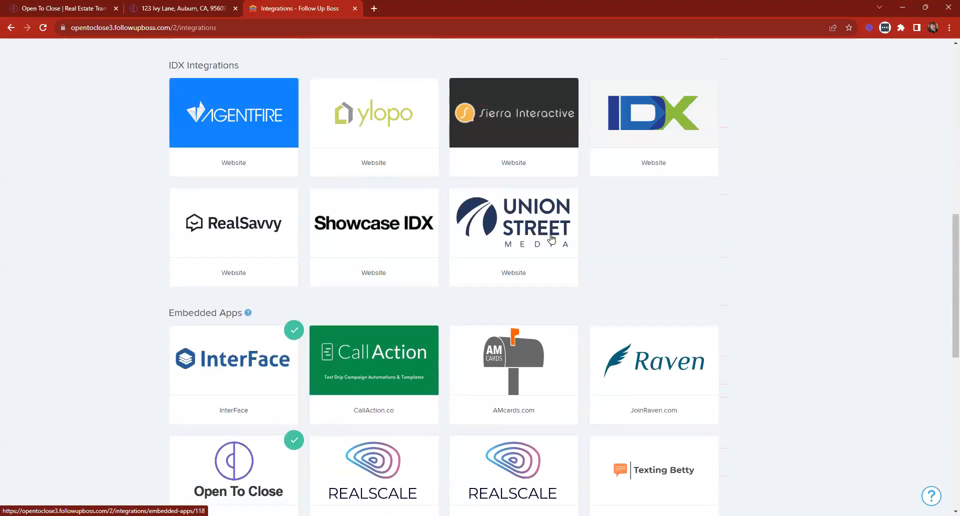
scroll(449, 86, "up", 10)
Check the API key settings, revisit the Integrations list, then open the demo contact's profile.
left_click(449, 87)
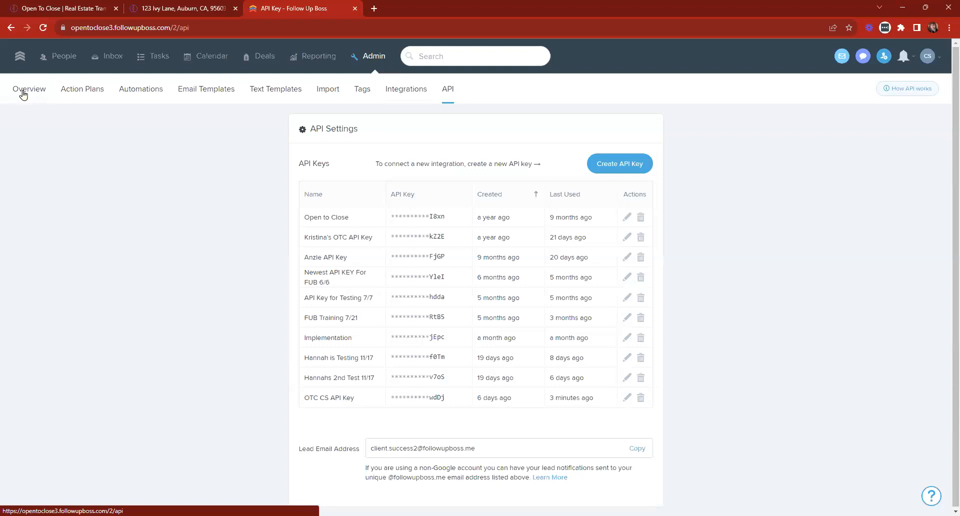
left_click(378, 56)
left_click(409, 91)
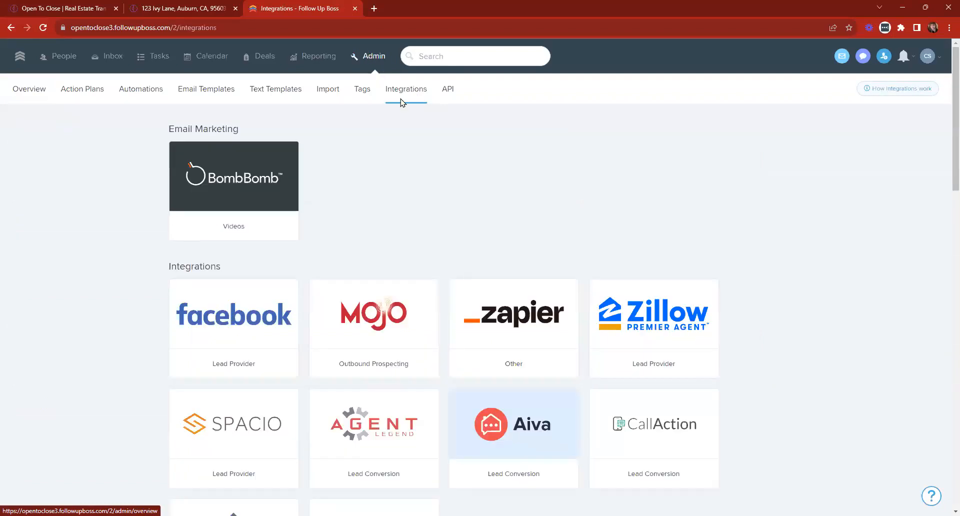
scroll(380, 150, "down", 1)
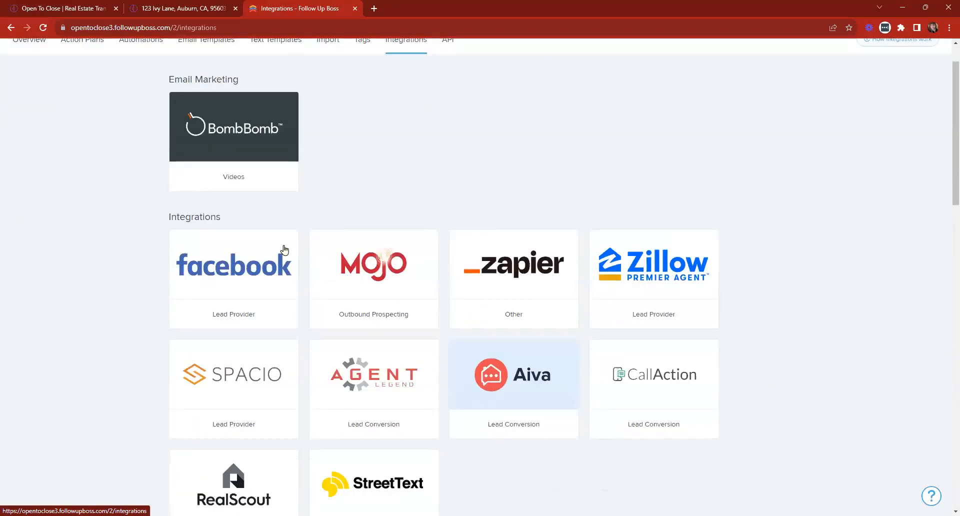
scroll(287, 248, "down", 15)
scroll(292, 258, "up", 1)
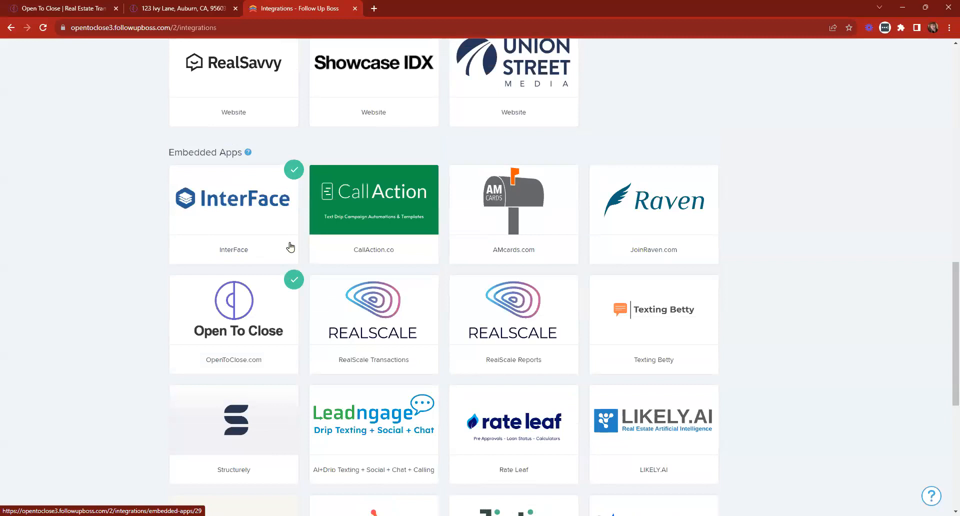
scroll(60, 62, "up", 15)
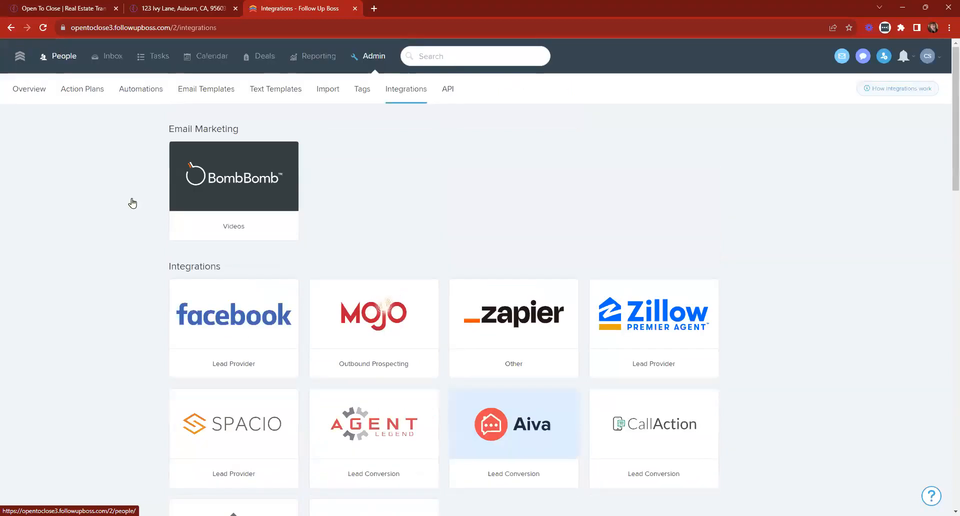
left_click(64, 300)
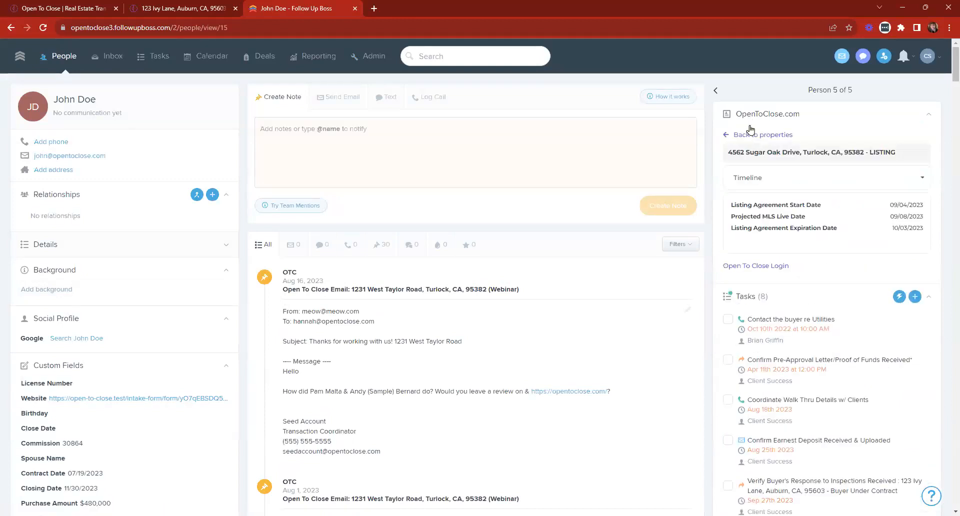
left_click(751, 136)
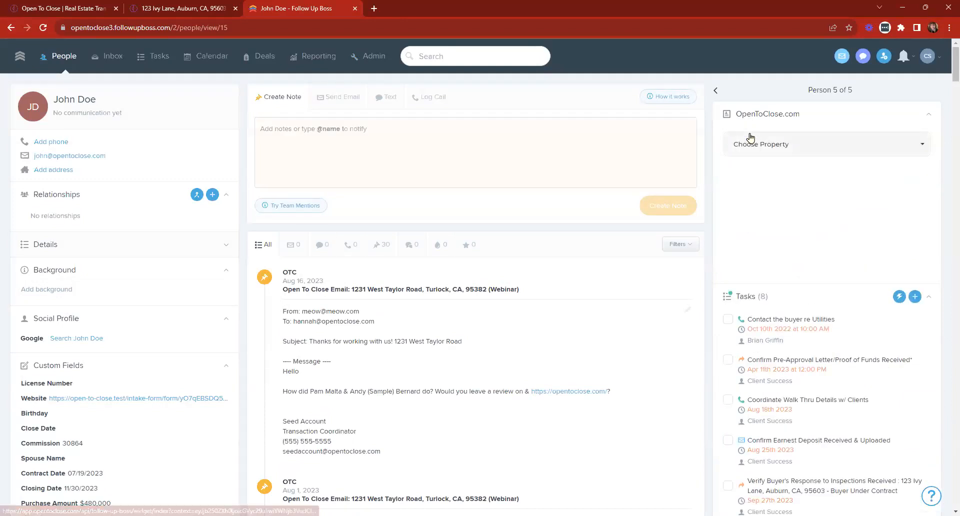
left_click(772, 146)
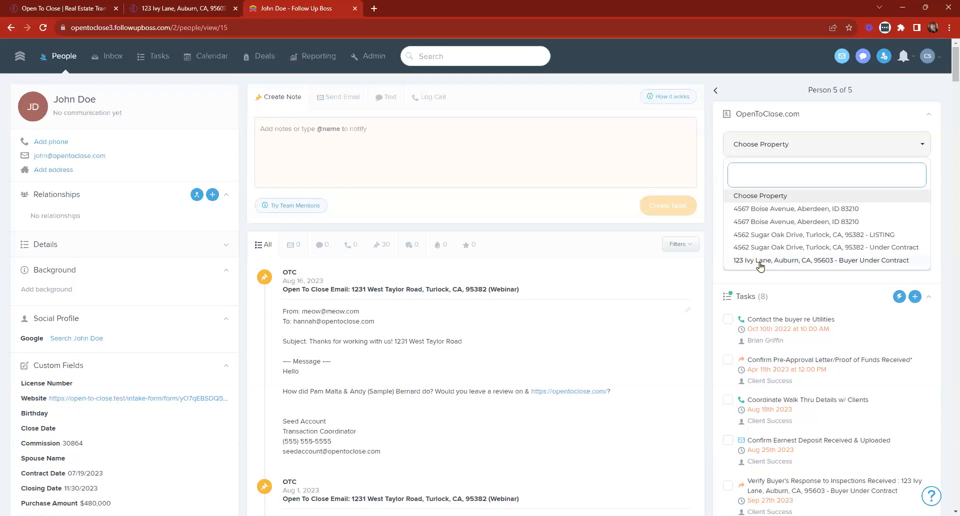
left_click(796, 248)
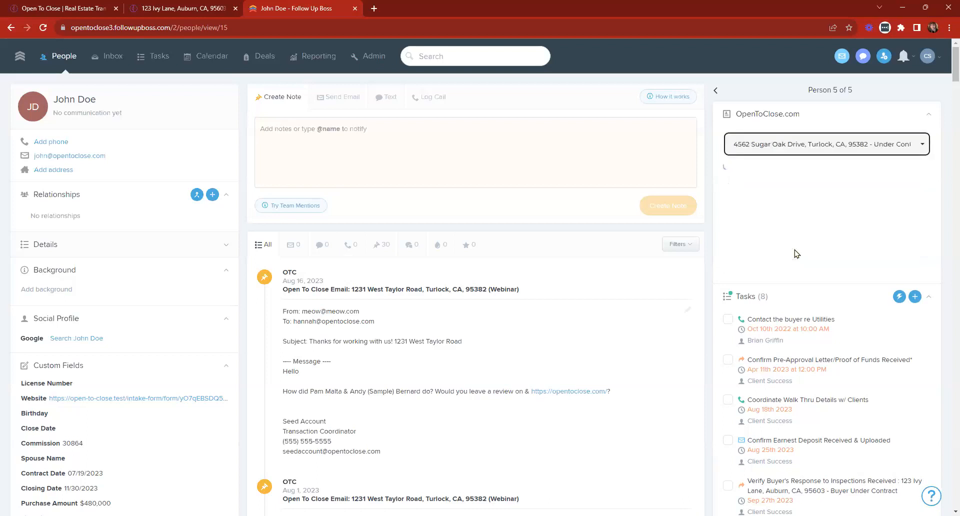
left_click(766, 185)
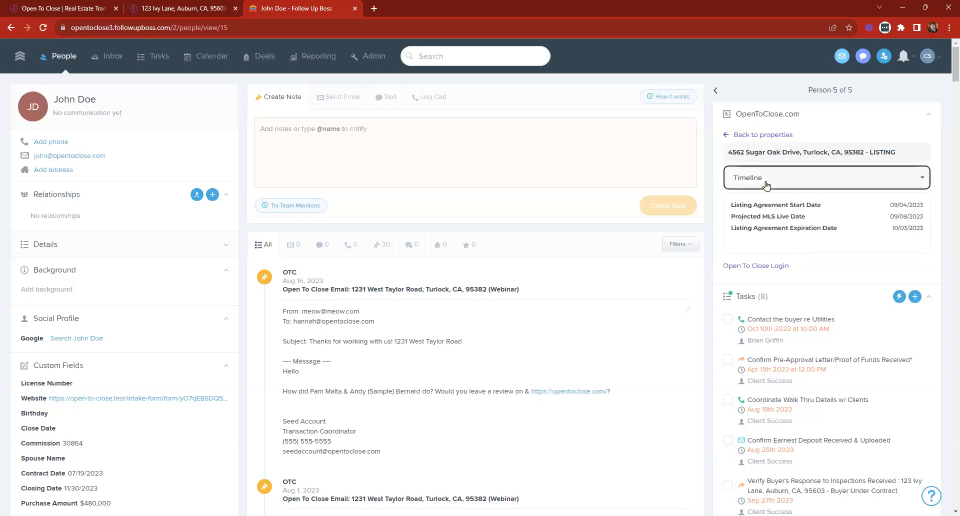
scroll(793, 240, "down", 1)
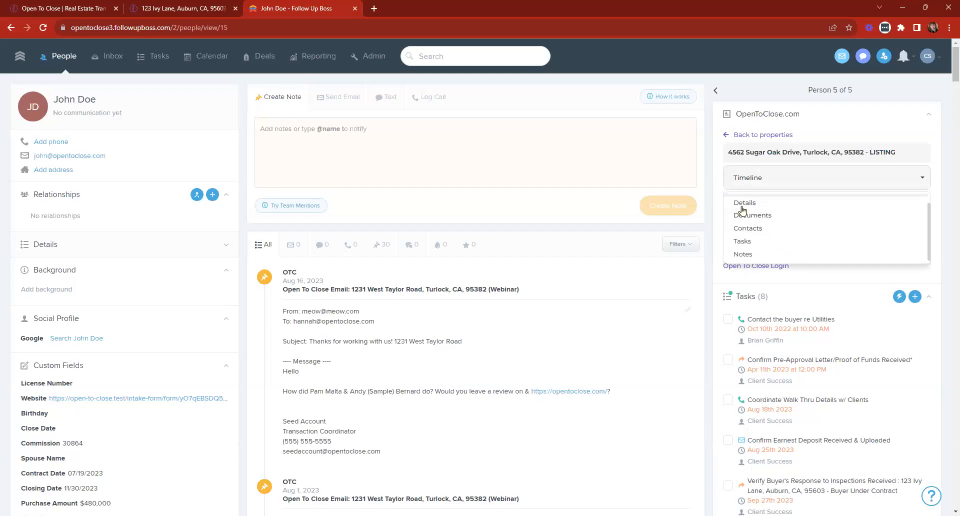
left_click(770, 177)
Switch the widget to 123 Ivy Lane (Buyer Under Contract), show its Timeline, and open it in Open To Close.
left_click(743, 135)
left_click(754, 146)
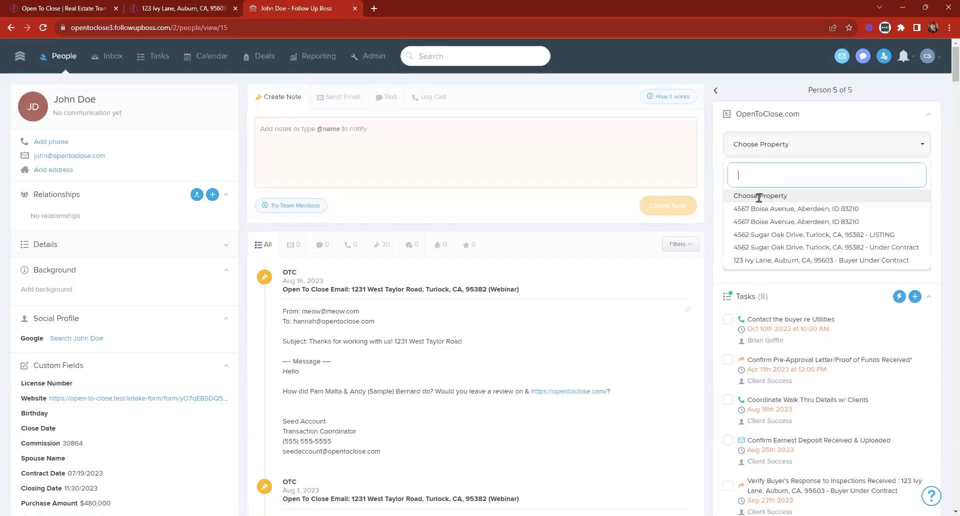
left_click(761, 261)
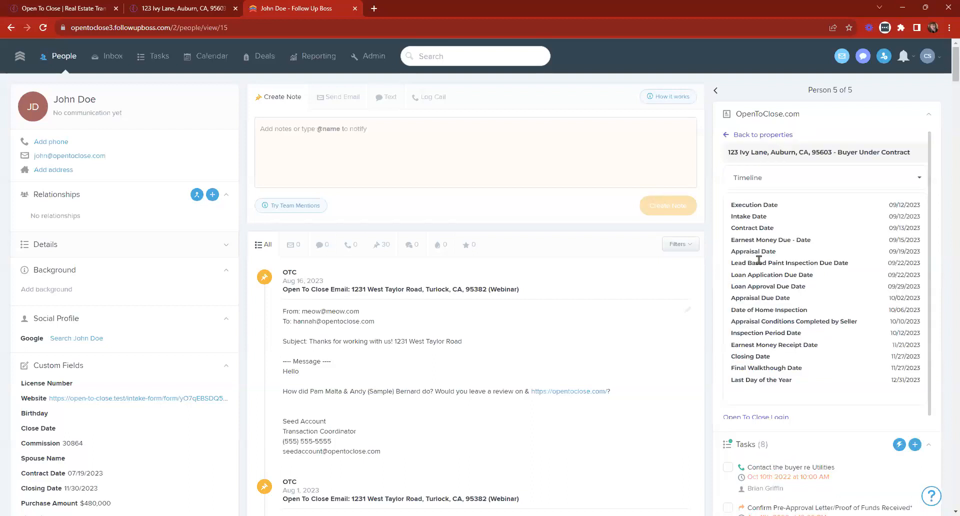
left_click(761, 179)
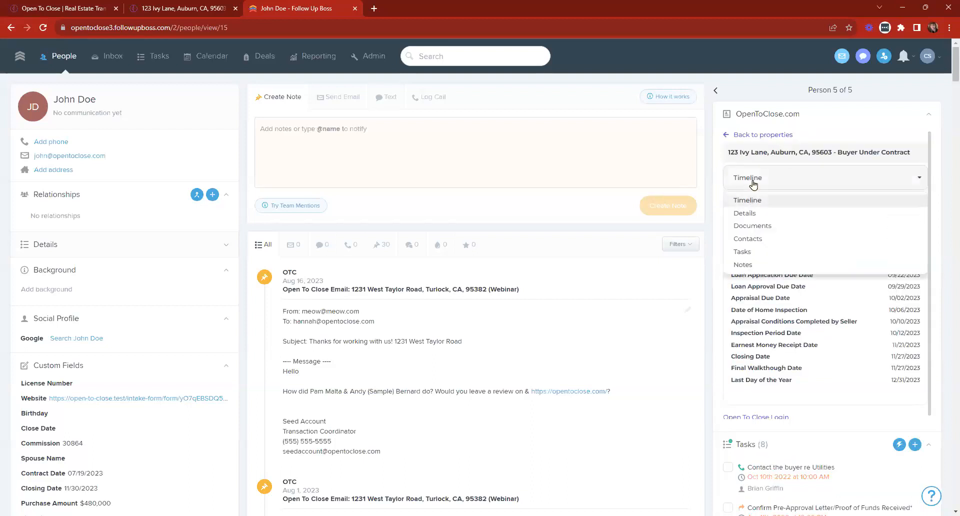
scroll(879, 236, "down", 1)
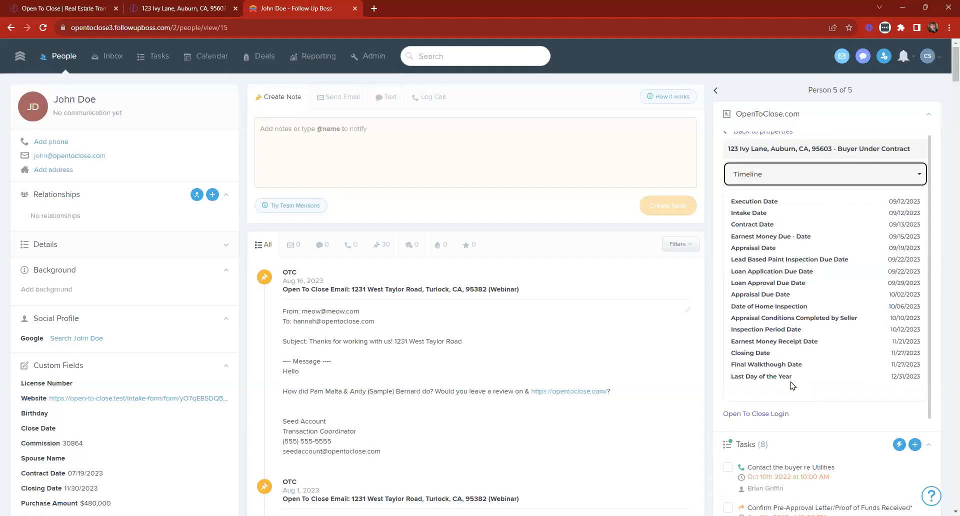
left_click(162, 6)
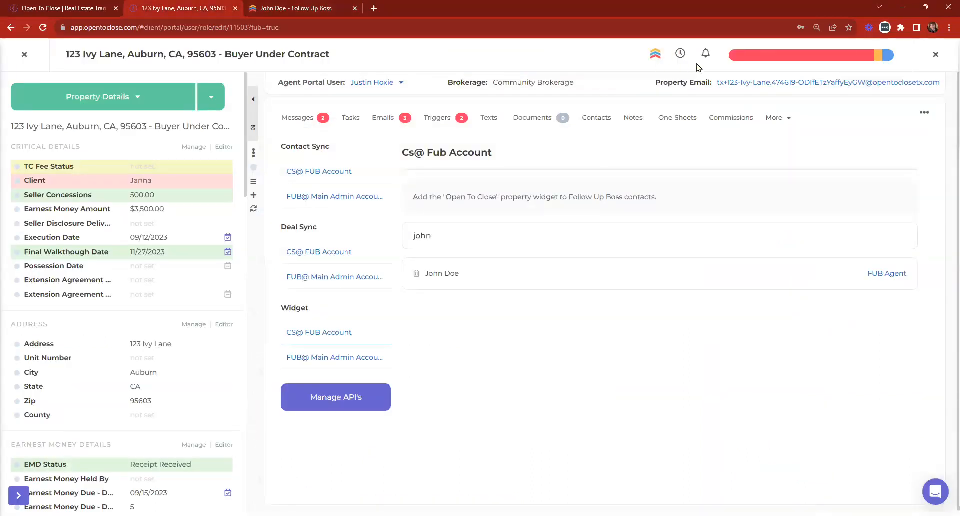
View the 123 Ivy Lane transaction's Timeline of key dates, then close the panel.
left_click(681, 56)
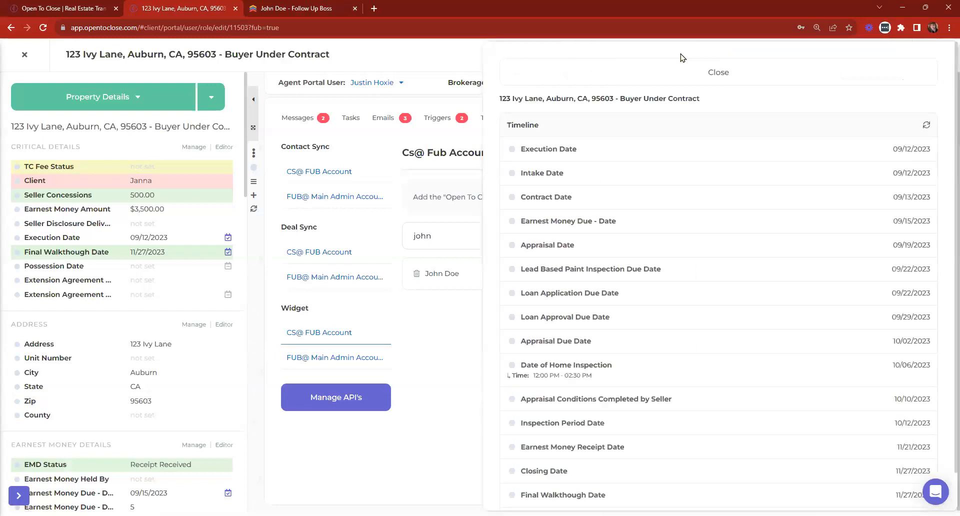
left_click(337, 6)
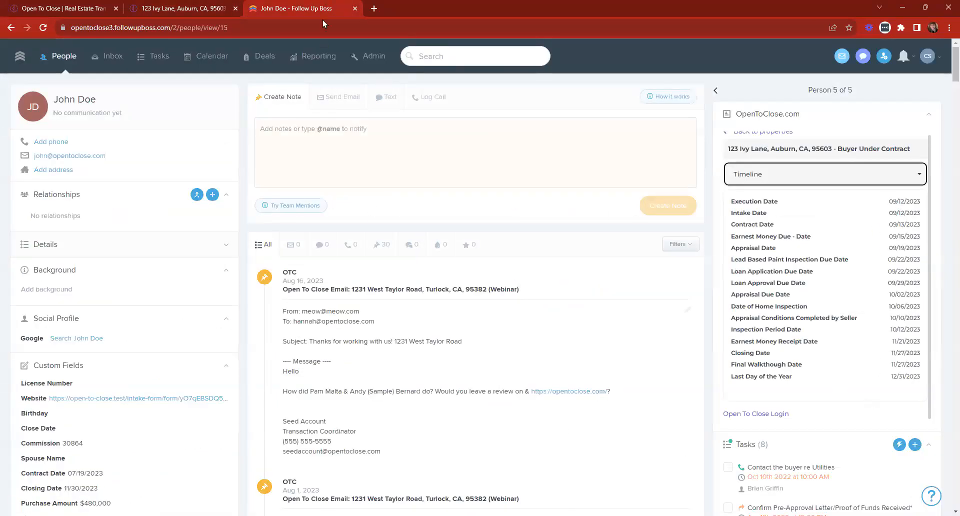
left_click(220, 6)
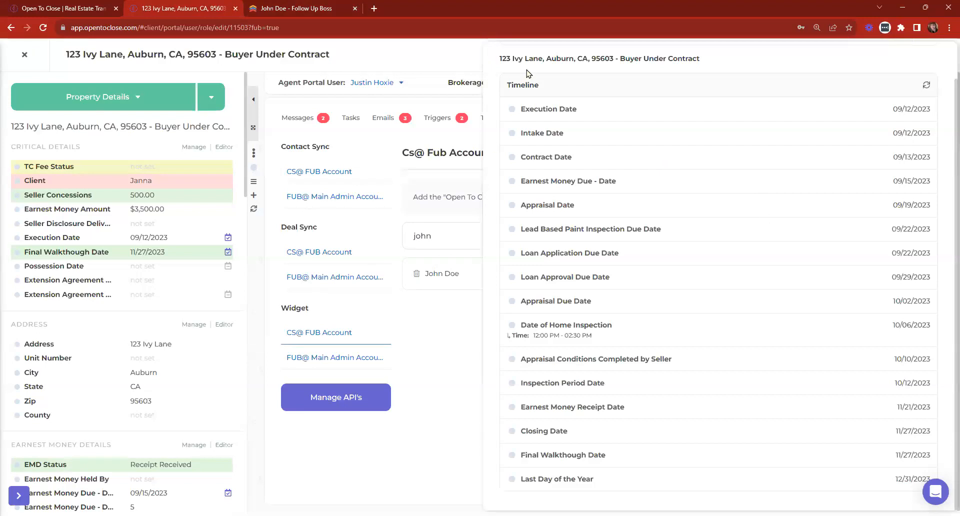
scroll(560, 105, "up", 1)
left_click(560, 67)
Reopen 123 Ivy Lane from Property History and view its Timeline again before returning to Follow Up Boss.
left_click(225, 147)
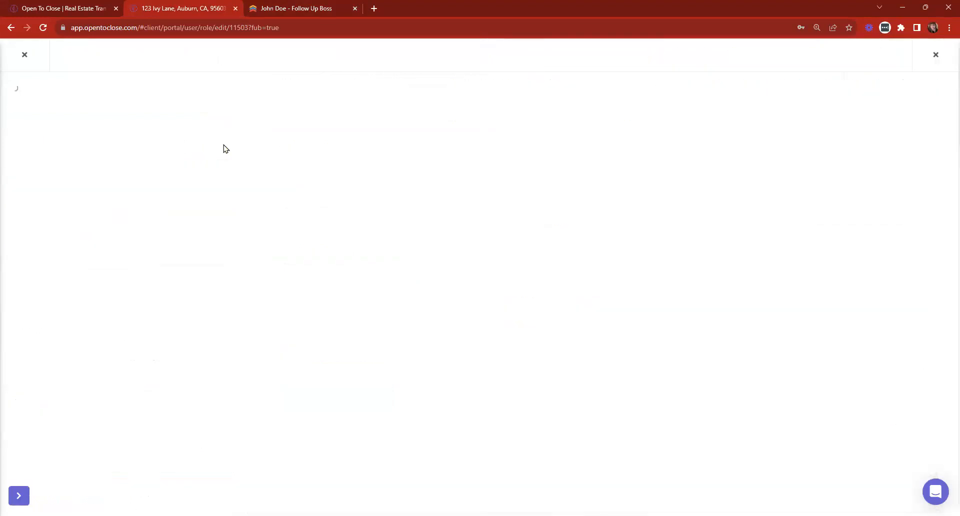
left_click(24, 54)
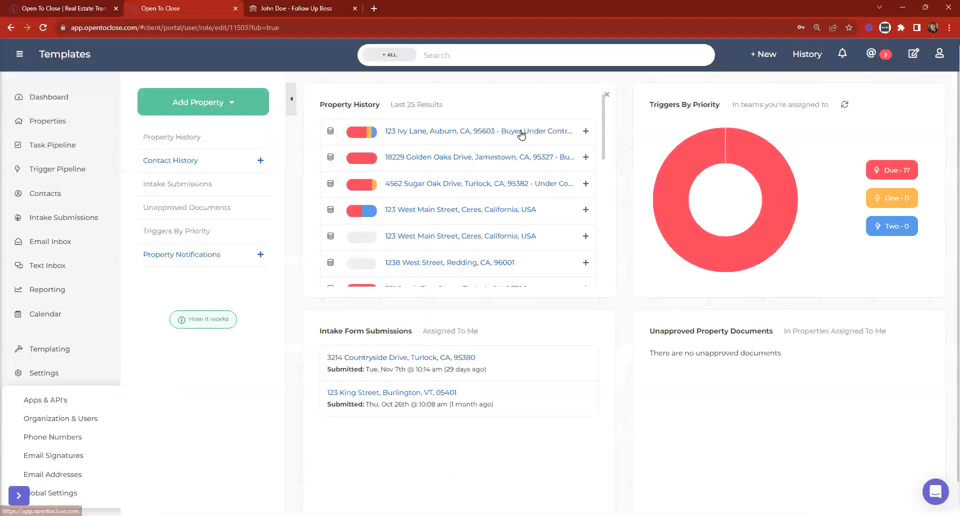
left_click(521, 133)
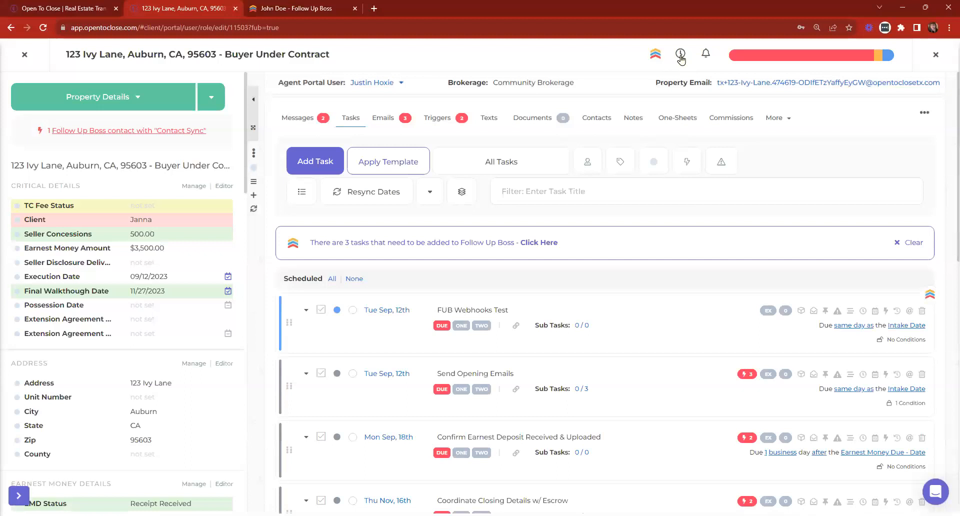
left_click(678, 56)
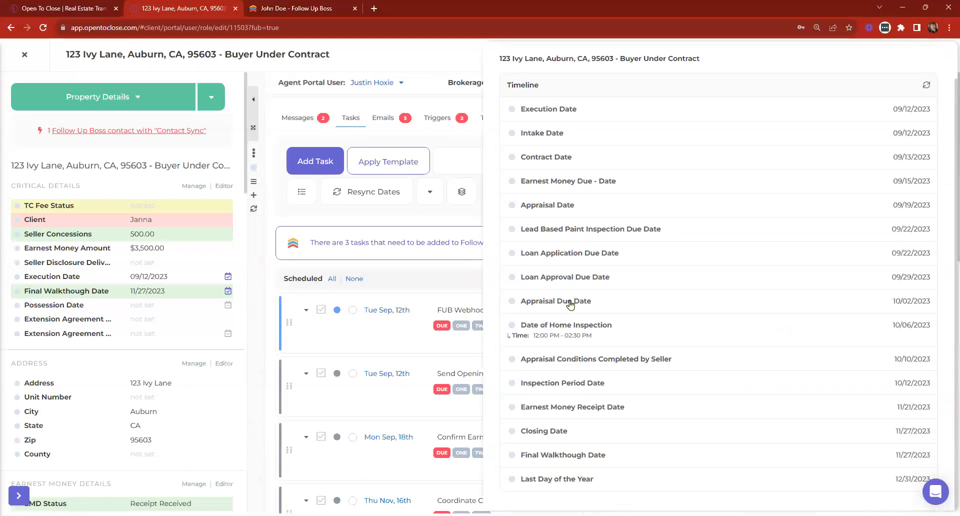
left_click(282, 8)
Show 123 Ivy Lane's Details in the widget and expand Critical, Address, Earnest Money and Property Details.
left_click(830, 175)
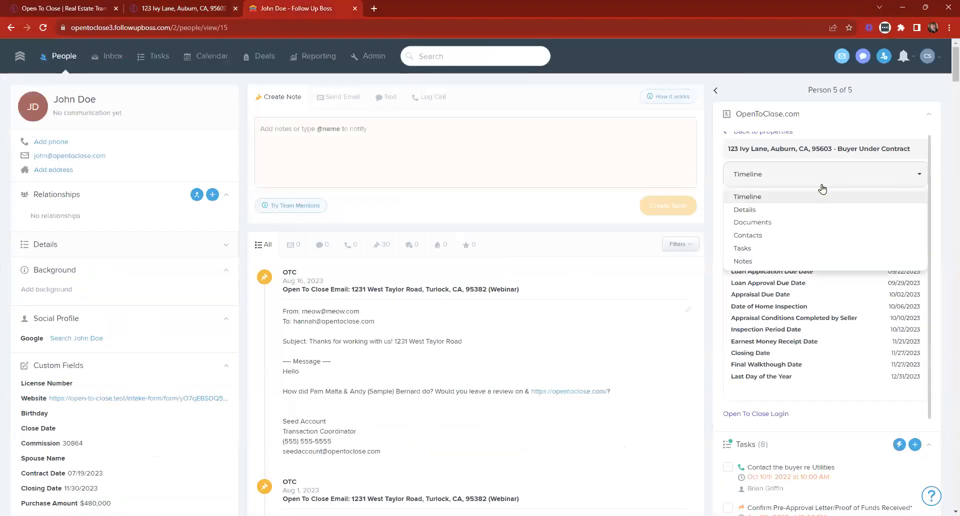
left_click(769, 210)
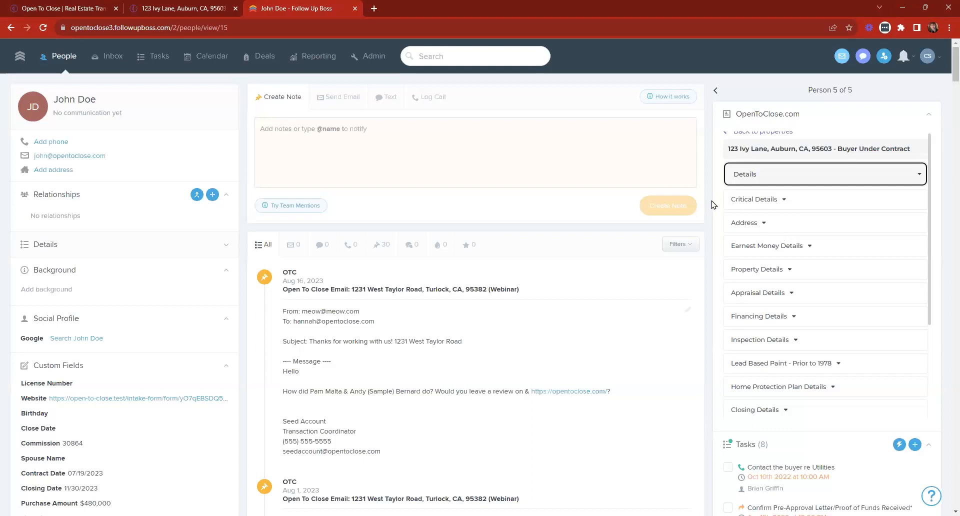
left_click(742, 201)
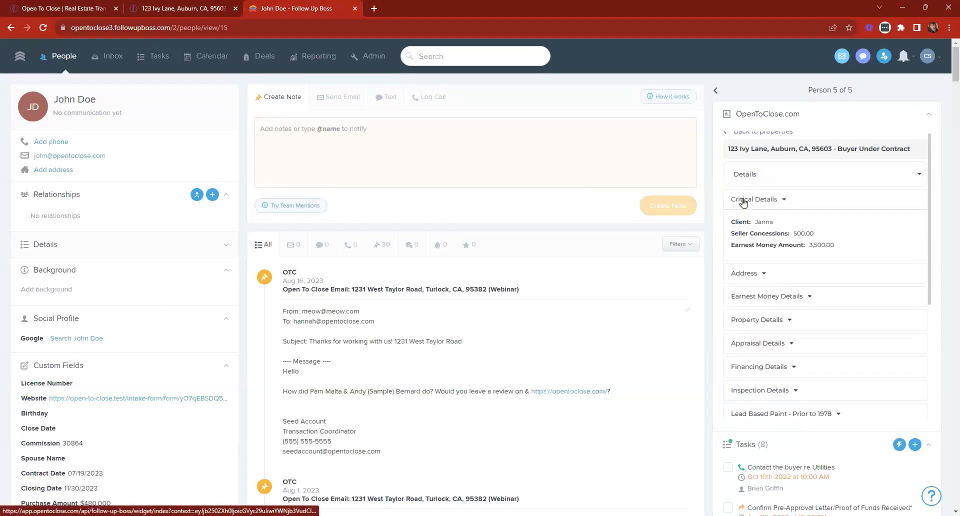
left_click(770, 254)
left_click(770, 254)
left_click(776, 310)
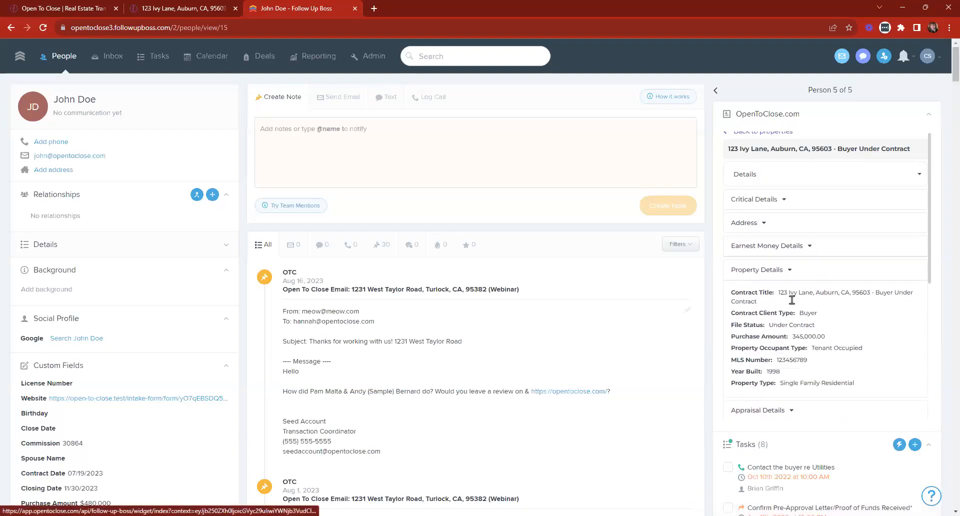
Expand Appraisal, Financing, Inspection and Home Protection Plan Details, then set the widget back to Timeline.
scroll(792, 300, "down", 2)
left_click(776, 313)
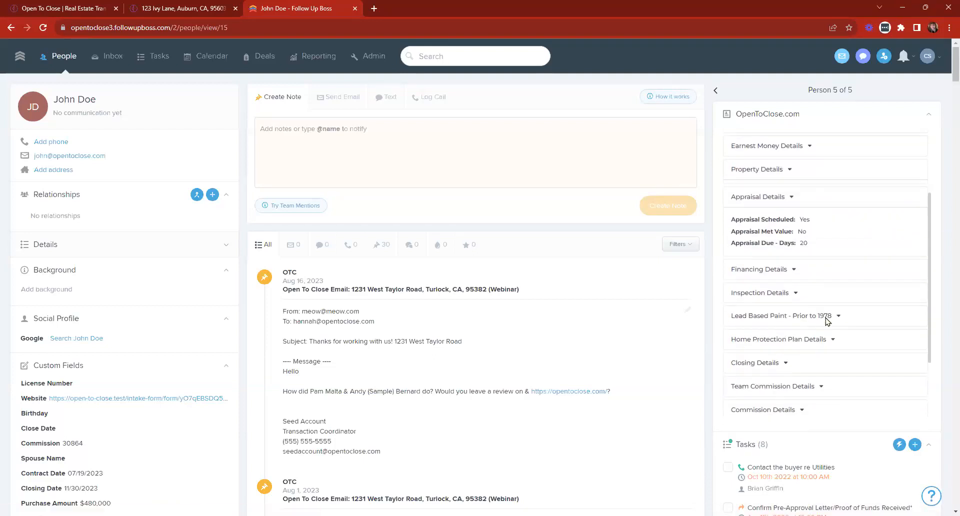
left_click(793, 268)
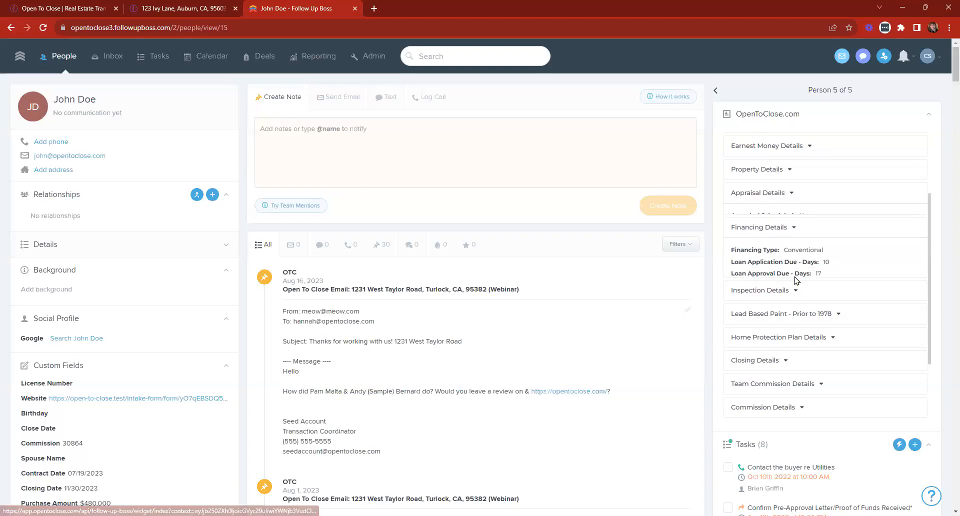
left_click(767, 292)
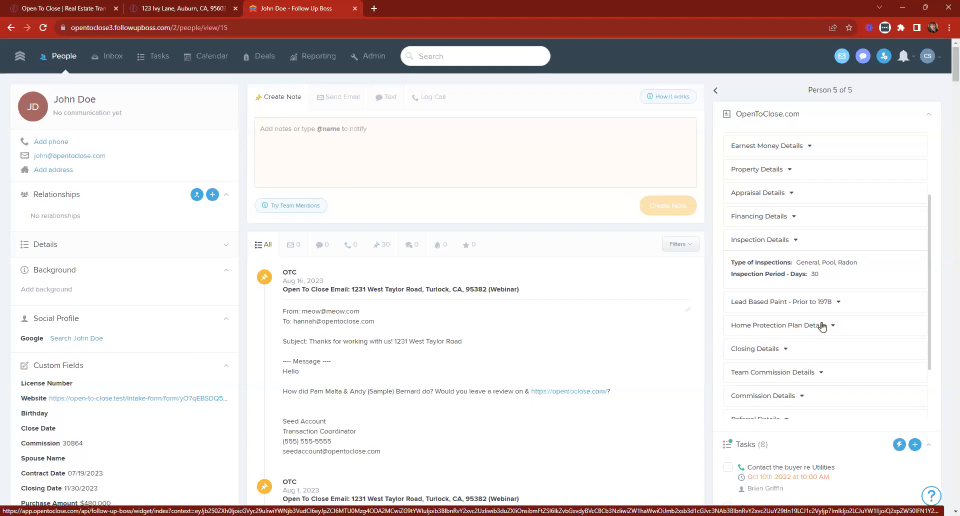
left_click(822, 325)
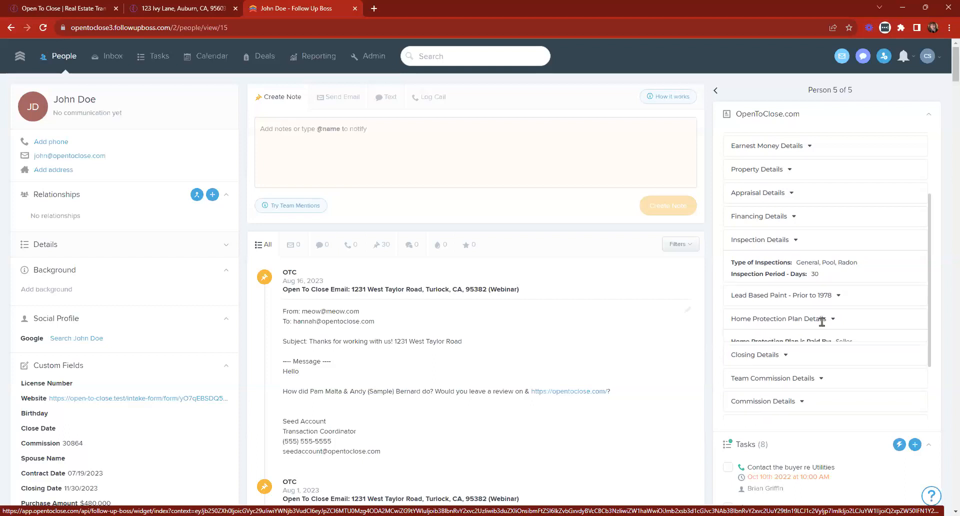
left_click(762, 180)
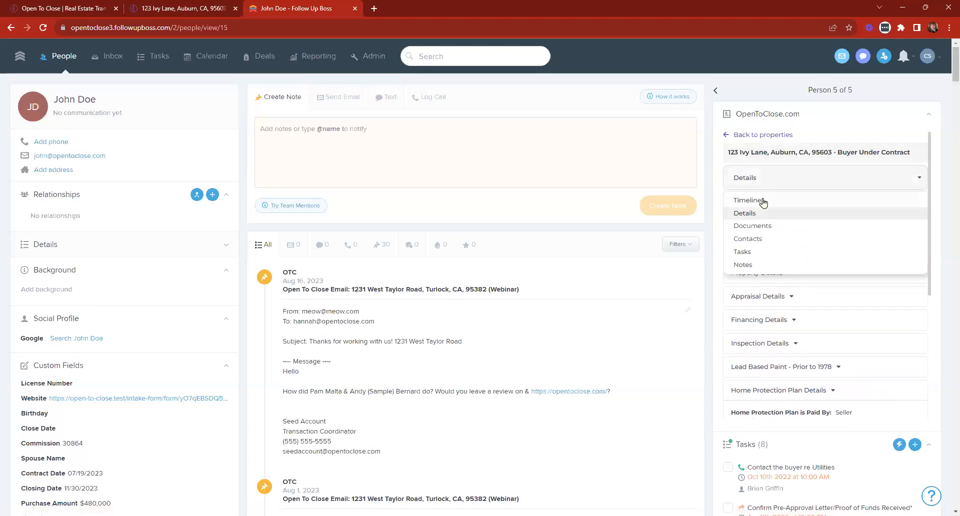
left_click(759, 200)
Close the Timeline panel and open the property's Follow Up Boss API widget contacts for CS@ FUB Account.
left_click(190, 4)
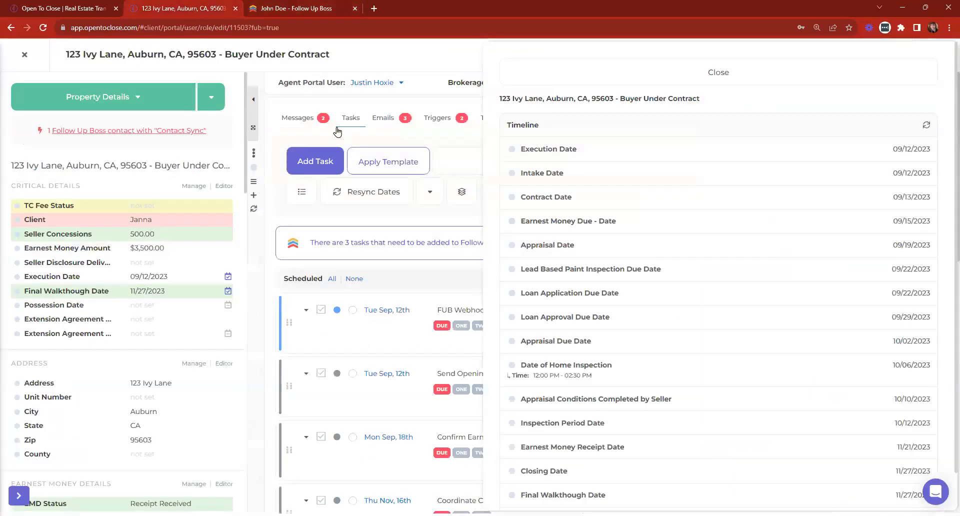
left_click(610, 71)
left_click(657, 55)
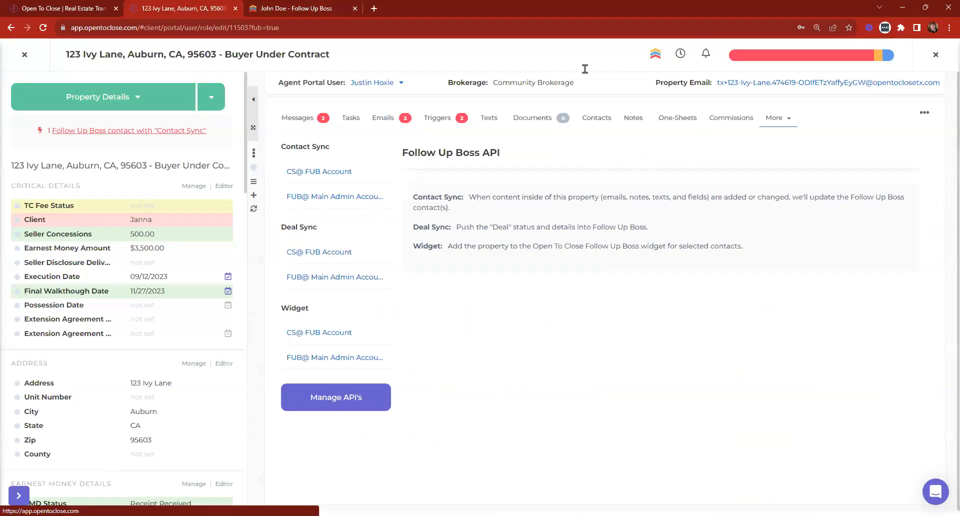
left_click(311, 339)
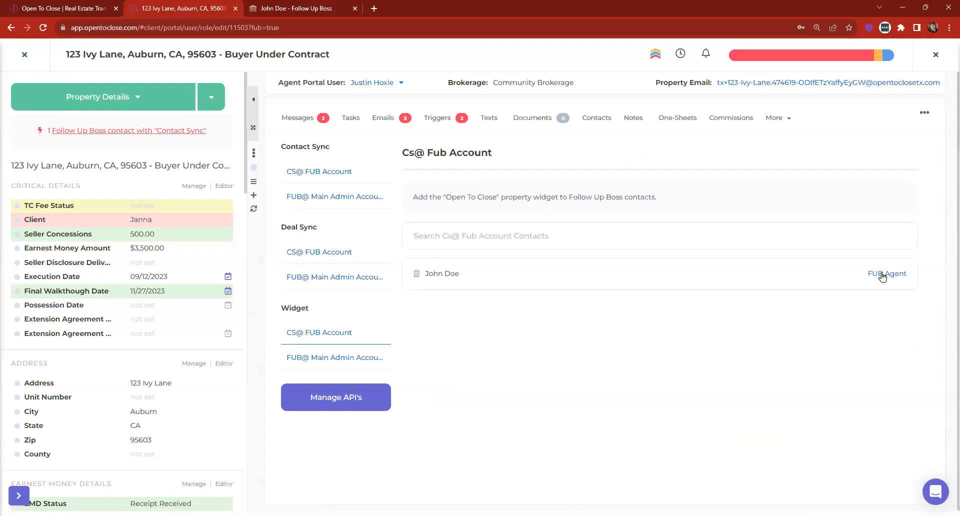
Review the FUB Agent role's permissions in the Follow Up Boss roles manager, then close both panels.
left_click(881, 274)
left_click(877, 341)
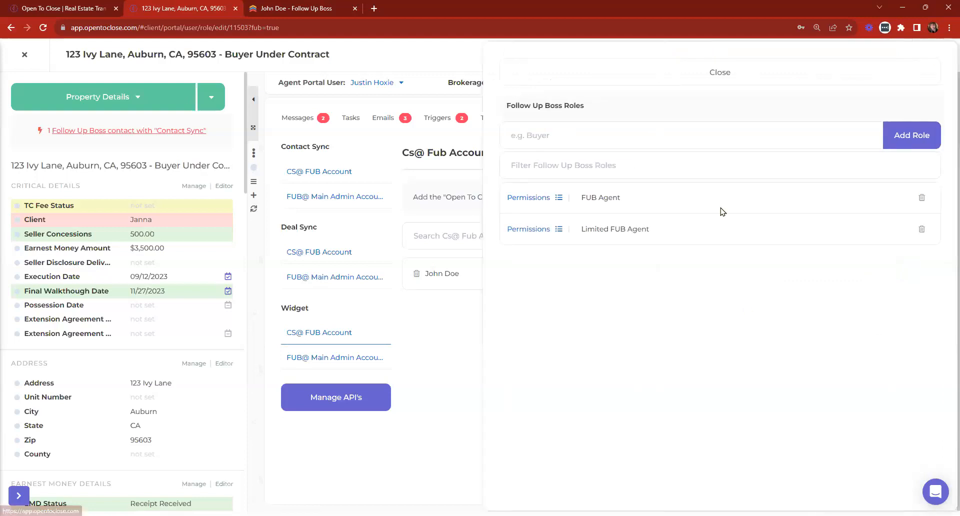
left_click(548, 200)
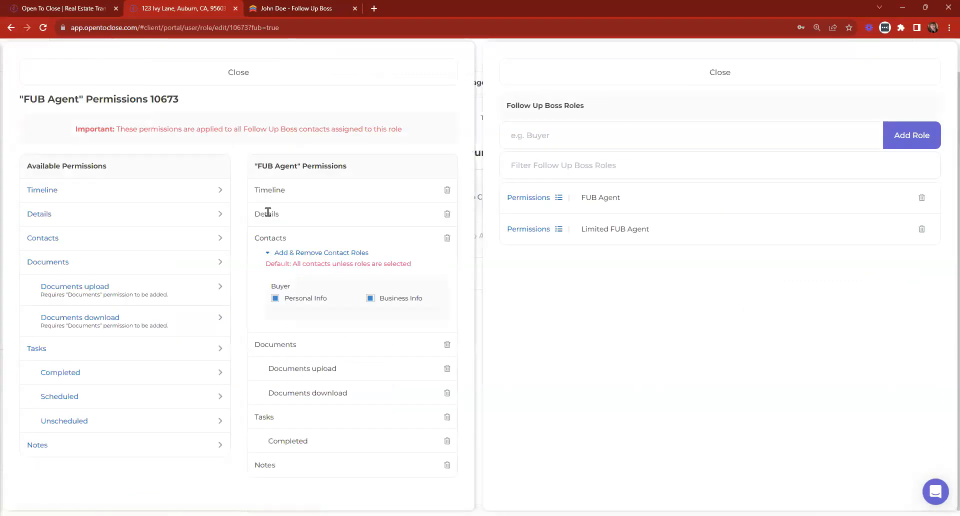
double_click(266, 215)
left_click(297, 216)
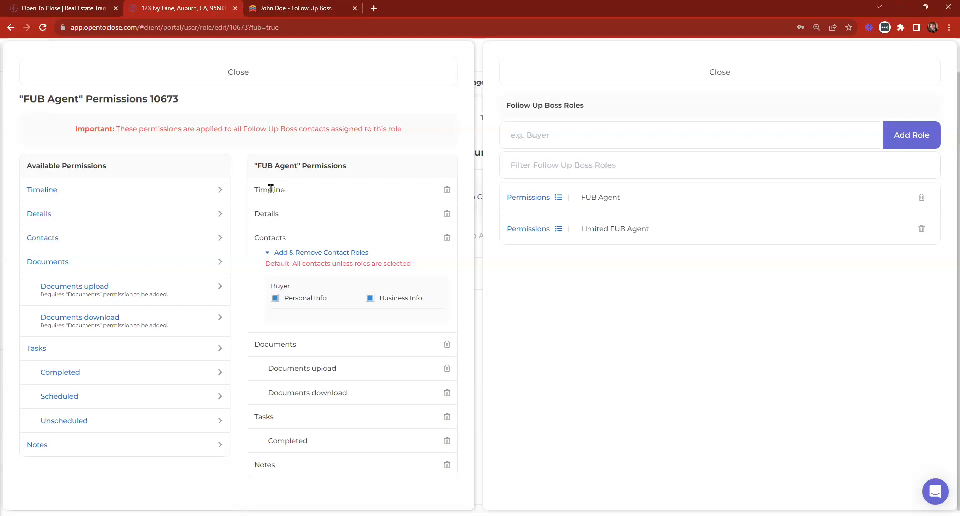
left_click(392, 71)
left_click(591, 75)
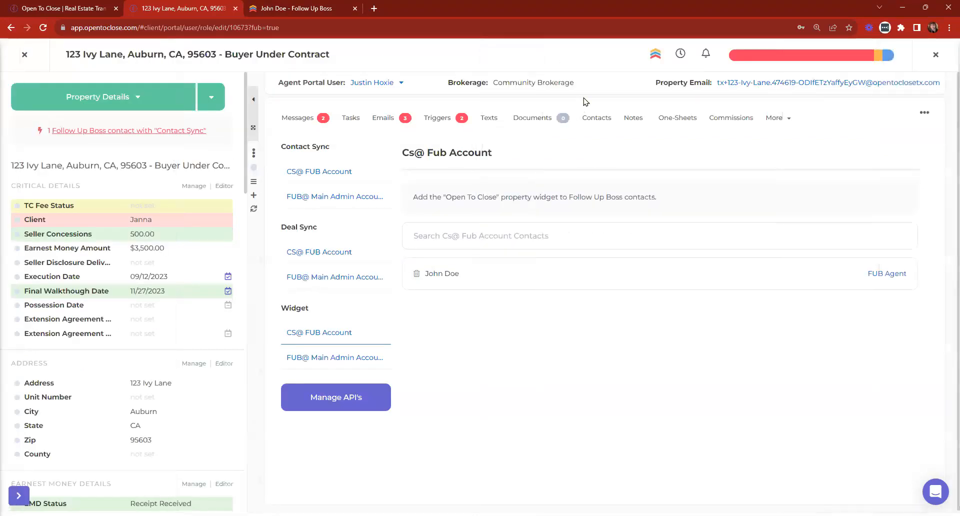
Show the property's Documents in the widget and expand the Appraisal, Contract and Inspection categories.
left_click(252, 10)
left_click(764, 175)
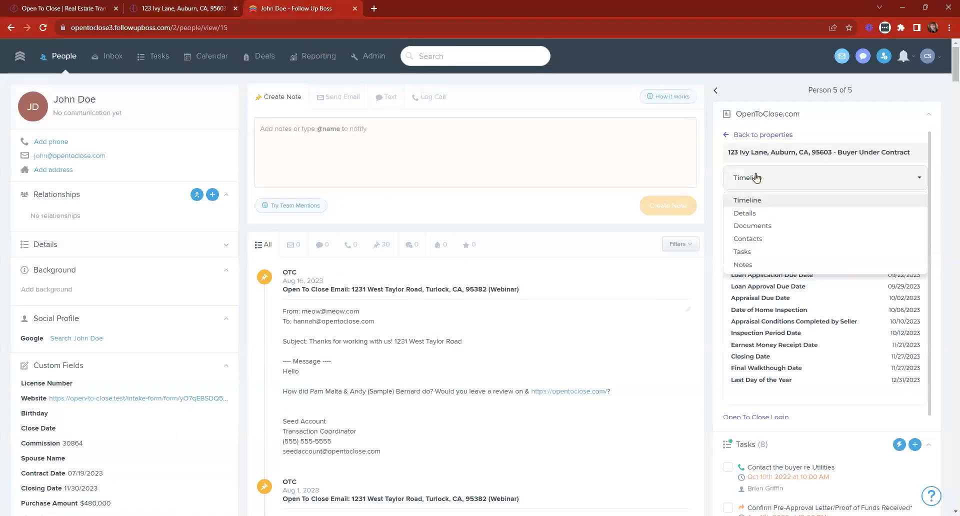
left_click(752, 226)
left_click(759, 205)
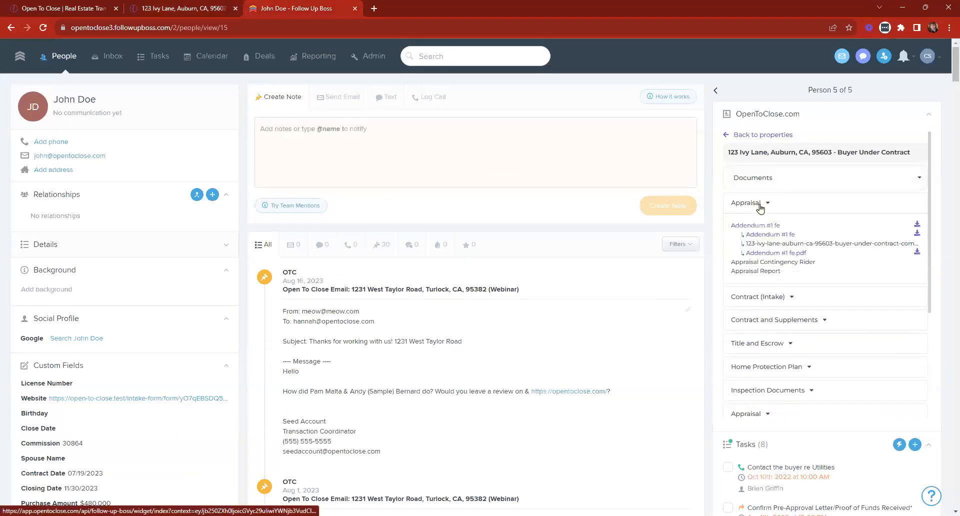
left_click(759, 296)
left_click(795, 344)
scroll(853, 290, "down", 2)
scroll(811, 280, "down", 3)
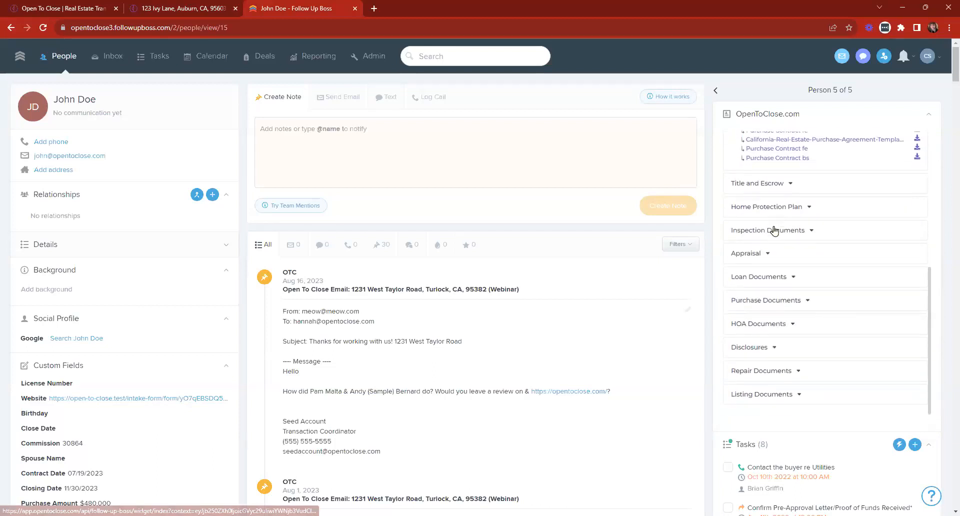
left_click(769, 225)
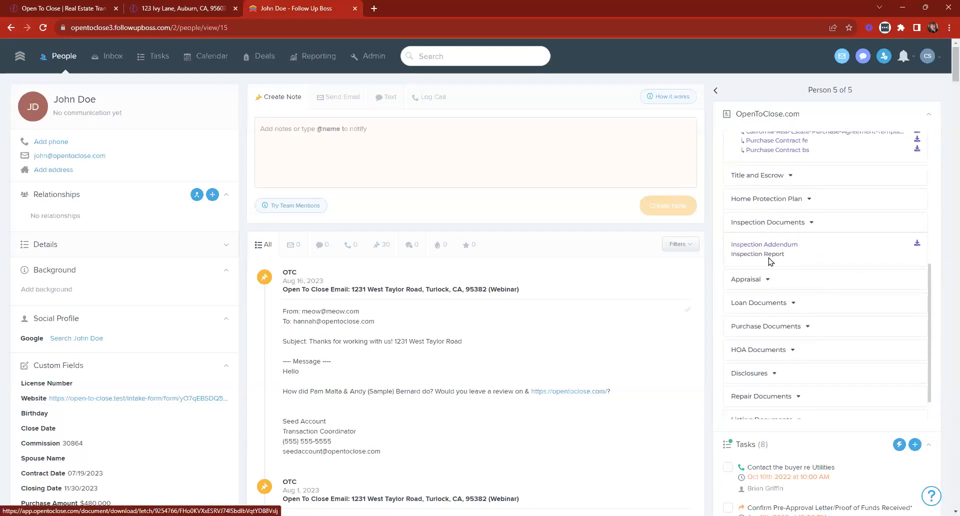
left_click(785, 275)
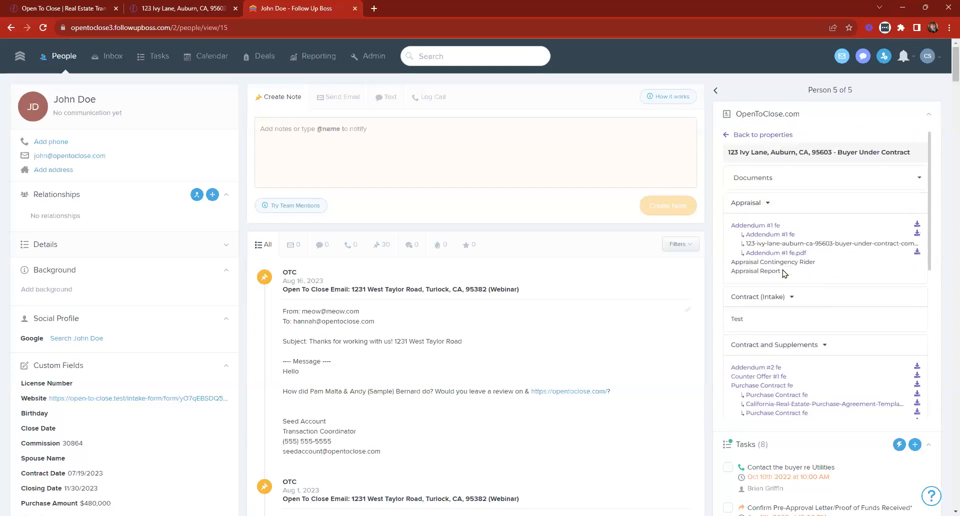
Switch the widget through the property's Contacts, Tasks and Notes views.
left_click(747, 180)
left_click(753, 243)
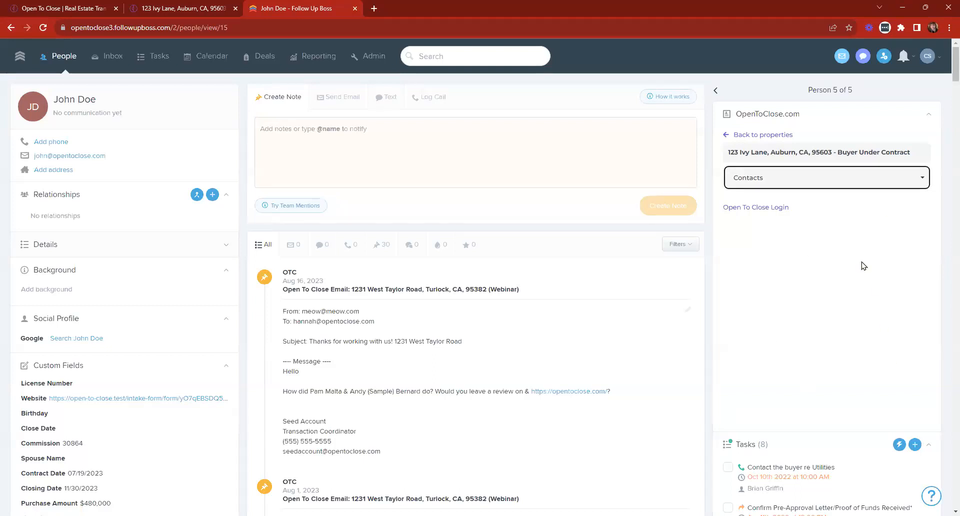
left_click(764, 185)
left_click(751, 253)
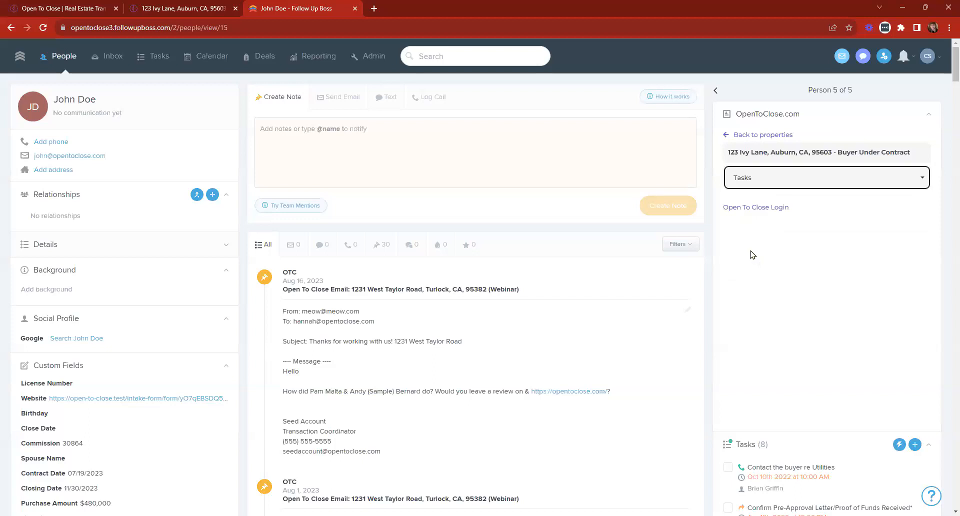
left_click(788, 183)
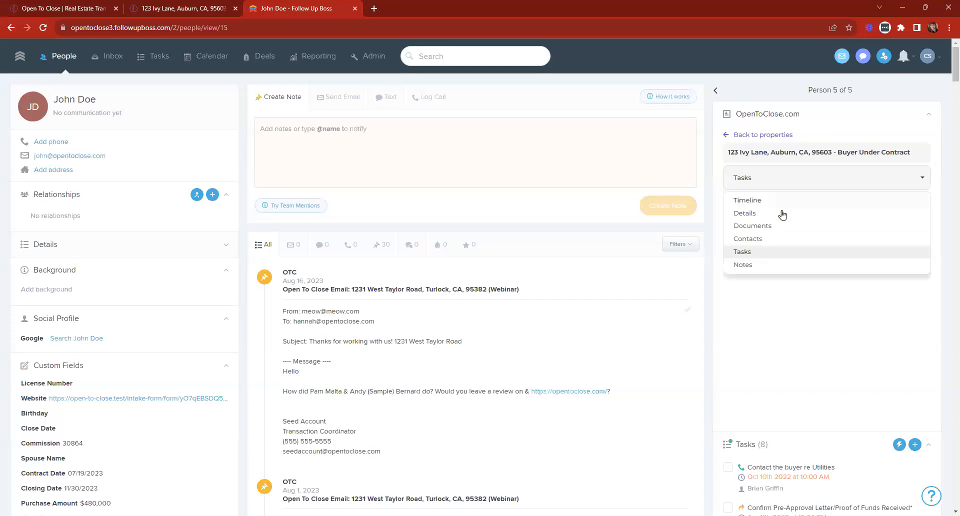
left_click(739, 270)
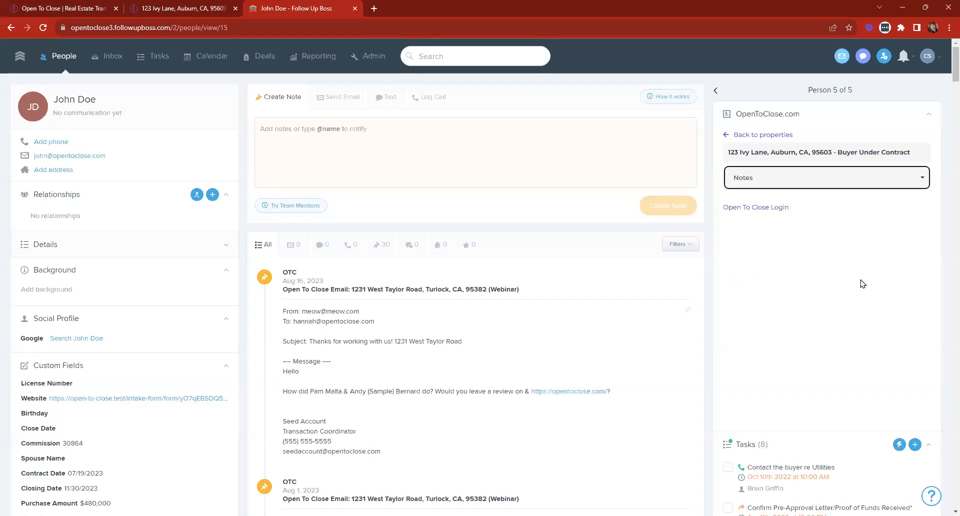
left_click(163, 6)
Filter 123 Ivy Lane's task list to Completed tasks only.
left_click(342, 119)
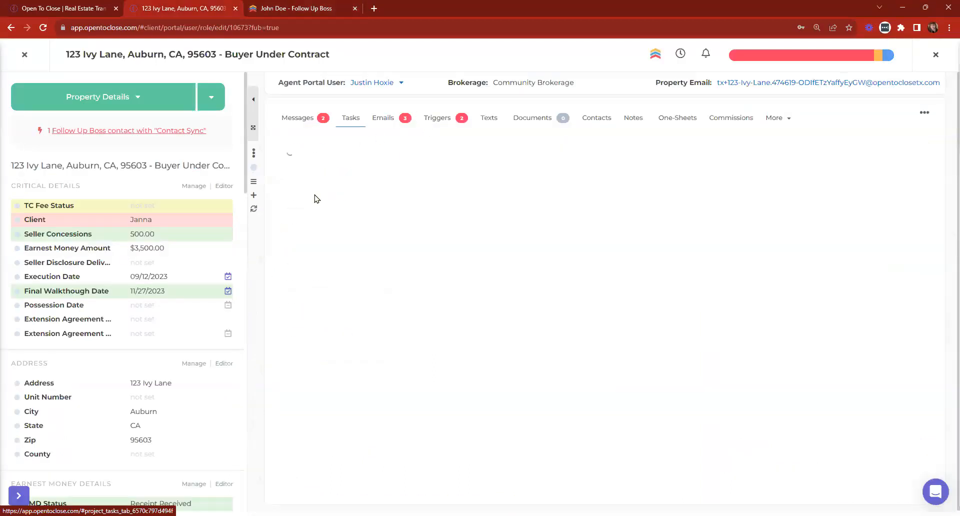
left_click(302, 192)
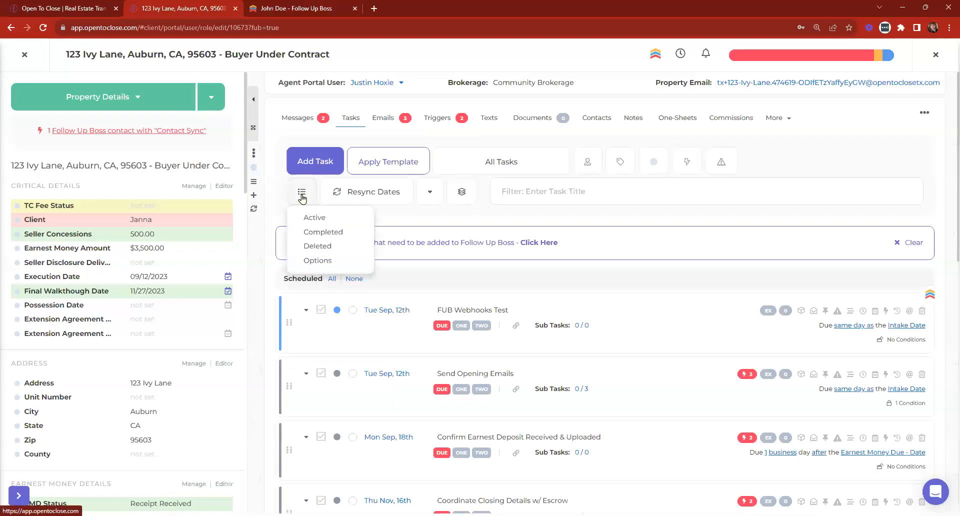
left_click(309, 231)
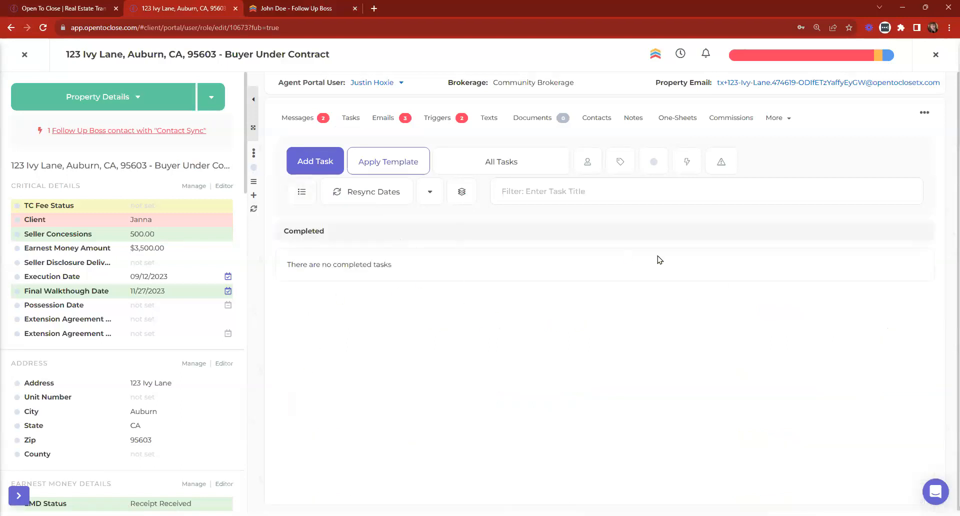
Set the Follow Up Boss OpenToClose.com widget to show the property's Notes.
left_click(324, 5)
left_click(778, 186)
left_click(744, 242)
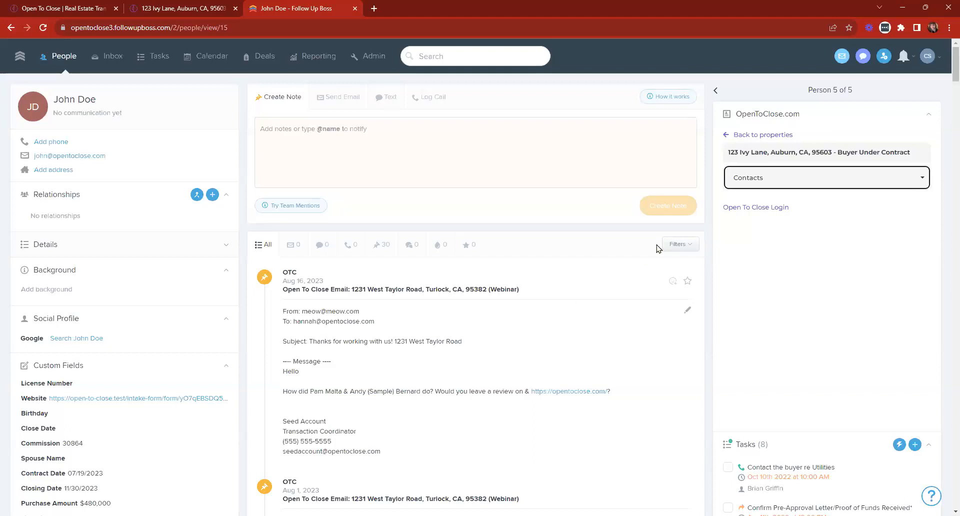
left_click(793, 178)
left_click(754, 264)
Add a note reading 'Test' to the 123 Ivy Lane property in Open To Close.
left_click(147, 6)
left_click(631, 119)
left_click(385, 161)
type("Test")
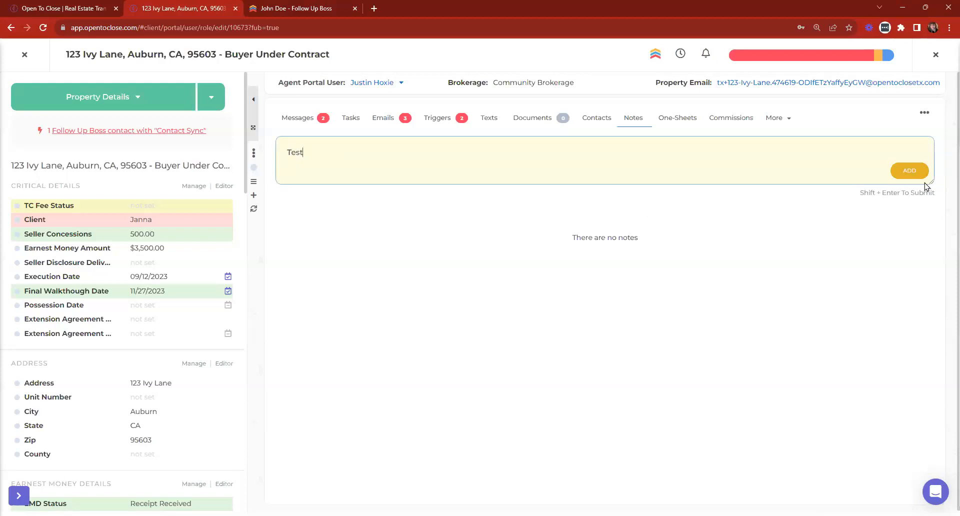
left_click(909, 171)
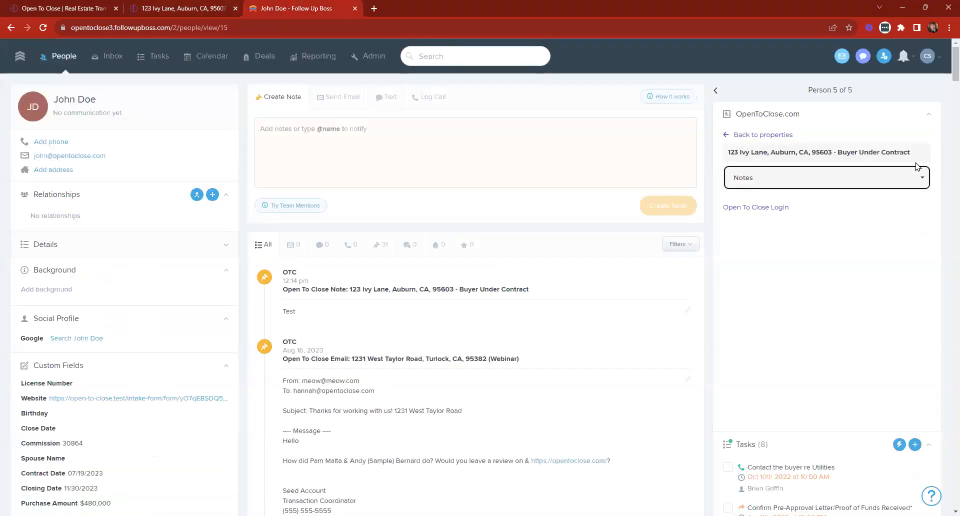
Toggle the widget between Timeline and Notes, then return it to the property list.
left_click(853, 178)
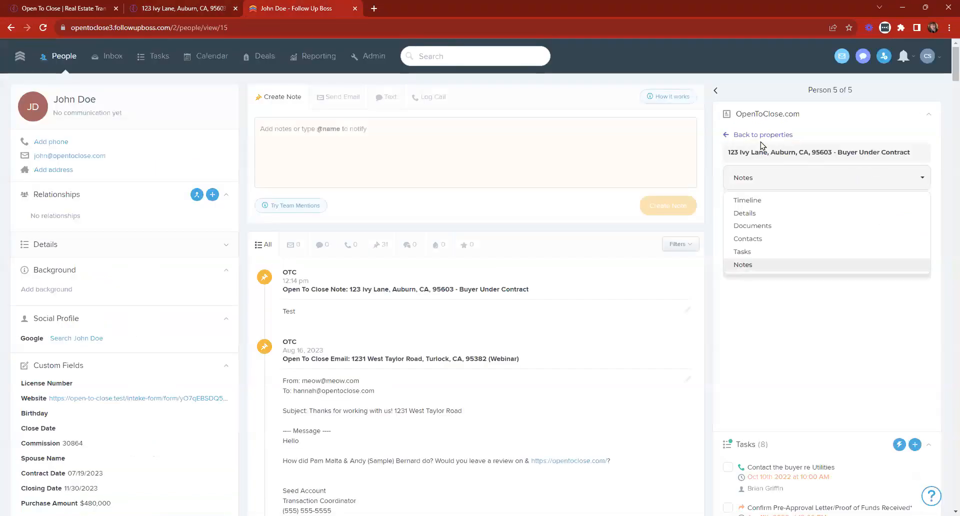
left_click(751, 202)
left_click(769, 181)
left_click(749, 266)
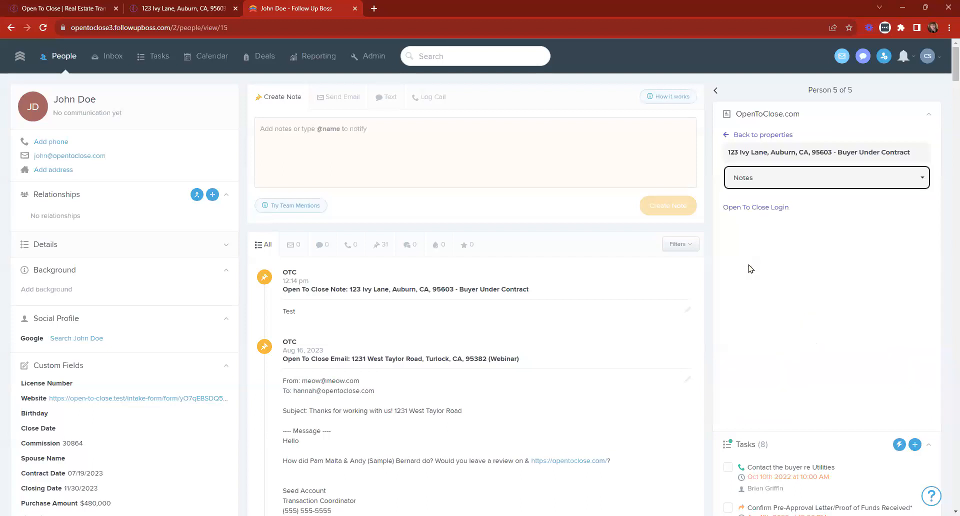
left_click(738, 134)
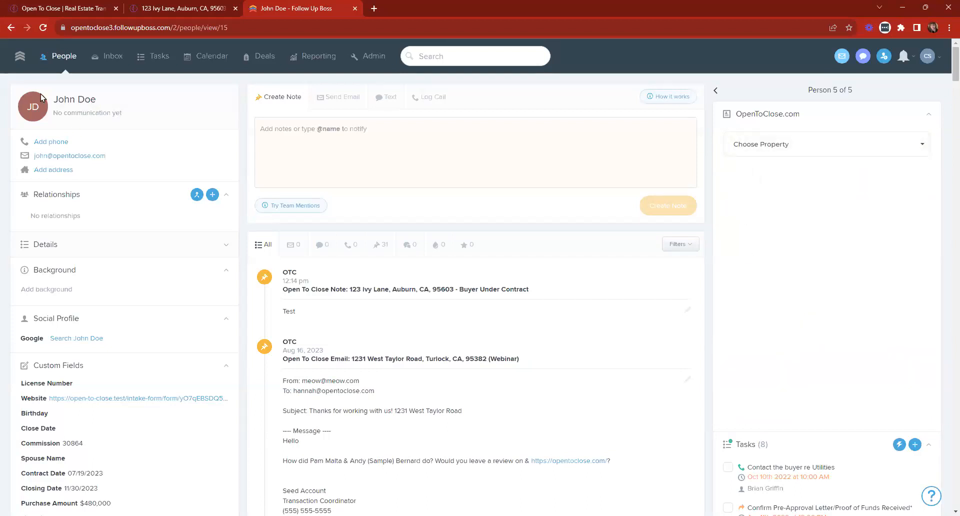
Reopen the contact from People and show the property's Notes with the new Test note.
left_click(69, 59)
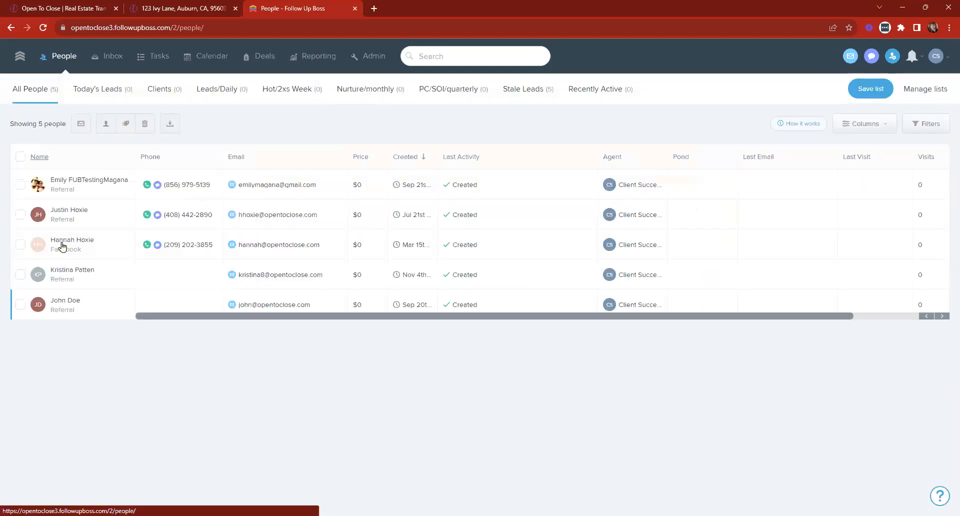
left_click(71, 305)
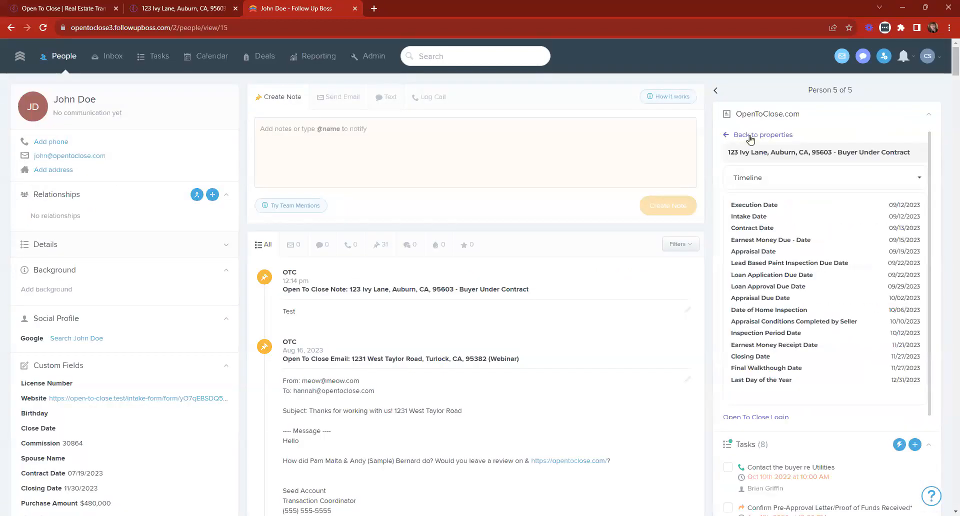
left_click(750, 176)
left_click(757, 265)
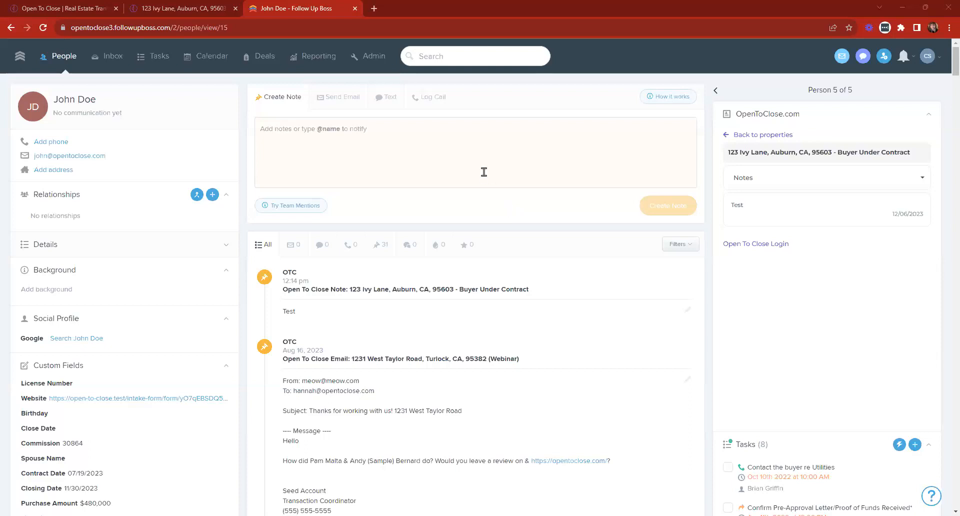
Drag the OpenToClose.com widget below Tasks, then back to the top of the sidebar.
left_click_drag(718, 113, 777, 370)
scroll(776, 371, "down", 4)
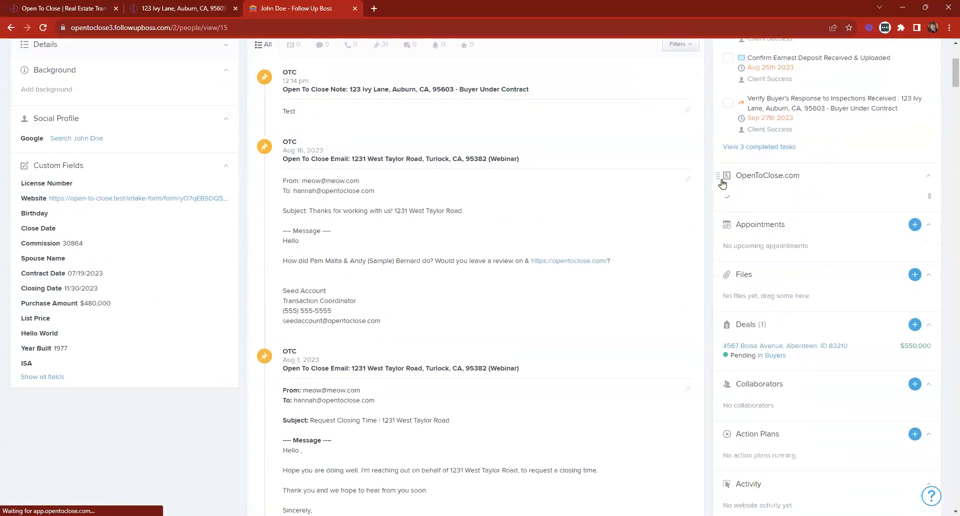
left_click_drag(719, 175, 729, 392)
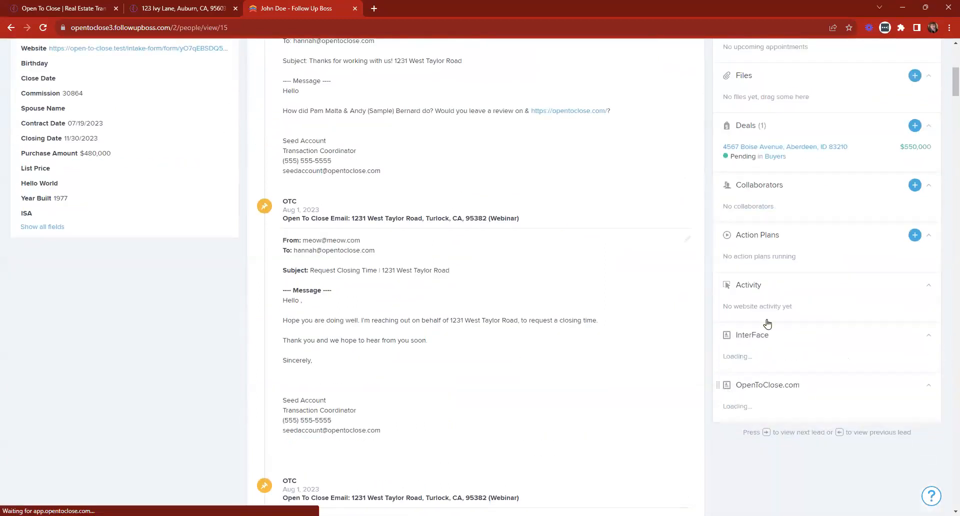
scroll(776, 345, "up", 6)
scroll(781, 261, "down", 7)
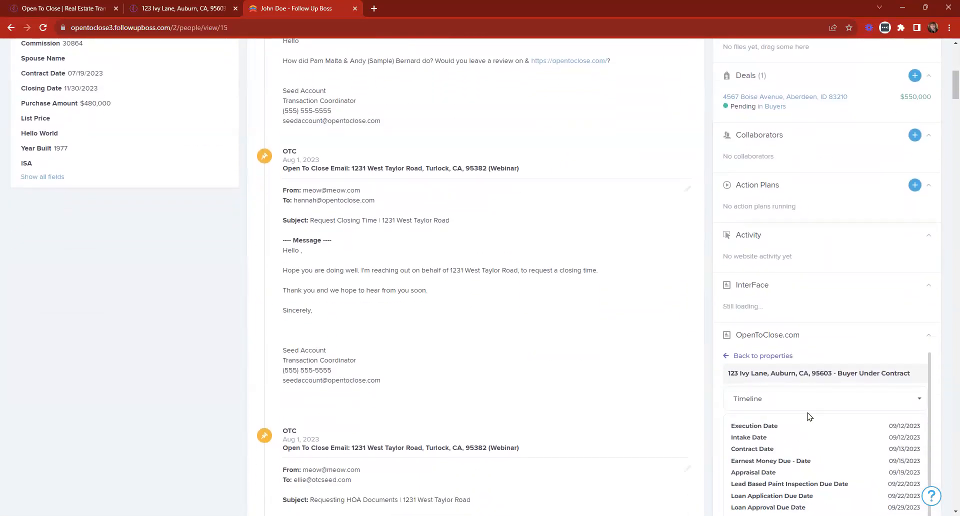
left_click_drag(721, 338, 717, 12)
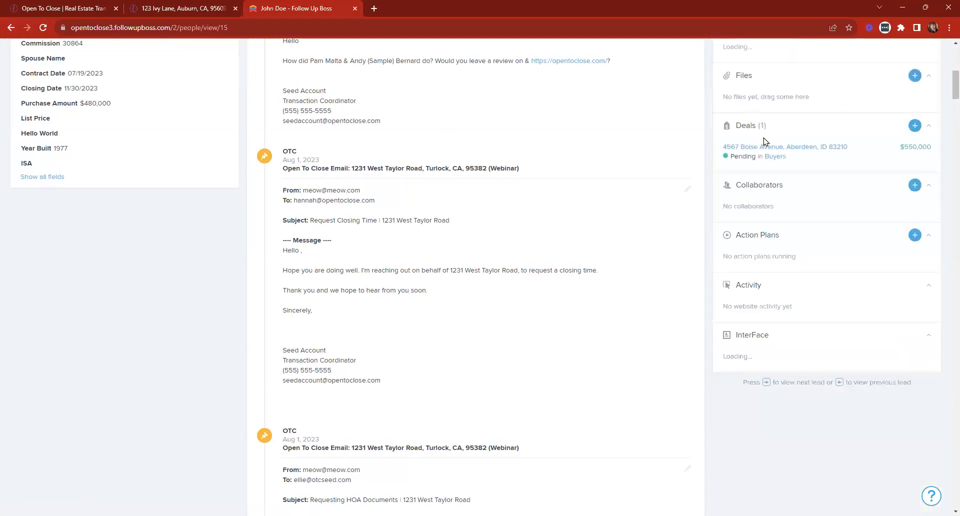
scroll(720, 329, "up", 6)
left_click_drag(720, 328, 764, 165)
scroll(775, 180, "up", 2)
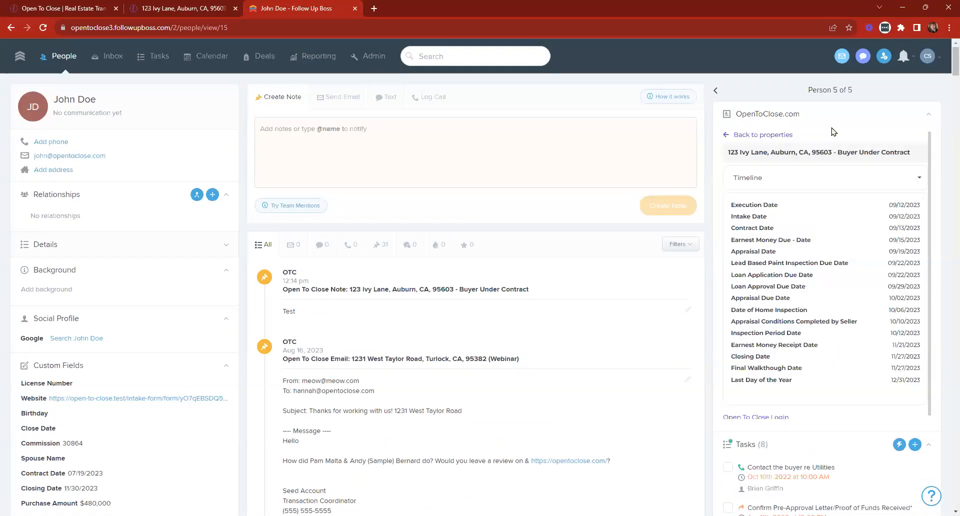
left_click(200, 6)
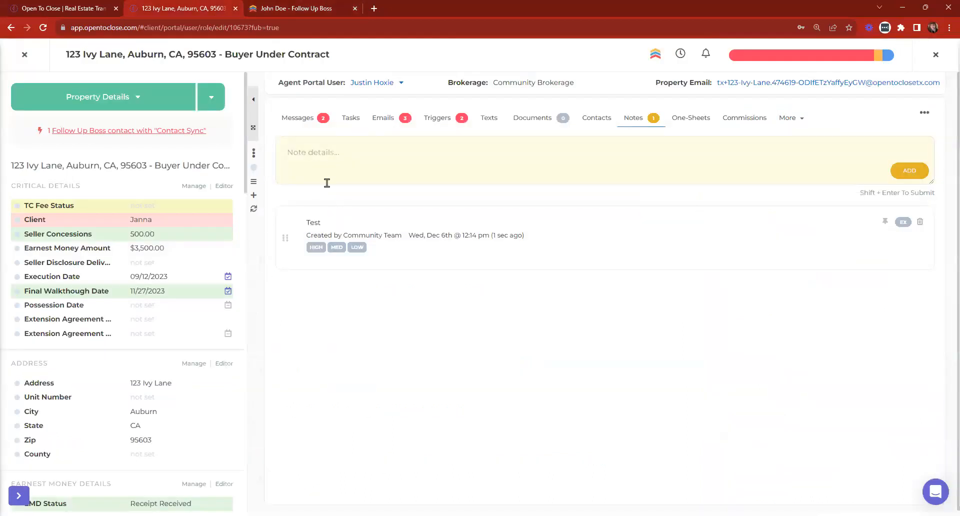
Switch to the property's Tasks tab, then close 123 Ivy Lane to return to the dashboard.
left_click(436, 122)
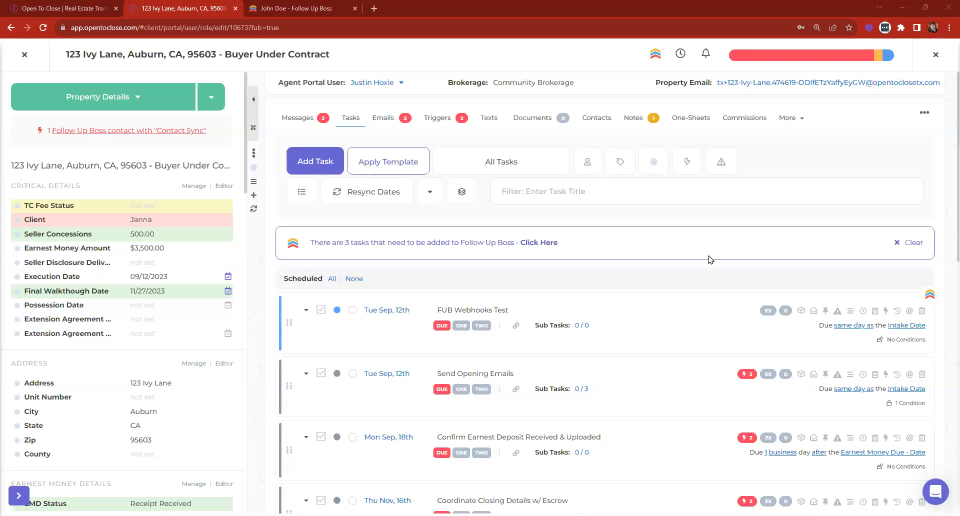
left_click(23, 58)
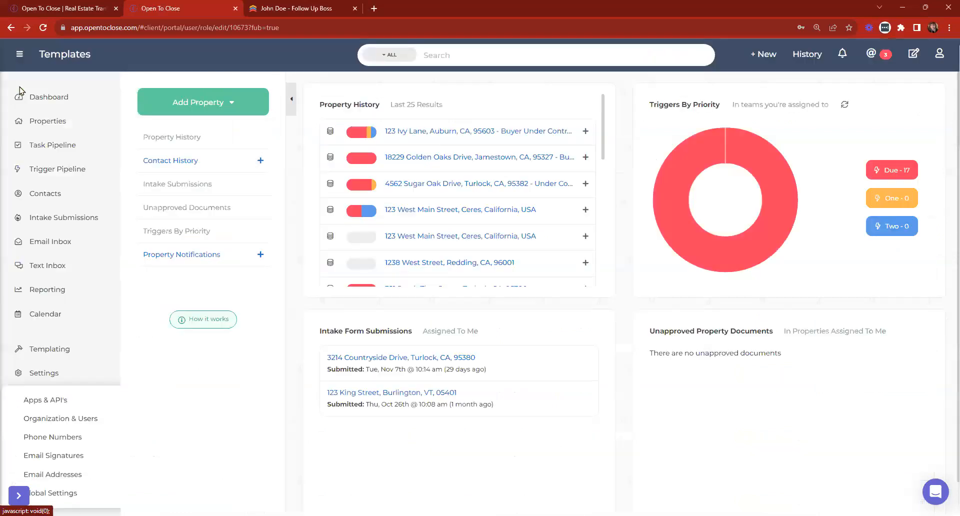
Open Apps & API and review the four current Follow Up Boss connections under Manage Profiles.
left_click(48, 399)
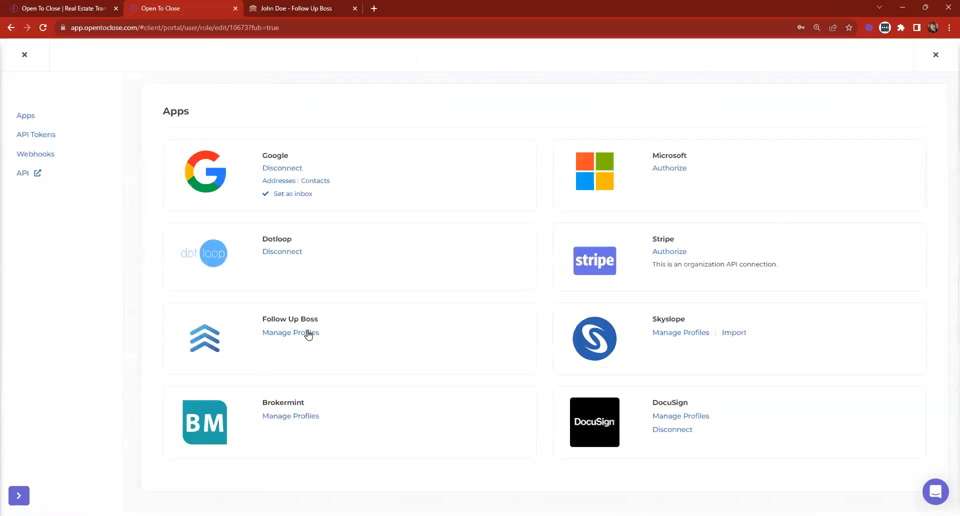
left_click(307, 332)
left_click(441, 106)
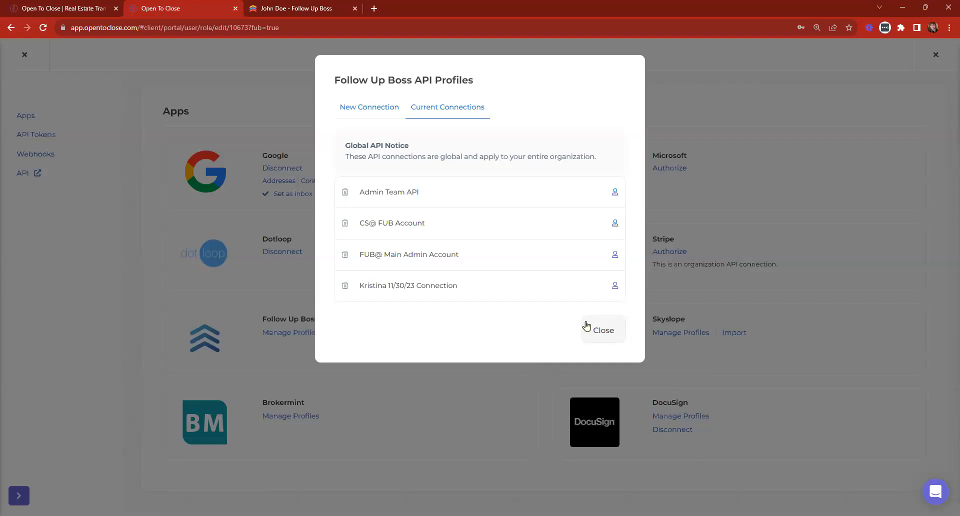
left_click(602, 327)
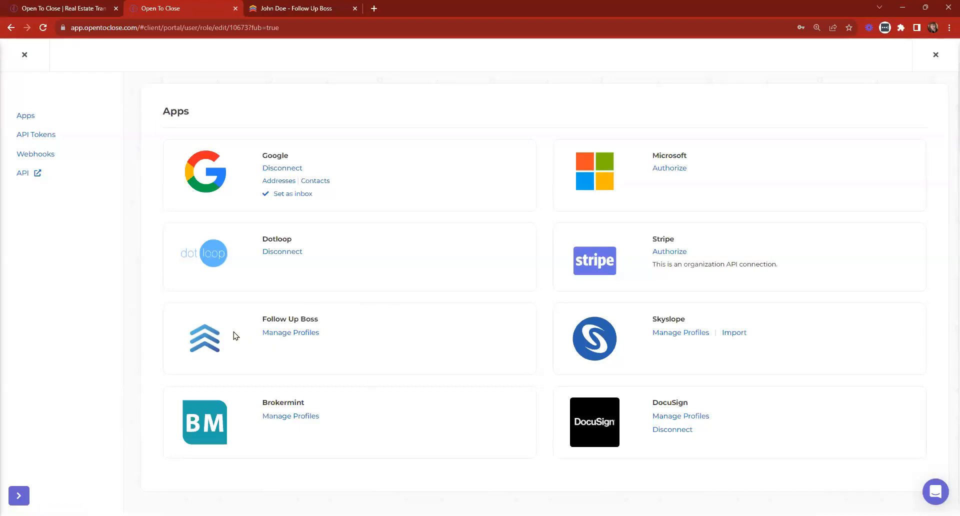
In the Follow Up Boss webhook listeners, choose Cs@ Fub Account as the API client.
left_click(33, 156)
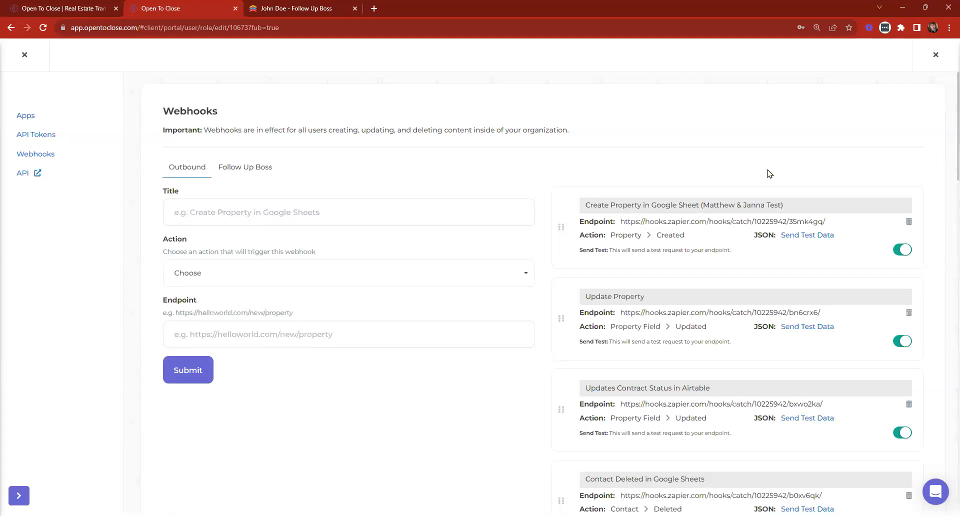
left_click(228, 169)
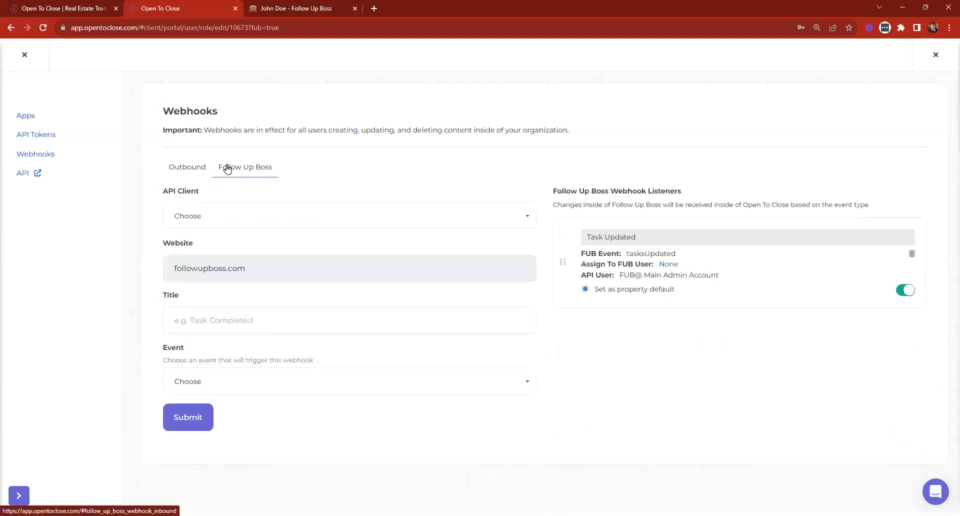
left_click(231, 220)
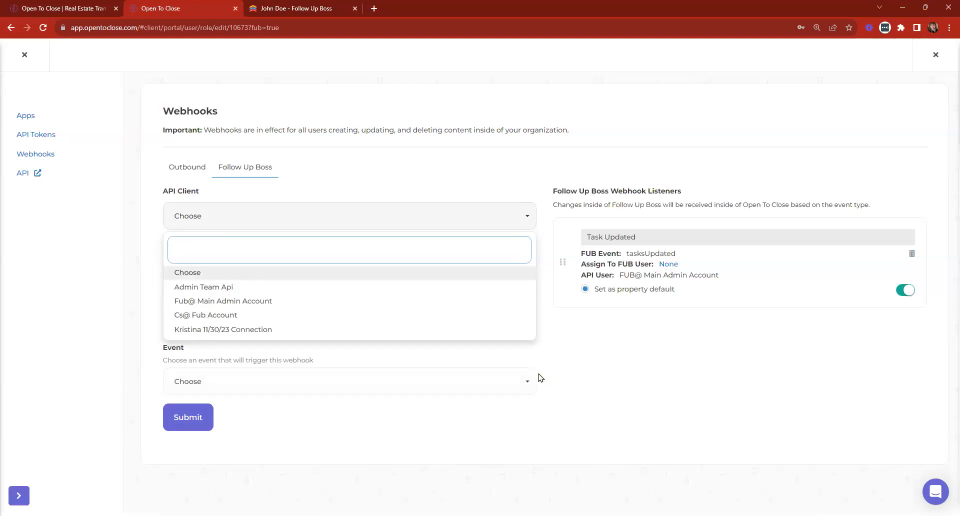
left_click(509, 219)
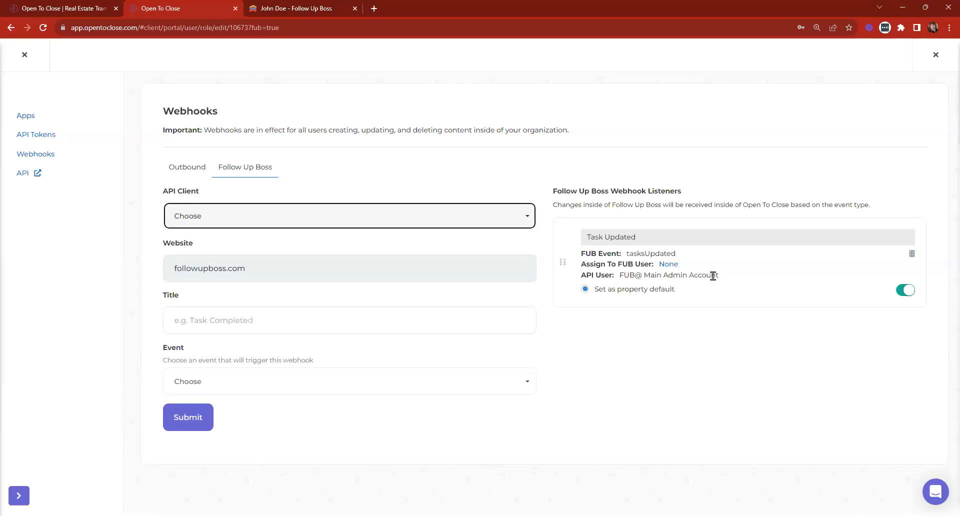
left_click(274, 213)
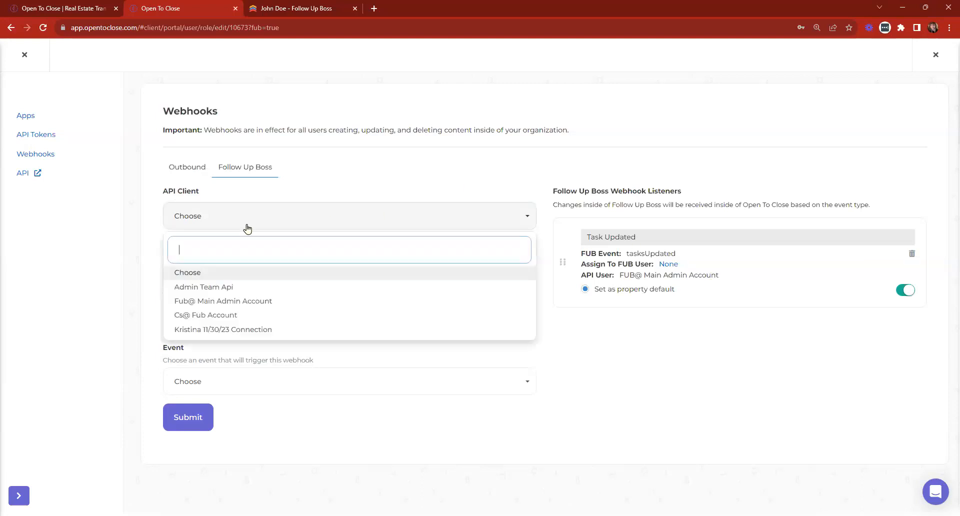
left_click(215, 315)
Enter a webhook title, set the trigger event to Tasks Updated, and submit the listener.
left_click(247, 271)
left_click(228, 324)
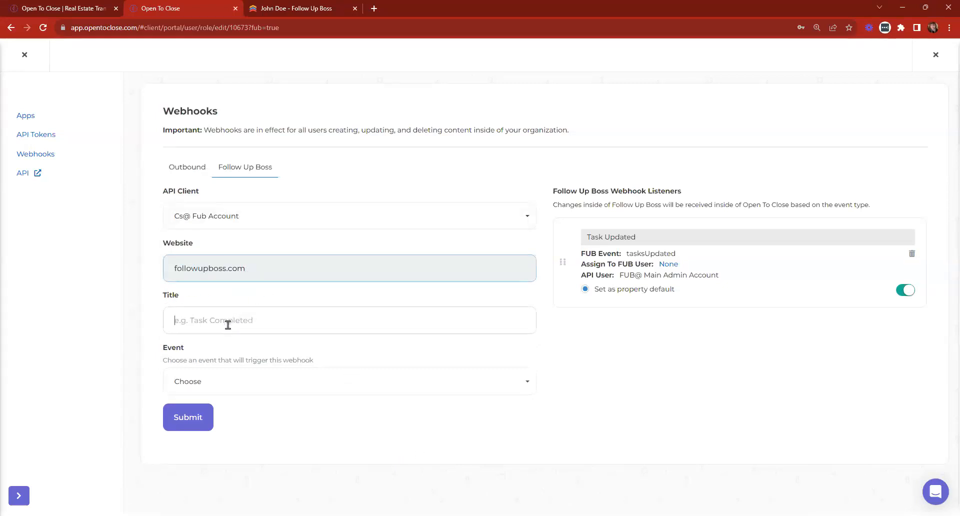
type("Task Complete")
type("d Task ")
type("Ul")
type("pdat")
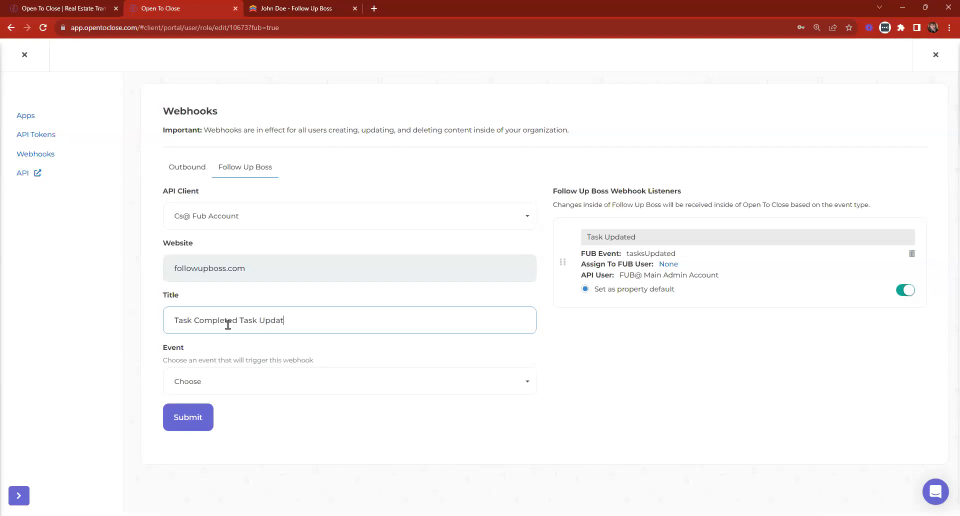
type("ed")
key("BackSpace")
key("BackSpace")
key("BackSpace")
key("BackSpace")
key("BackSpace")
key("BackSpace")
key("BackSpace")
key("BackSpace")
key("BackSpace")
key("BackSpace")
key("BackSpace")
key("BackSpace")
key("BackSpace")
key("BackSpace")
key("BackSpace")
left_click(251, 383)
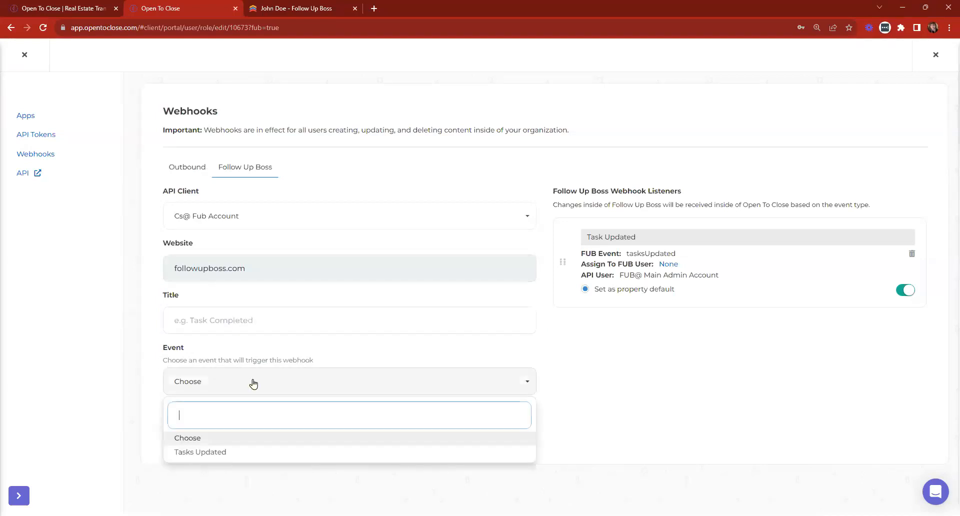
left_click(237, 456)
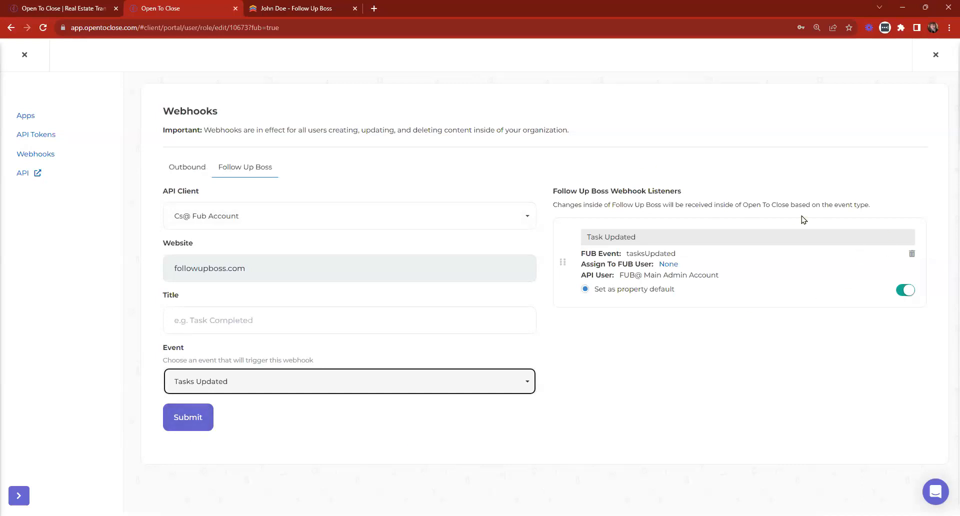
left_click(190, 424)
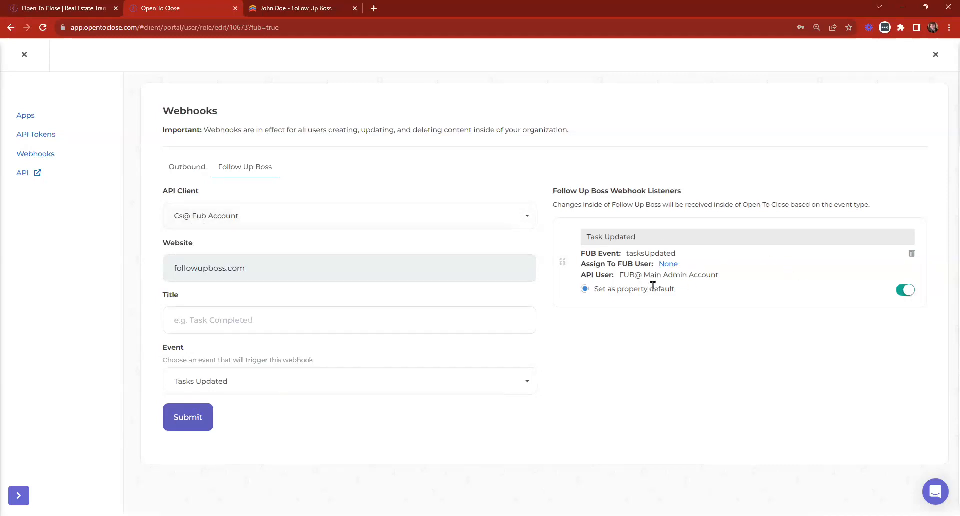
Toggle the Task Updated listener off and back on, then close the webhook settings.
left_click(904, 293)
left_click(904, 293)
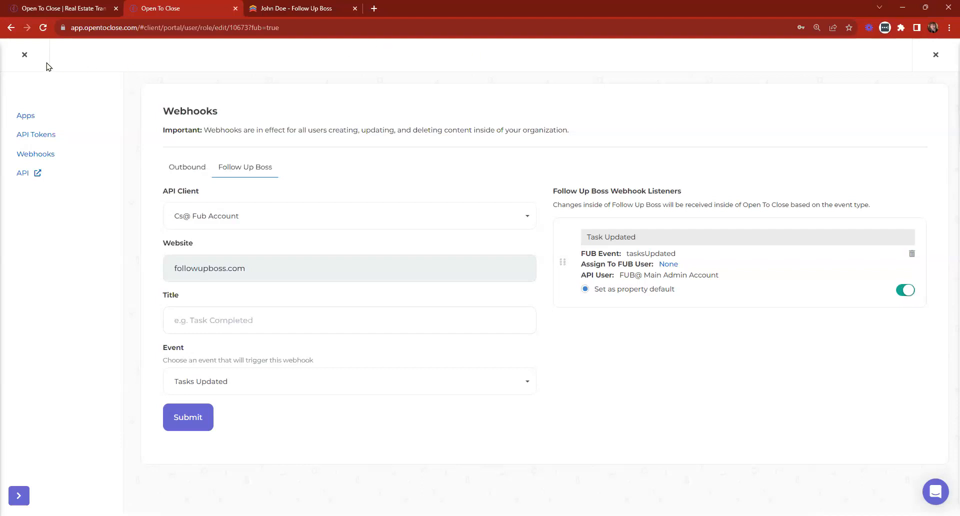
left_click(26, 57)
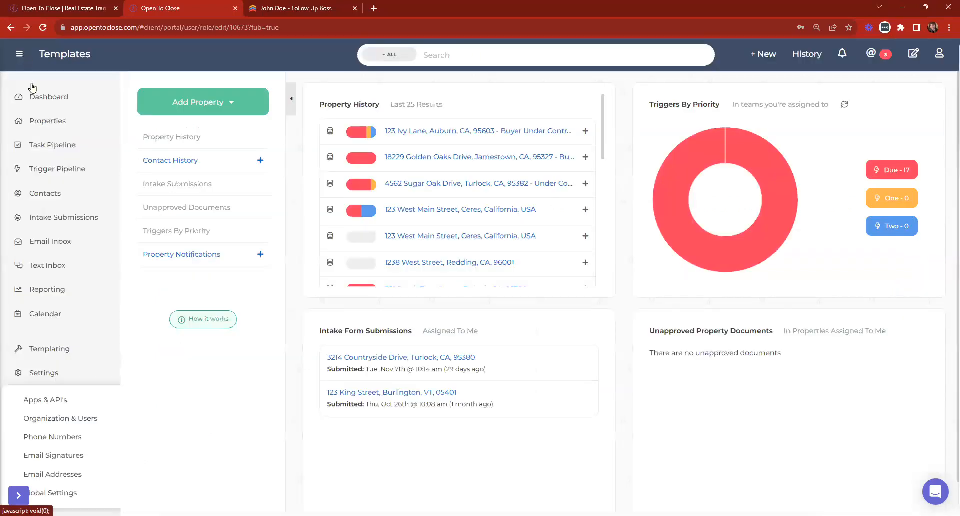
Return to the dashboard and briefly view the 123 Ivy Lane property.
left_click(59, 379)
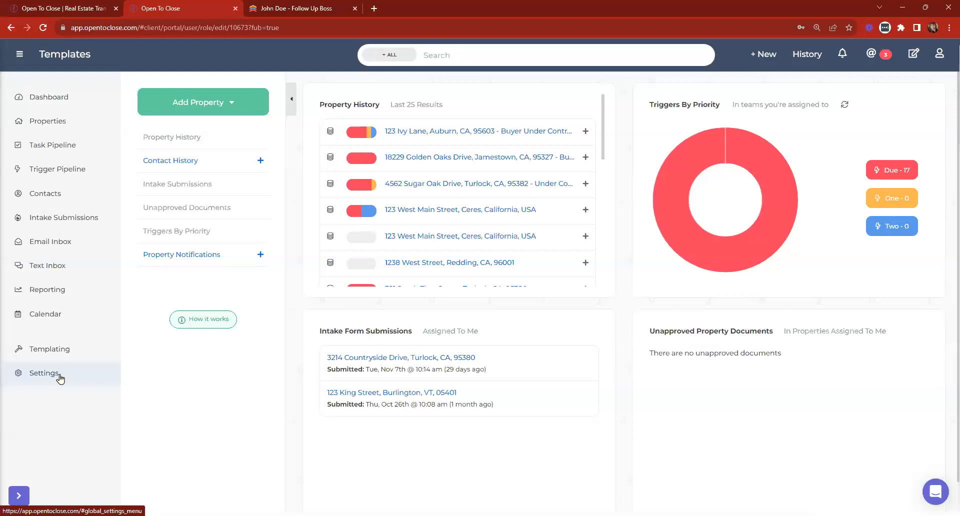
left_click(429, 131)
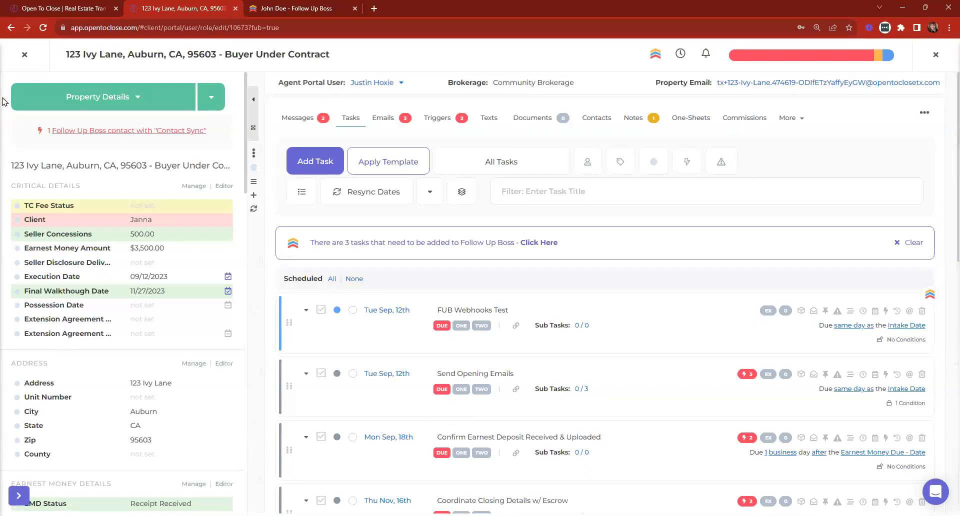
left_click(28, 54)
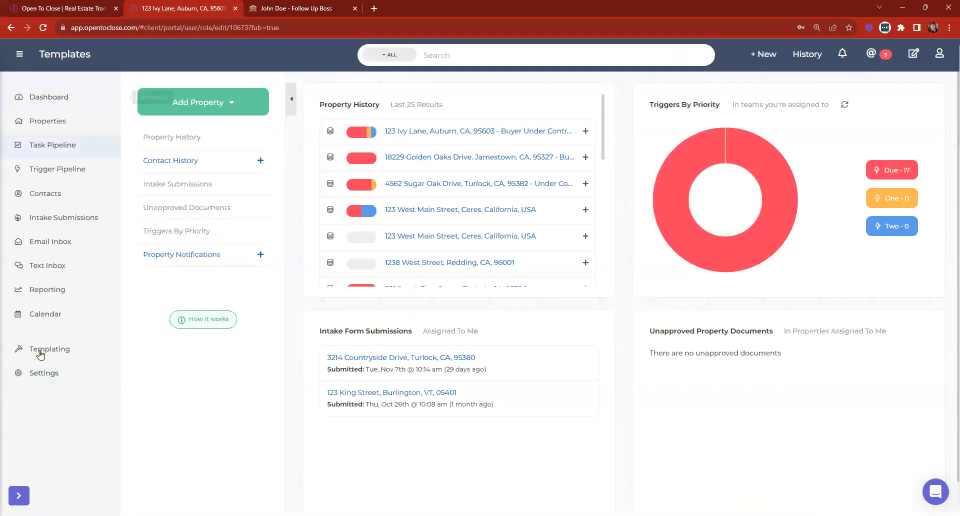
Edit the Buyer Main Under Contract Tasks (OTC2) template with all task details expanded, scrolling through it.
left_click(32, 147)
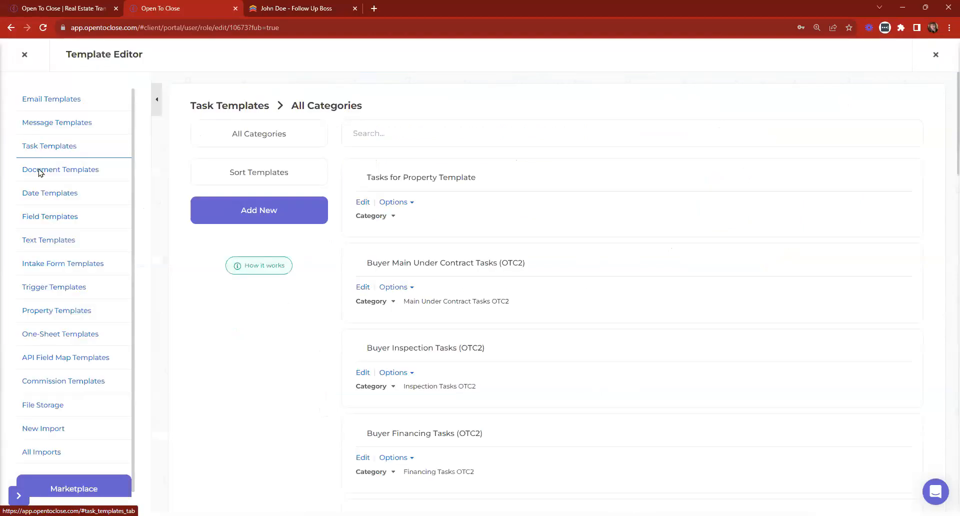
left_click(361, 287)
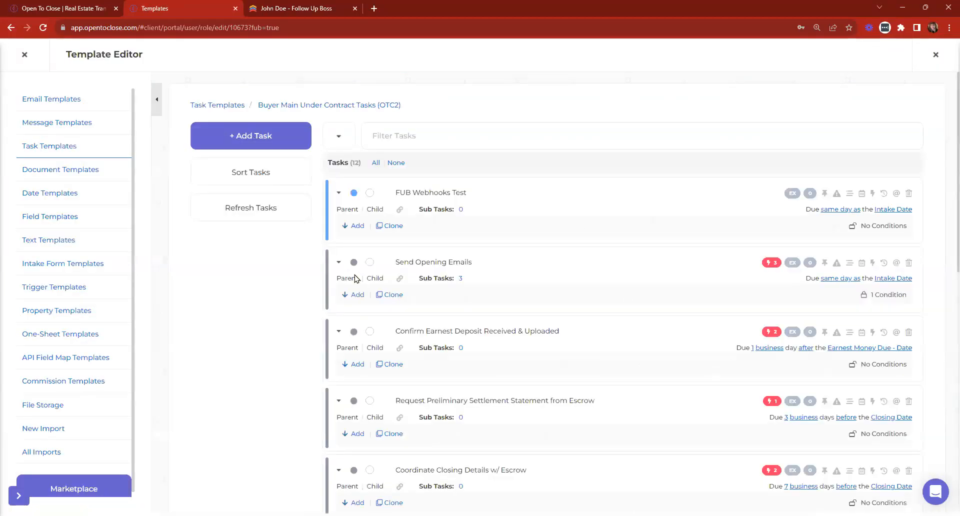
left_click(339, 144)
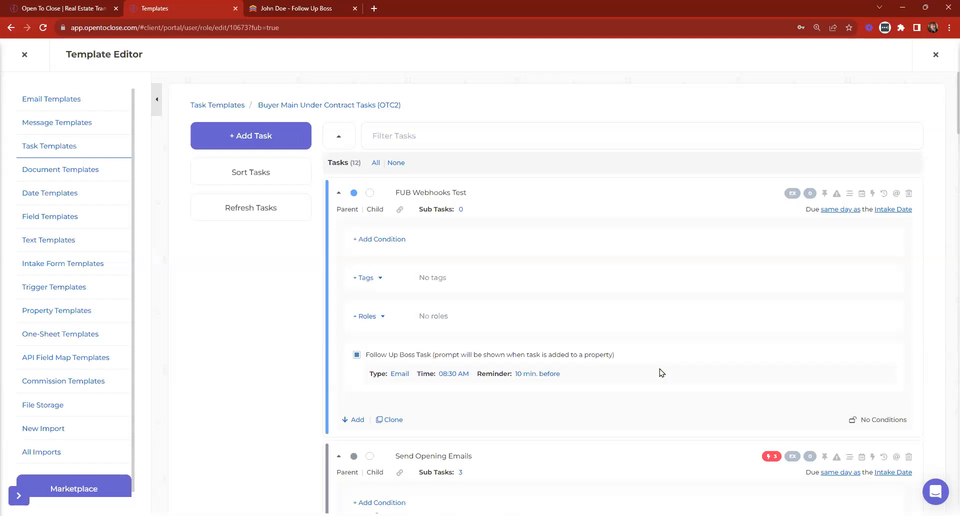
scroll(521, 241, "down", 7)
scroll(521, 241, "down", 7)
scroll(520, 241, "down", 15)
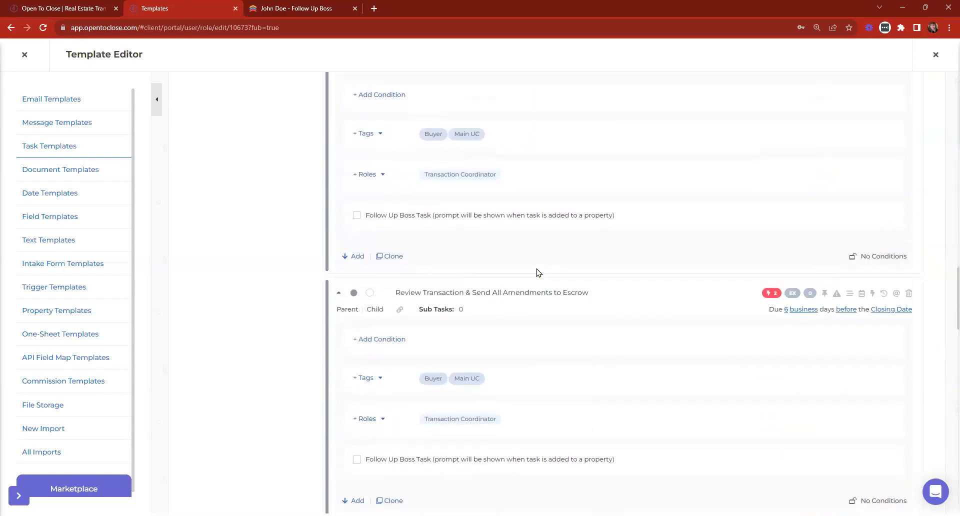
scroll(538, 273, "down", 2)
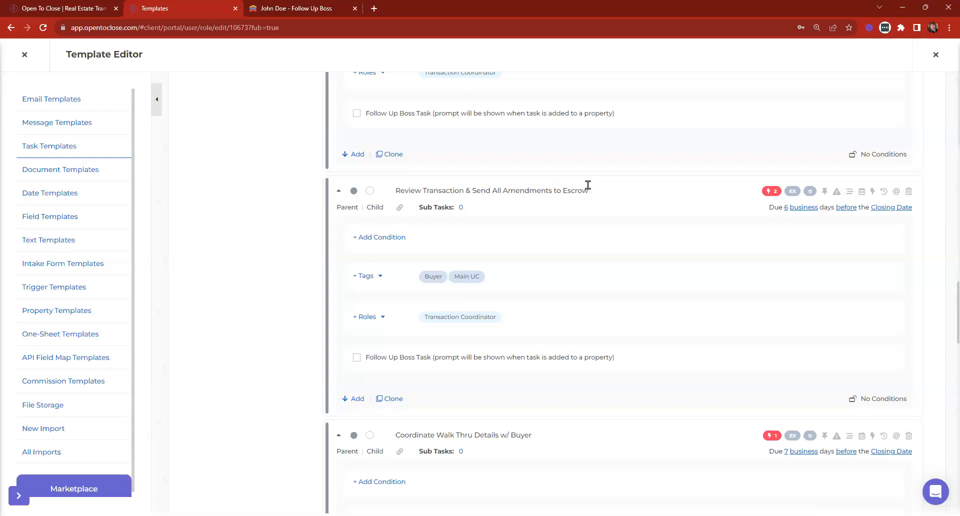
scroll(589, 185, "down", 7)
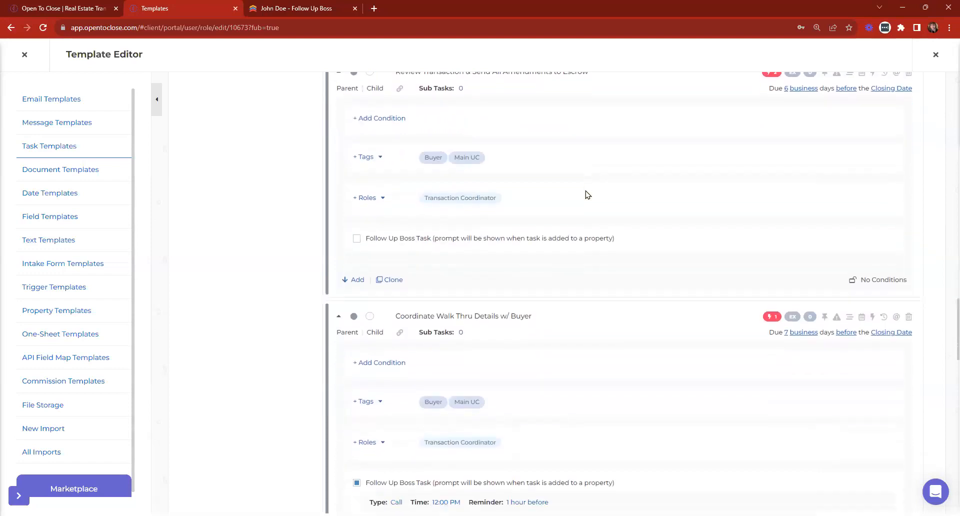
scroll(498, 298, "down", 3)
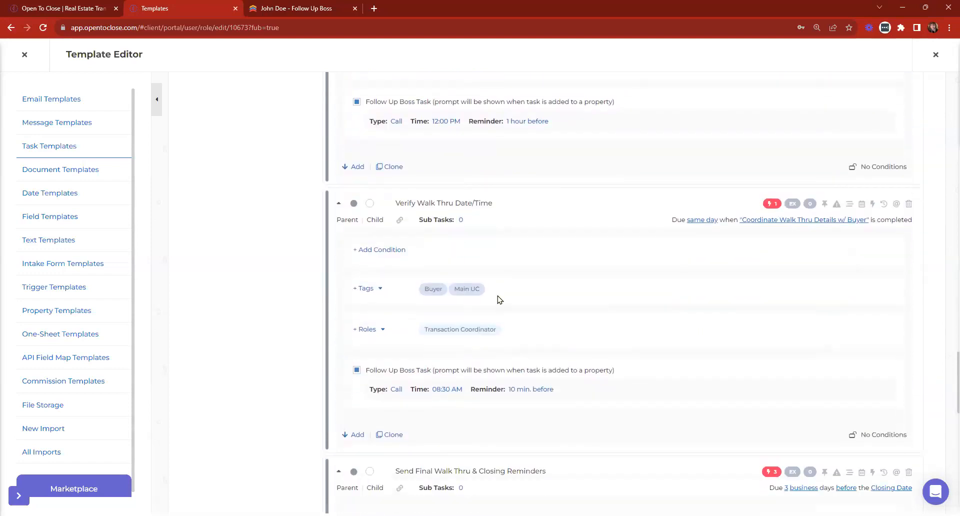
scroll(504, 298, "down", 4)
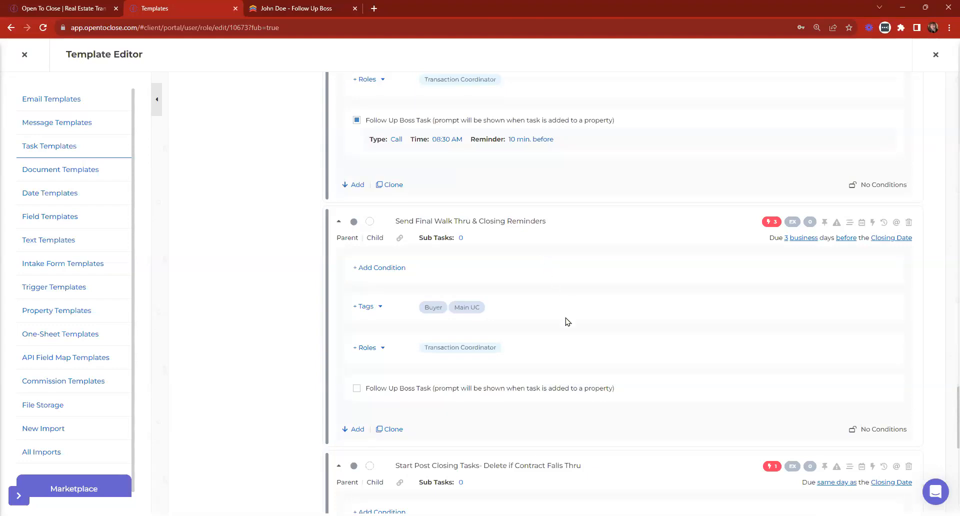
Make Send Final Walk Thru & Closing Reminders a Follow Up Boss Call at 08:30 AM, reminding 30 min. before.
left_click(357, 389)
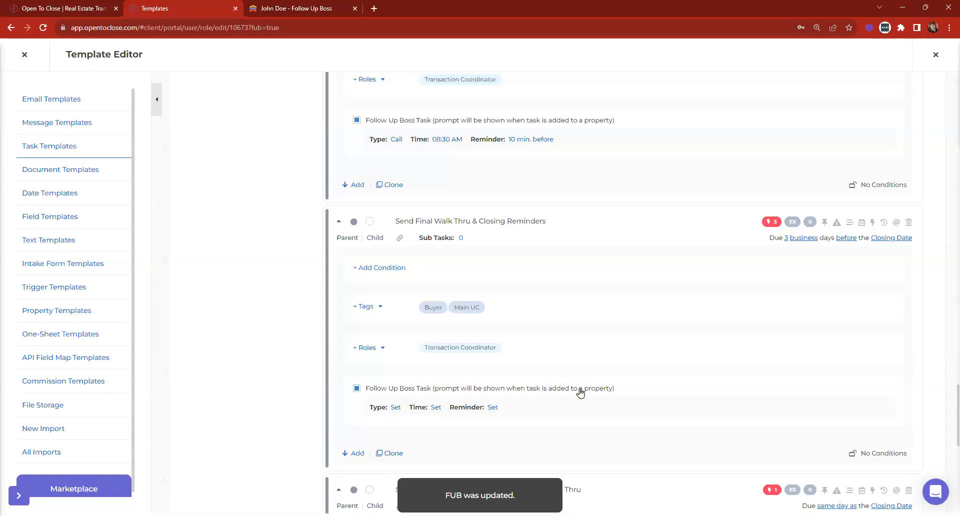
scroll(580, 393, "down", 1)
left_click(396, 358)
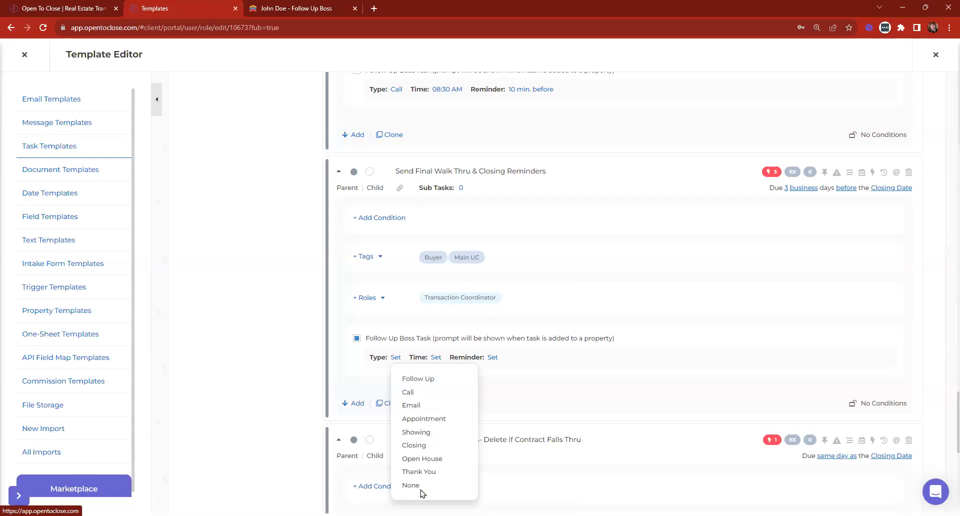
left_click(409, 394)
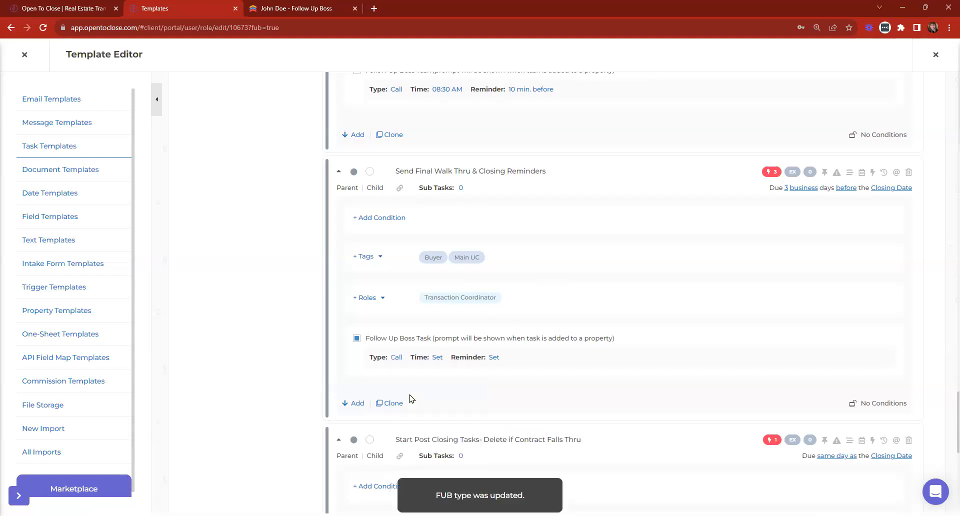
left_click(438, 358)
scroll(463, 403, "down", 2)
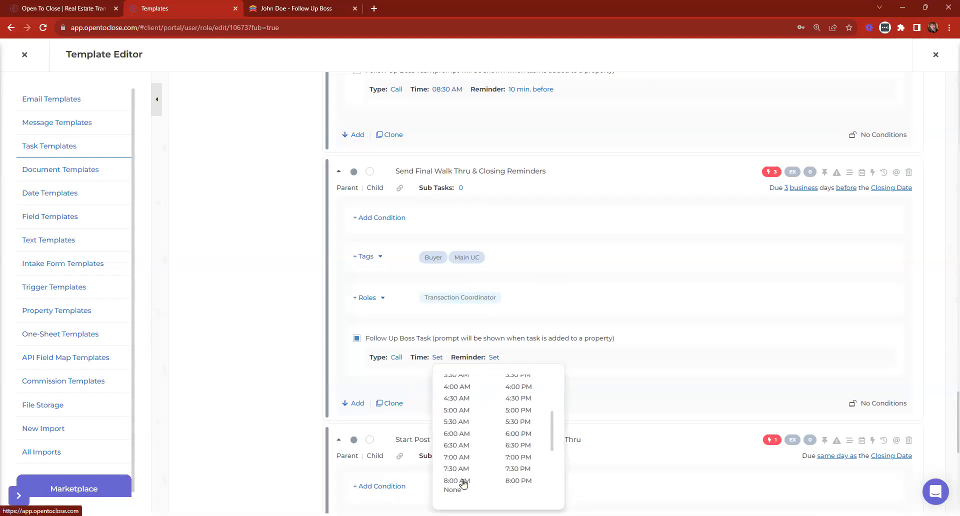
scroll(459, 461, "up", 1)
scroll(458, 461, "down", 3)
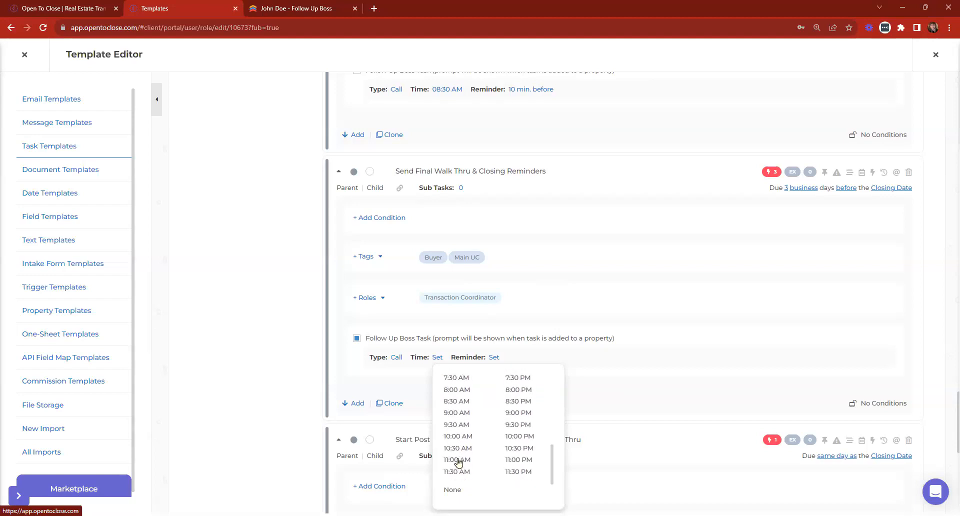
left_click(461, 402)
left_click(513, 358)
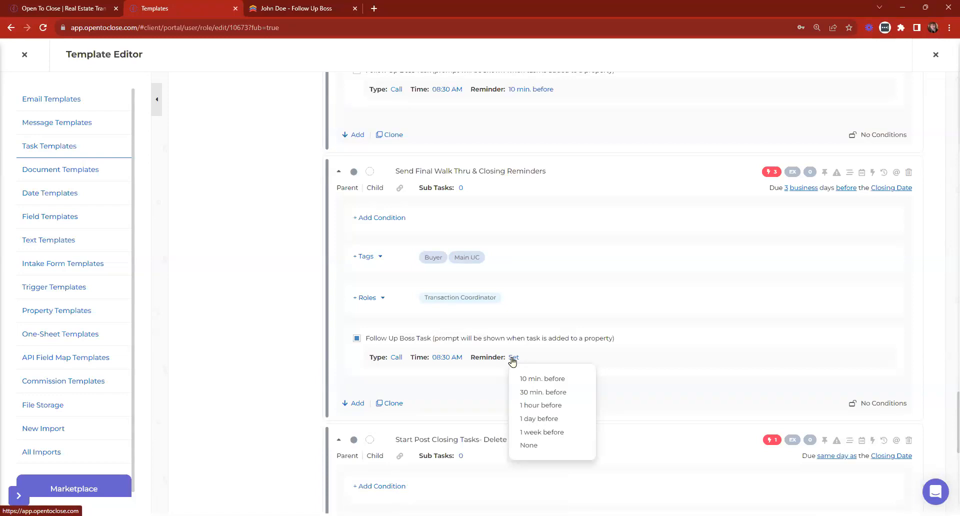
left_click(540, 393)
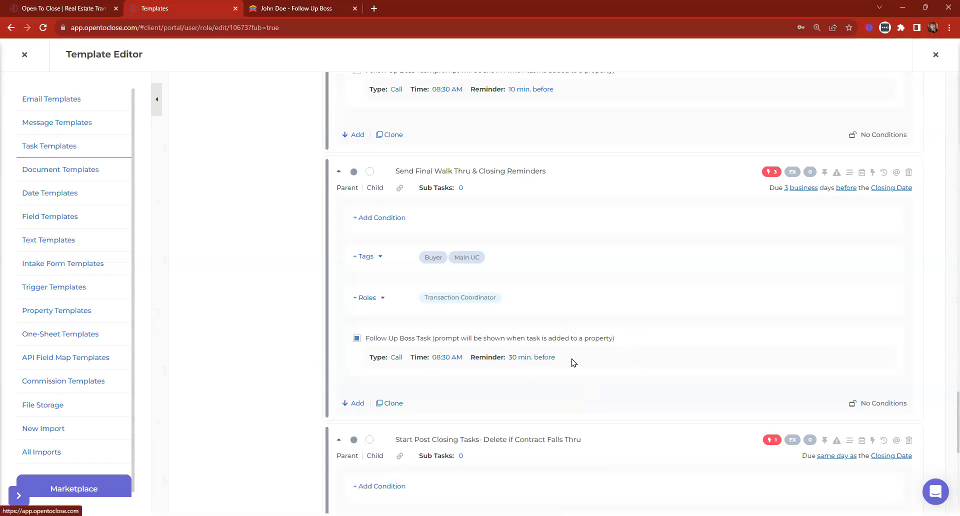
scroll(571, 362, "up", 15)
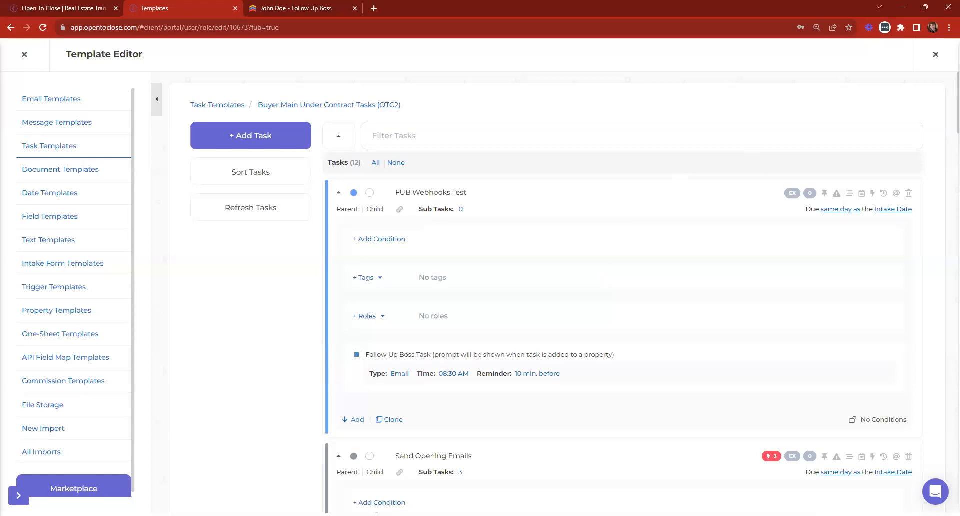
left_click(936, 54)
In 123 Ivy Lane, delete the tasks from the previously applied template.
left_click(444, 132)
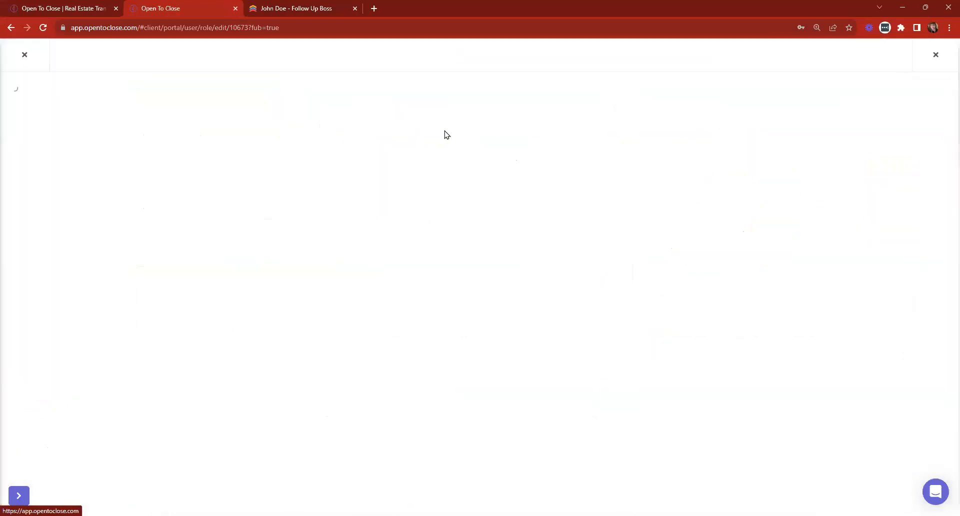
left_click(485, 165)
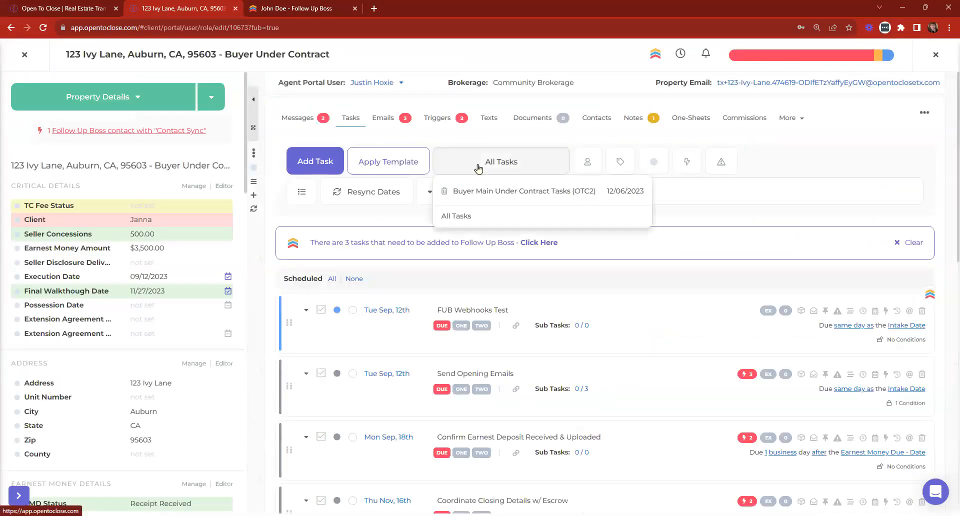
left_click(442, 192)
left_click(506, 329)
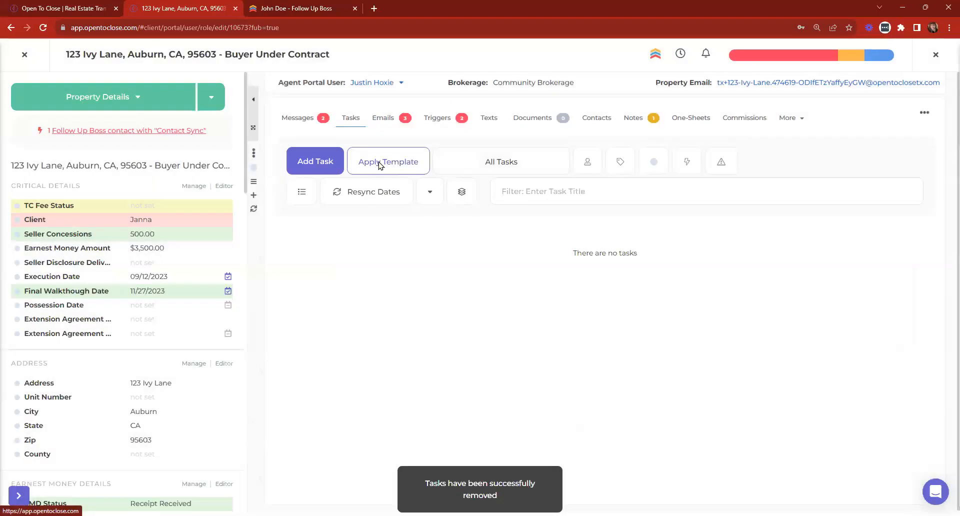
Apply Buyer Main Under Contract Tasks (OTC2) again and review the tasks awaiting Follow Up Boss.
left_click(380, 166)
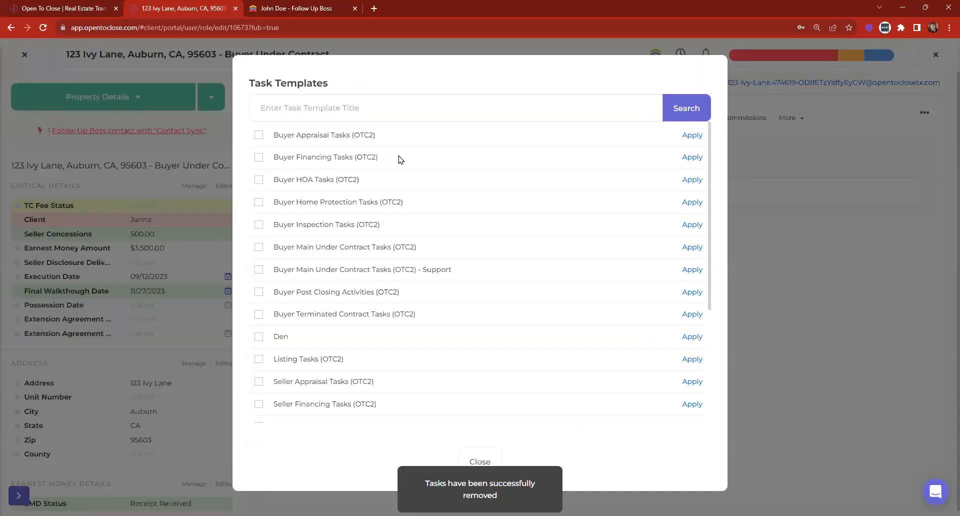
left_click(259, 248)
left_click(438, 424)
left_click(511, 314)
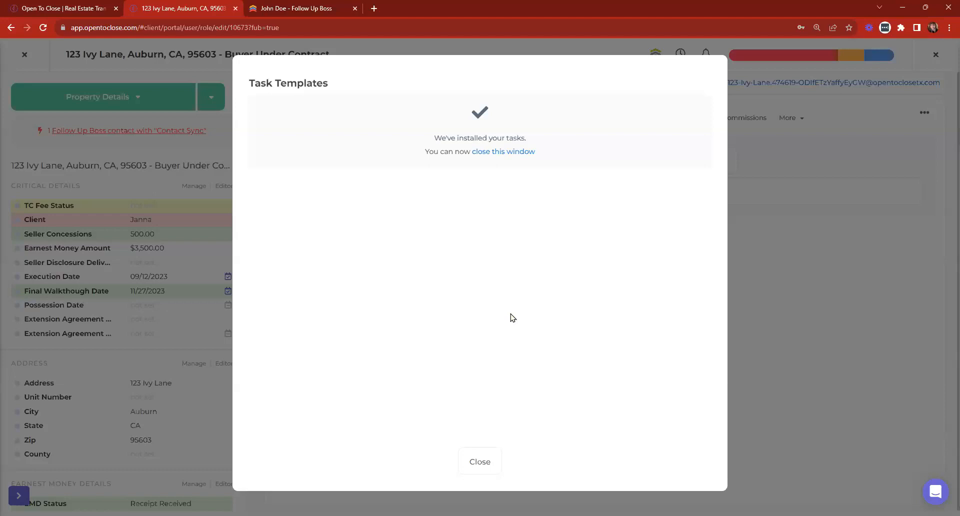
left_click(486, 152)
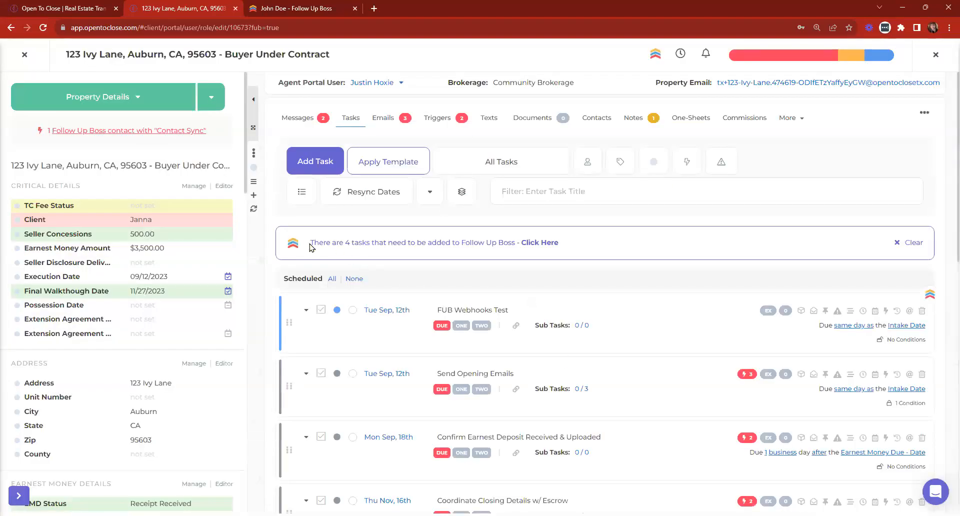
left_click(541, 244)
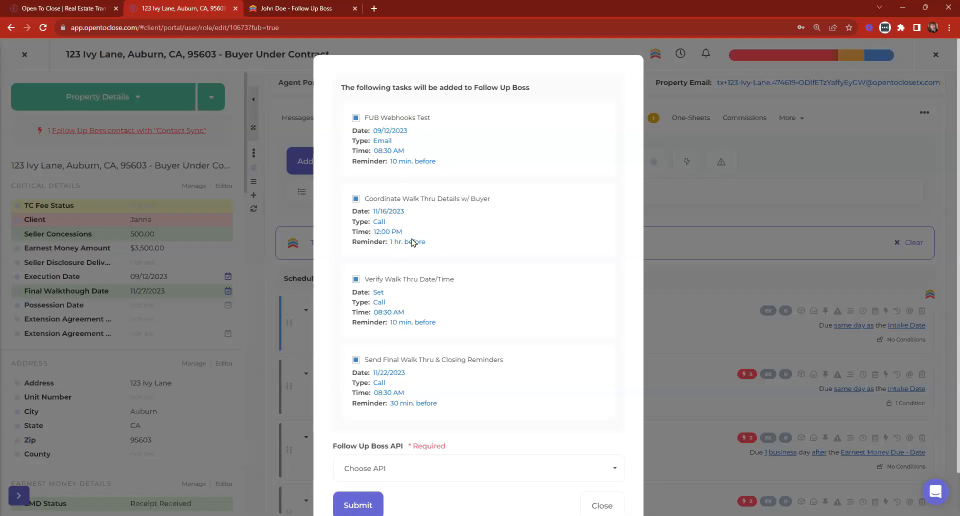
Choose FUB@ Main Admin Account as API, Client Success as user, and Task Updated as webhook.
scroll(400, 235, "down", 1)
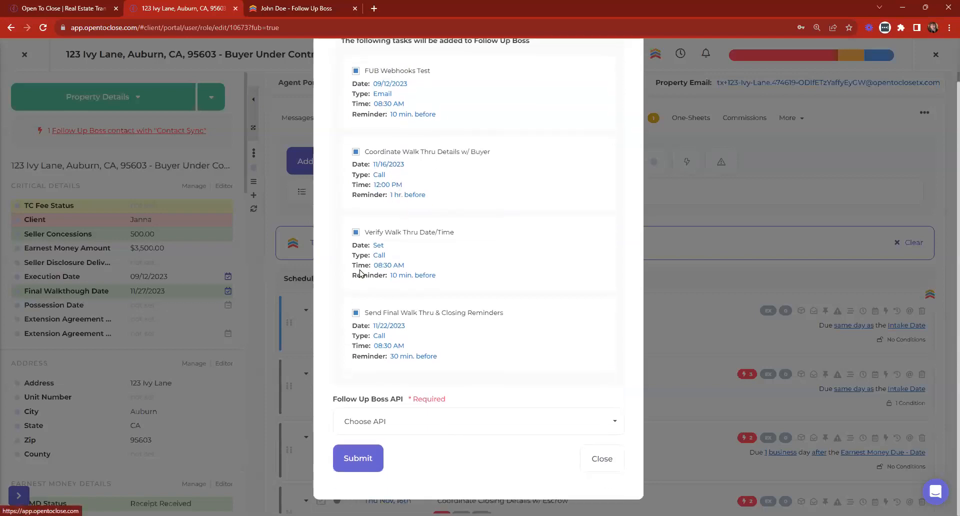
left_click(426, 430)
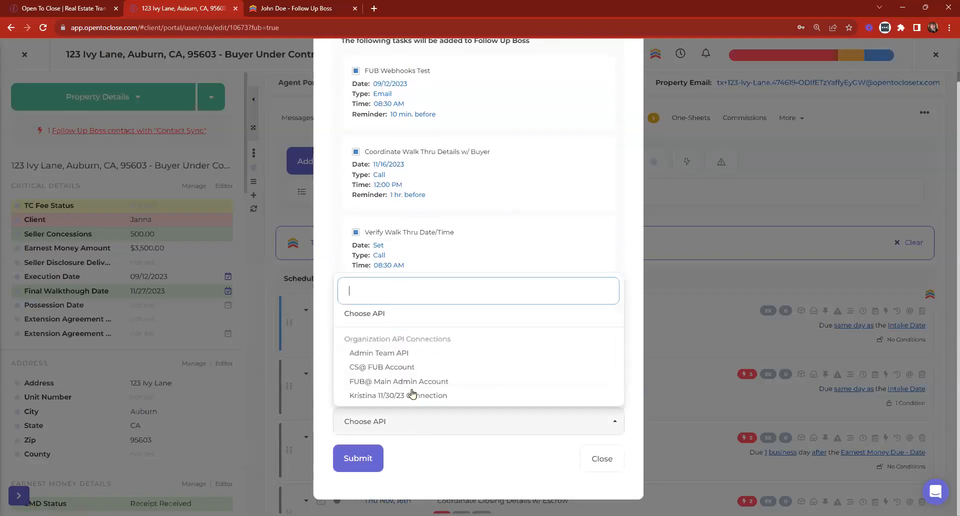
left_click(398, 384)
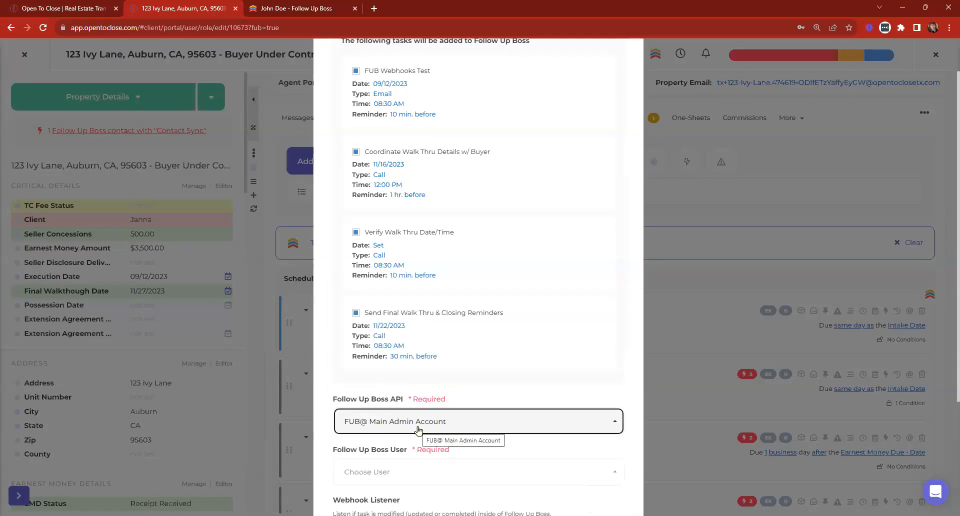
scroll(418, 431, "down", 2)
left_click(364, 375)
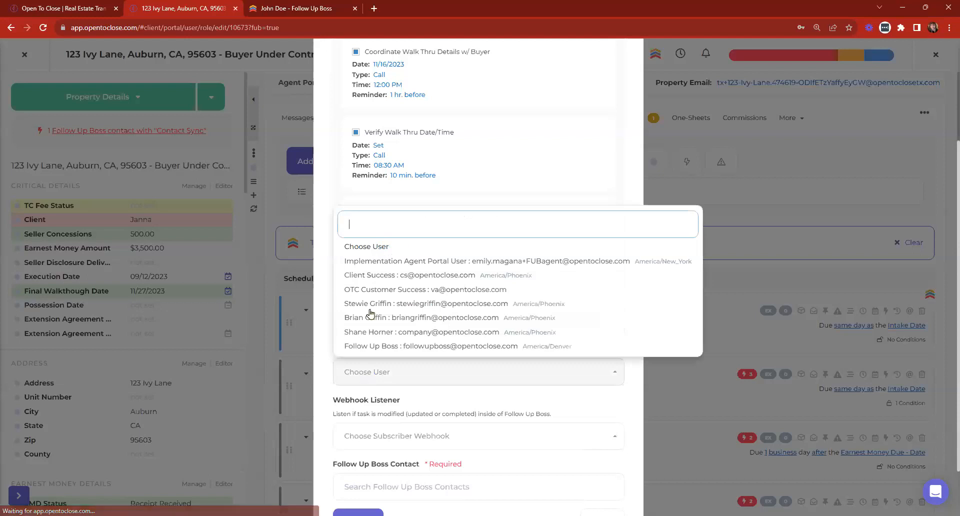
left_click(439, 276)
scroll(443, 436, "down", 1)
left_click(436, 370)
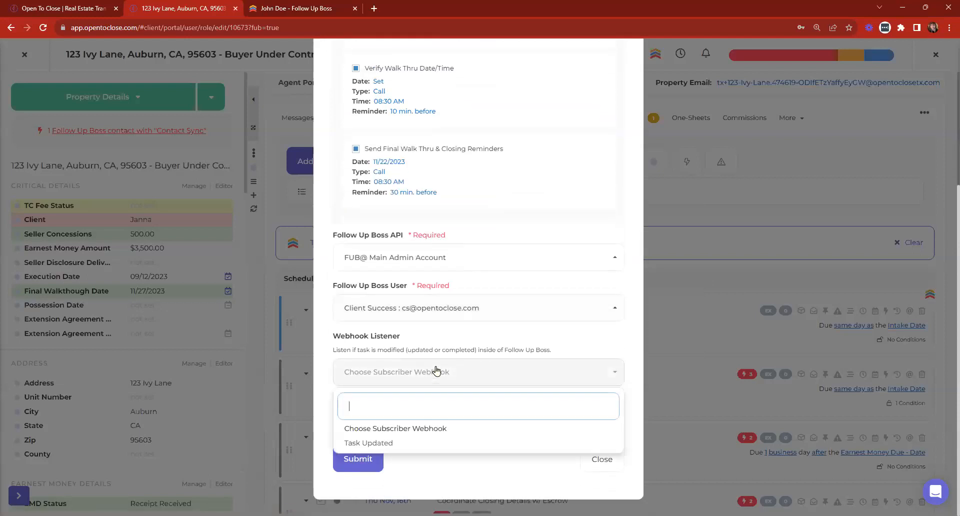
left_click(379, 444)
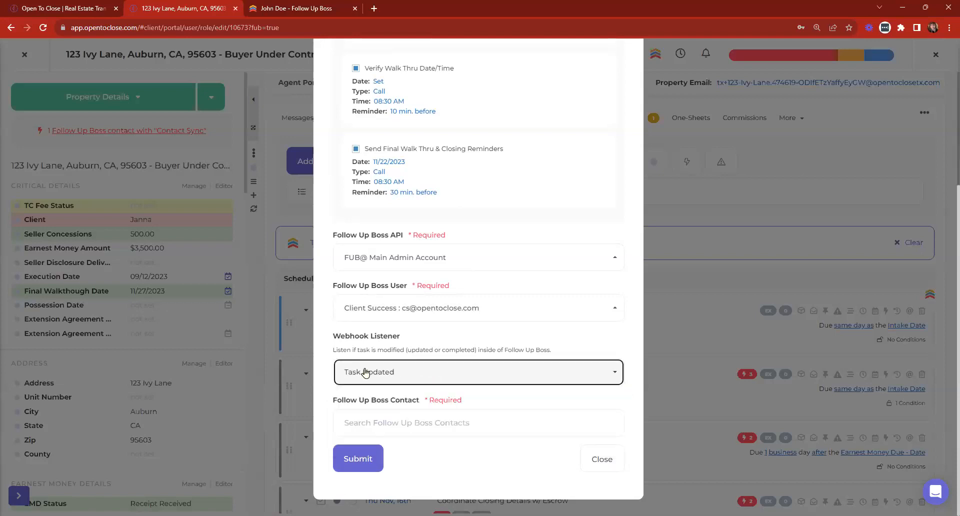
Search for and select the contact, then submit the tasks to Follow Up Boss.
left_click(399, 421)
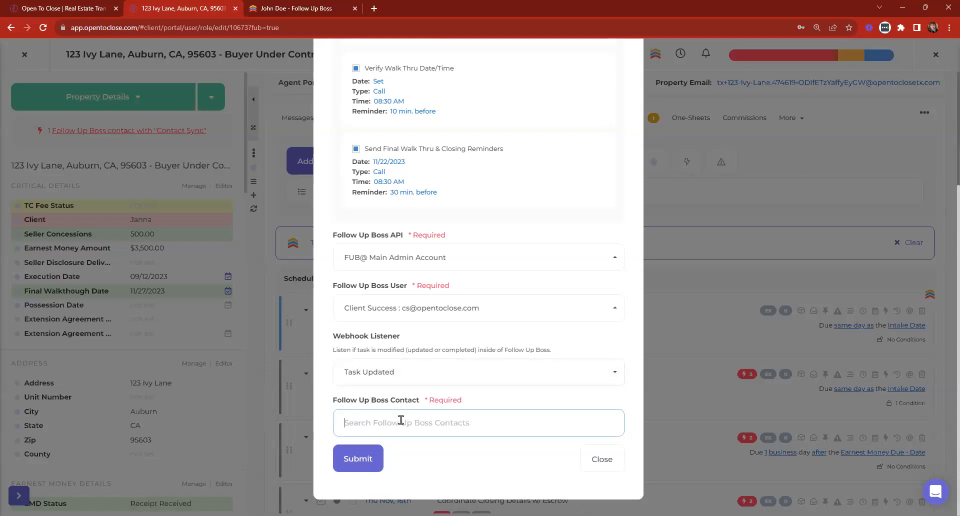
type("john")
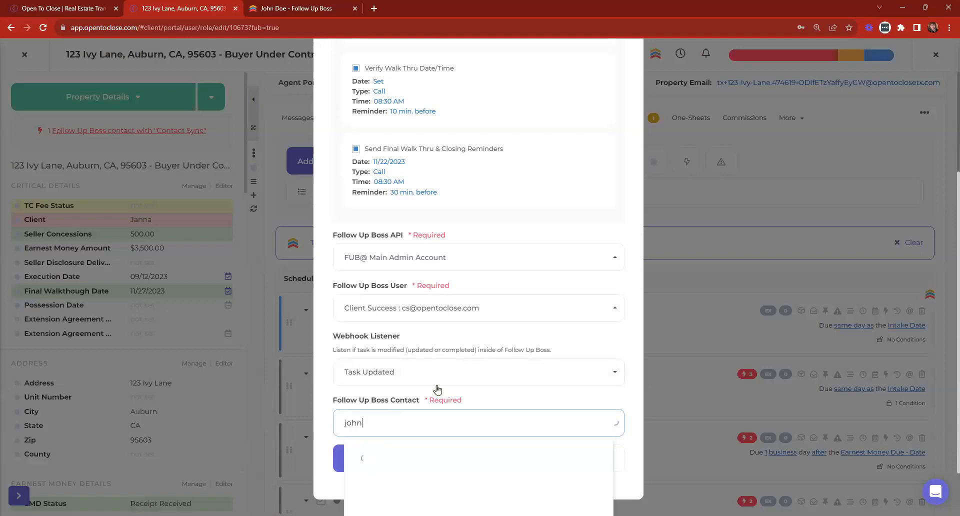
scroll(425, 350, "down", 2)
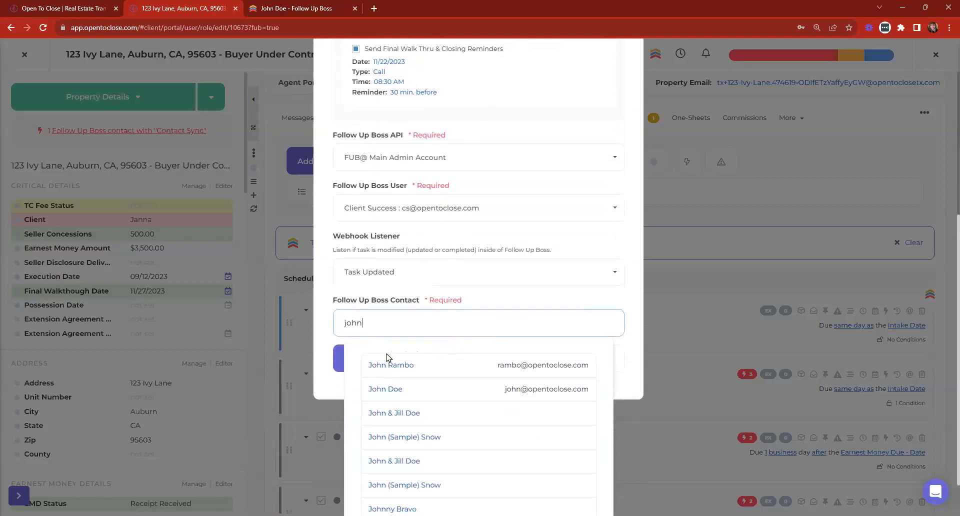
left_click(385, 392)
left_click(374, 461)
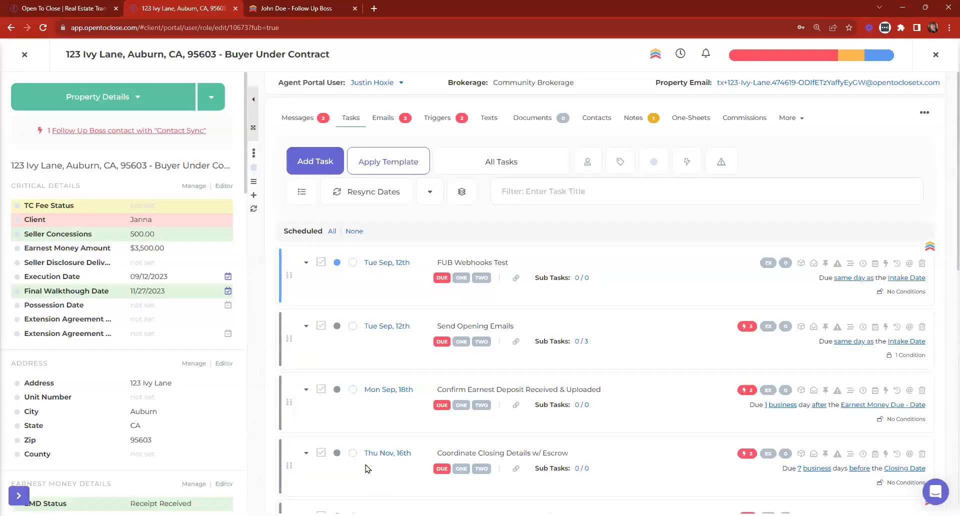
In Follow Up Boss, open the contact's profile from People and look over it.
left_click(321, 11)
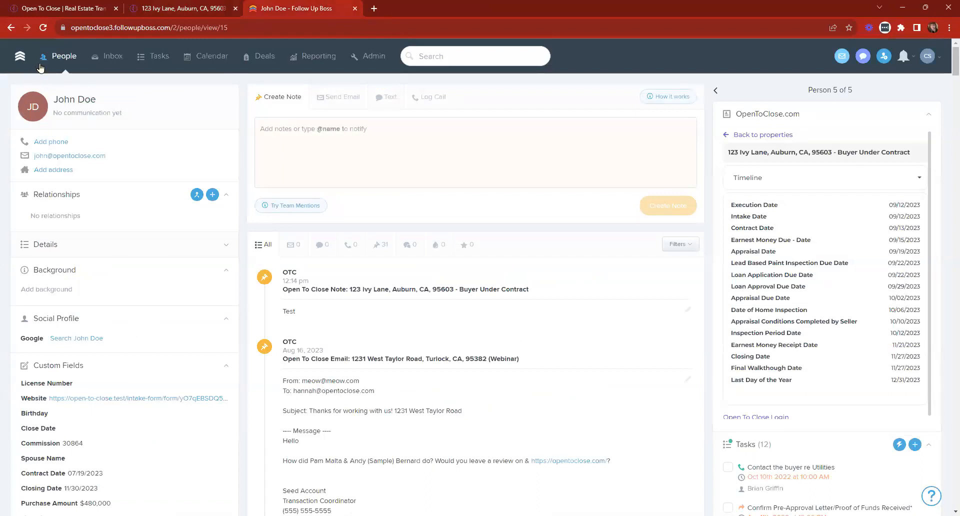
left_click(58, 58)
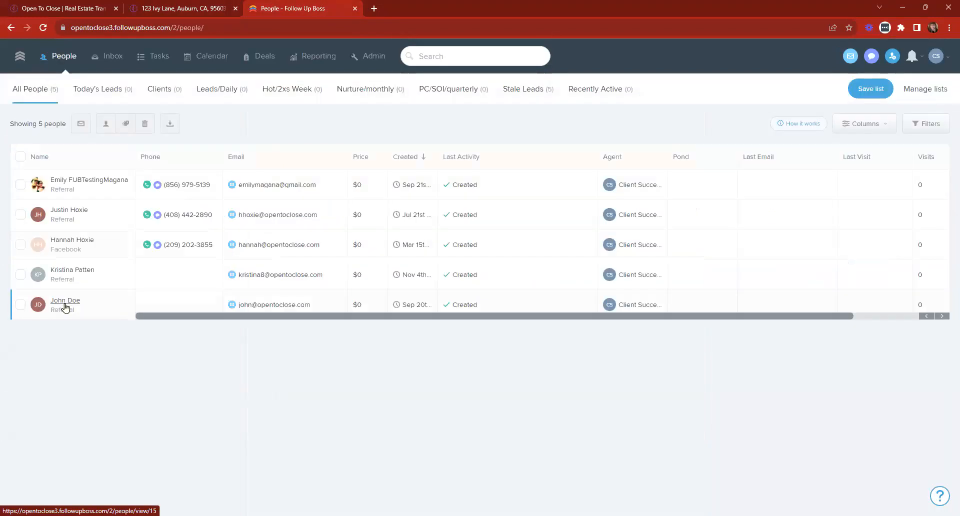
left_click(65, 304)
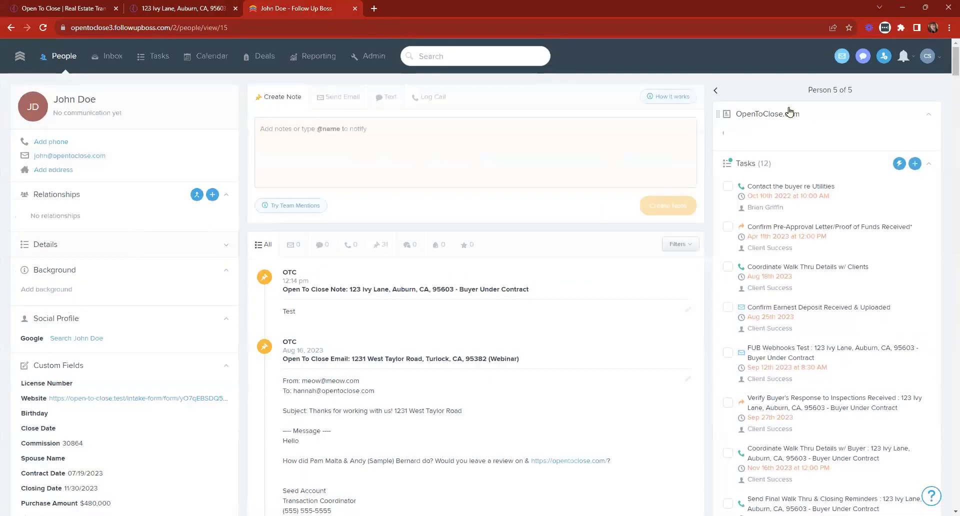
scroll(789, 107, "down", 7)
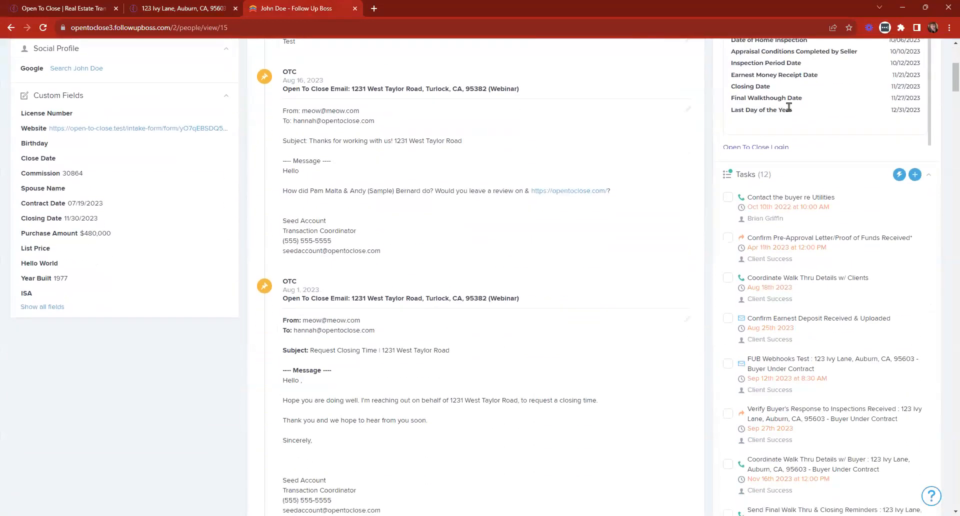
scroll(746, 108, "down", 1)
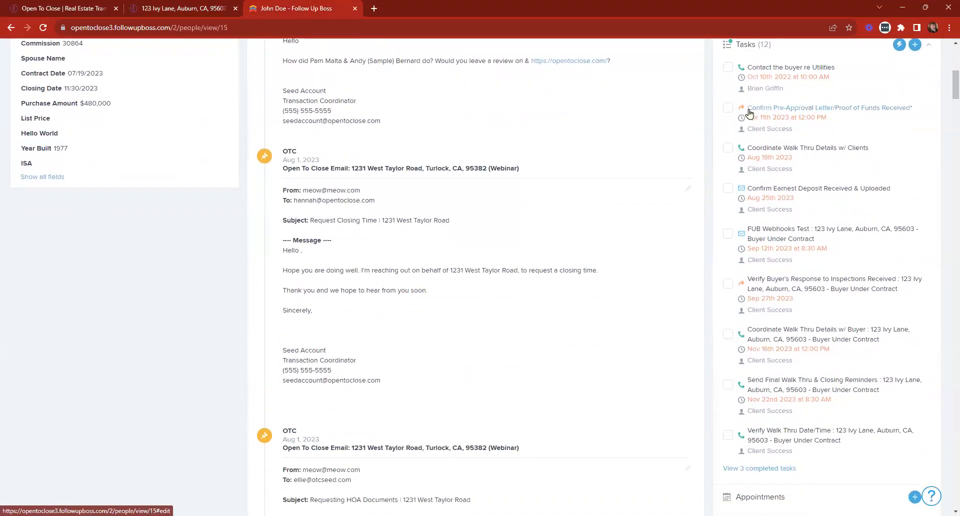
scroll(763, 330, "down", 11)
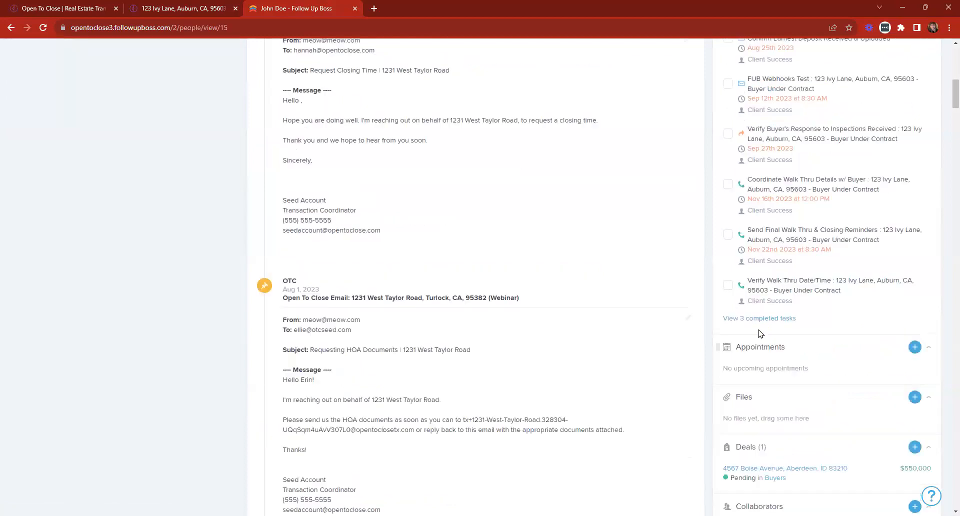
scroll(764, 314, "up", 17)
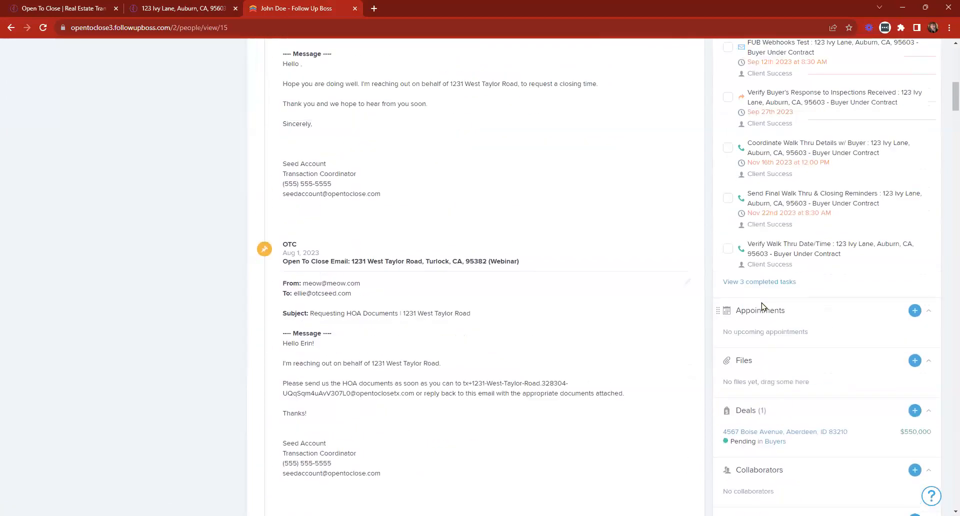
scroll(764, 276, "up", 2)
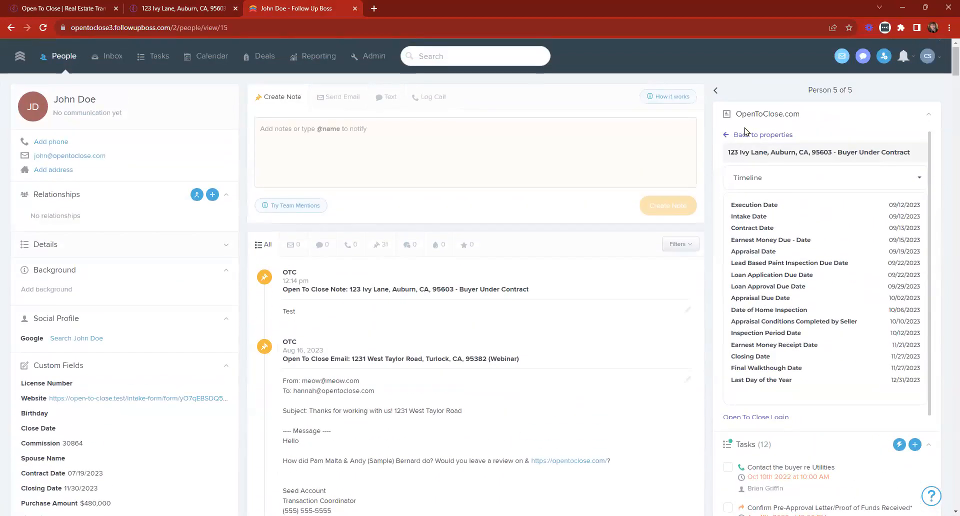
Collapse the OpenToClose.com section, move it below Tasks, and briefly show the completed tasks.
left_click_drag(716, 122, 721, 183)
left_click(718, 114)
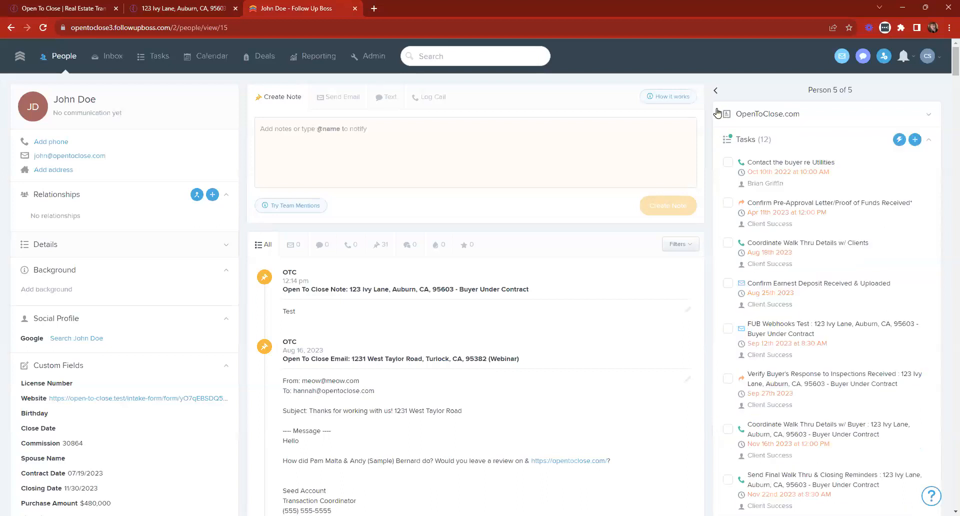
left_click_drag(717, 113, 725, 473)
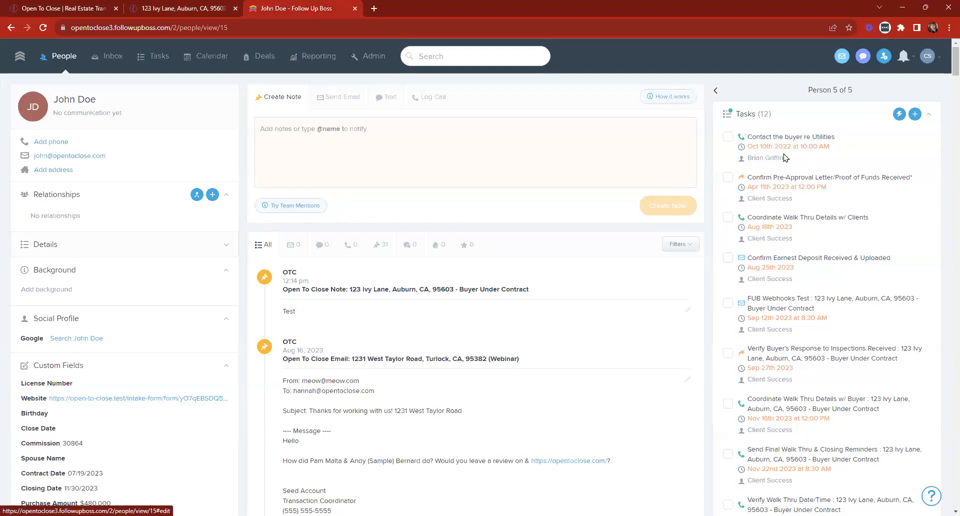
scroll(776, 322, "down", 2)
scroll(776, 322, "down", 1)
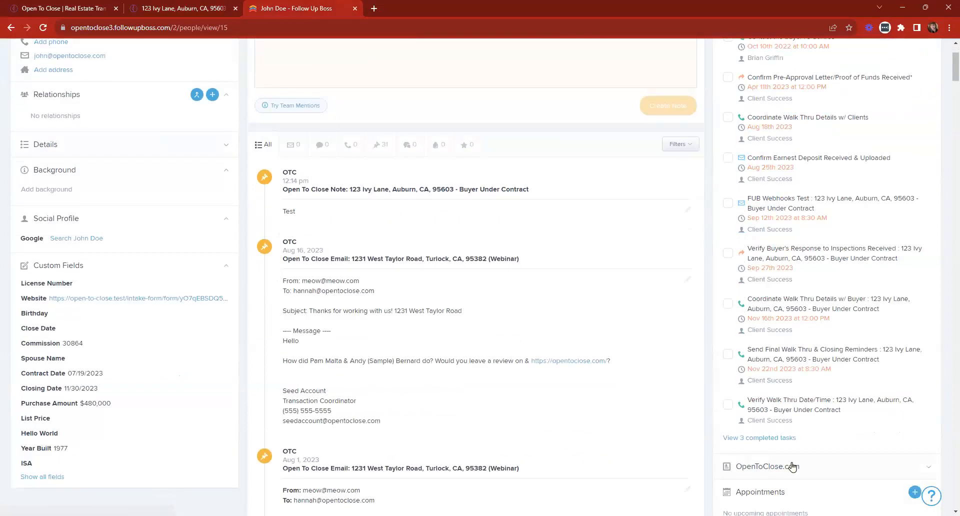
left_click(775, 432)
scroll(790, 486, "down", 3)
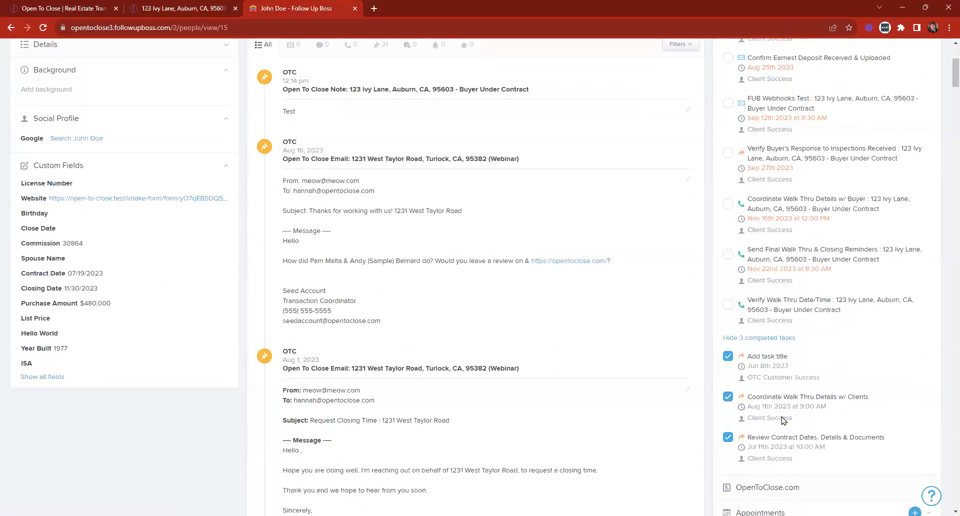
left_click(752, 339)
scroll(762, 344, "up", 5)
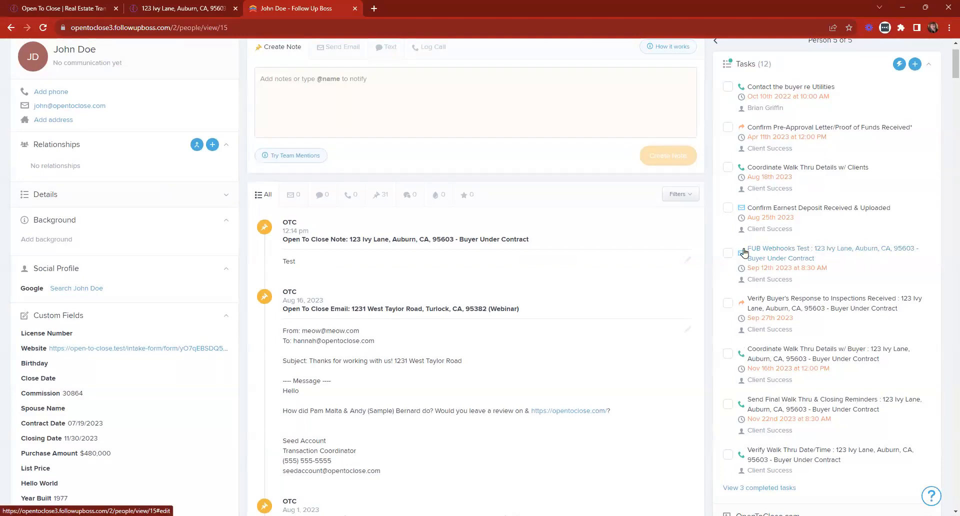
Complete FUB Webhooks Test, Coordinate Walk Thru Details w/ Buyer, Send Final Walk Thru & Closing Reminders, Verify Walk Thru Date/Time.
left_click(728, 253)
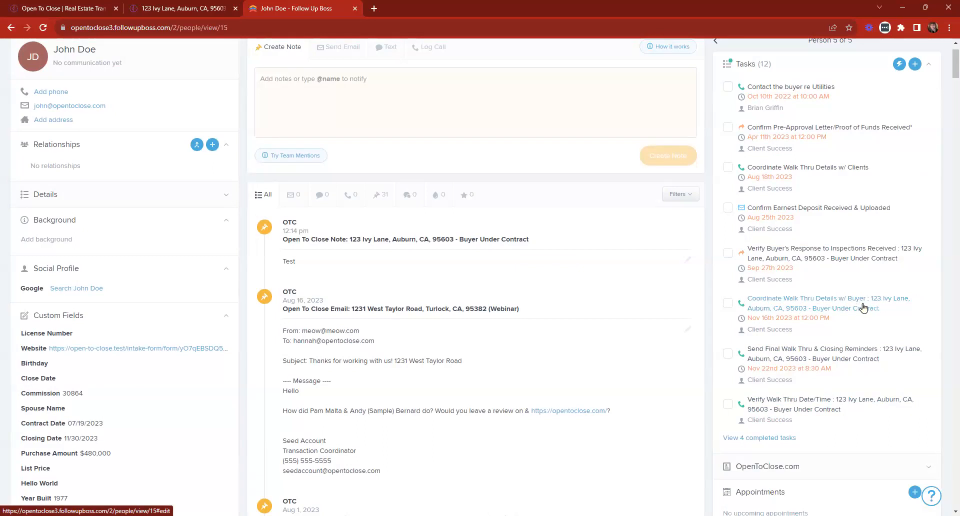
left_click(728, 304)
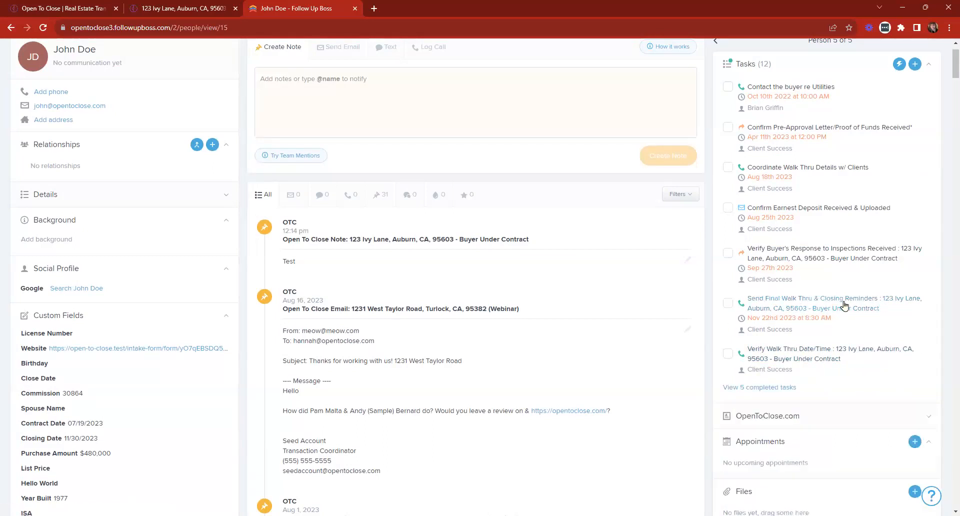
left_click(727, 303)
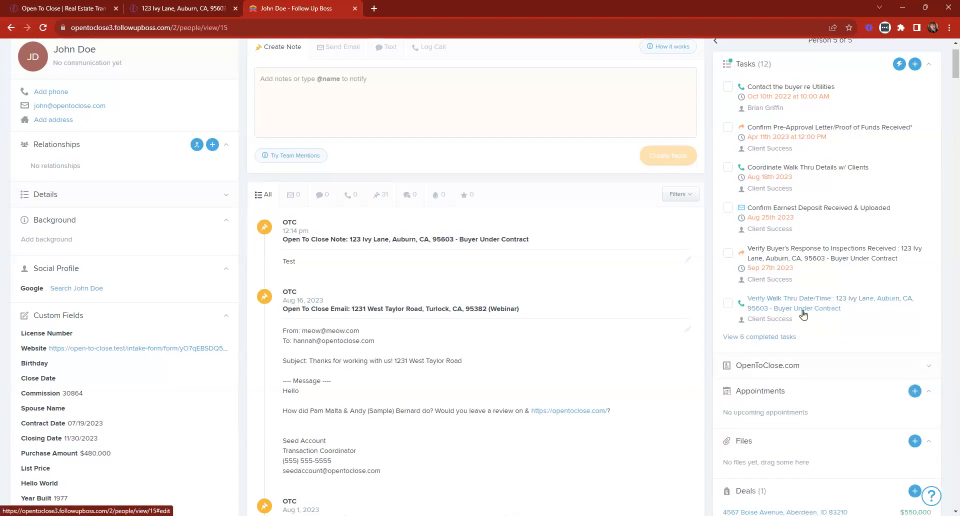
left_click(728, 304)
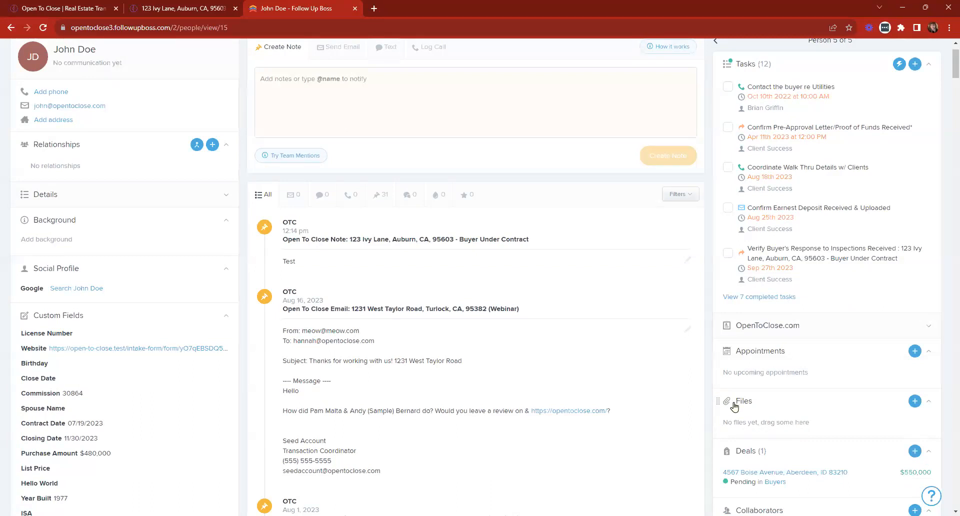
scroll(826, 253, "up", 1)
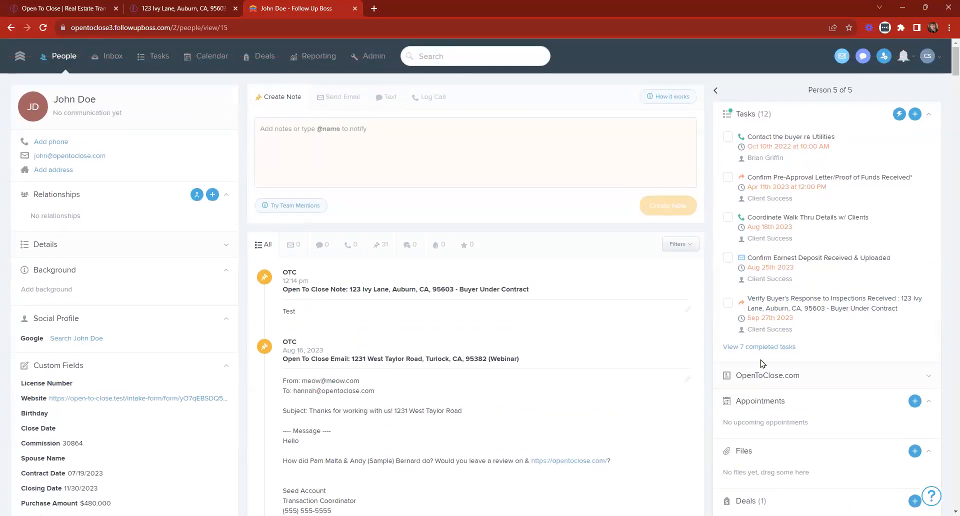
Open 123 Ivy Lane's webhook requests, mark the two walk-thru requests read, and compare New and Completed.
left_click(175, 6)
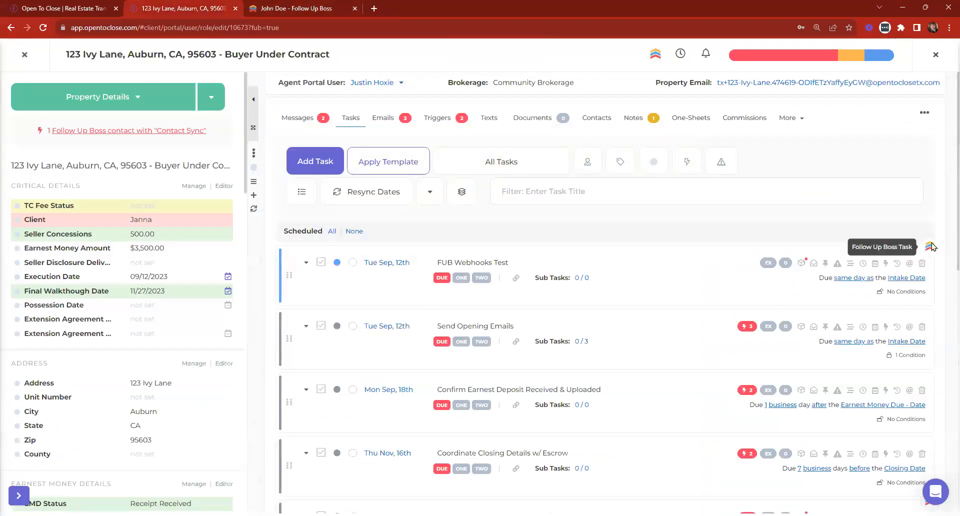
left_click(802, 265)
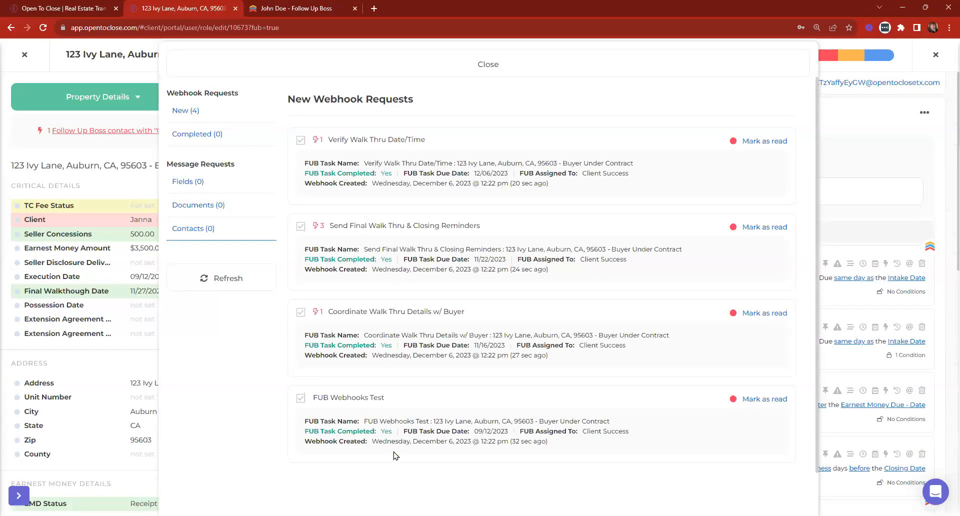
left_click(751, 141)
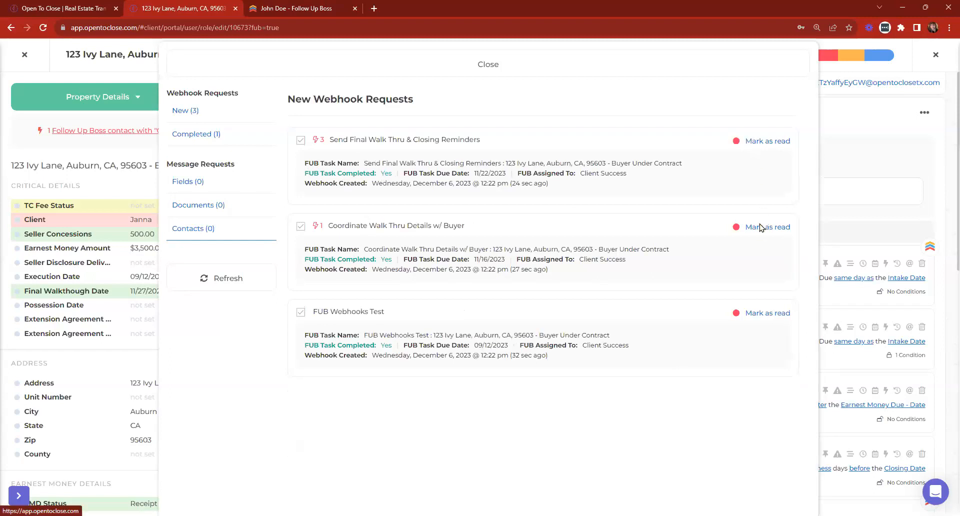
left_click(750, 142)
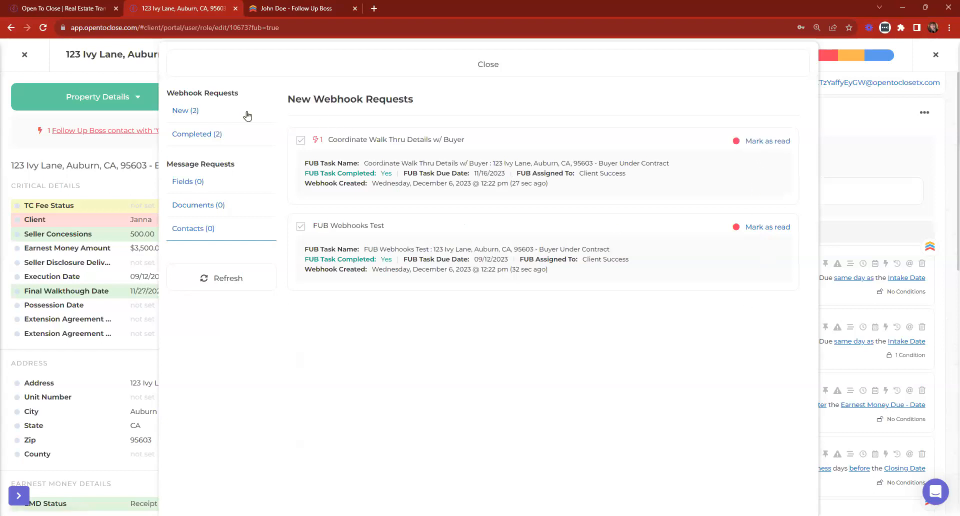
left_click(189, 134)
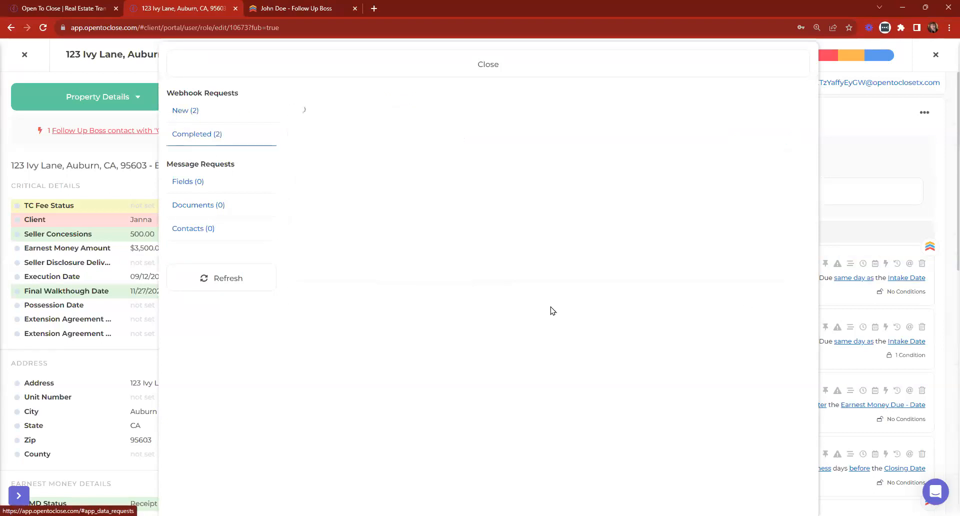
left_click(184, 111)
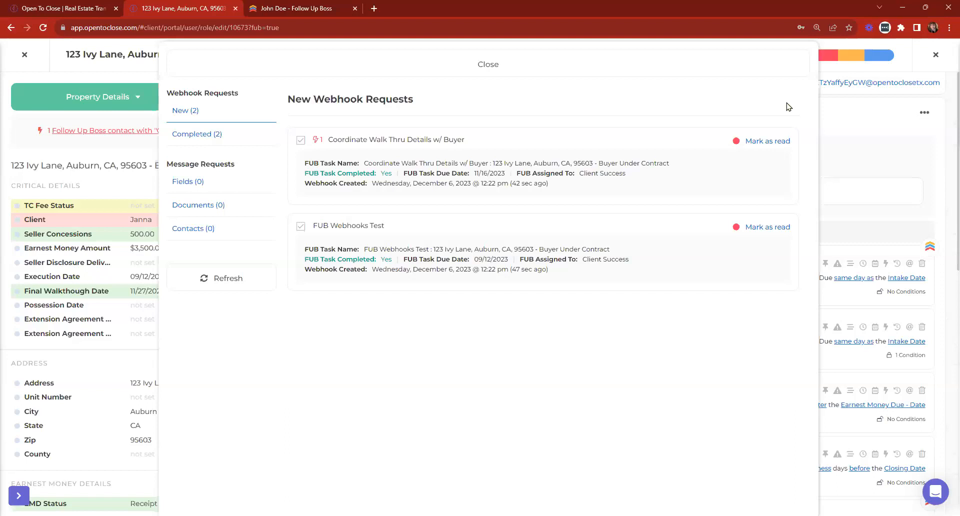
Check the Follow Up Boss page, then view and close the Send Opening Emails webhook requests.
key("ctrl+Tab")
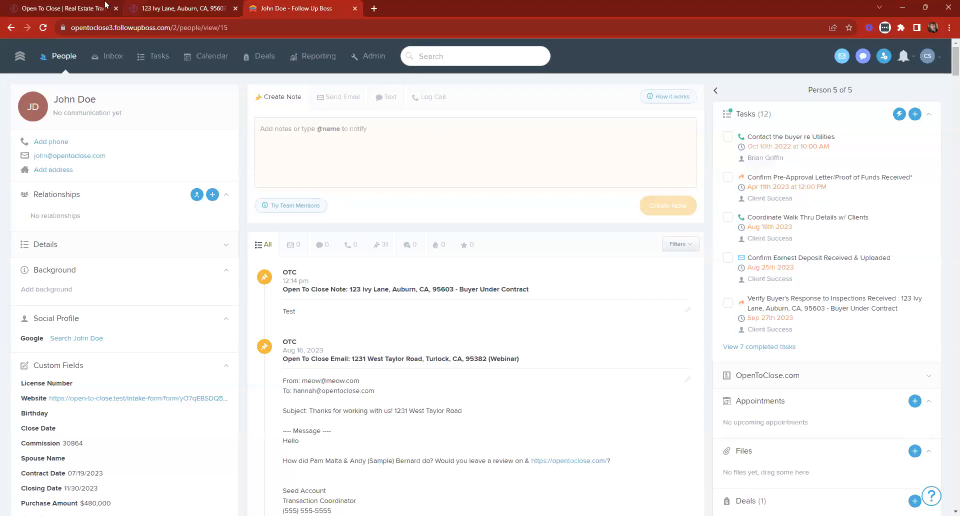
left_click(188, 7)
left_click(469, 59)
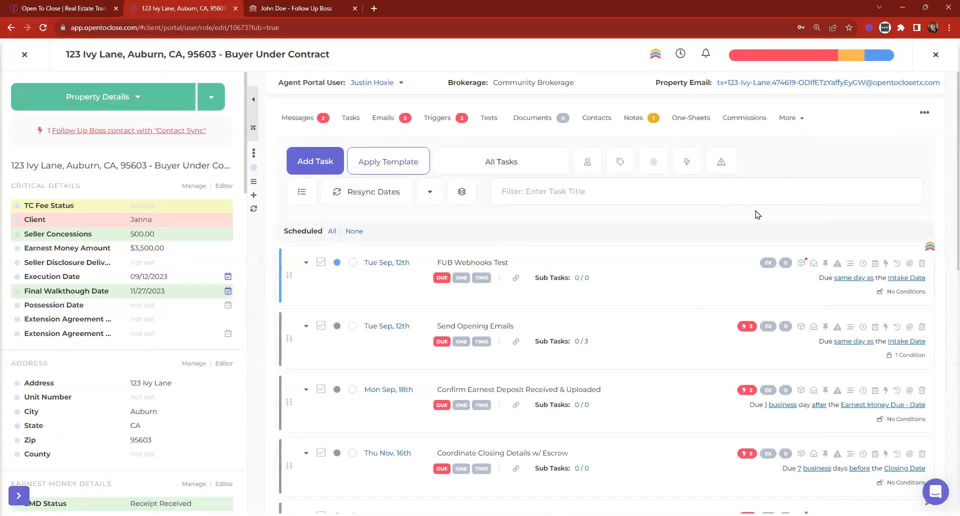
left_click(801, 327)
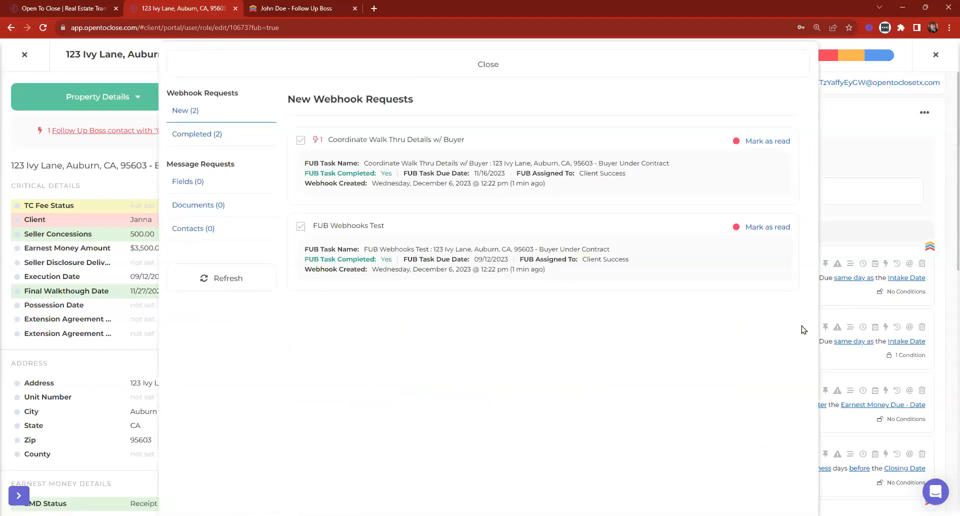
left_click(615, 55)
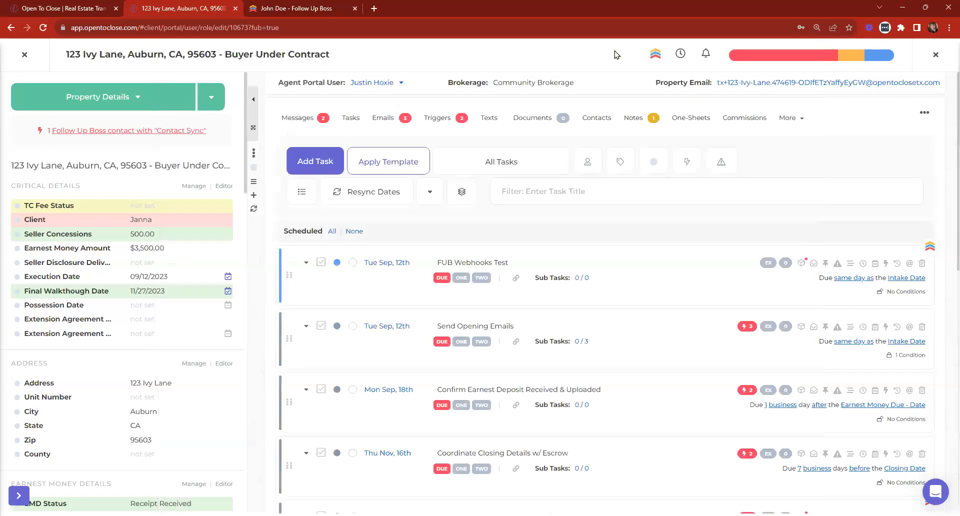
left_click(306, 328)
scroll(375, 380, "down", 2)
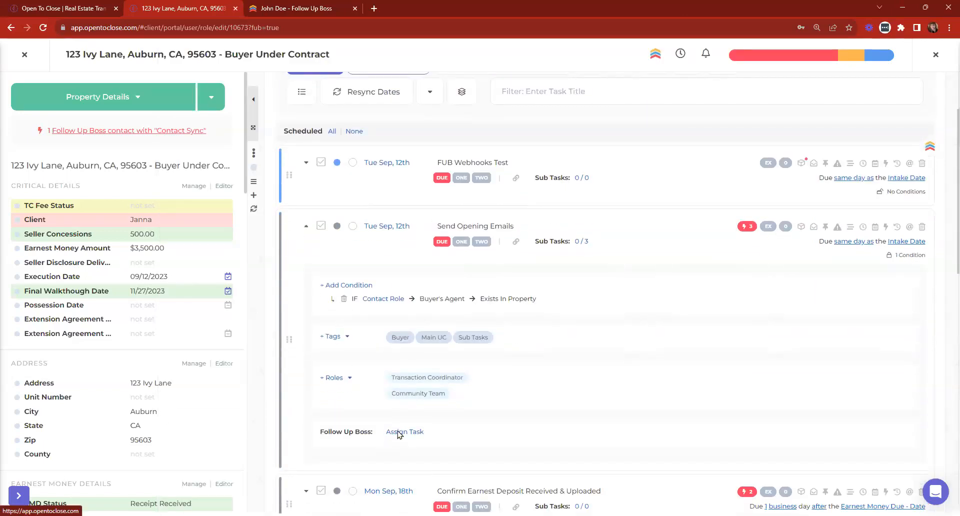
left_click(398, 433)
left_click(385, 101)
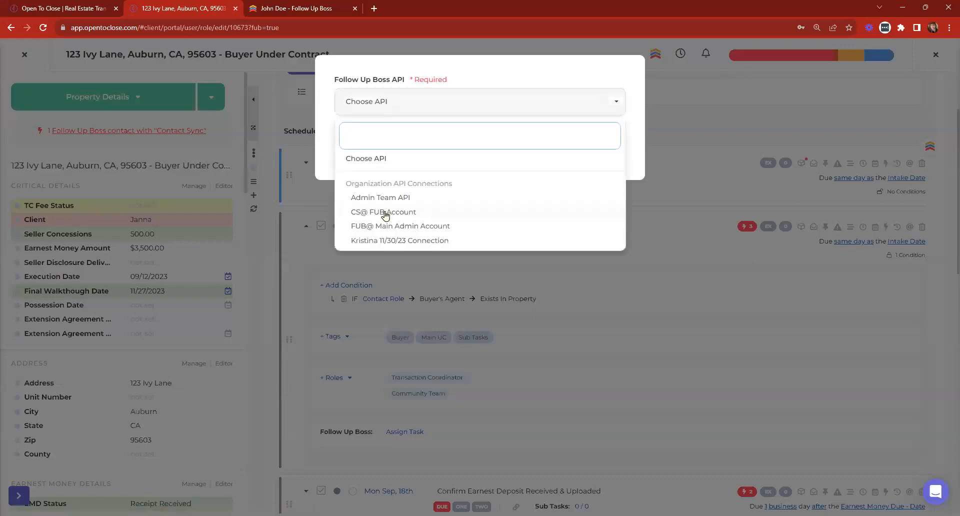
left_click(379, 226)
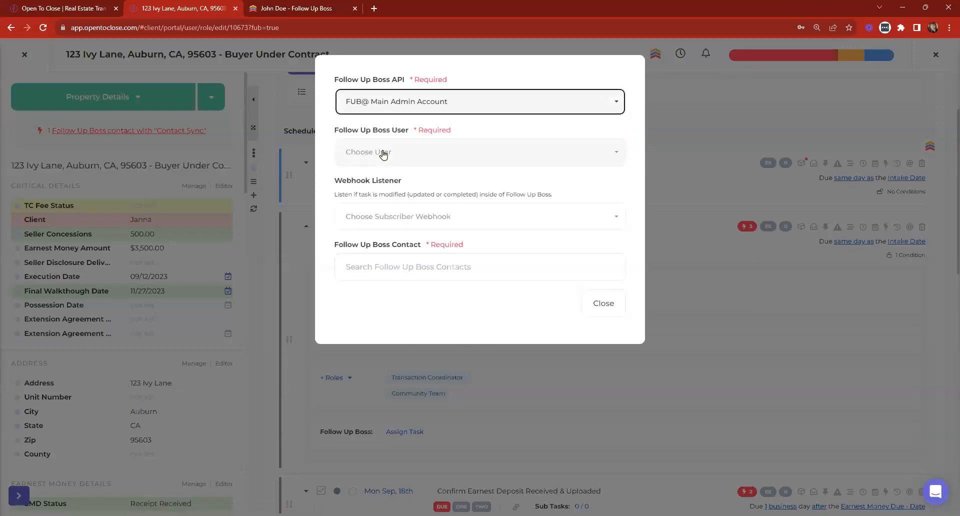
left_click(383, 152)
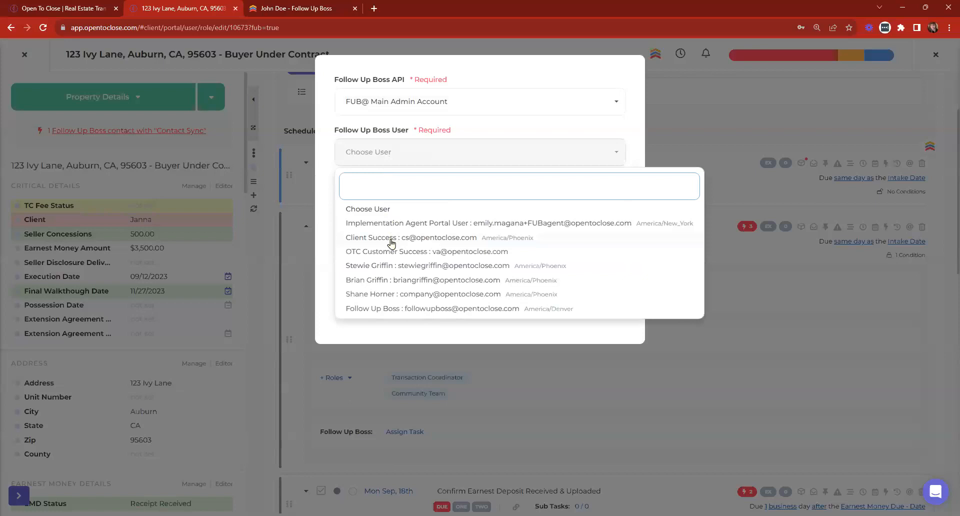
left_click(393, 238)
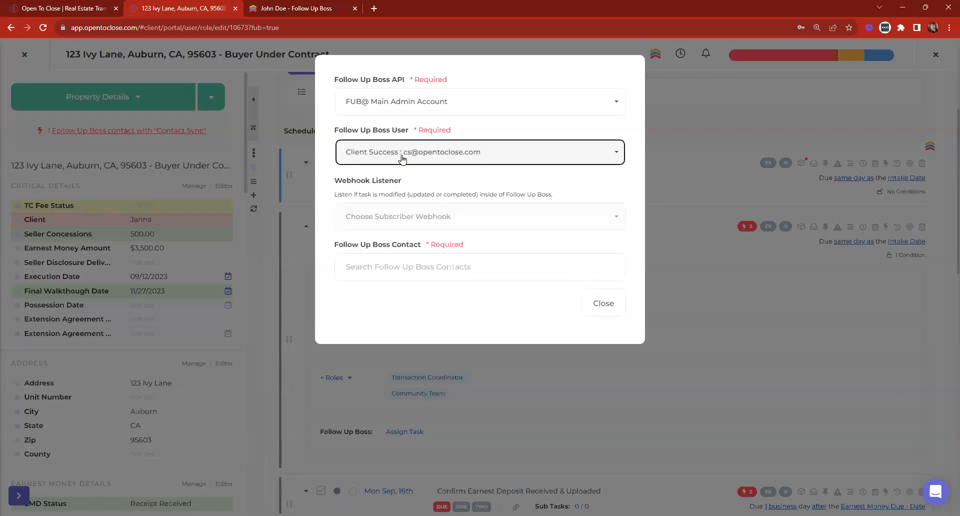
left_click(429, 220)
left_click(381, 288)
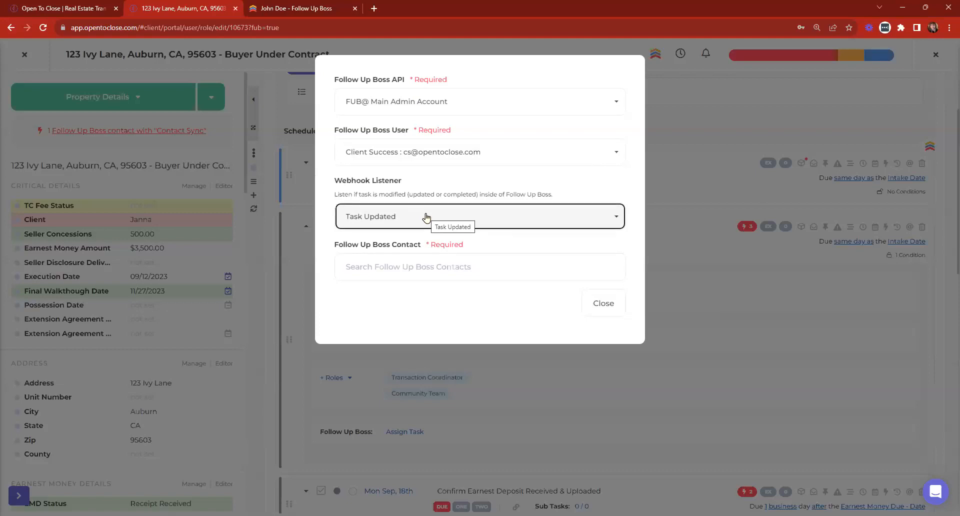
left_click(605, 305)
scroll(613, 250, "up", 2)
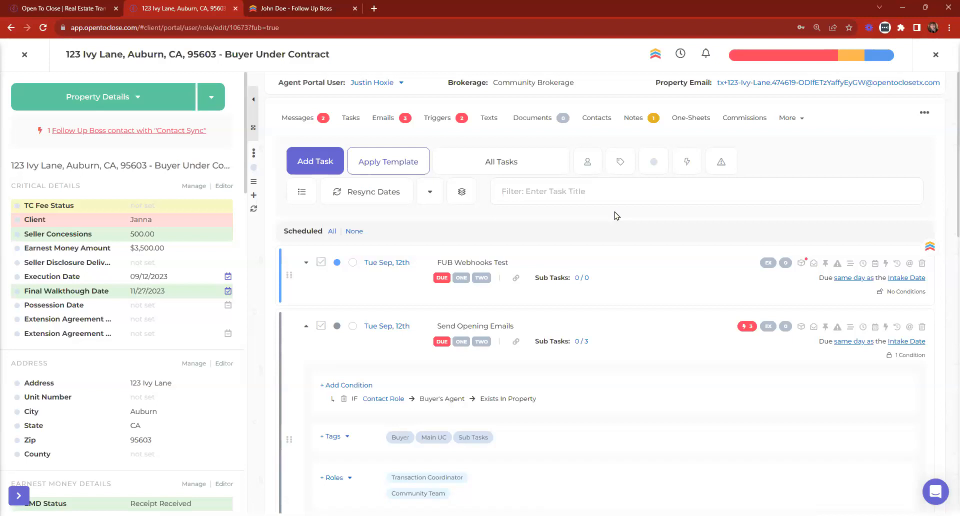
scroll(581, 239, "down", 3)
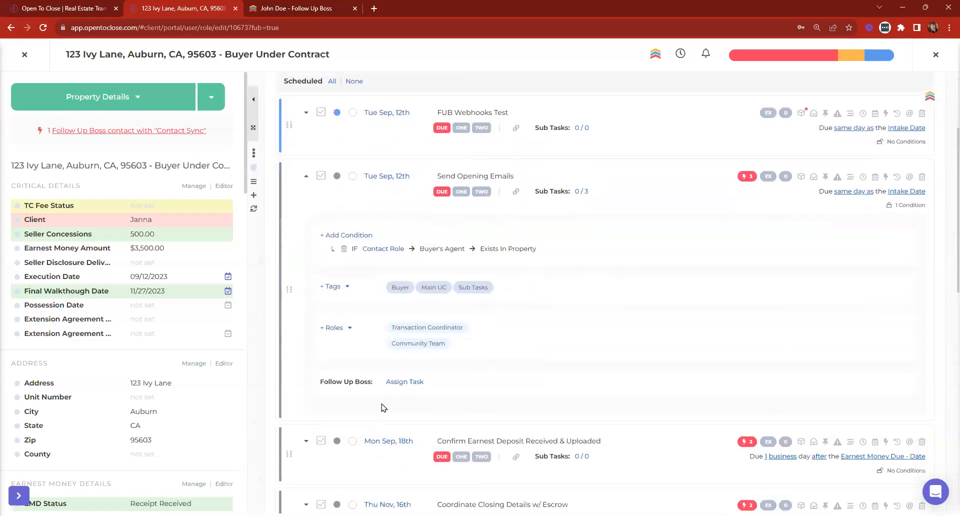
left_click(406, 382)
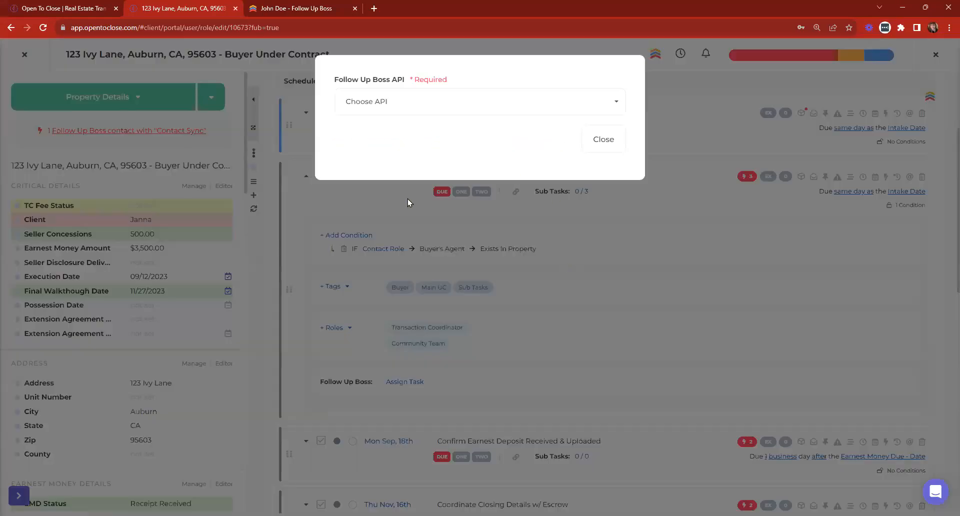
left_click(603, 143)
left_click(306, 176)
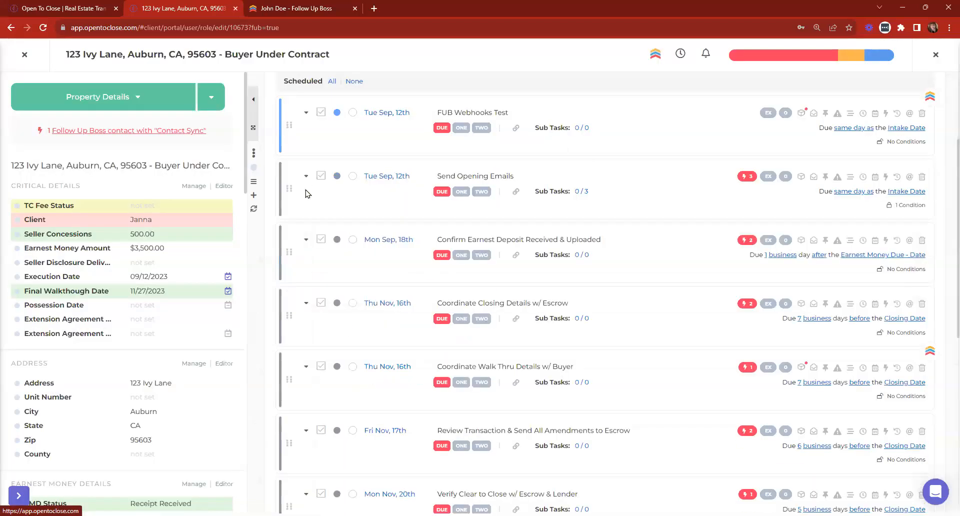
scroll(323, 200, "up", 3)
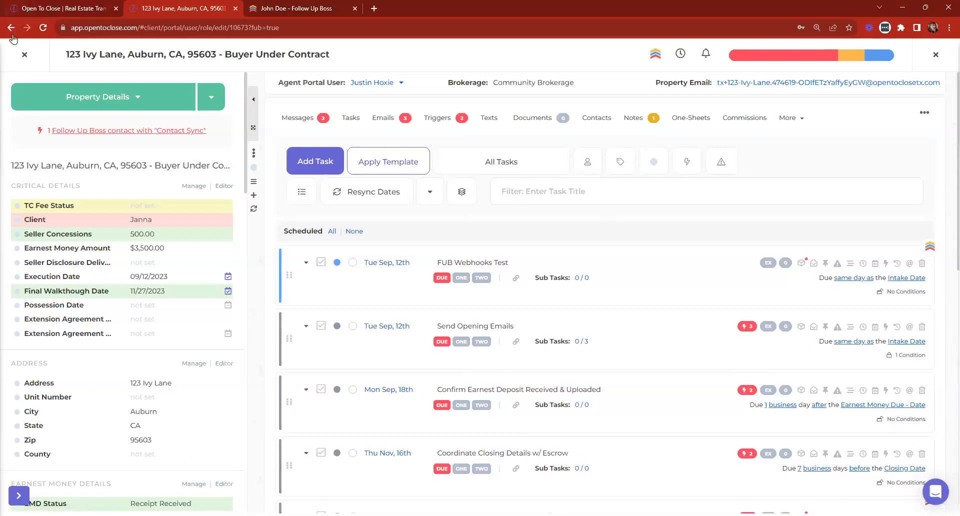
Close 123 Ivy Lane, go to the Dashboard, and collapse the sidebar to icons.
left_click(22, 60)
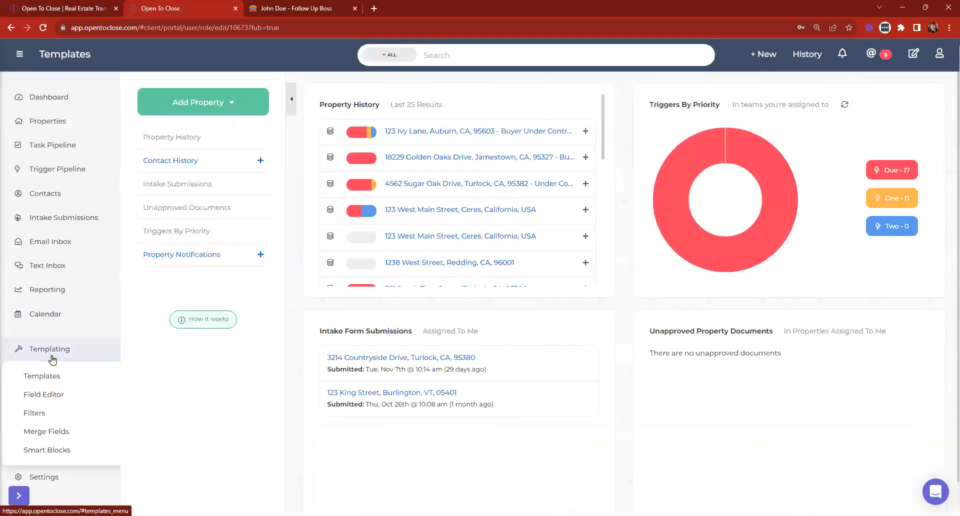
left_click(64, 102)
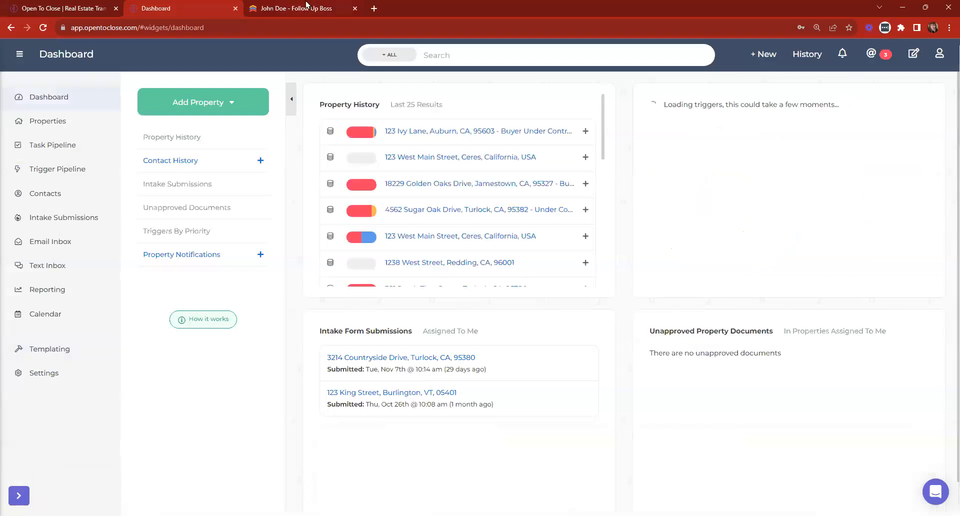
left_click(24, 57)
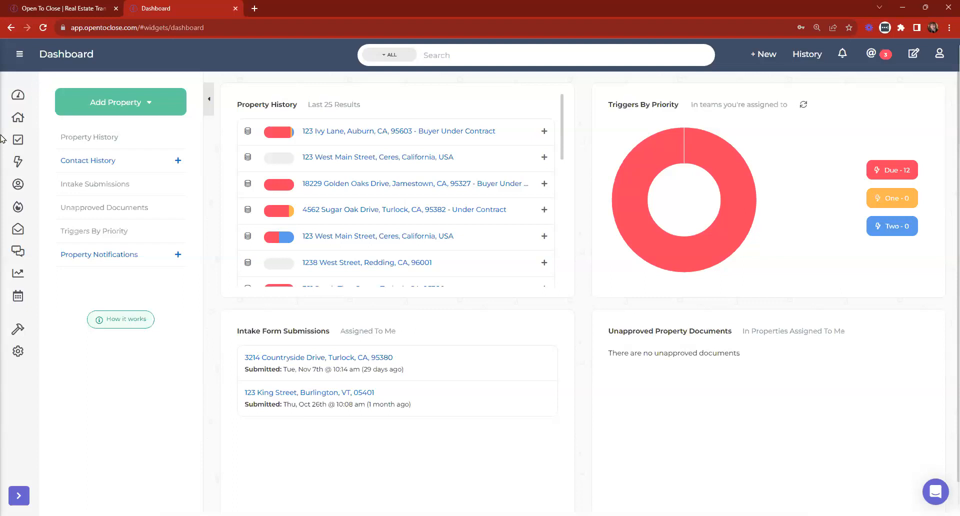
mouse_move(20, 356)
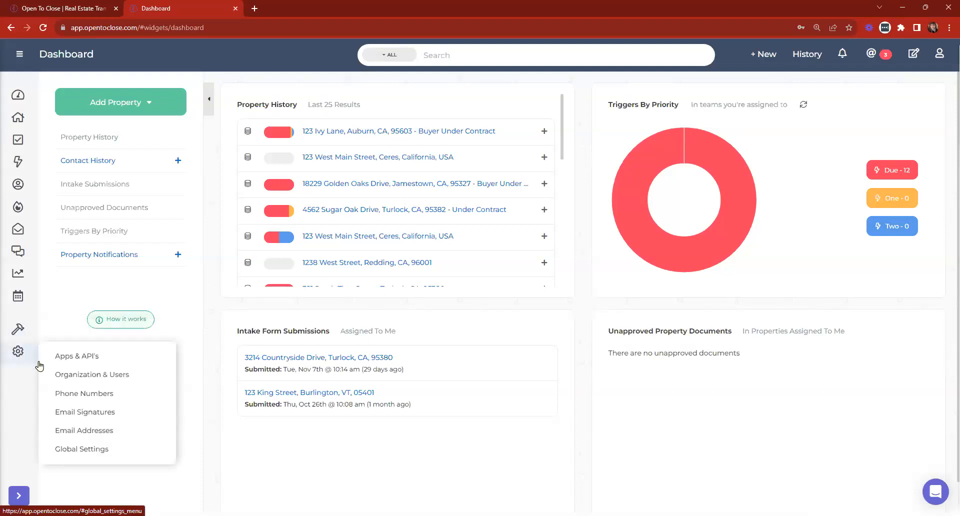
left_click(78, 376)
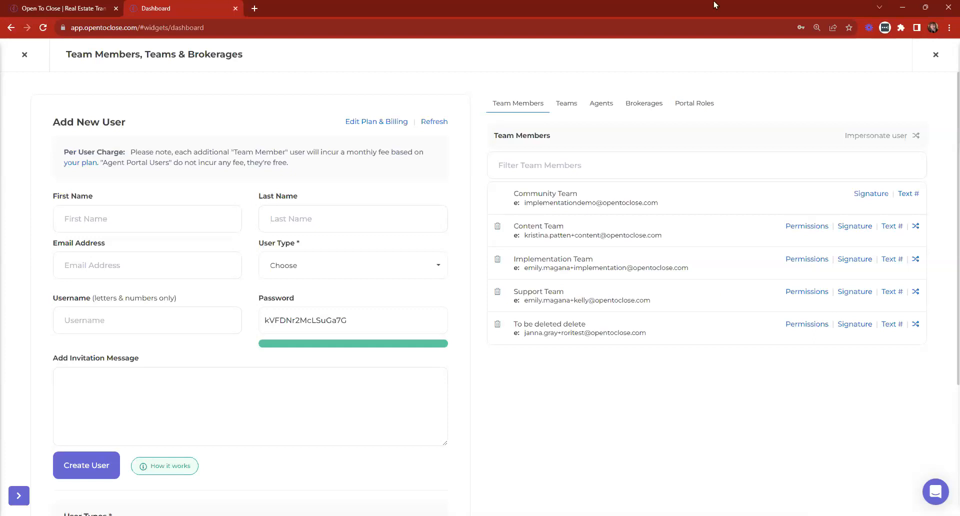
left_click(601, 103)
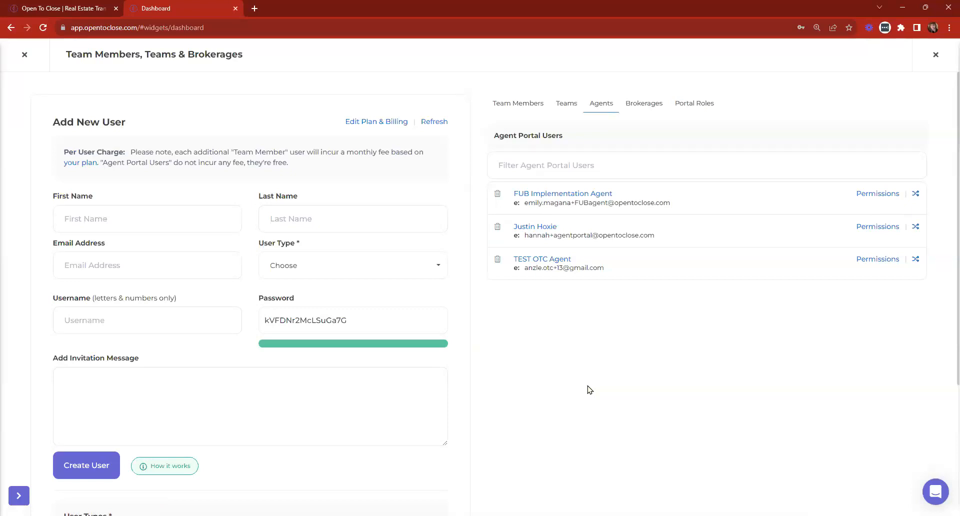
left_click_drag(257, 244, 309, 249)
left_click(307, 268)
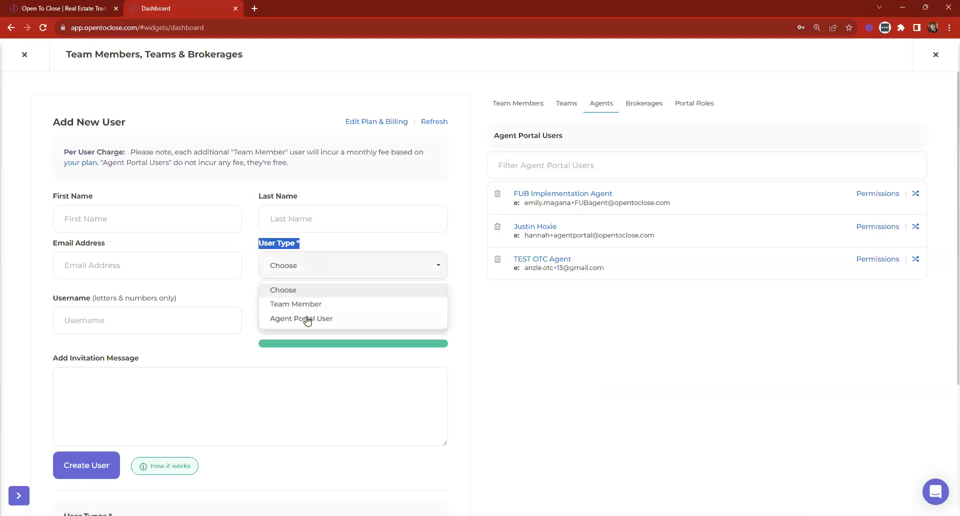
left_click(306, 319)
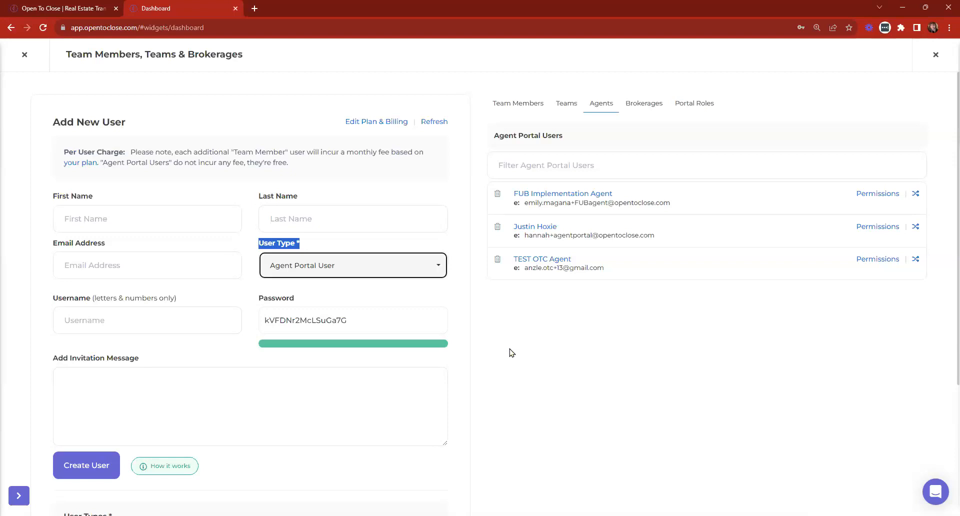
left_click(538, 231)
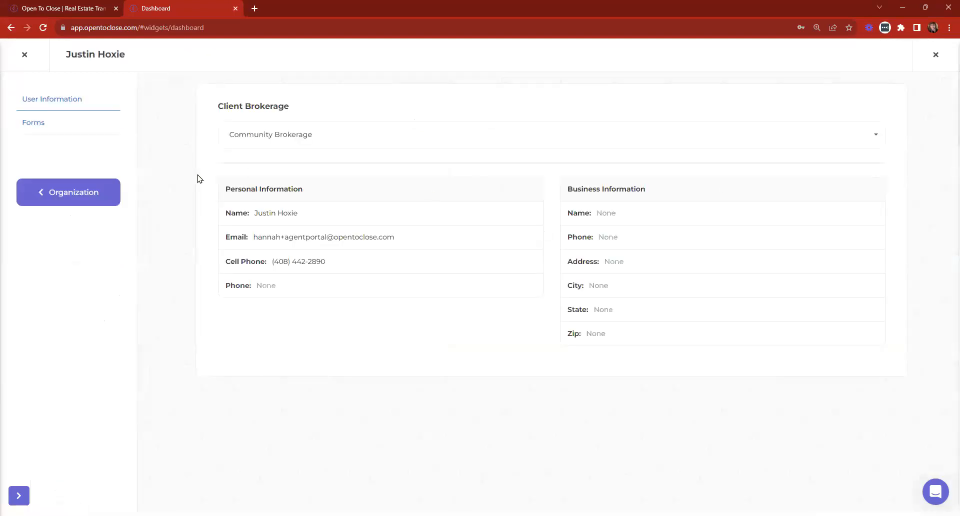
left_click(34, 126)
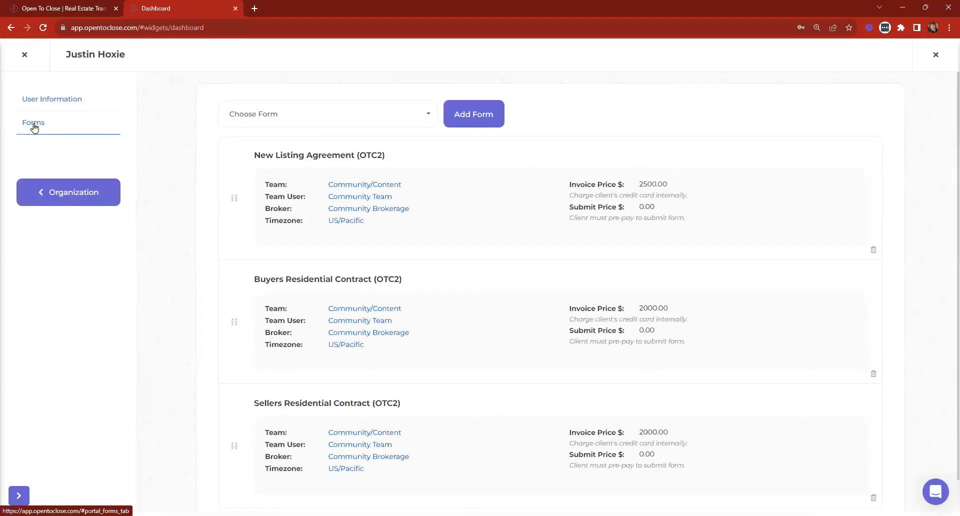
From Organization & Users' Agents list, impersonate the second agent portal user to see their Properties.
left_click(24, 54)
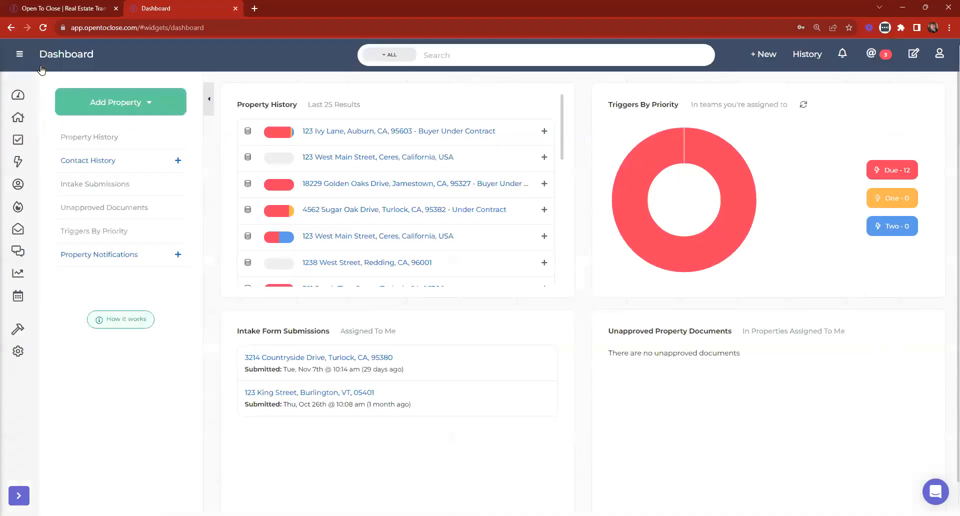
left_click(18, 351)
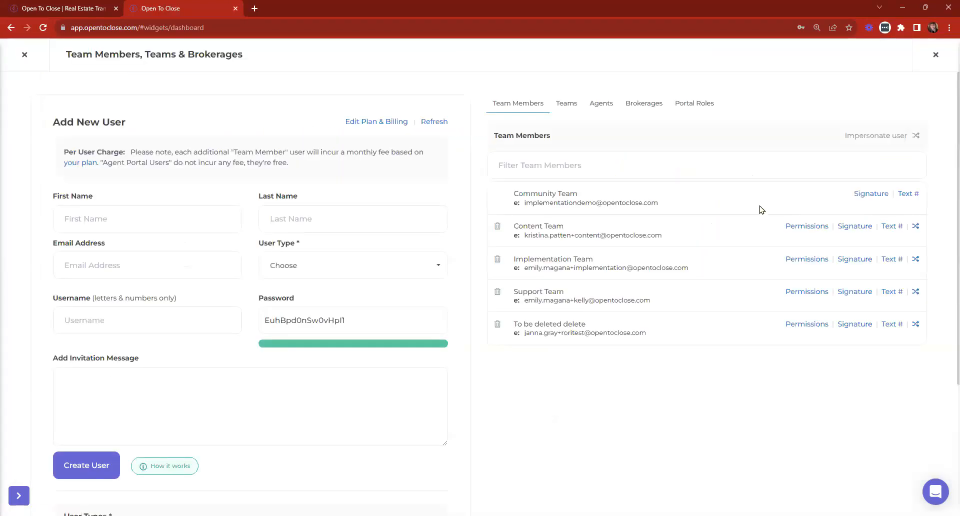
left_click(600, 105)
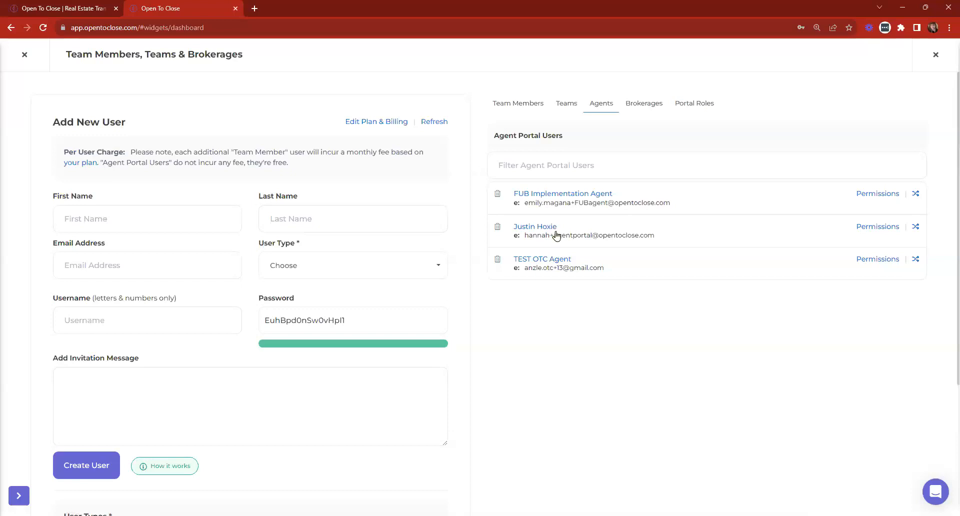
left_click(916, 228)
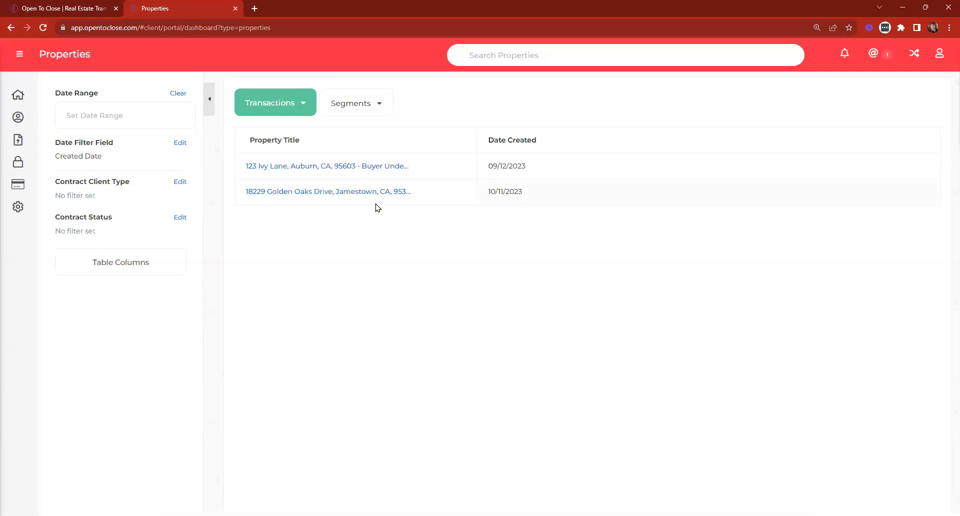
Step through the portal's Home, Contacts, Intake Forms, Keys and Billing sections.
left_click(14, 97)
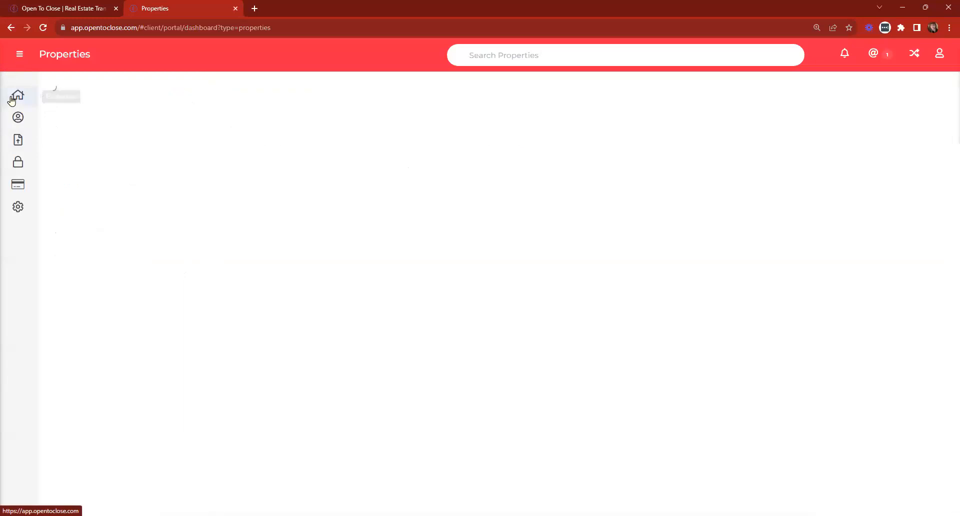
left_click(21, 118)
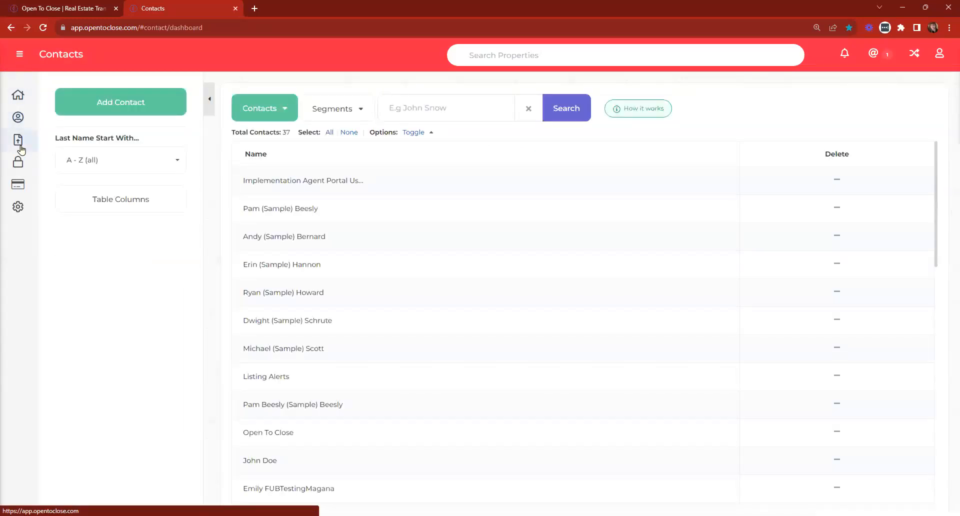
left_click(20, 145)
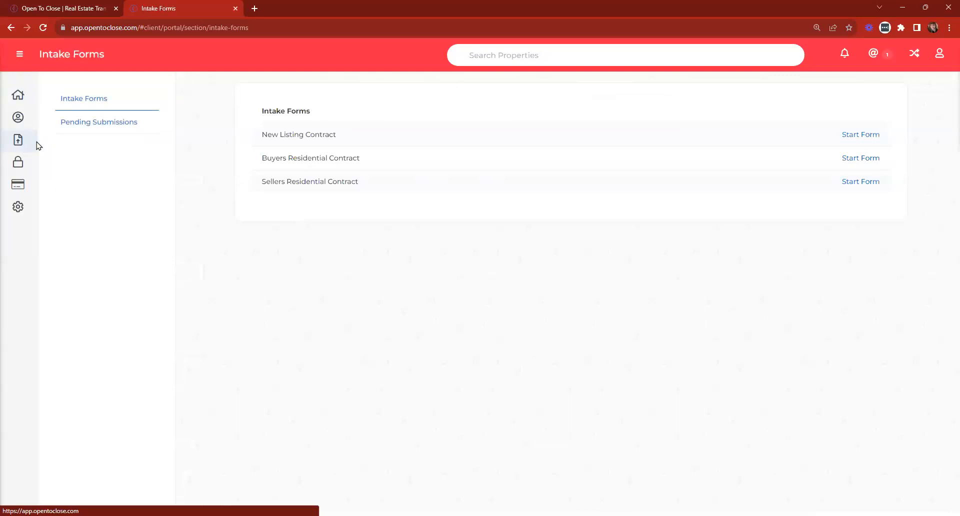
left_click(96, 129)
left_click(18, 162)
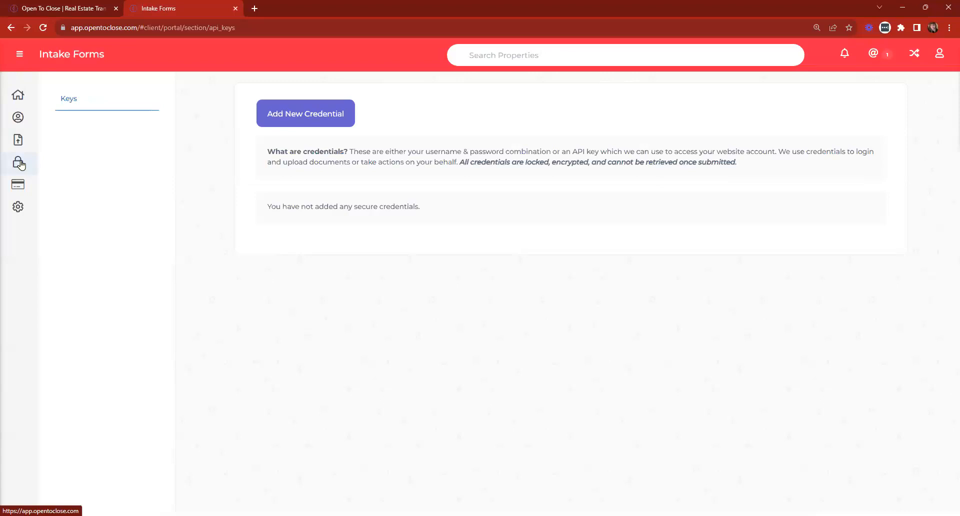
left_click(18, 186)
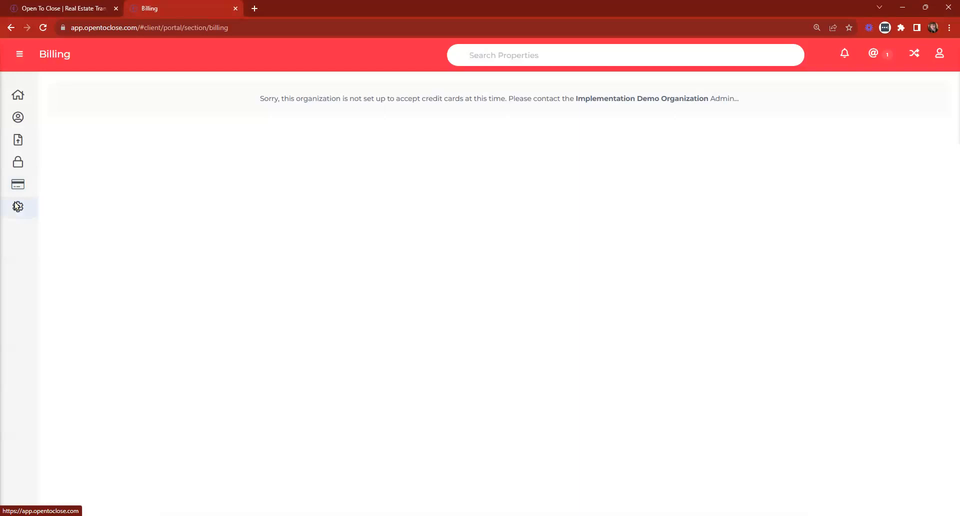
Check the portal's personal settings and @ Messages panel, then close both.
left_click(18, 206)
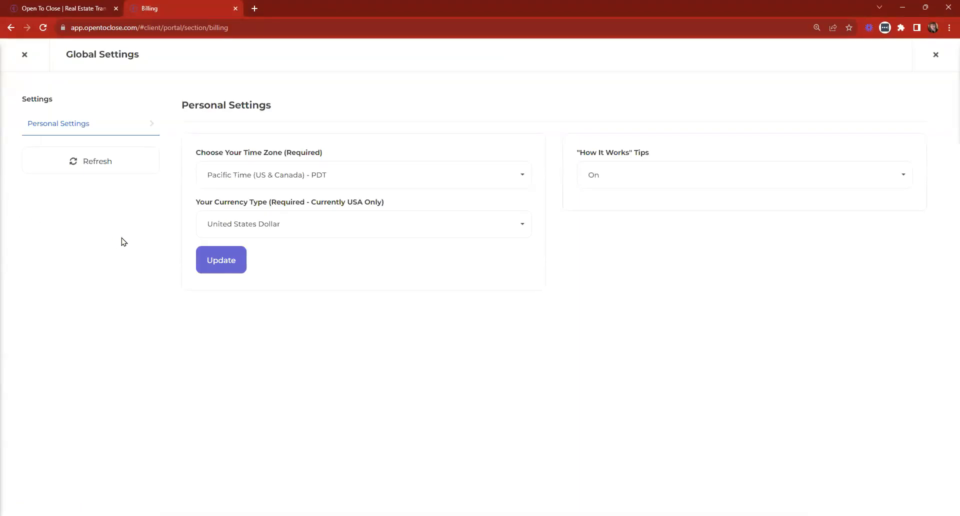
left_click(24, 54)
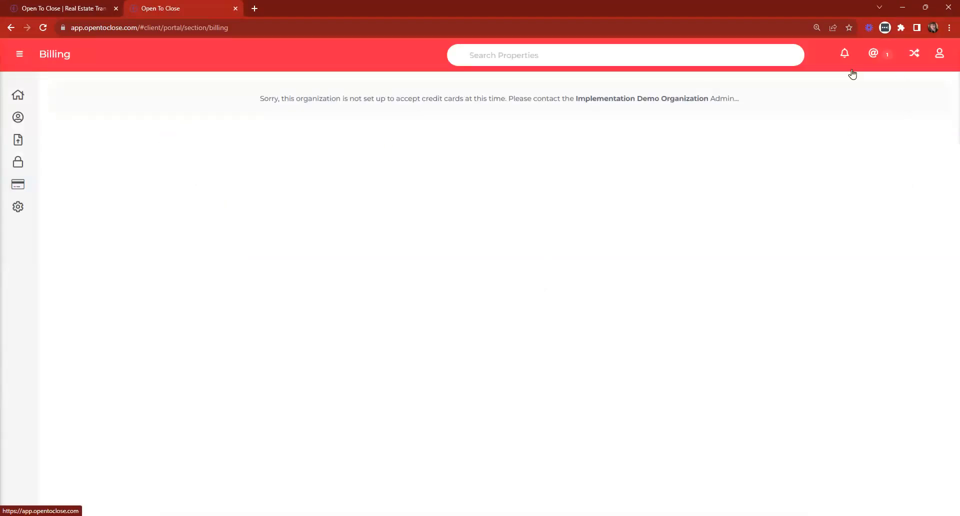
left_click(879, 59)
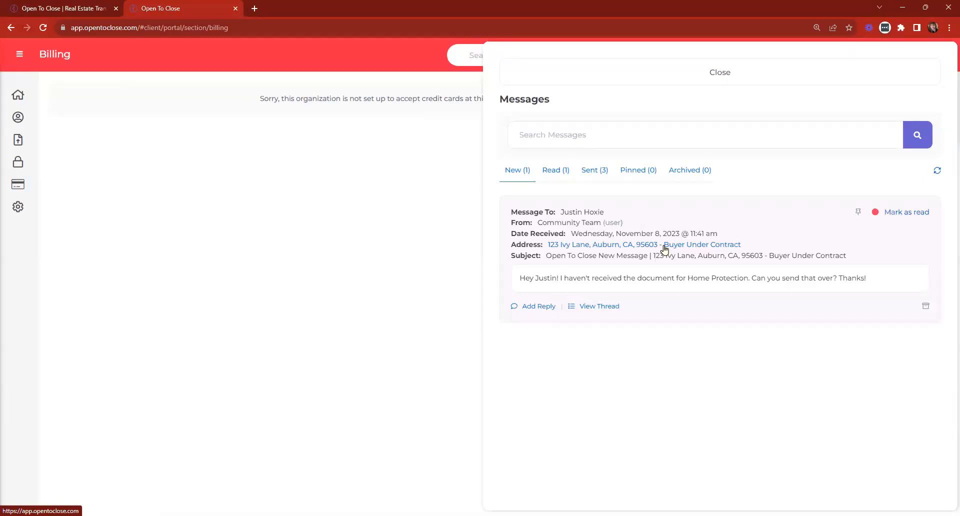
left_click(507, 71)
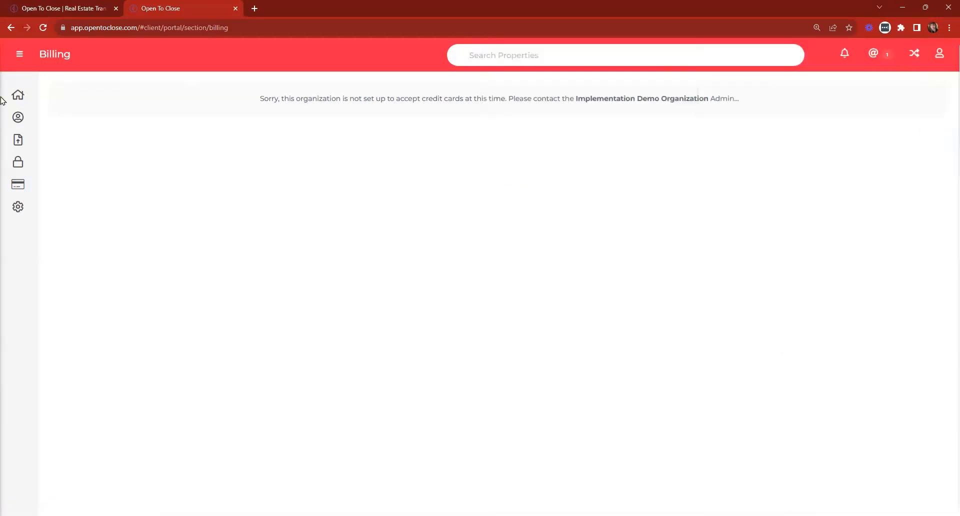
Open 123 Ivy Lane and review its details, documents, contacts, tasks, emails, notes and messages.
left_click(17, 96)
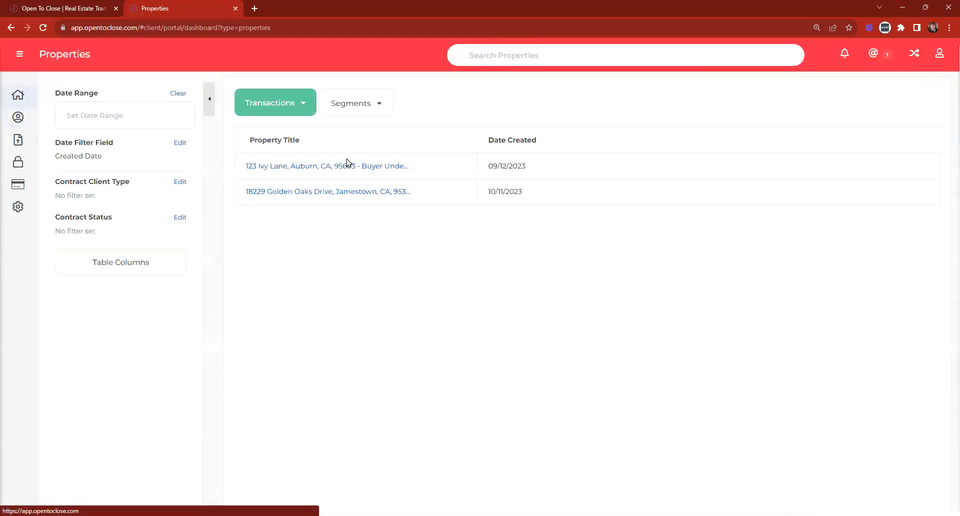
left_click(347, 163)
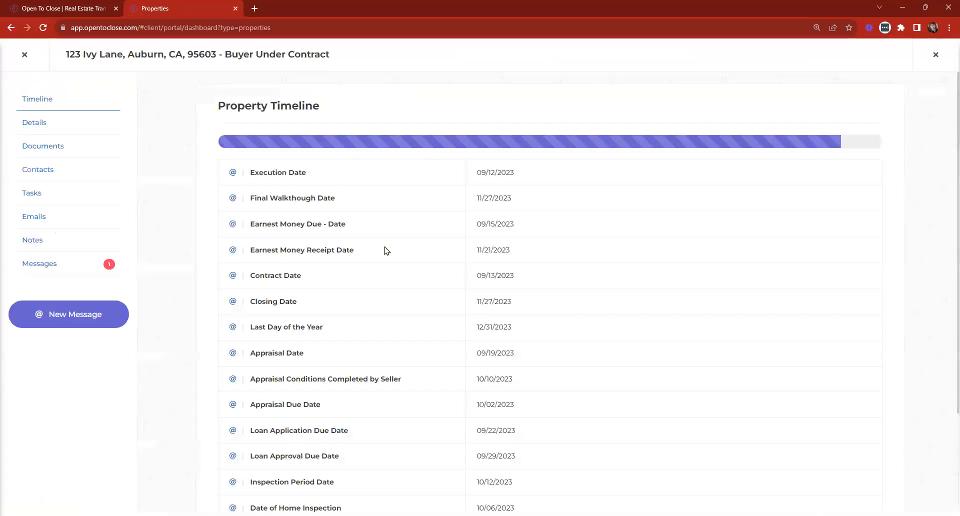
left_click(34, 125)
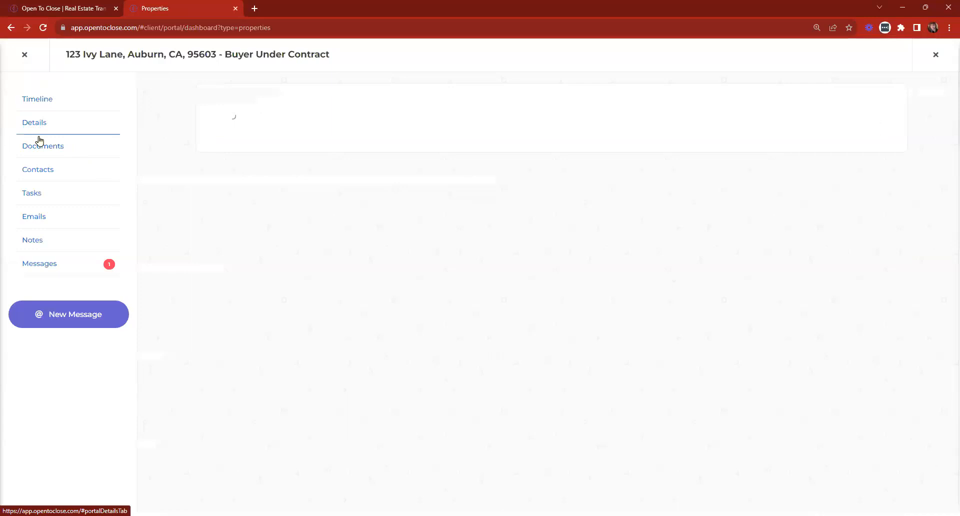
left_click(40, 147)
left_click(38, 170)
left_click(32, 194)
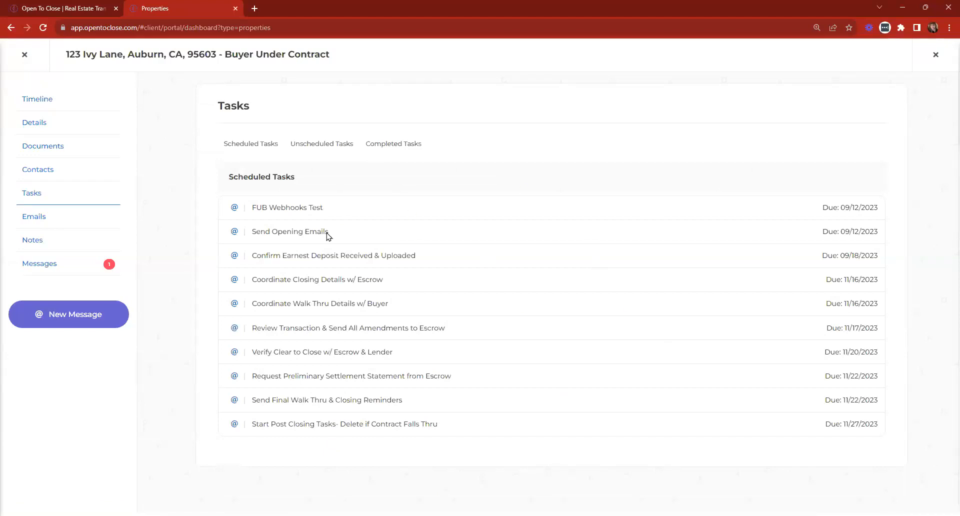
left_click(37, 215)
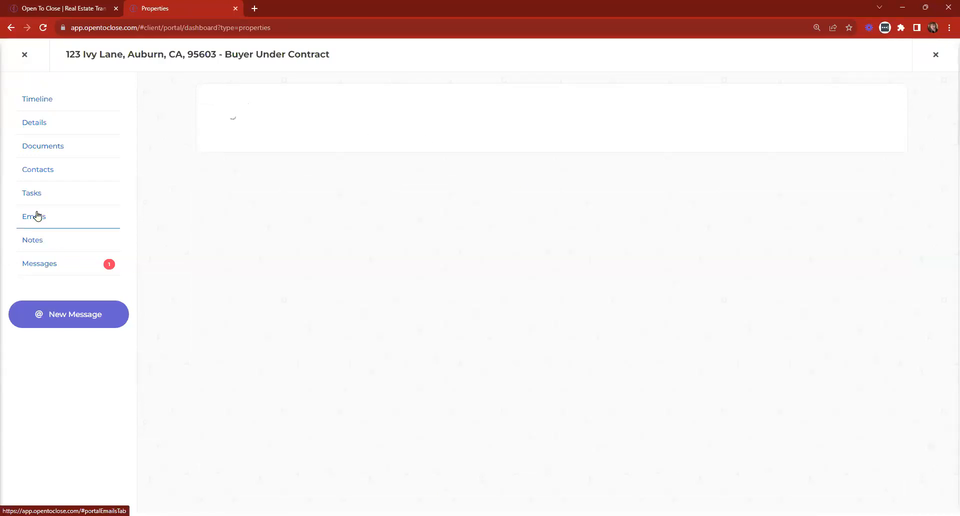
left_click(27, 240)
left_click(33, 257)
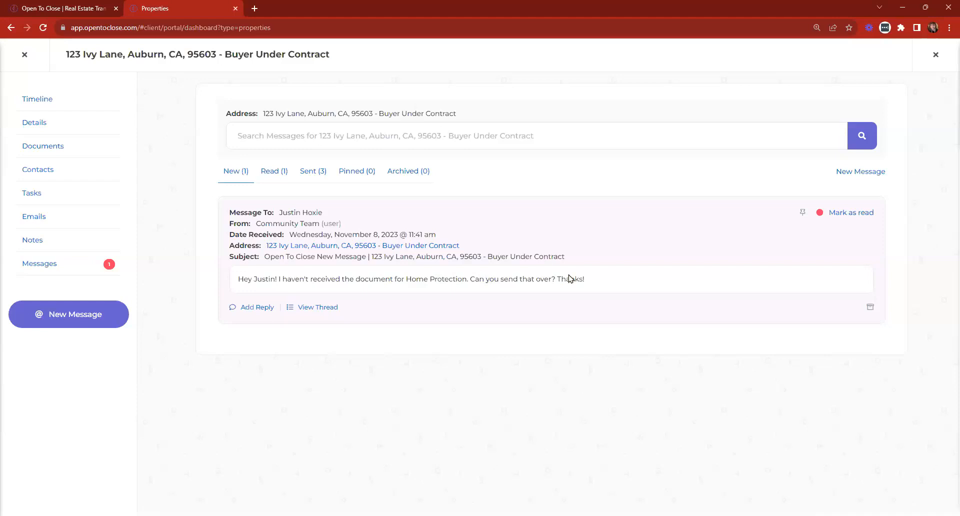
Mark the Home Protection message as read, view the sent comment's thread, then close the property.
left_click(834, 214)
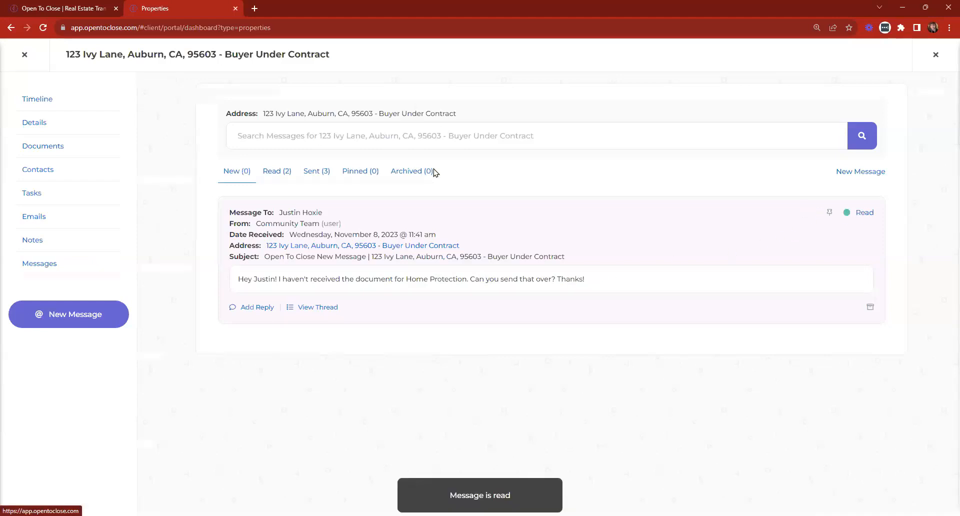
left_click(312, 171)
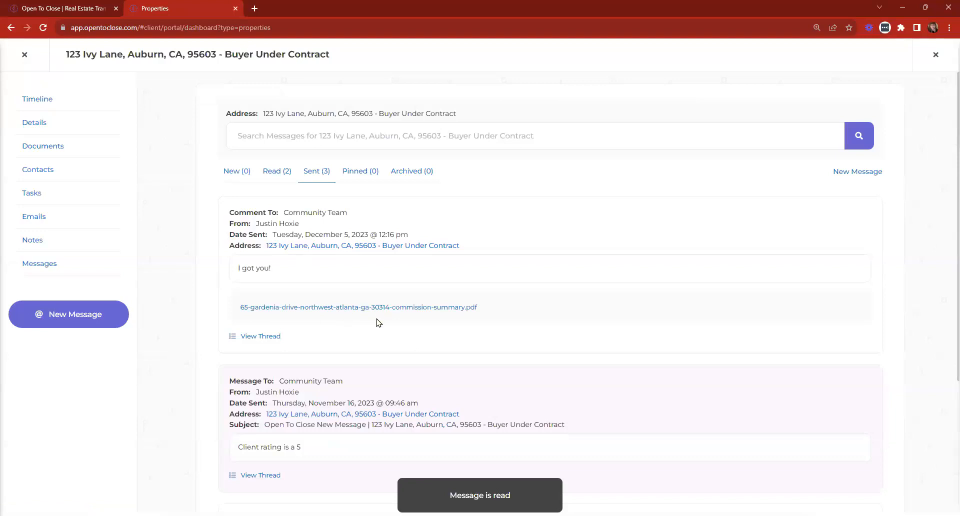
left_click(262, 337)
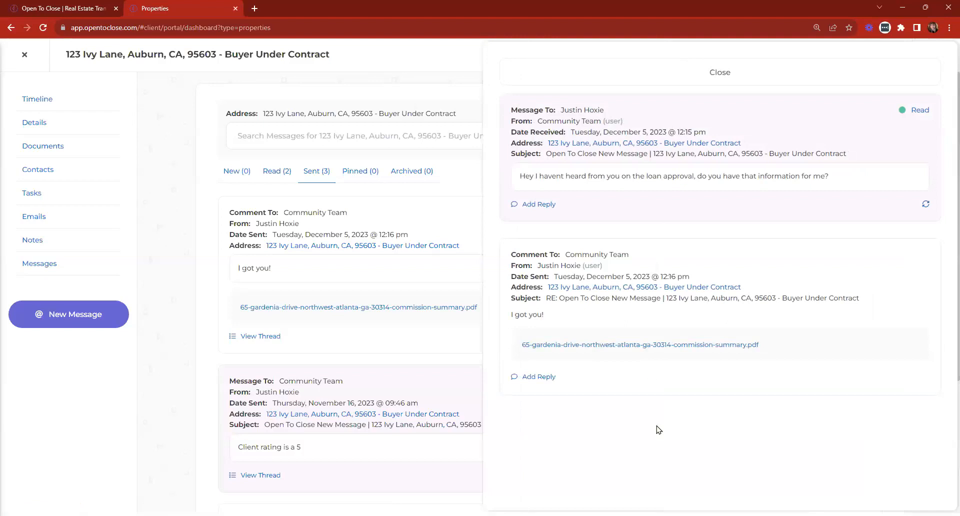
left_click(558, 76)
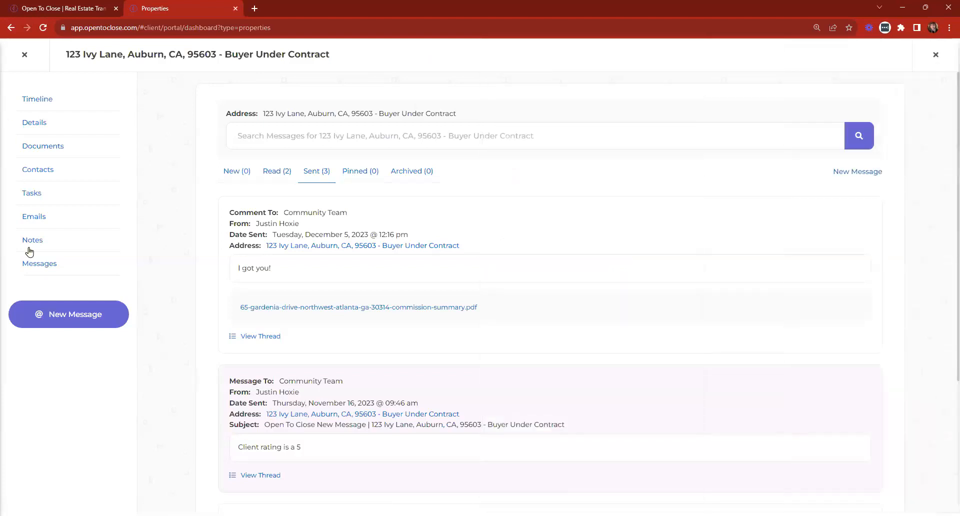
left_click(22, 58)
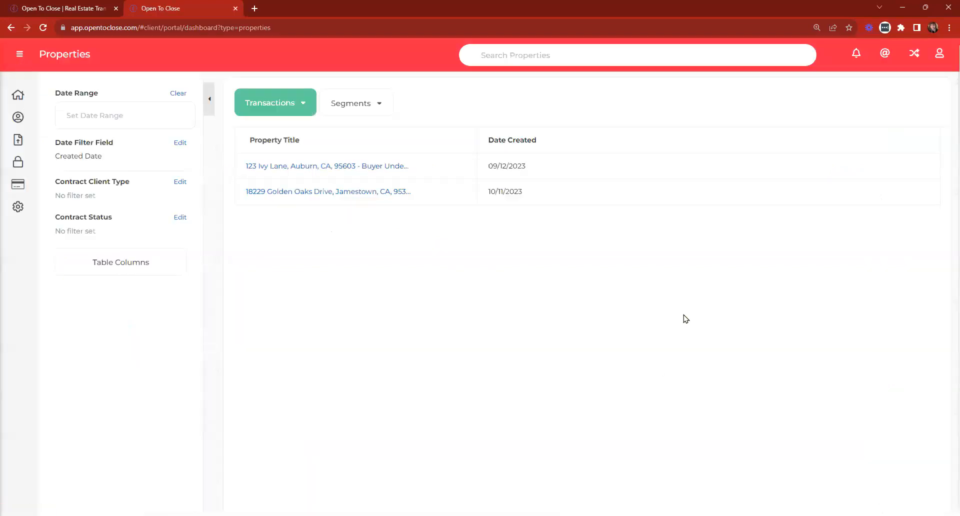
Check notifications and the profile's security settings, then stop impersonating the agent.
left_click(857, 54)
left_click(775, 69)
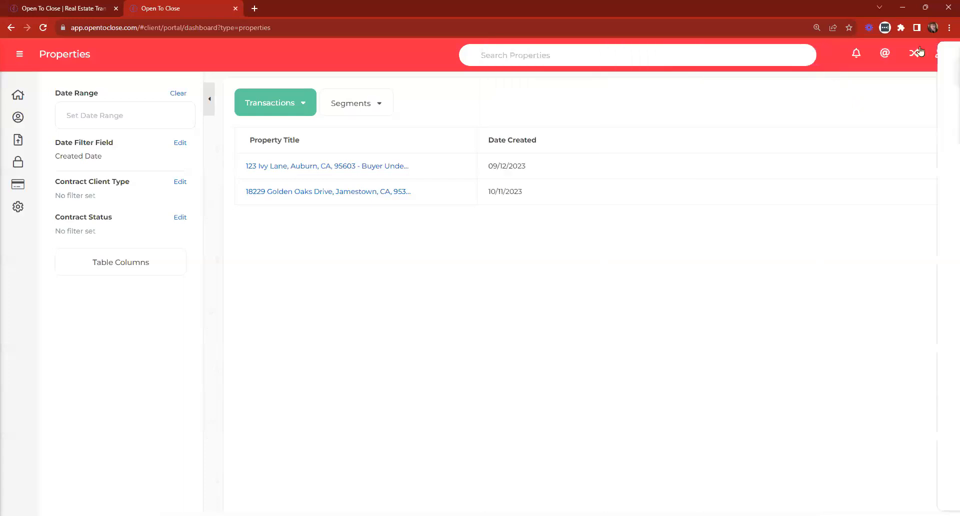
left_click(939, 56)
left_click(878, 89)
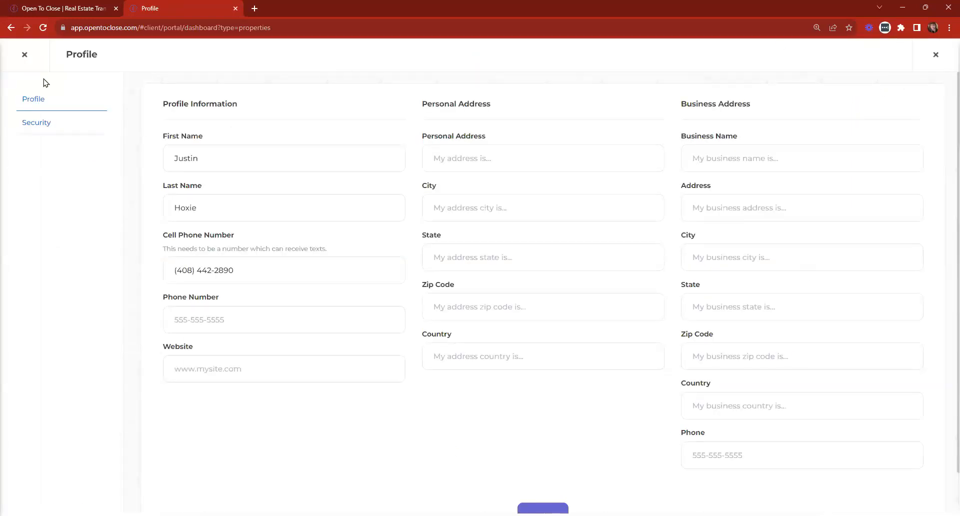
left_click(30, 126)
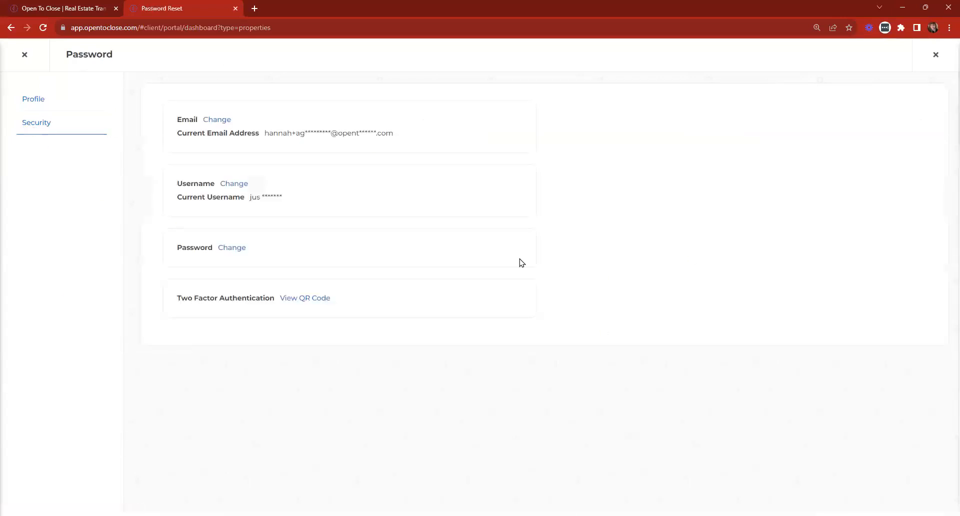
left_click(24, 55)
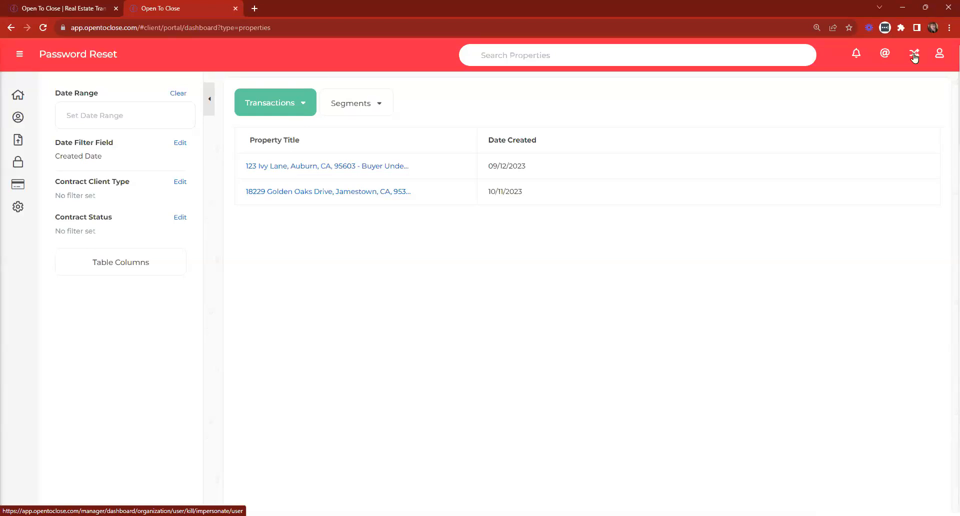
left_click(914, 57)
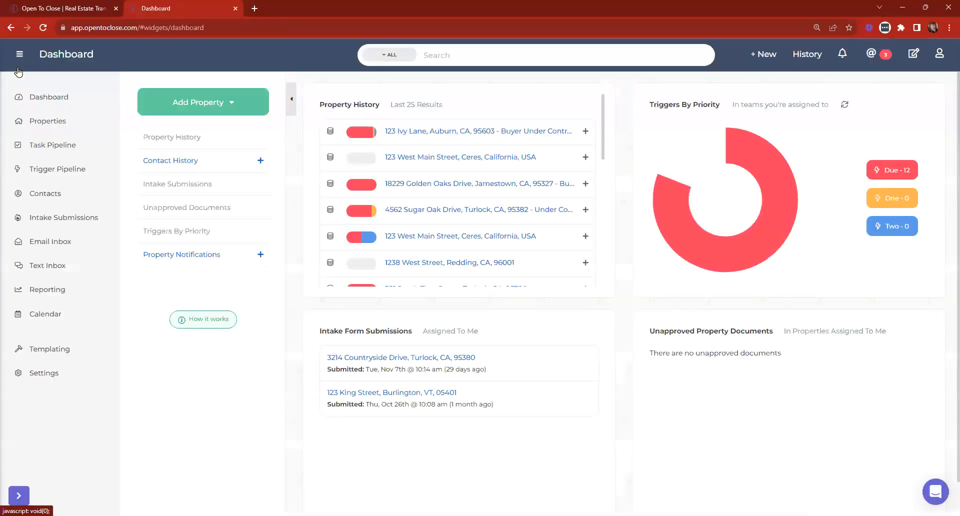
Show the Portal Roles list under Settings > Organization & Users.
left_click(48, 380)
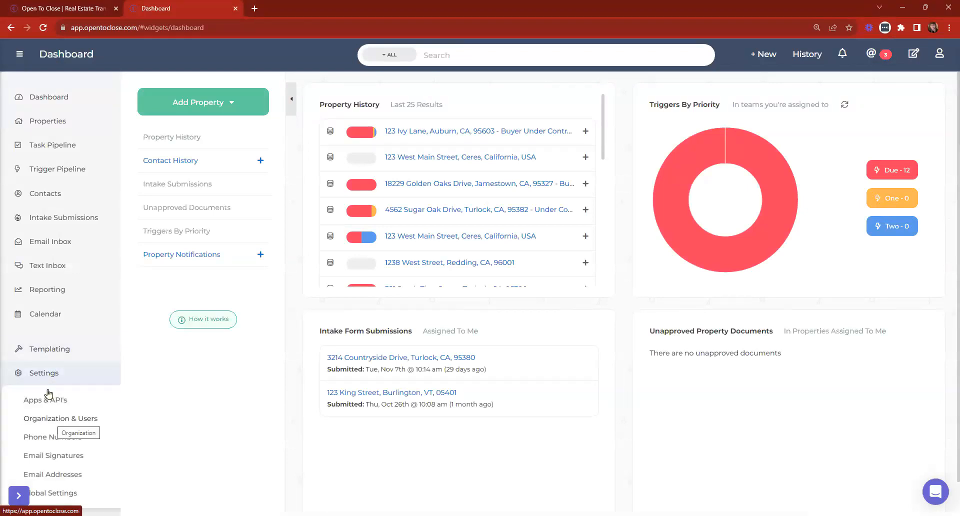
left_click(46, 420)
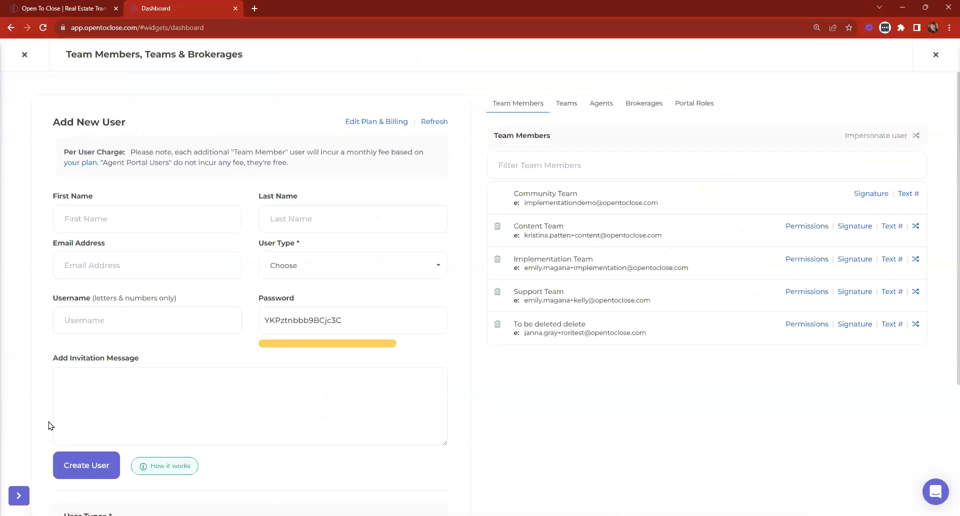
left_click(678, 103)
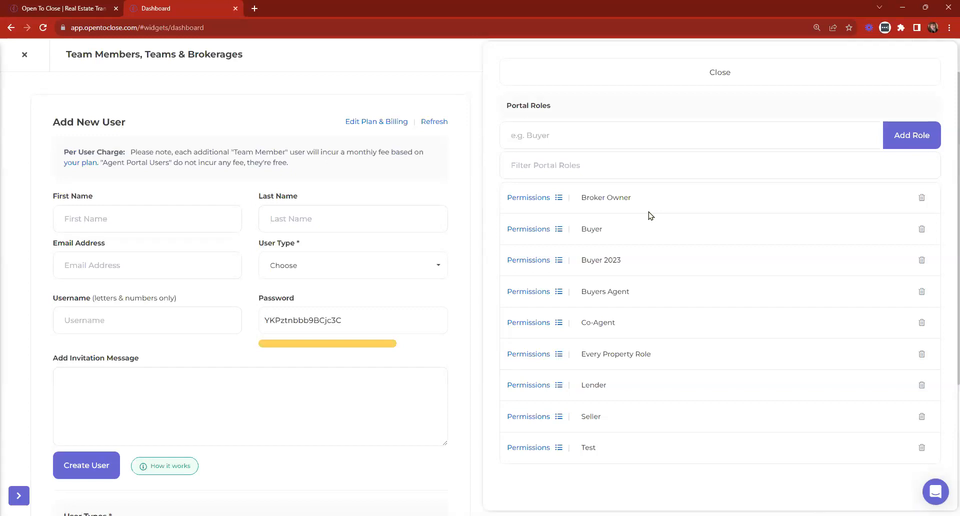
Delete Details from the Lender role's permissions, review Buyers Agent and Buyer 2023, then close both panels.
left_click(539, 386)
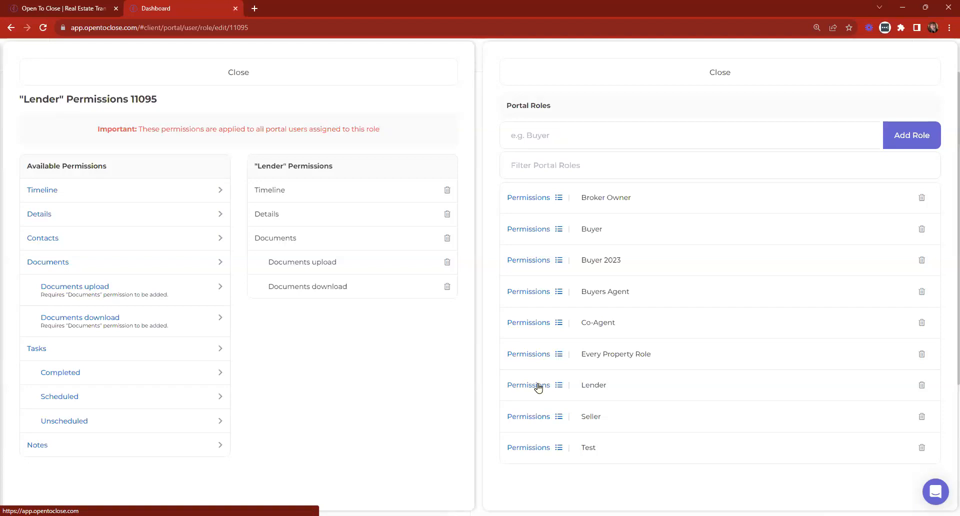
left_click(447, 214)
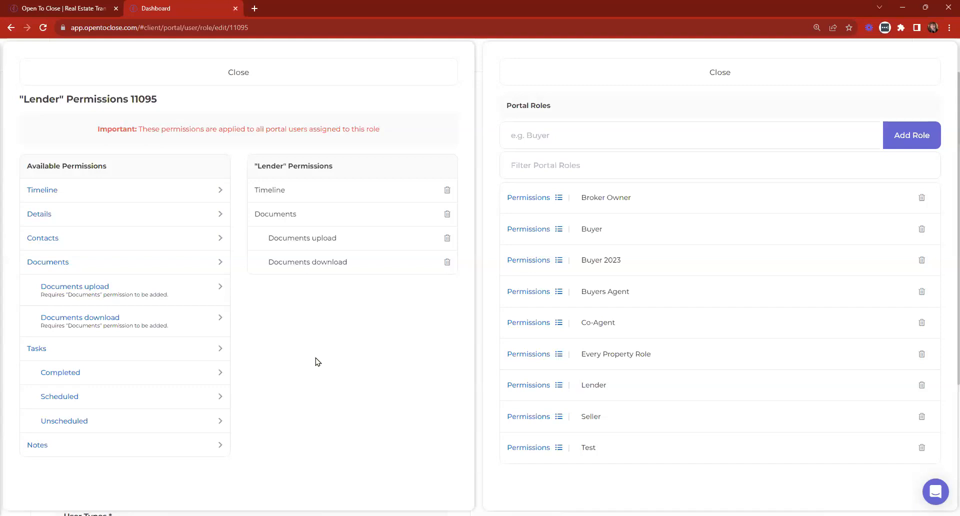
left_click(537, 293)
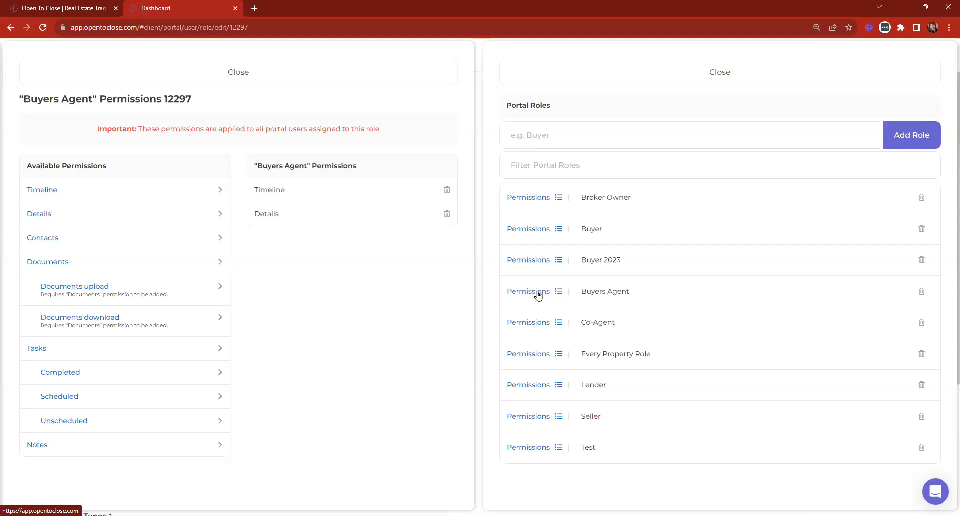
left_click(535, 264)
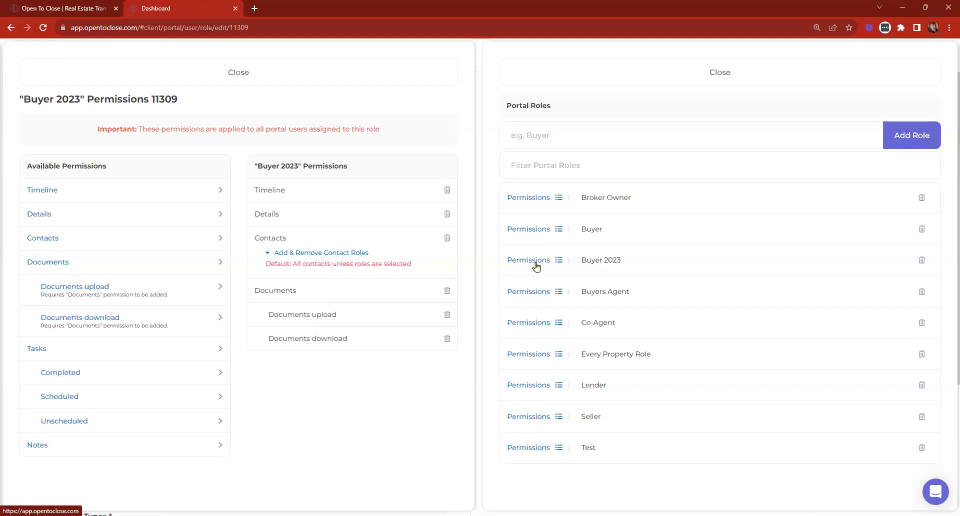
left_click(332, 81)
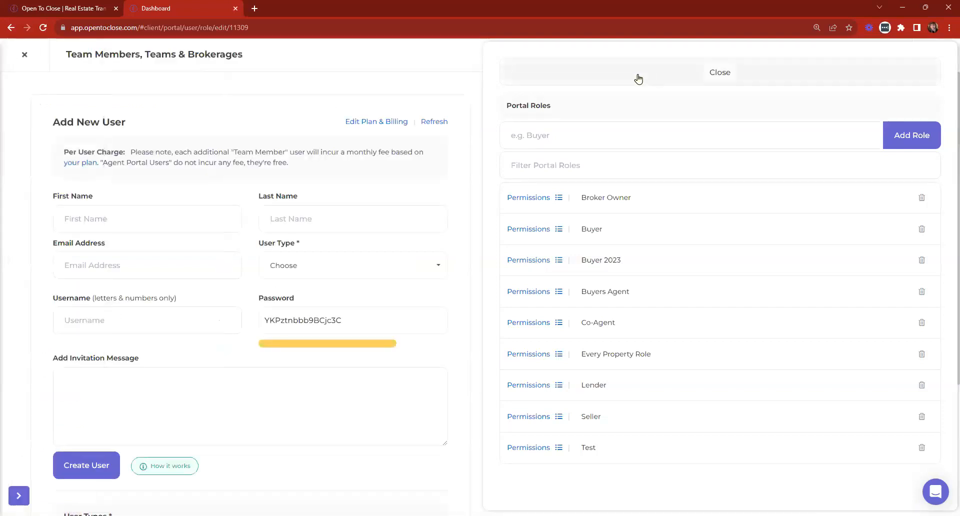
left_click(636, 80)
Open the Implementation Agent Portal User contact from the Contacts list.
left_click(23, 54)
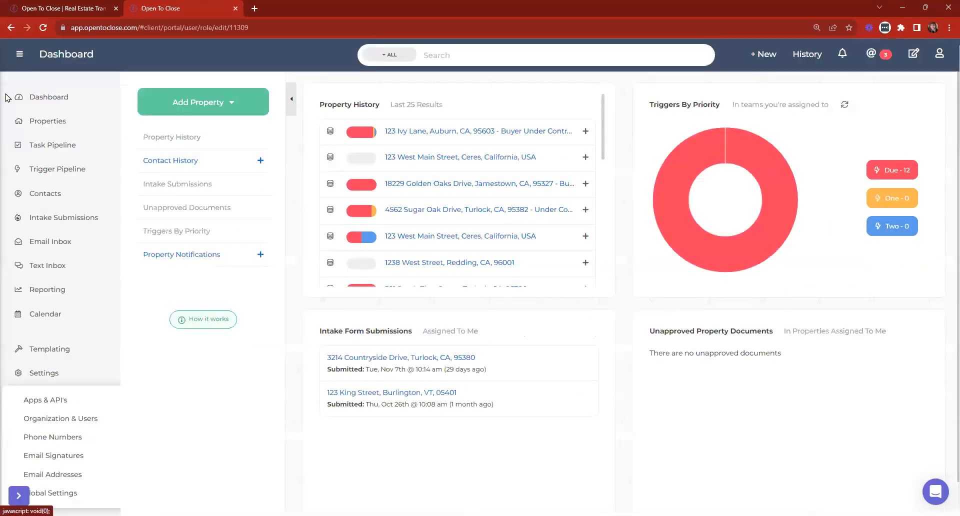
left_click(85, 369)
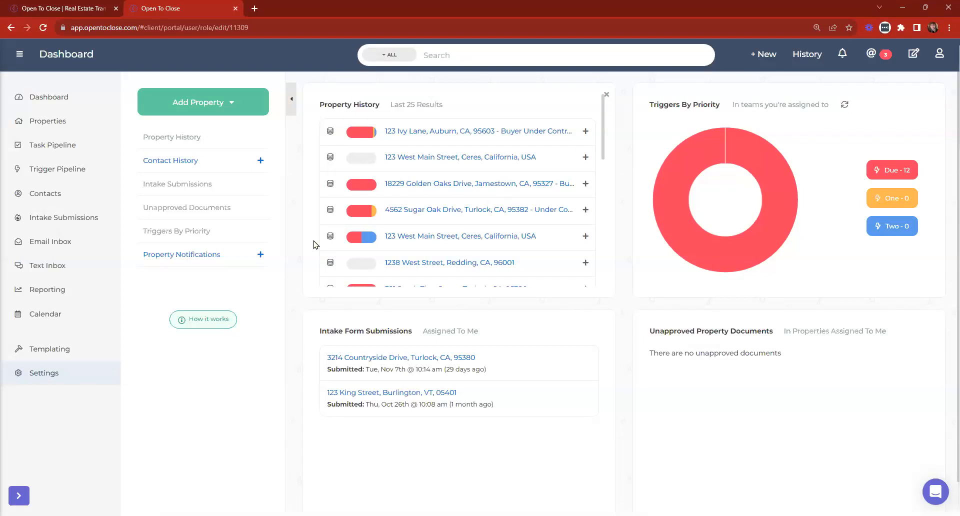
left_click(43, 194)
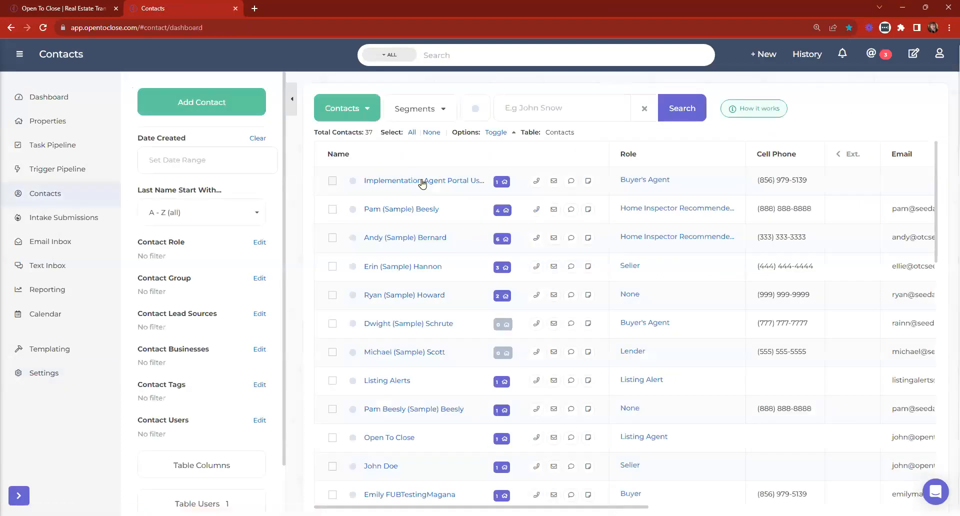
left_click(423, 182)
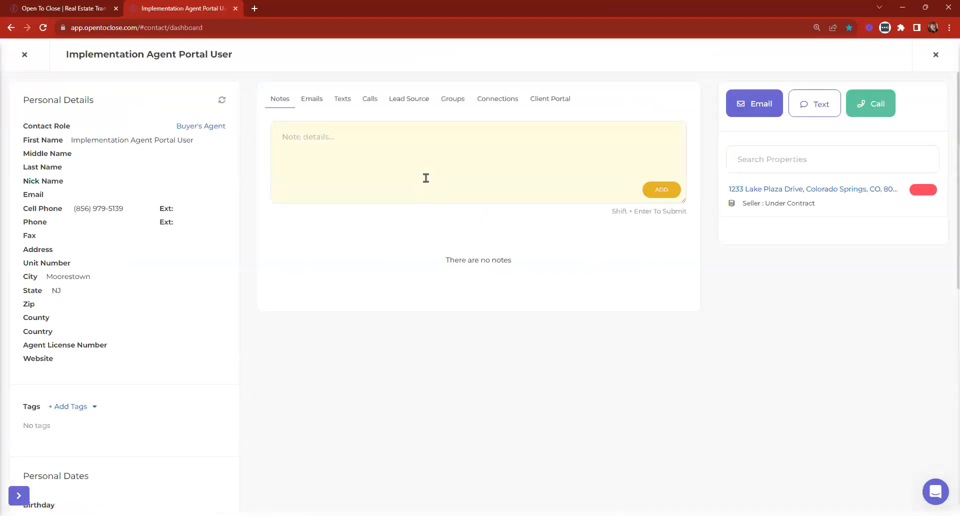
On its Client Portal tab, enable auto-invite and set the portal role to Broker Owner.
left_click(550, 100)
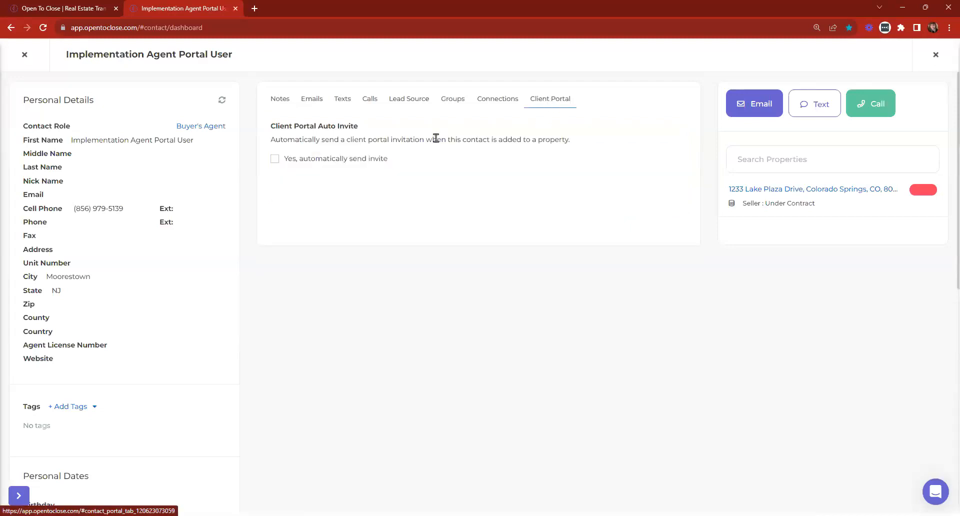
left_click(326, 158)
left_click(332, 233)
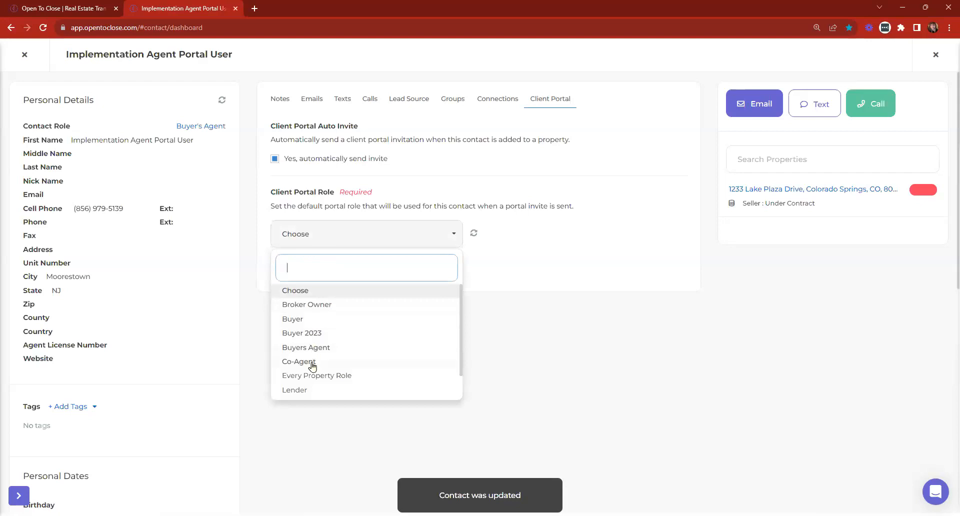
left_click(335, 307)
left_click(372, 230)
left_click(318, 376)
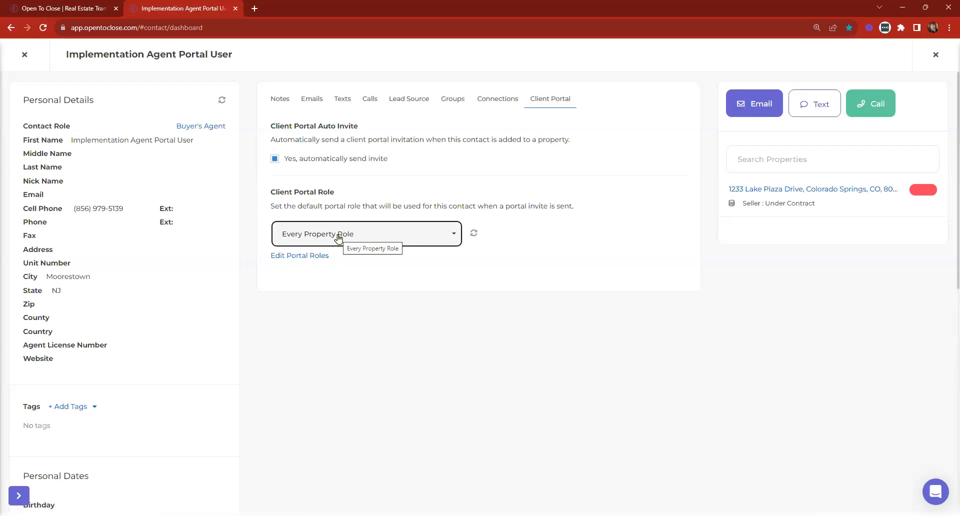
left_click(338, 237)
left_click(321, 306)
left_click(320, 240)
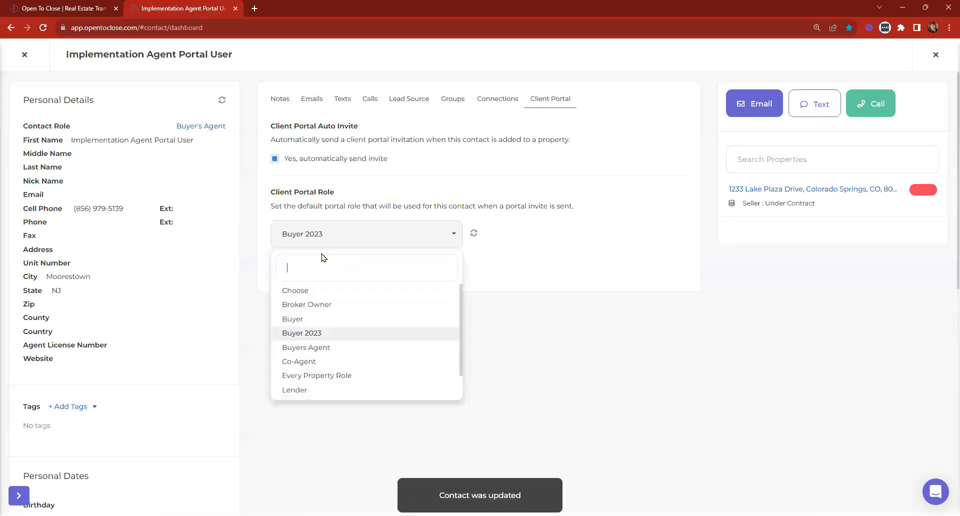
left_click(305, 304)
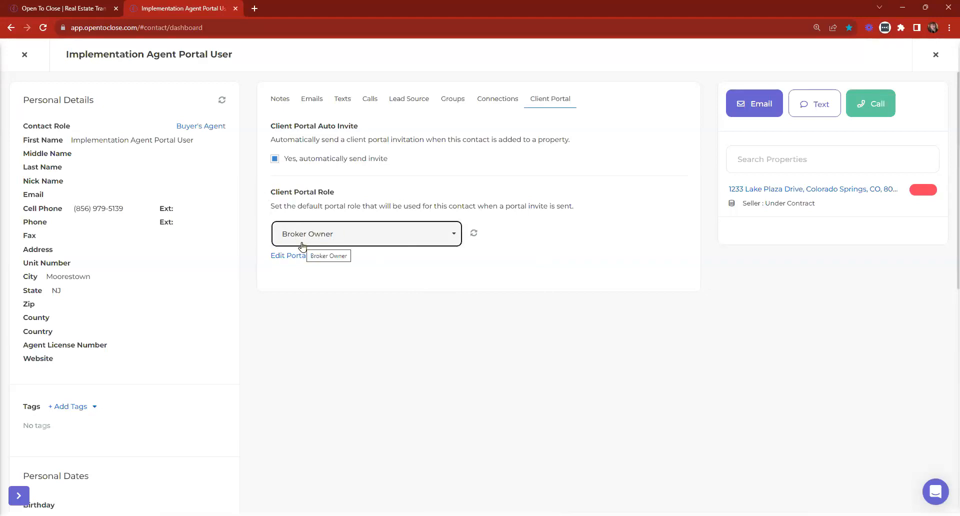
left_click(24, 54)
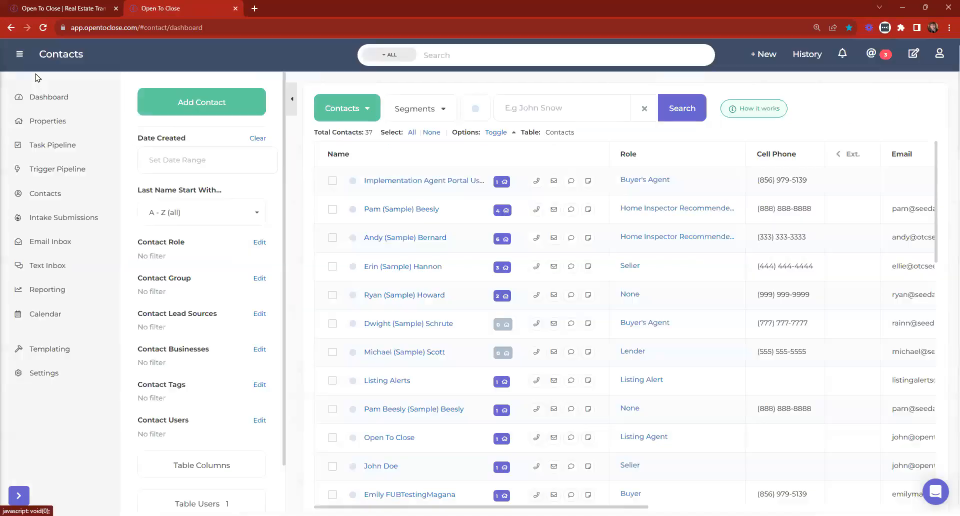
Open the 123 Ivy Lane property and scroll through its Contacts tab.
left_click(56, 99)
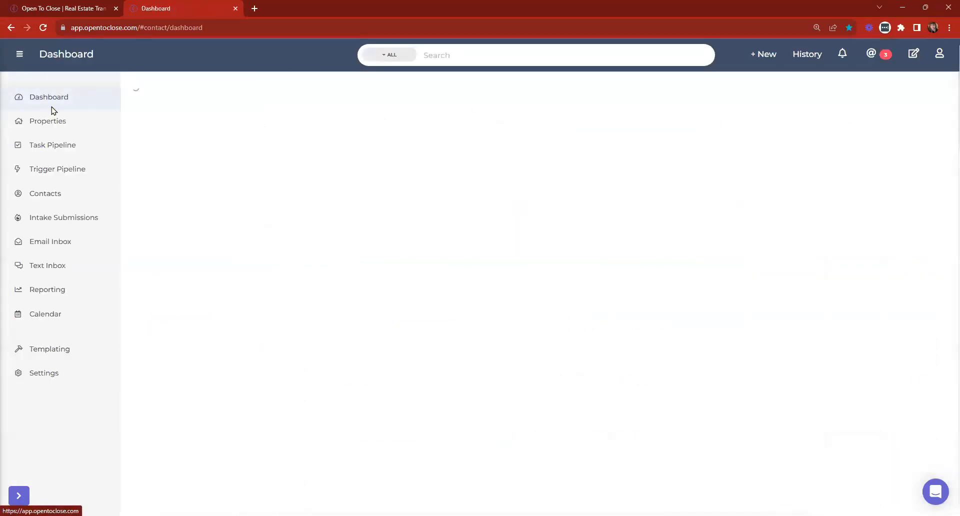
left_click(418, 132)
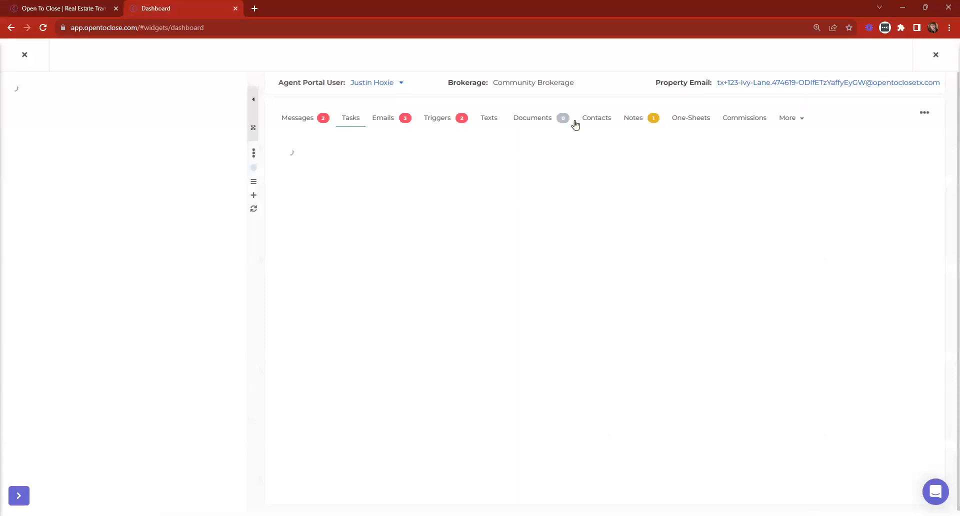
left_click(606, 120)
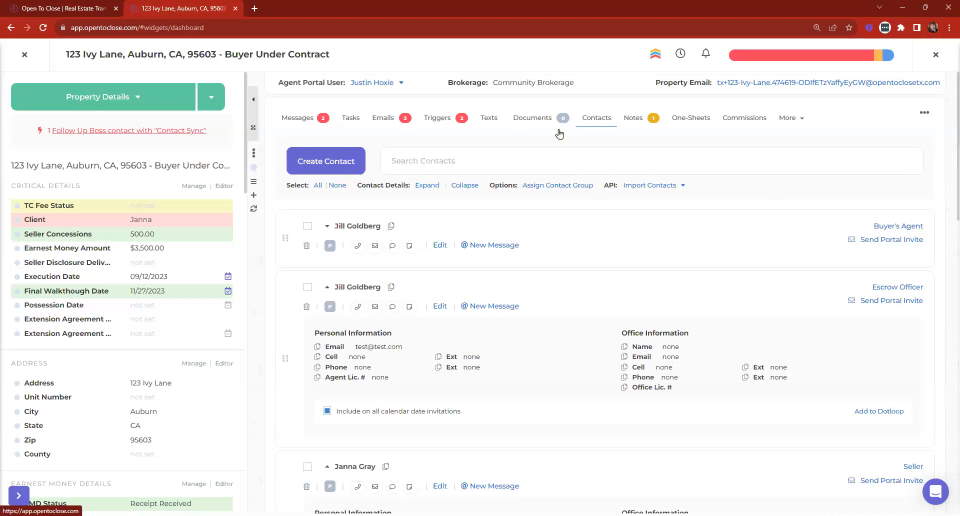
scroll(717, 220, "down", 15)
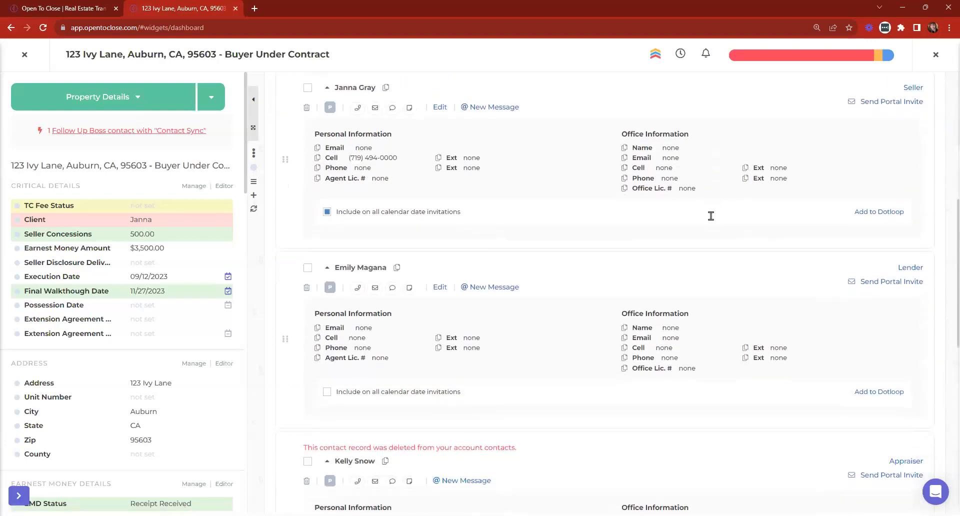
scroll(711, 216, "down", 2)
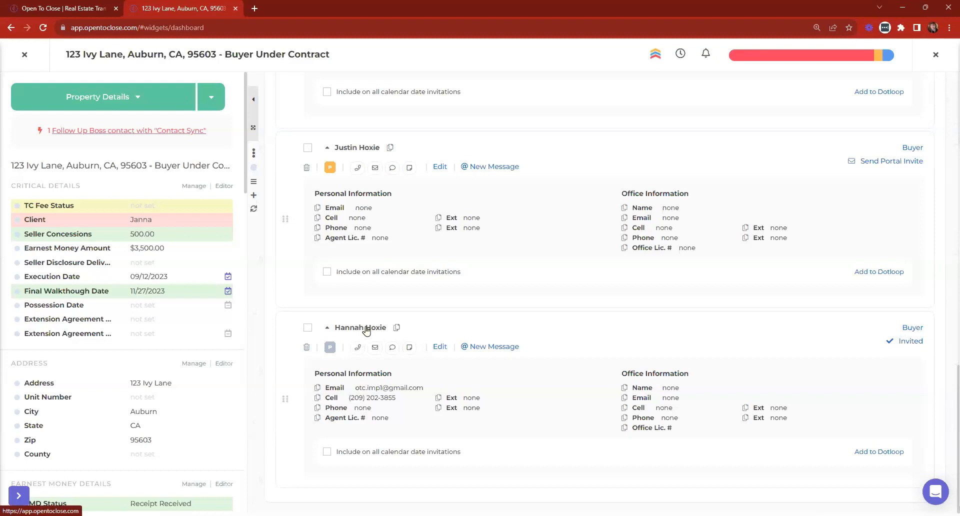
View the invited buyer's portal invite details, then close the invite panel.
left_click(917, 344)
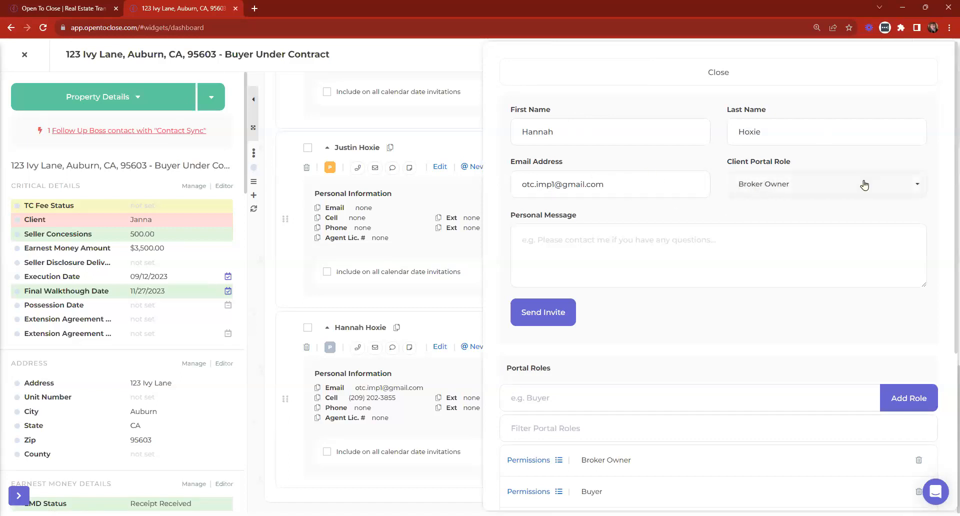
left_click(590, 240)
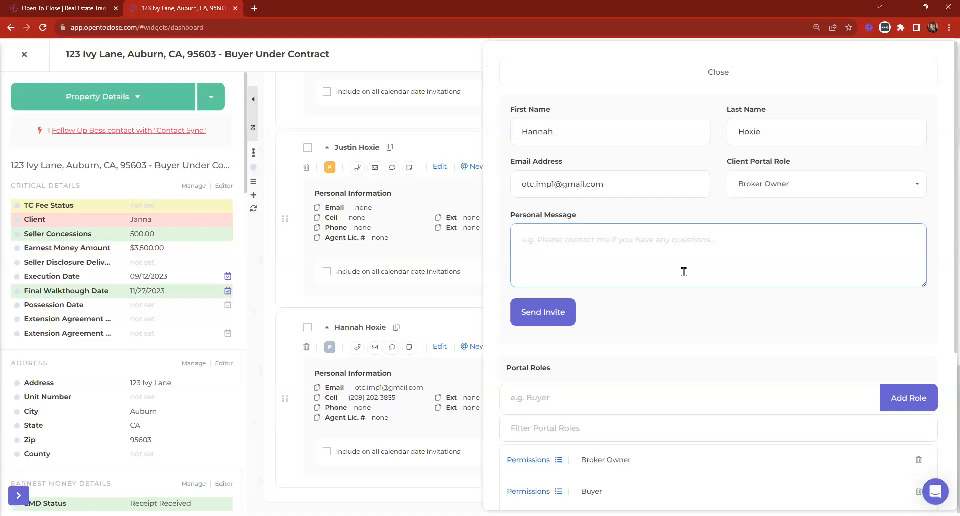
left_click(515, 314)
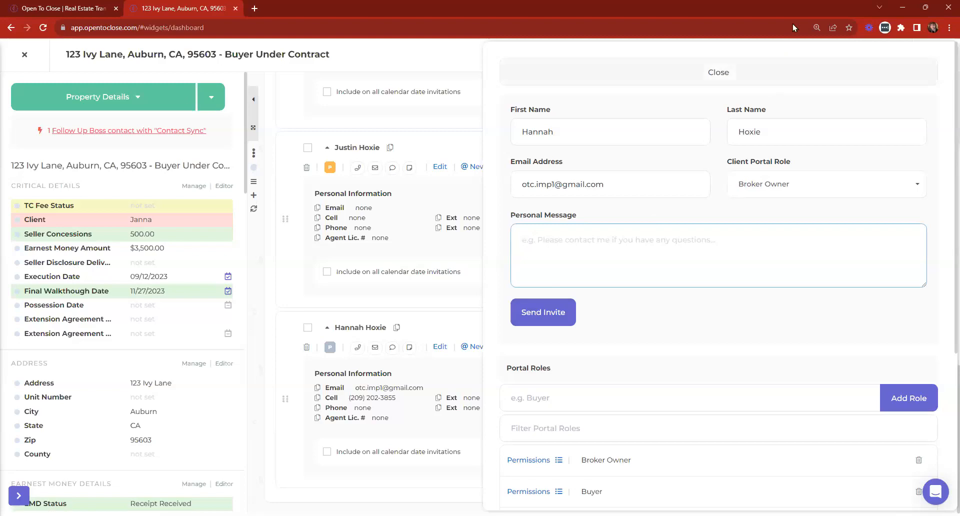
left_click(761, 75)
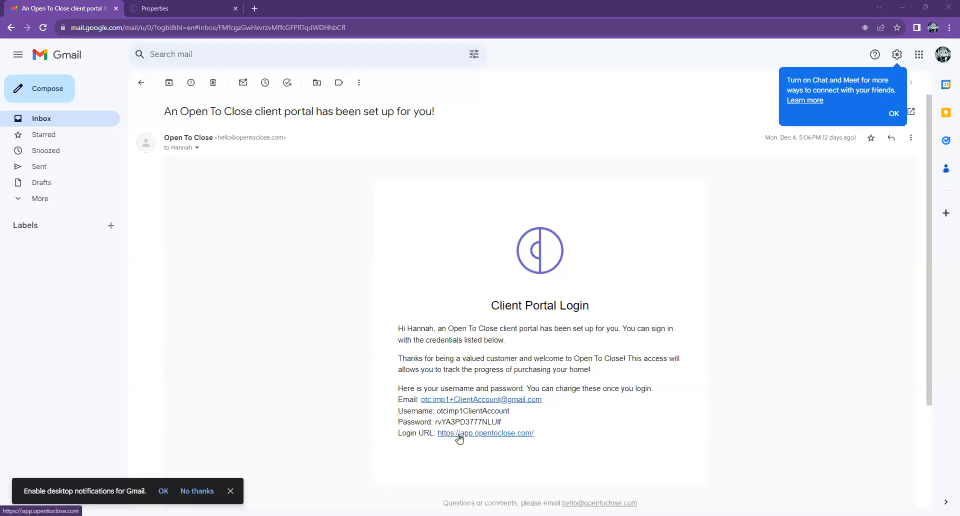
On the client portal Properties page, log out of the current account.
left_click(216, 5)
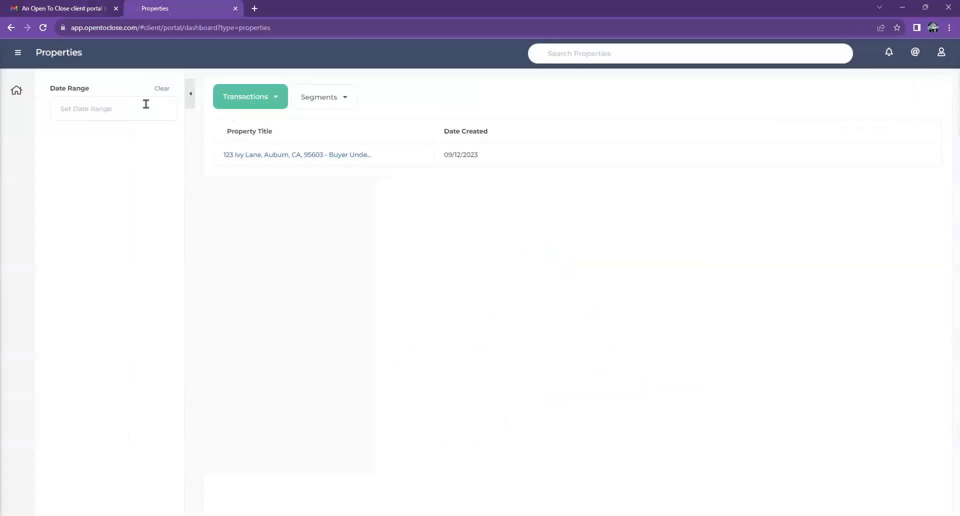
left_click(16, 90)
left_click(946, 60)
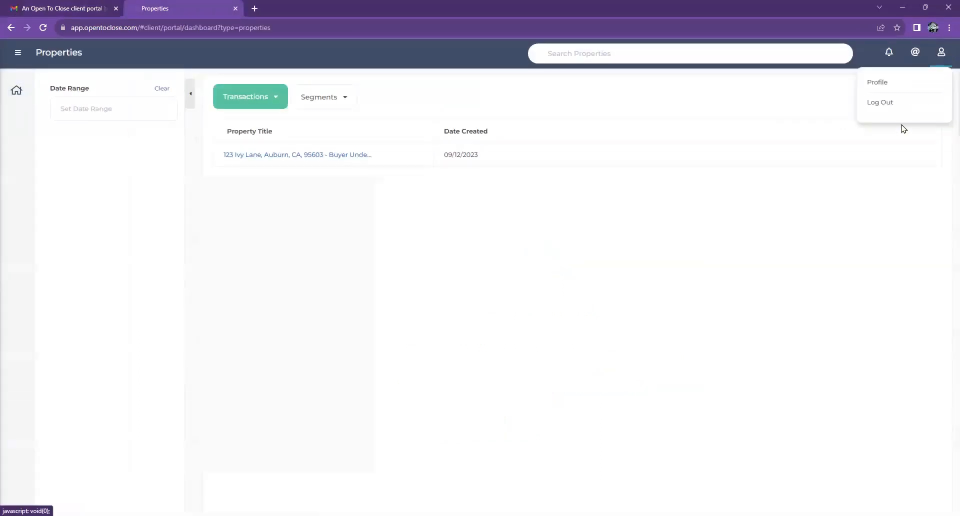
left_click(869, 105)
Log in with the saved client account and open the 123 Ivy Lane property.
left_click(440, 151)
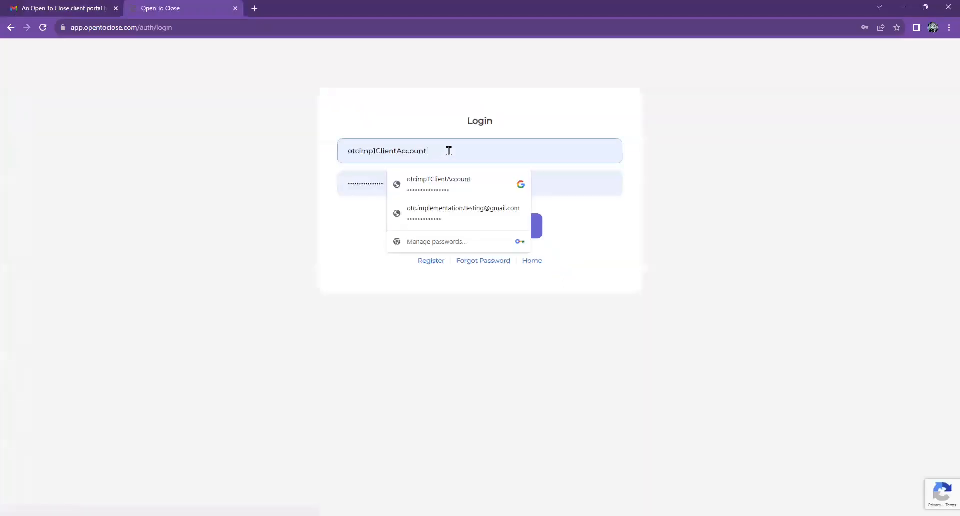
left_click(502, 193)
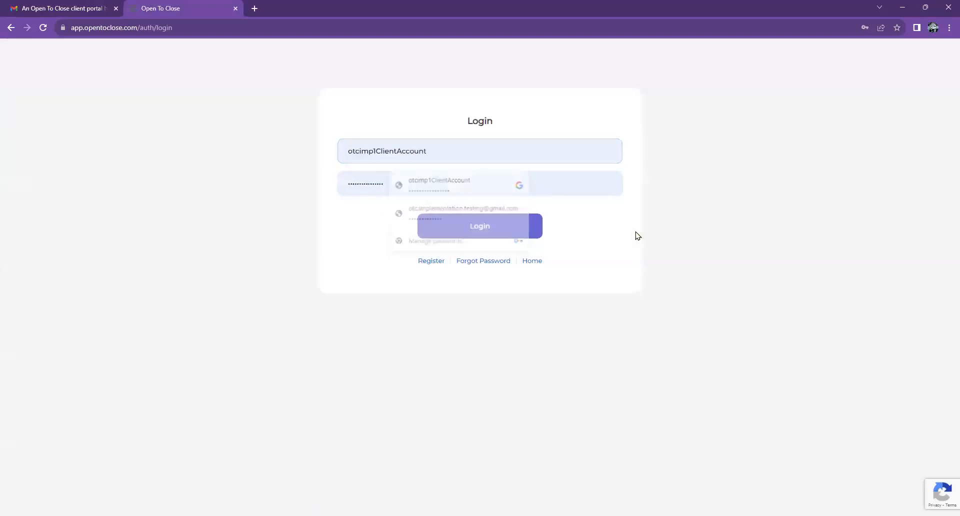
left_click(485, 229)
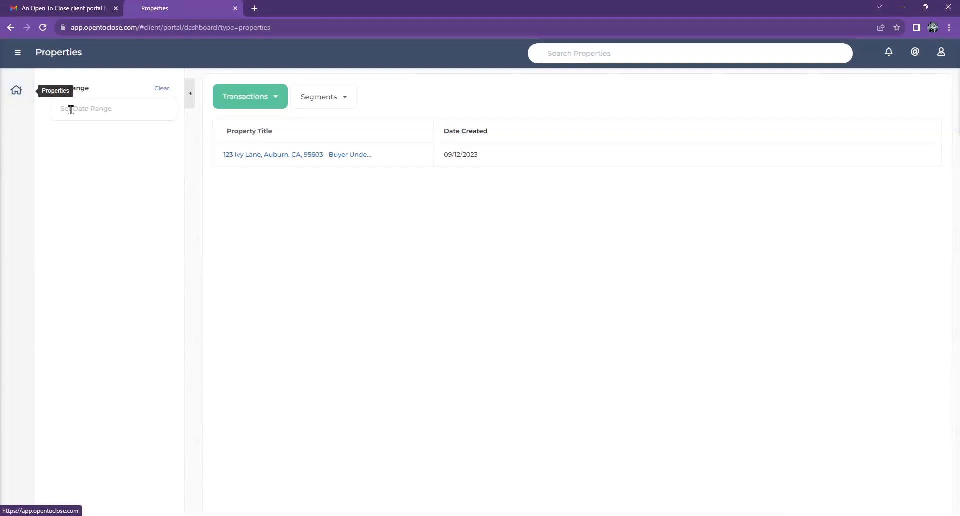
left_click(274, 154)
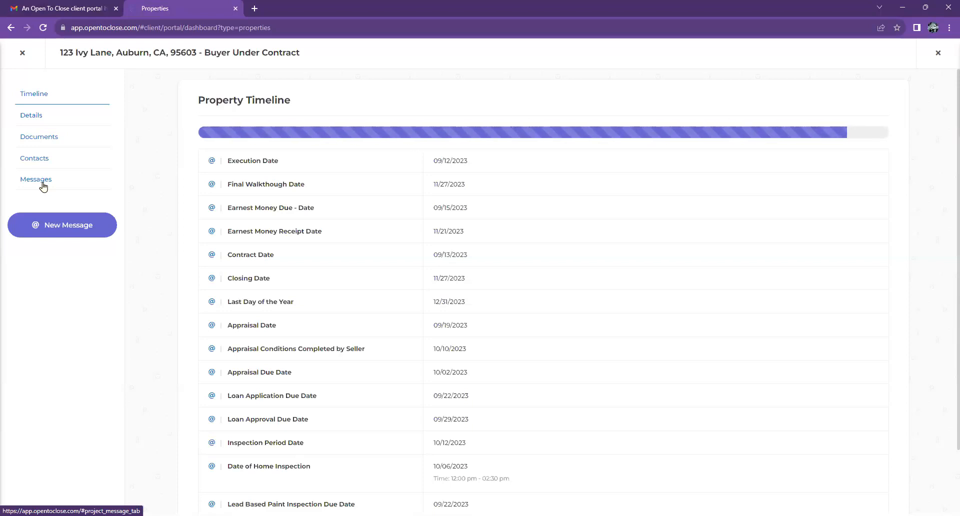
Review the 123 Ivy Lane portal's Details and Documents pages.
scroll(453, 221, "down", 2)
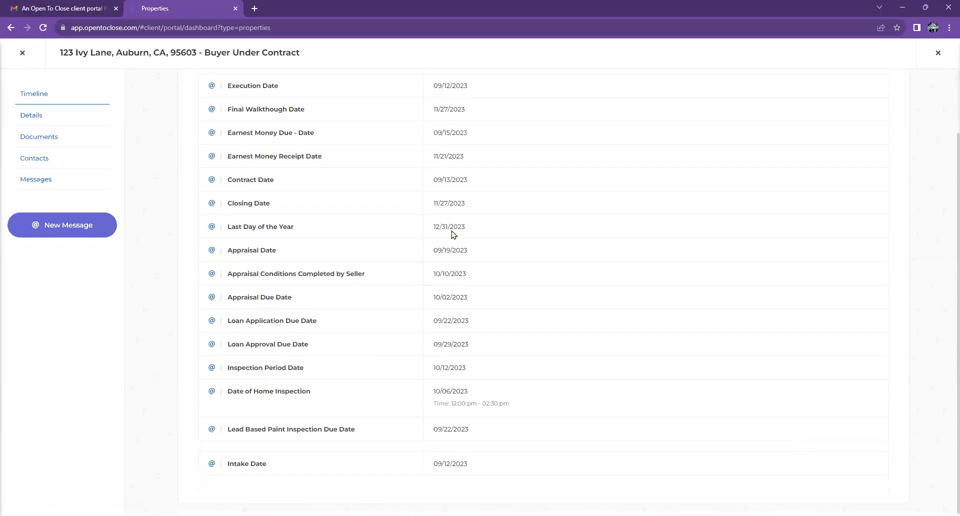
scroll(230, 155, "up", 2)
left_click(29, 120)
scroll(683, 323, "down", 15)
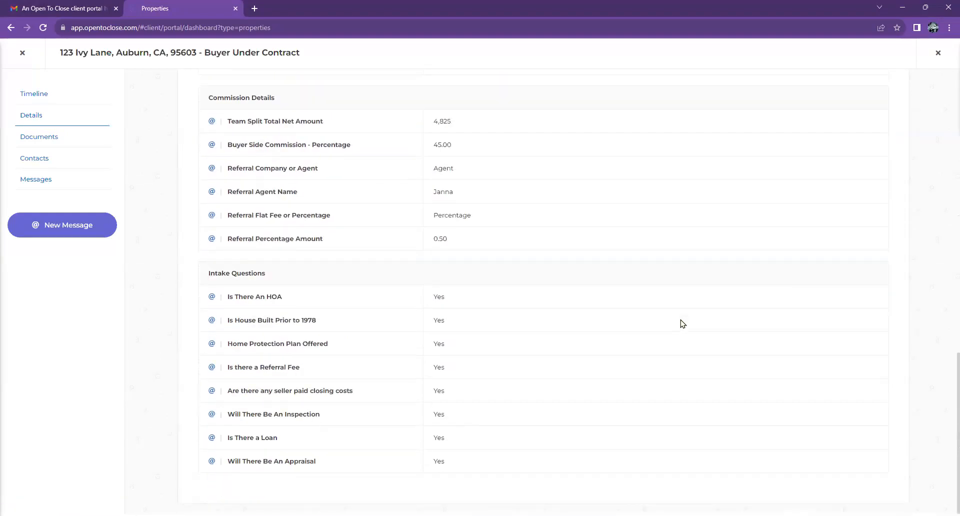
scroll(683, 323, "up", 15)
left_click(37, 138)
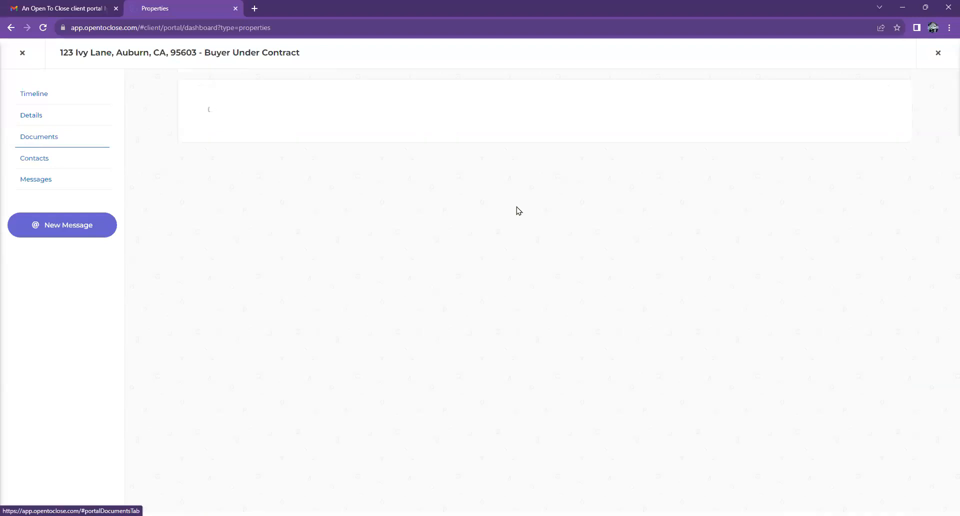
scroll(622, 268, "down", 4)
scroll(639, 276, "down", 10)
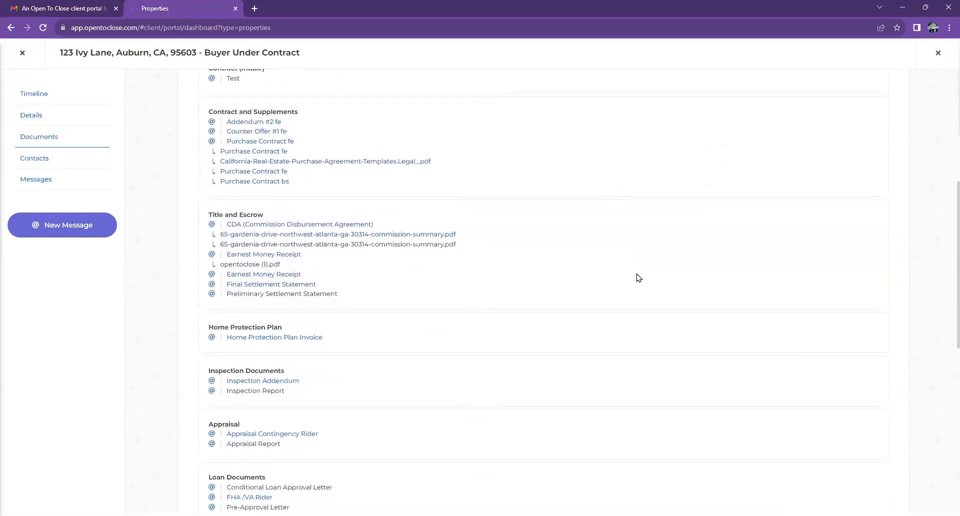
Review the Contacts and Messages pages, then close the property portal preview.
left_click(33, 159)
scroll(425, 175, "down", 5)
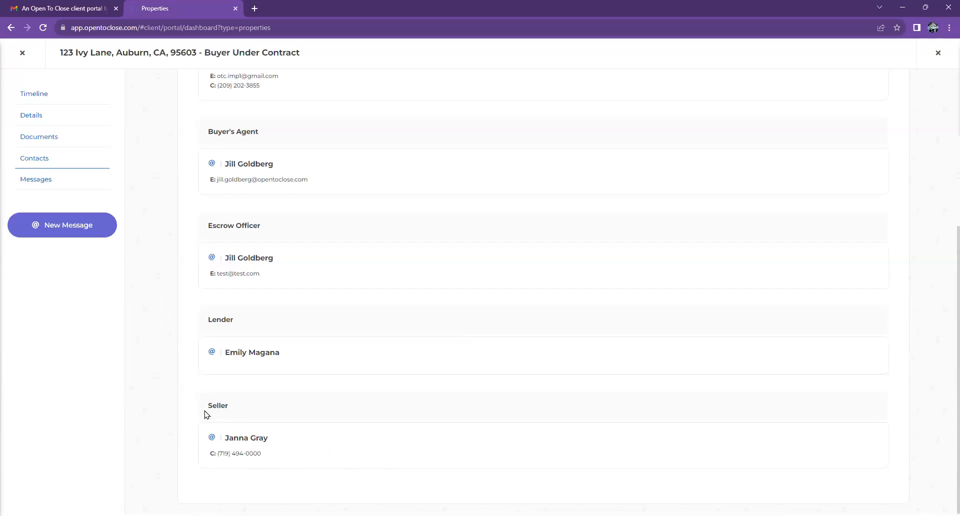
scroll(341, 426, "up", 5)
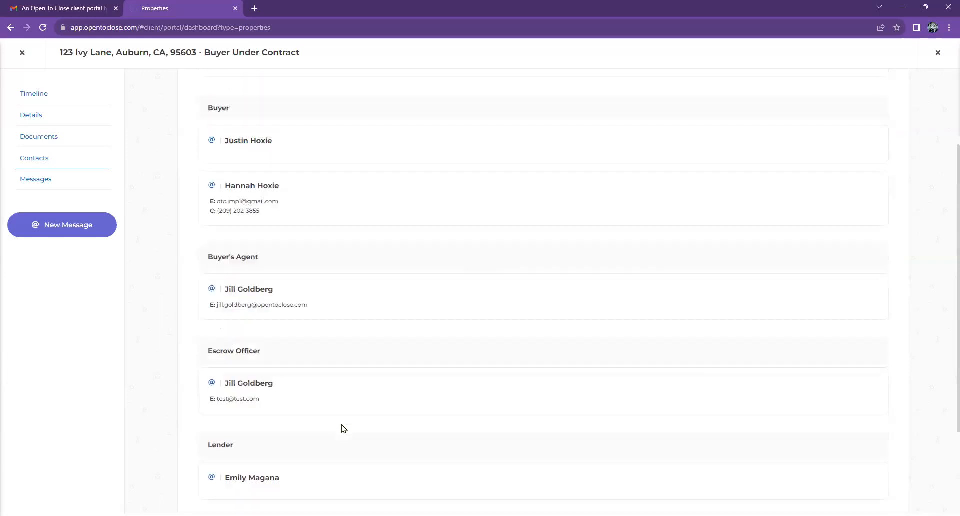
left_click(43, 183)
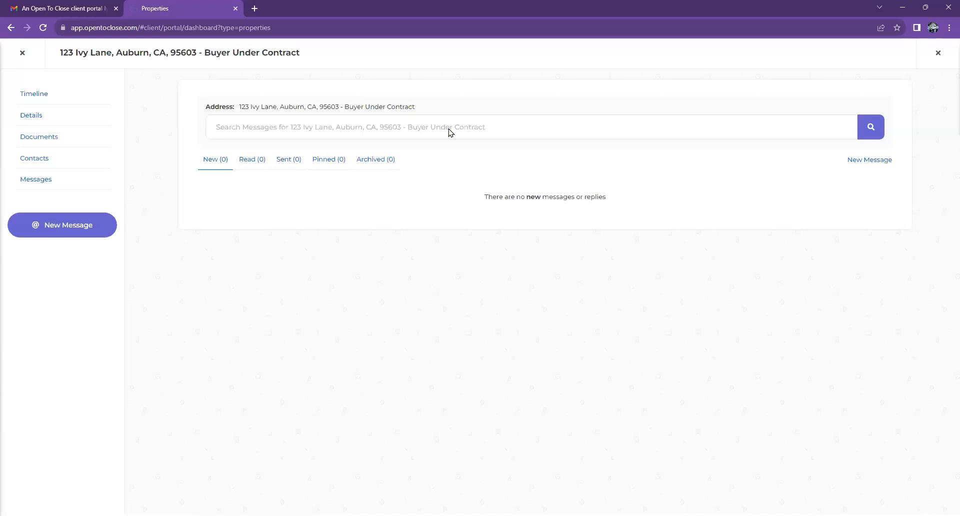
left_click(20, 57)
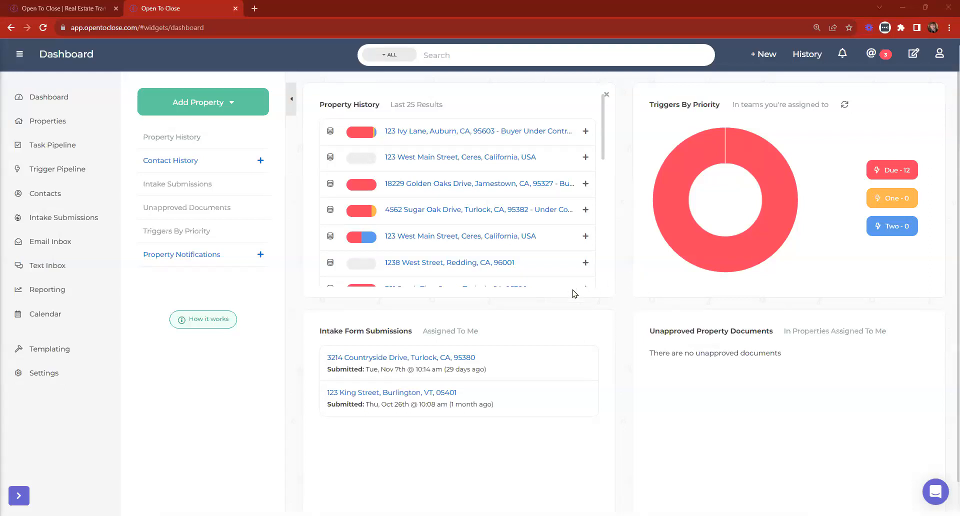
Open the Field Editor from the Templating menu.
left_click(29, 357)
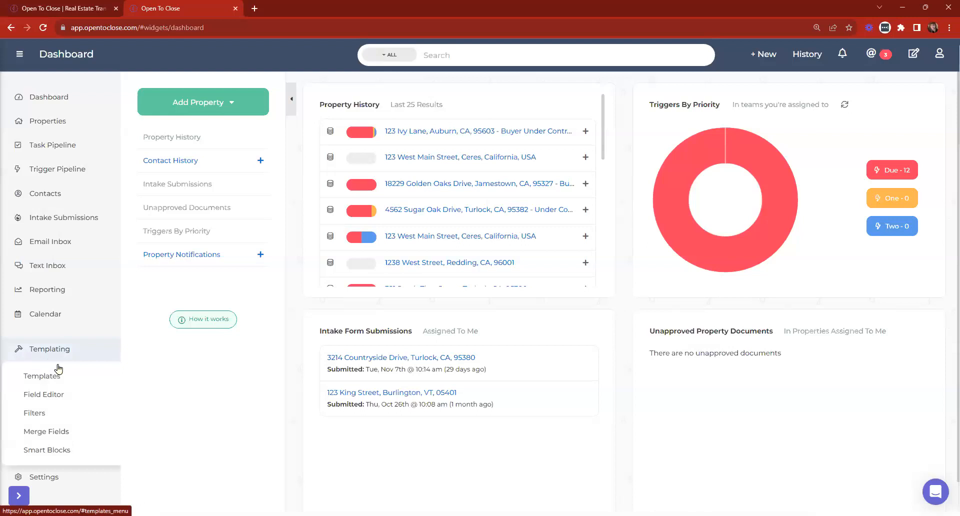
left_click(48, 398)
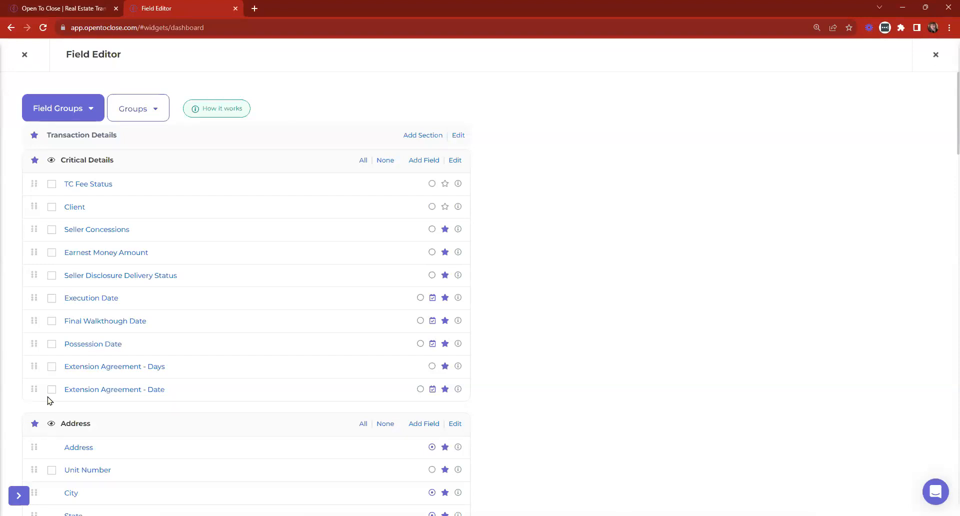
left_click_drag(44, 135, 128, 131)
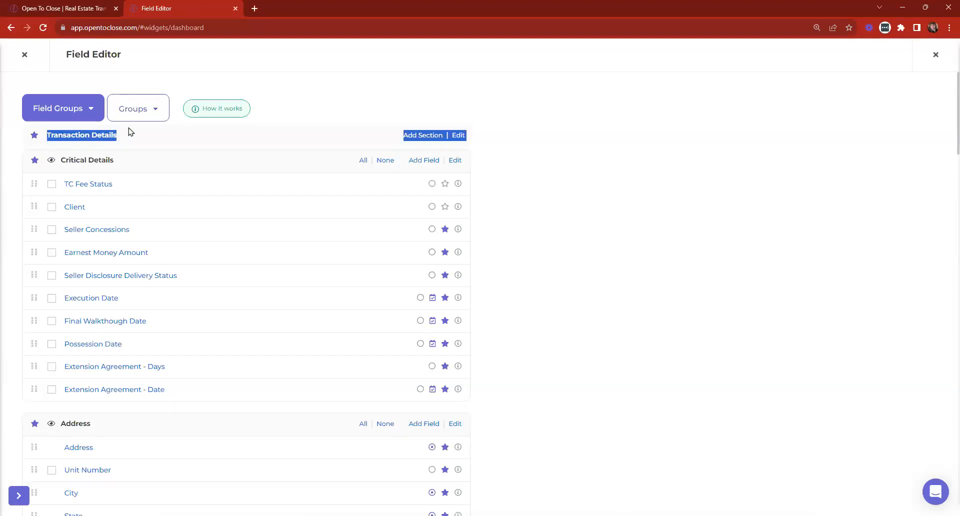
left_click(134, 134)
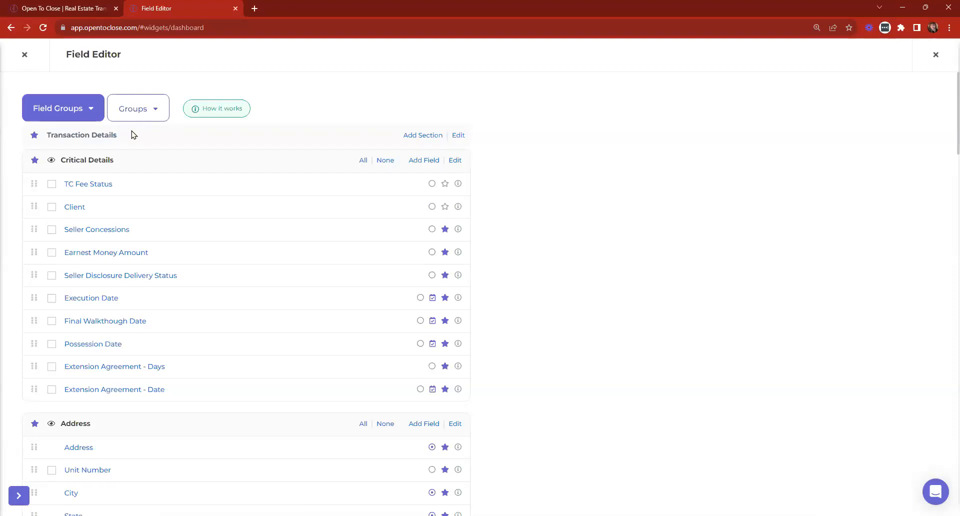
Switch to the Listing Details field group and scroll down to Listing Dates.
left_click(60, 109)
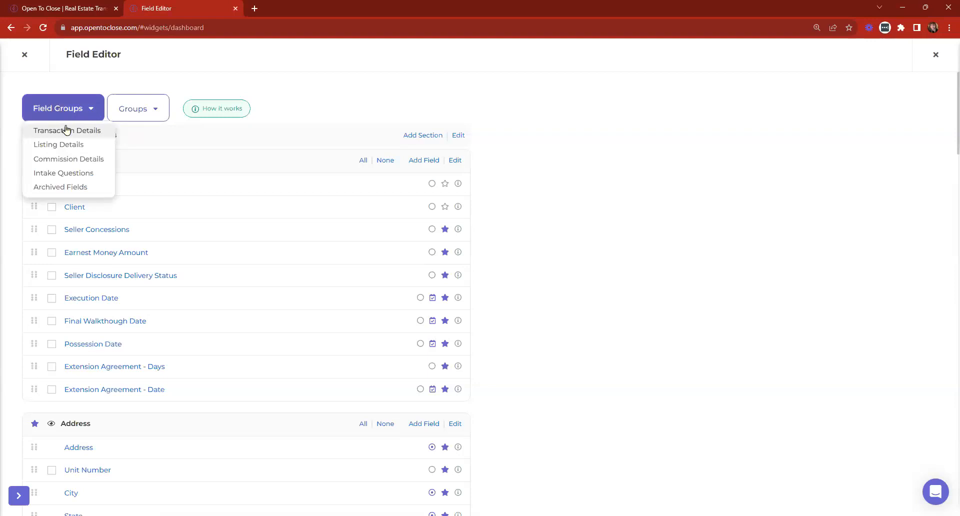
left_click(53, 146)
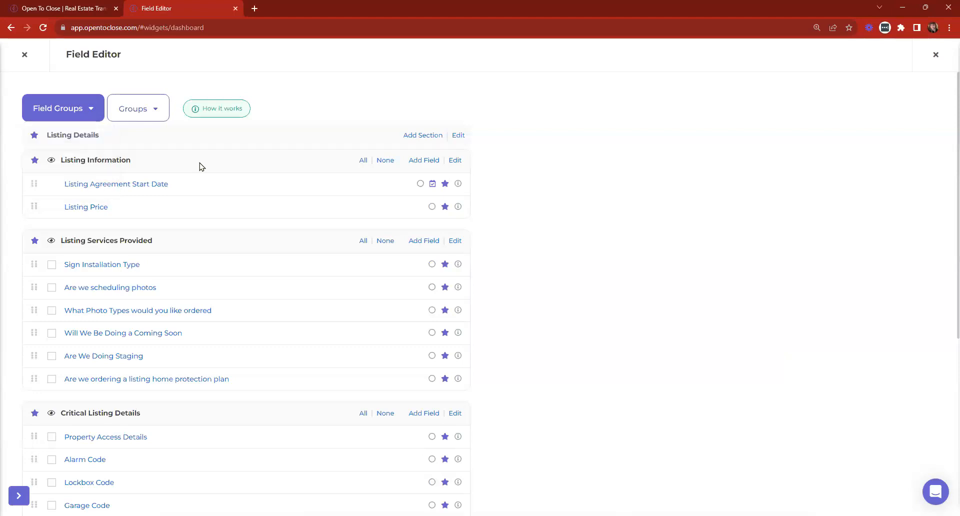
scroll(236, 216, "down", 4)
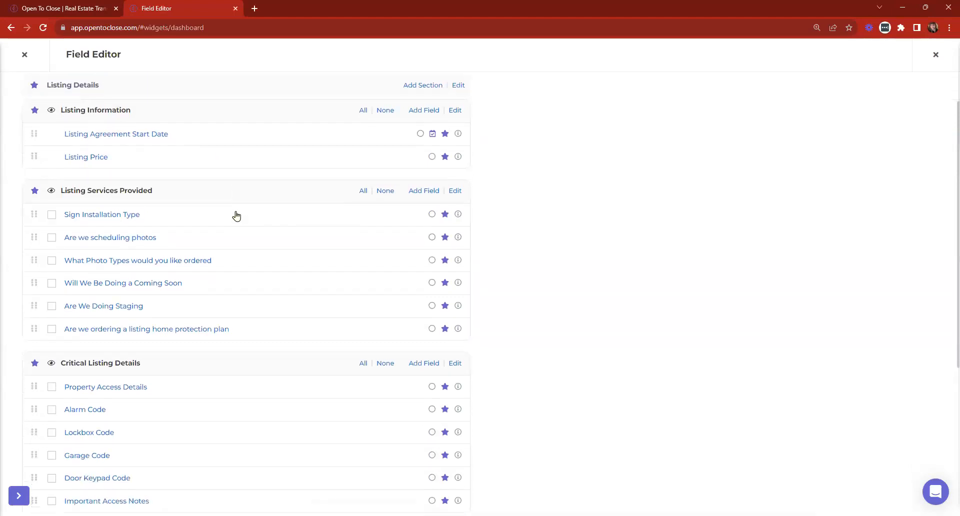
scroll(235, 215, "up", 4)
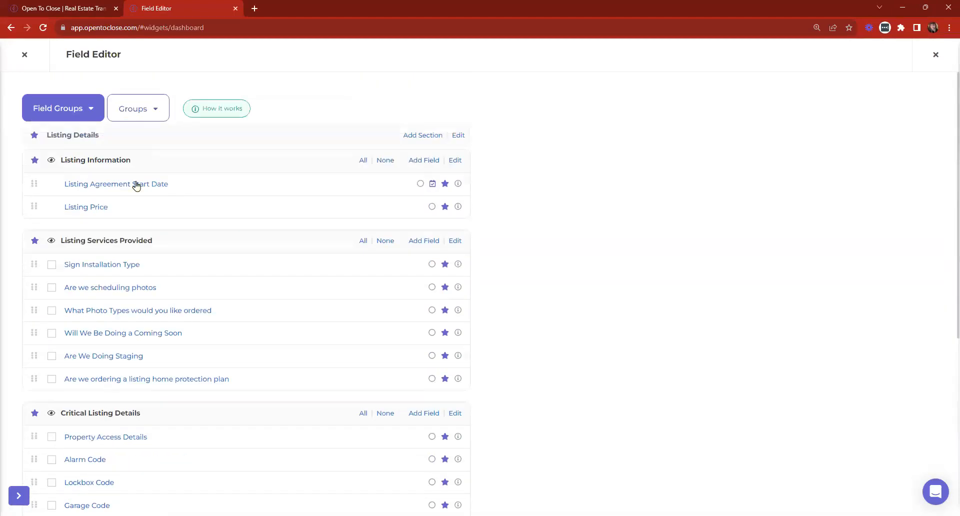
scroll(103, 160, "down", 3)
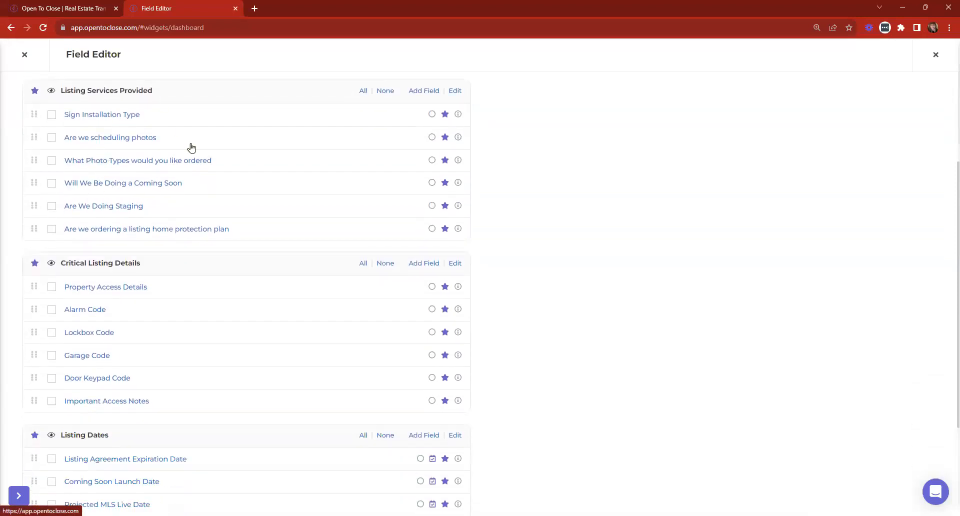
scroll(210, 180, "down", 3)
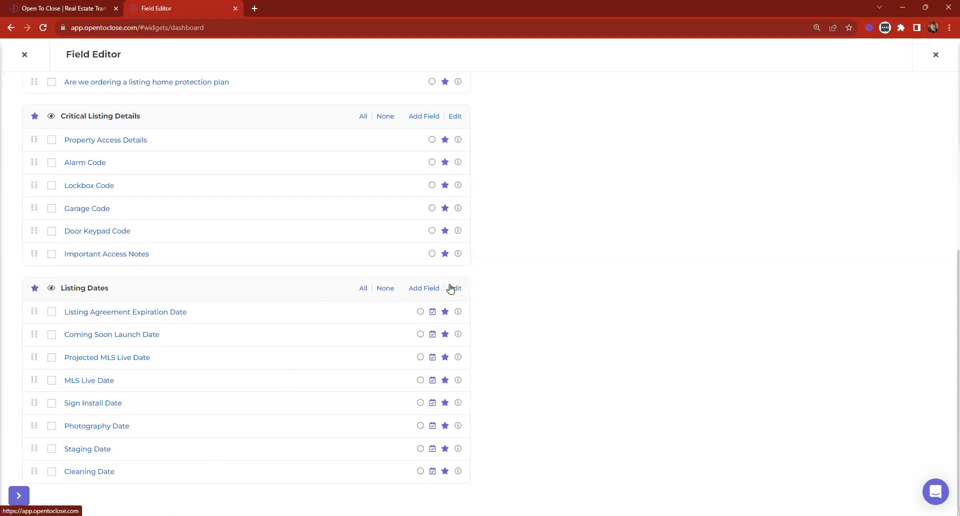
Start a new Listing Dates field labelled 'Open House Date' with merge field open_house_date.
left_click(426, 289)
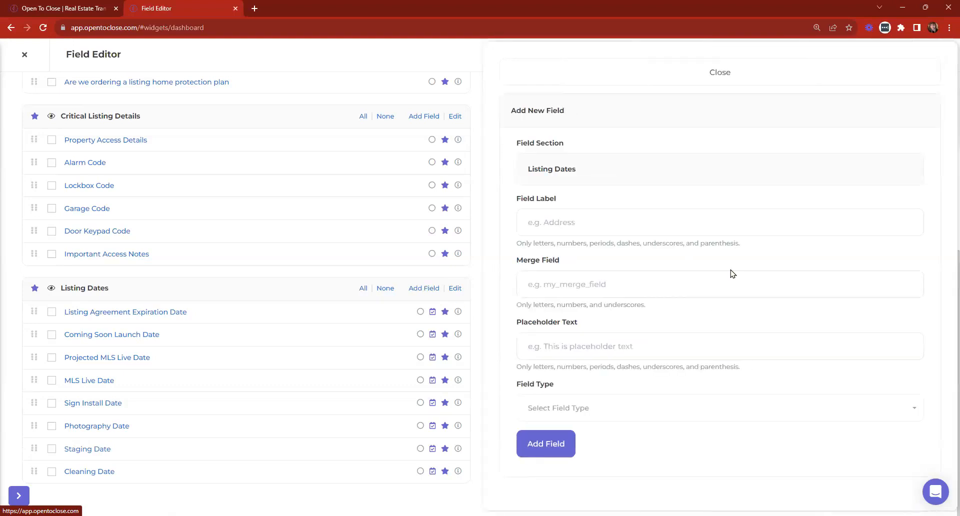
left_click(628, 224)
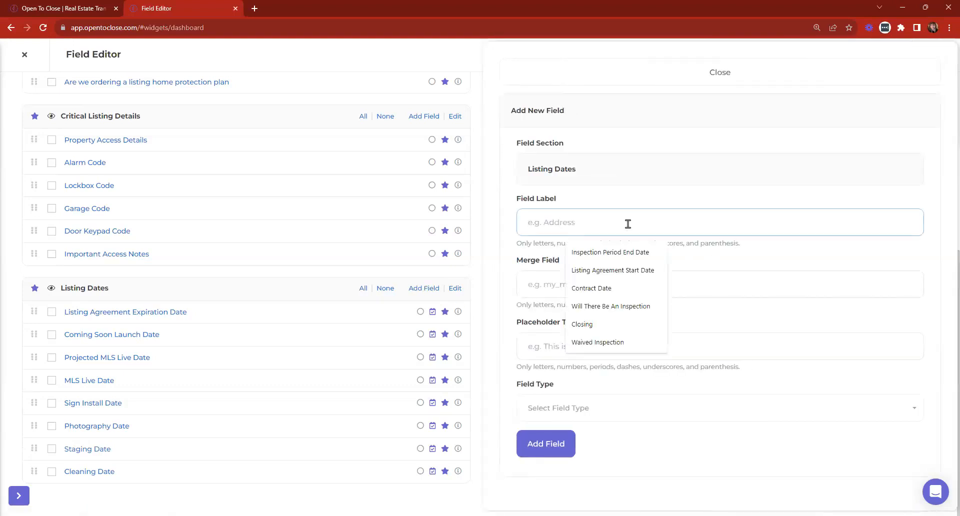
type("Open House Date")
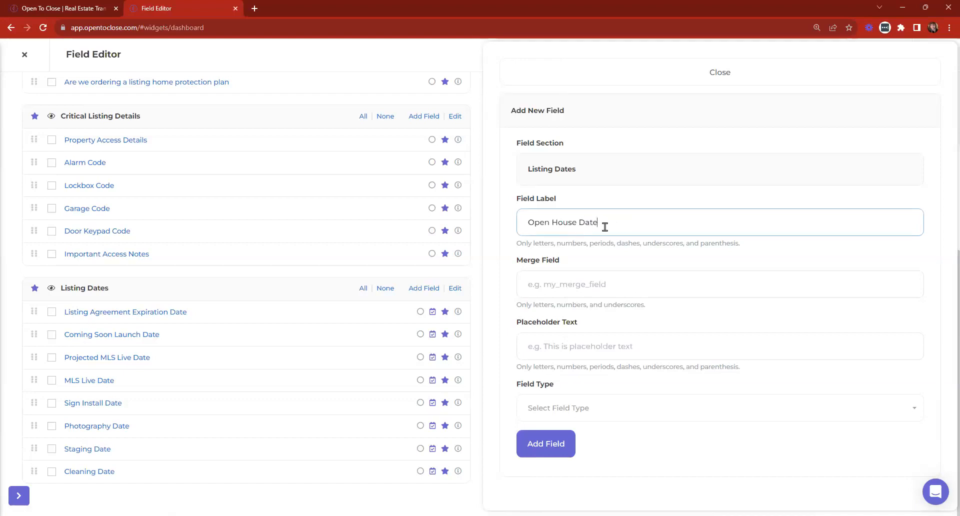
triple_click(605, 227)
left_click(585, 280)
type("open_house_date")
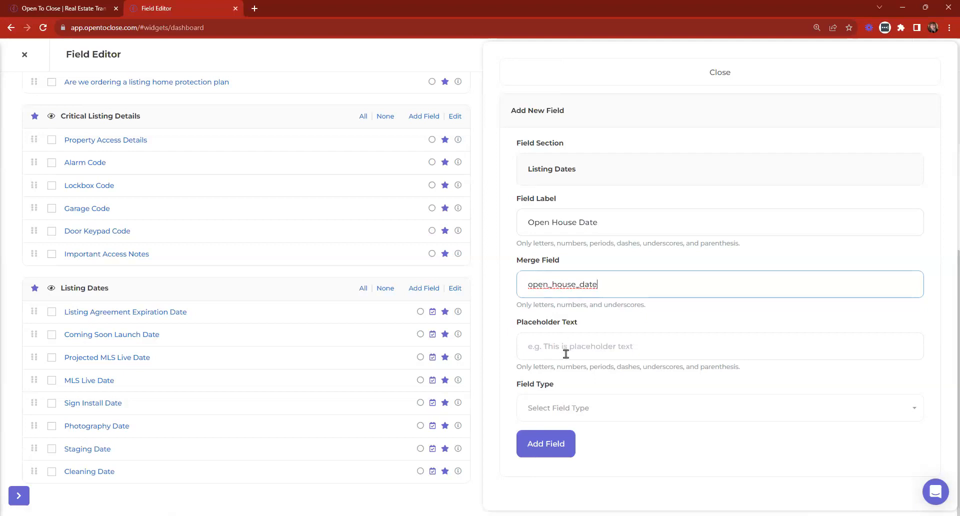
Set the field type to Date with time required, and add the field.
left_click(573, 404)
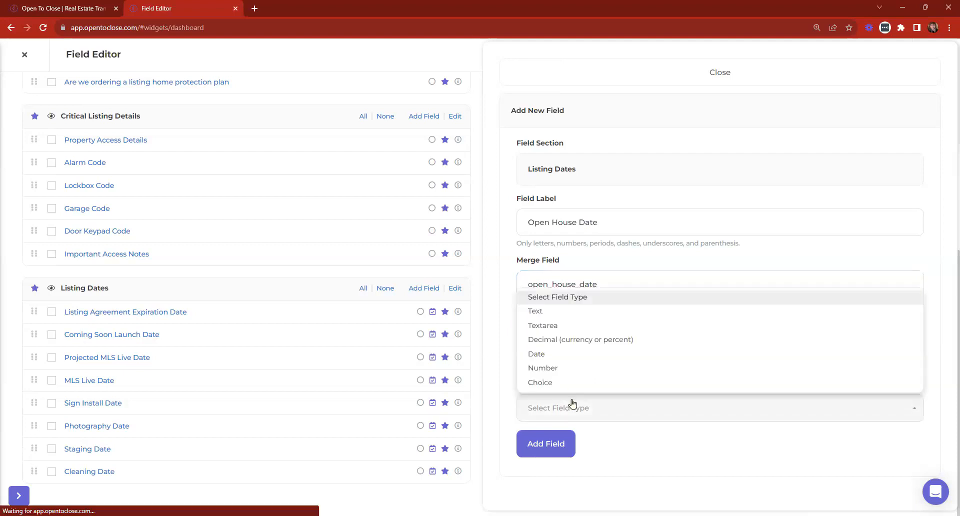
left_click(548, 355)
scroll(568, 360, "down", 2)
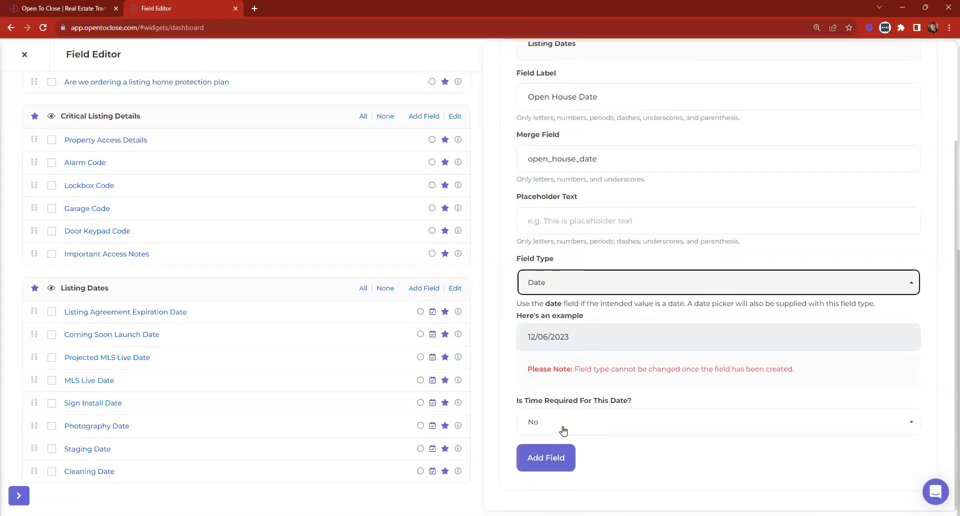
left_click(568, 419)
left_click(533, 464)
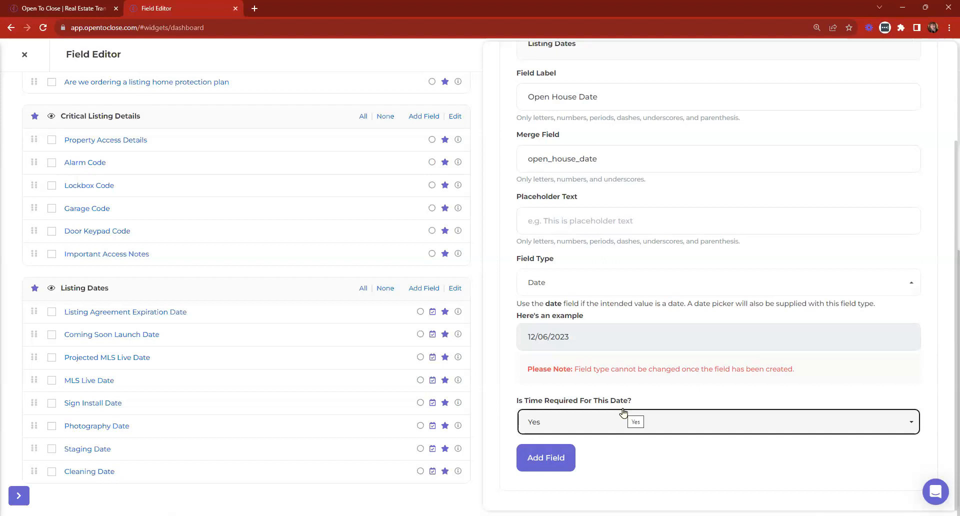
left_click(534, 458)
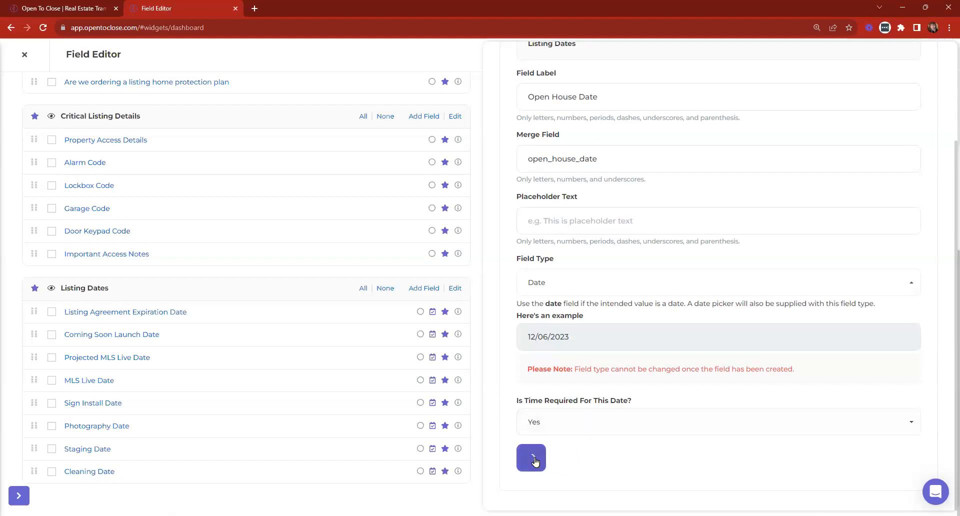
scroll(55, 333, "down", 1)
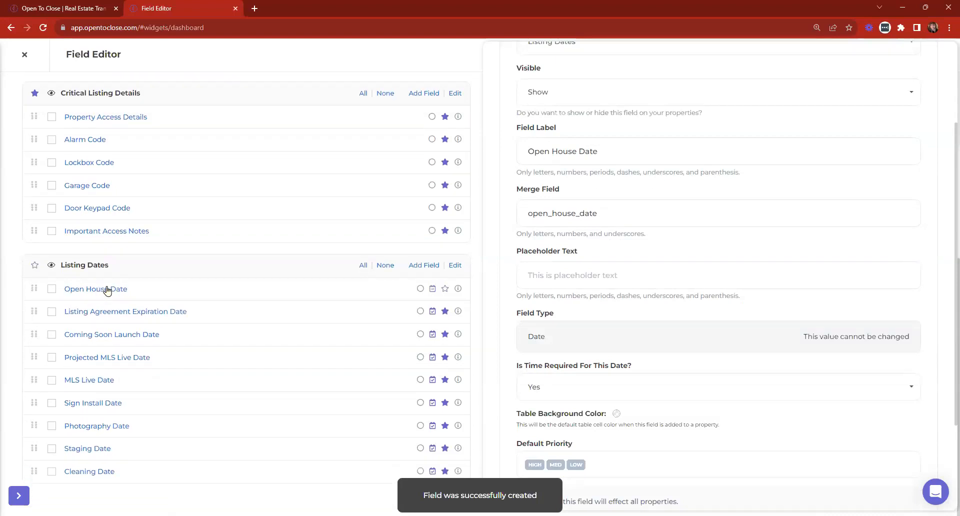
Close the field edit panel and add Open House Date to the API calendar.
scroll(561, 157, "up", 3)
left_click(564, 68)
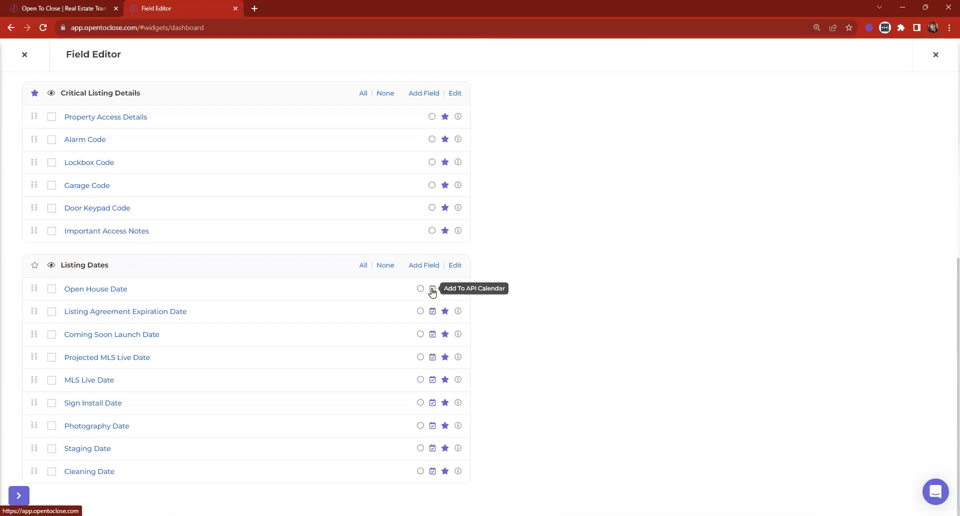
left_click(433, 290)
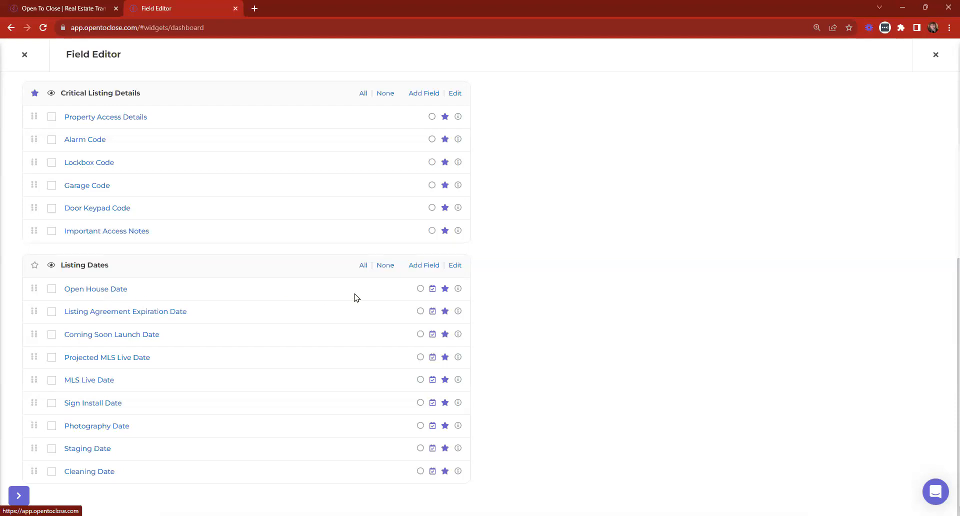
Hide Open House Date from the portal and close the Field Editor.
left_click(445, 290)
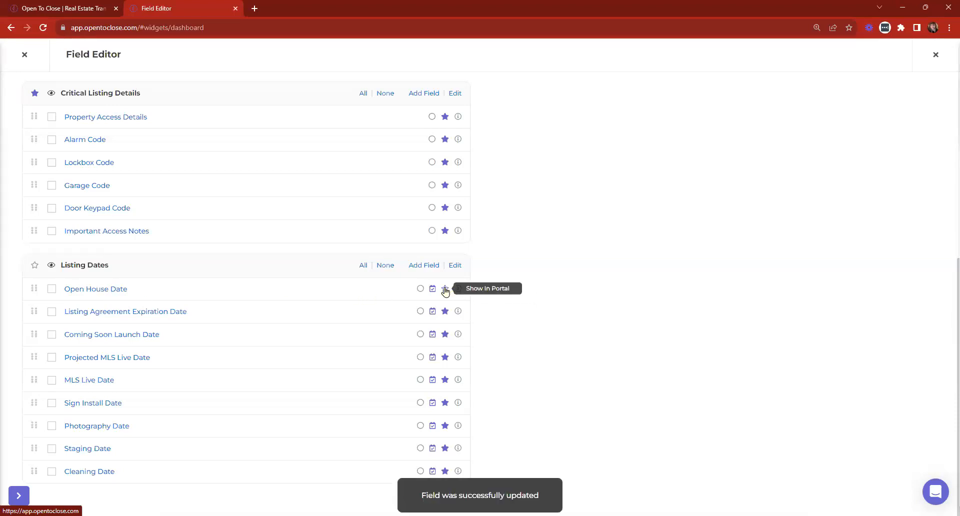
left_click(445, 290)
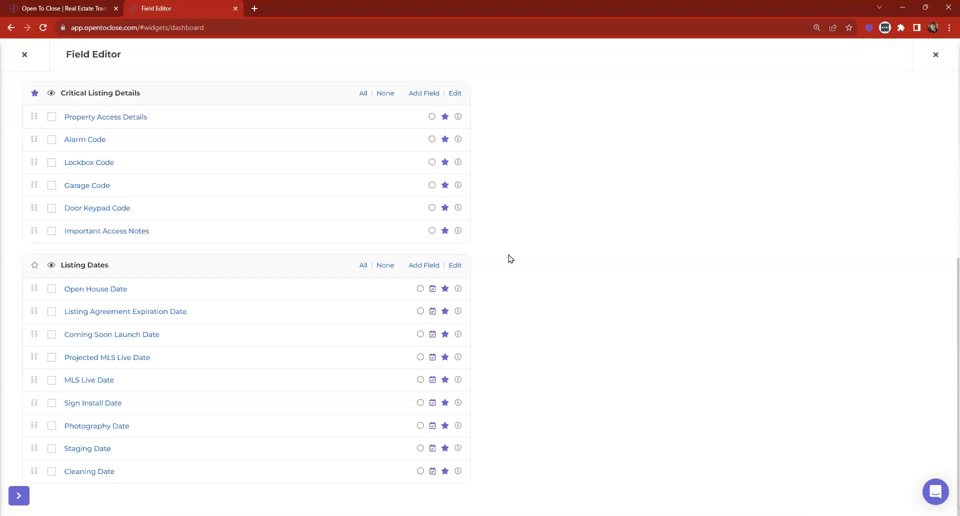
left_click(445, 289)
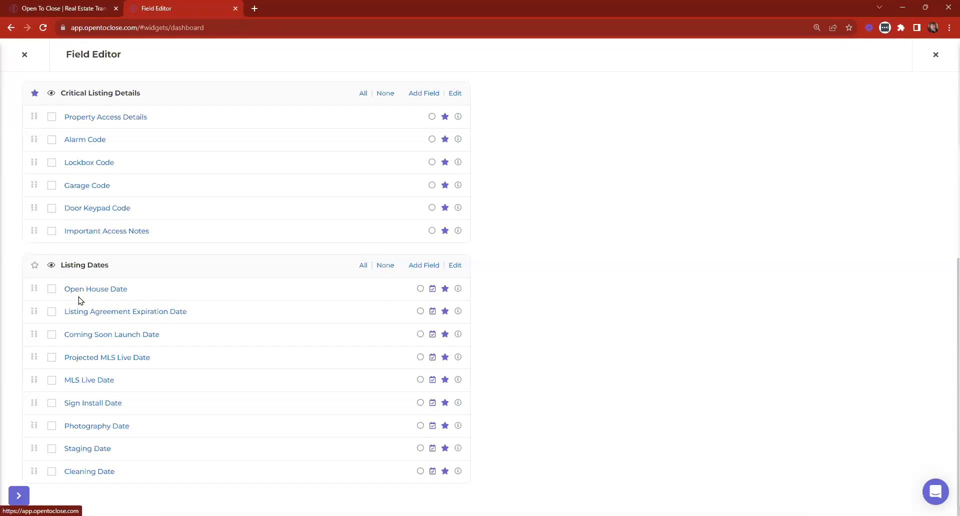
left_click(24, 54)
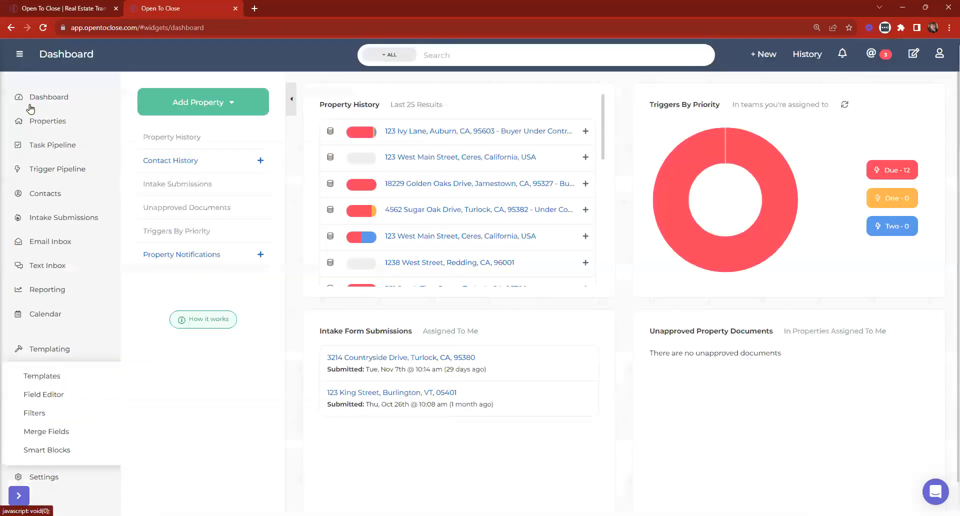
left_click(40, 376)
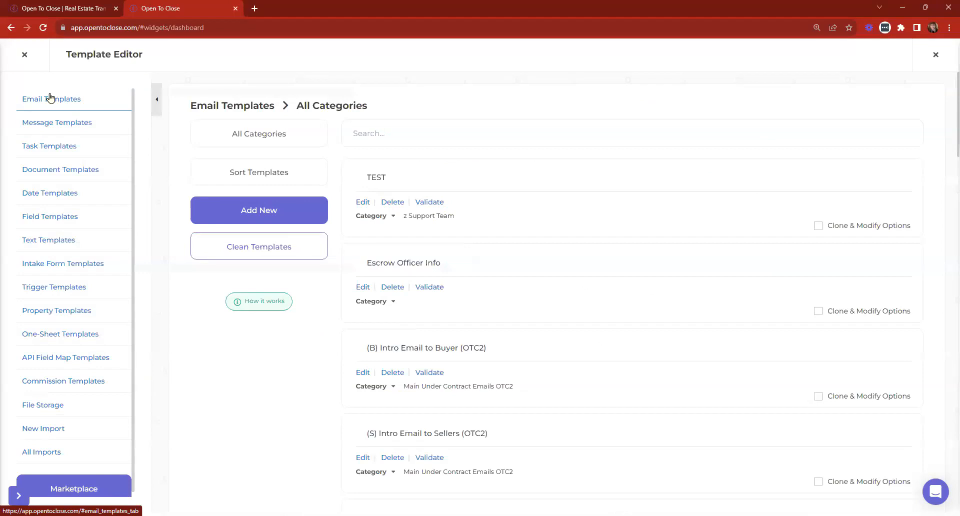
left_click(258, 174)
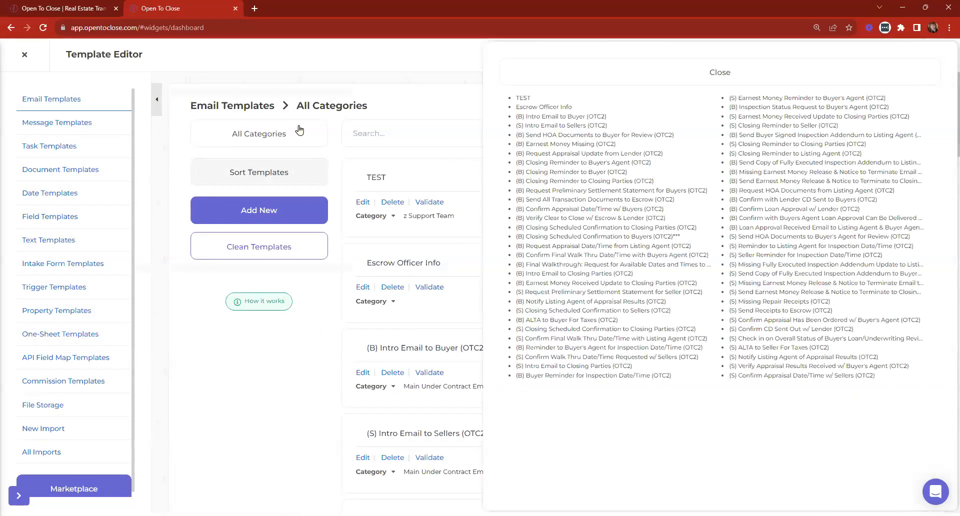
left_click(597, 72)
left_click(240, 133)
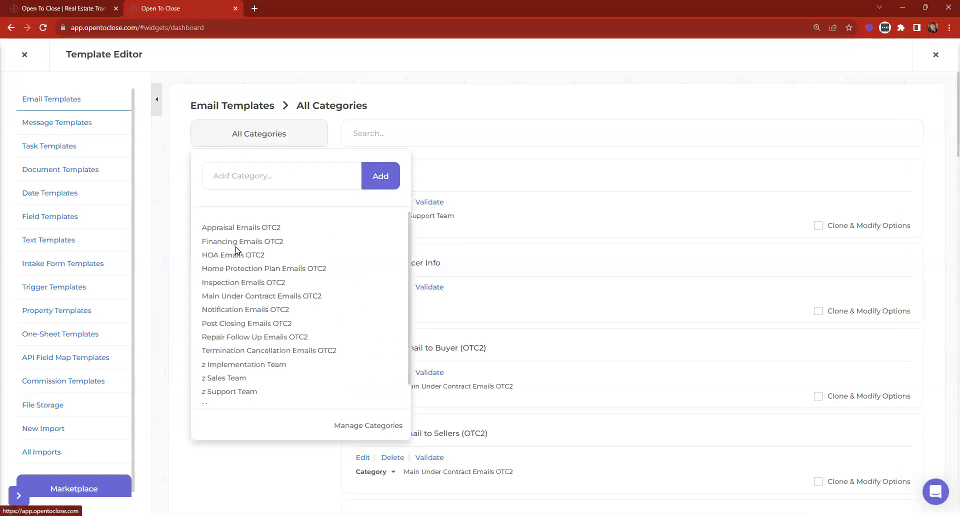
scroll(238, 250, "down", 1)
scroll(238, 251, "down", 1)
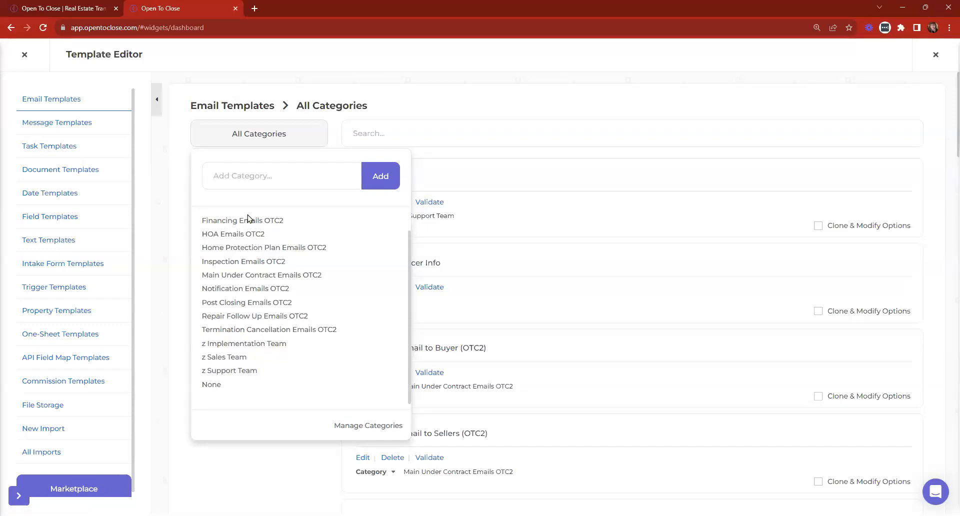
left_click(239, 128)
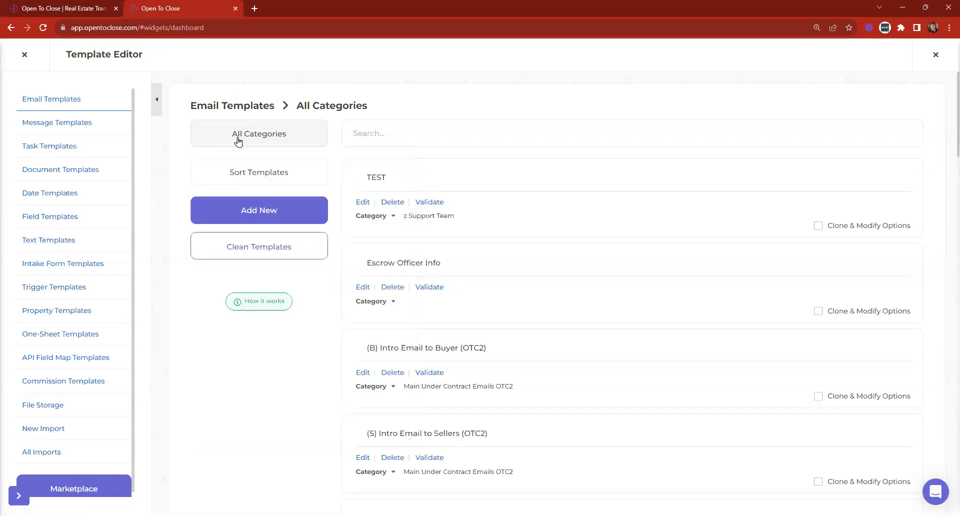
Show the full template name list and search it for 'listing'.
left_click(248, 175)
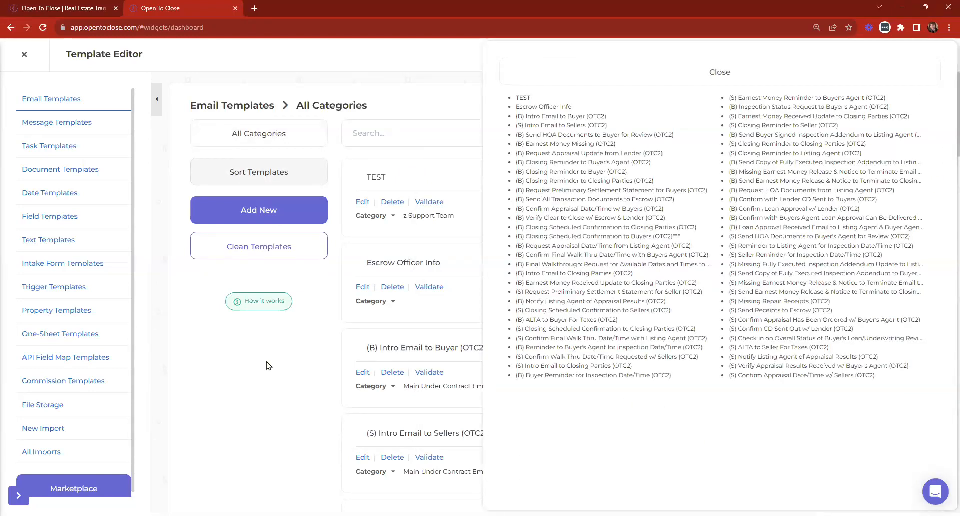
key("ctrl+f")
type("listing")
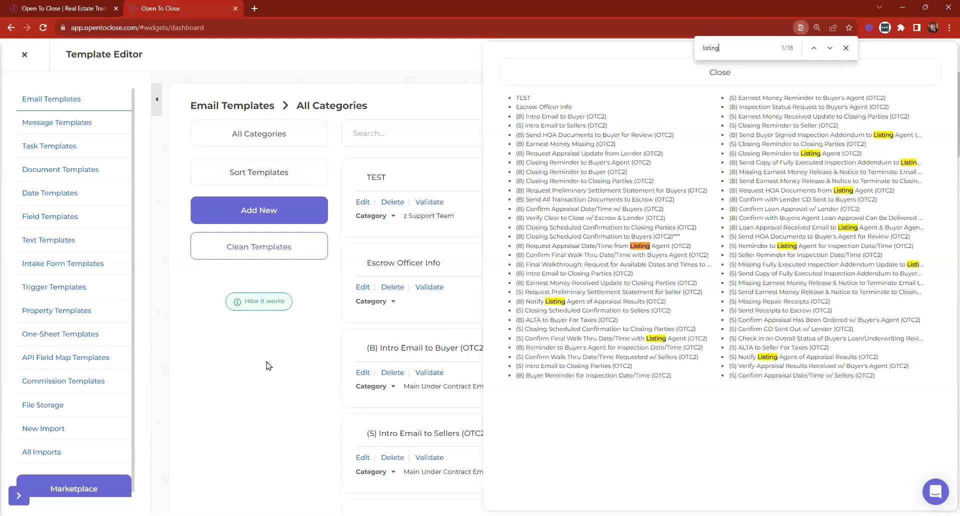
key("BackSpace")
key("BackSpace")
key("BackSpace")
key("BackSpace")
key("BackSpace")
key("BackSpace")
key("BackSpace")
type("open h")
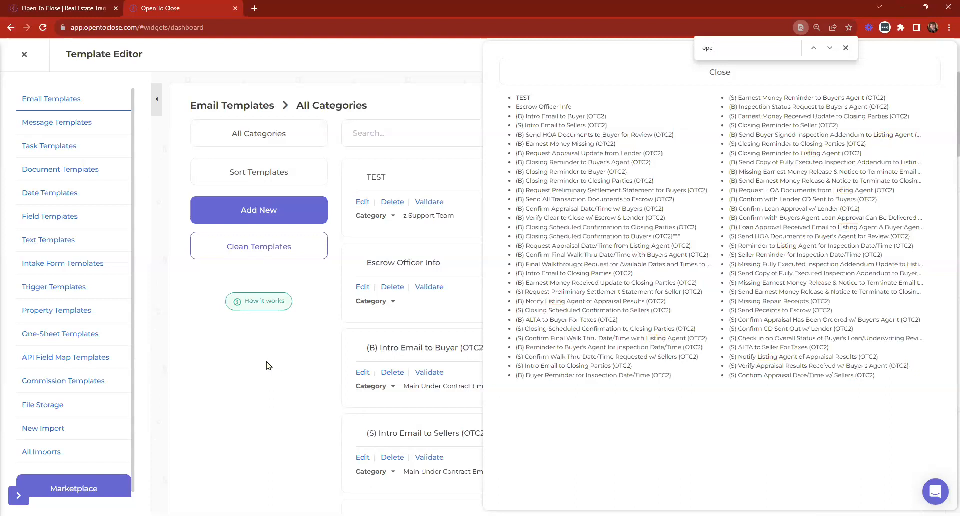
key("BackSpace")
key("BackSpace")
key("BackSpace")
key("BackSpace")
key("BackSpace")
key("BackSpace")
type("listing")
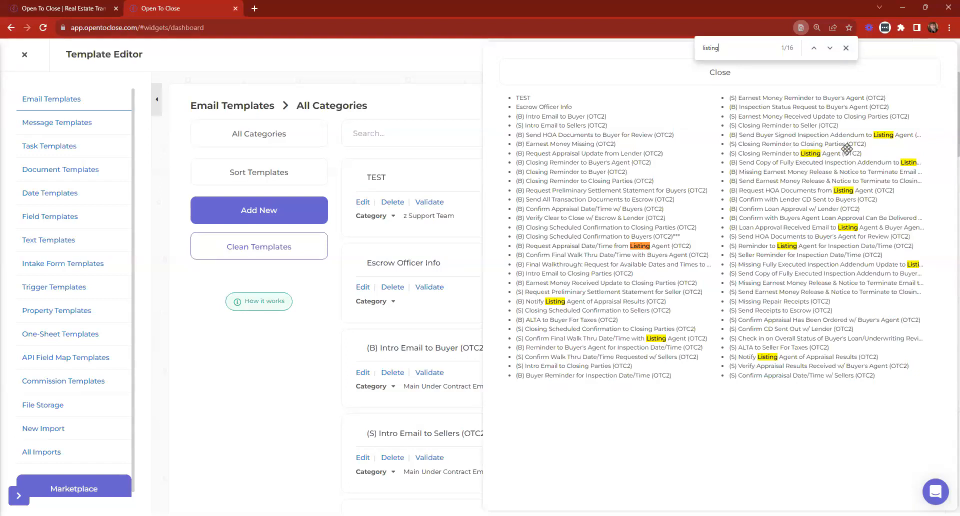
Close the search and template panels, then add an email template named 'Open House Notification (S)'.
left_click(845, 47)
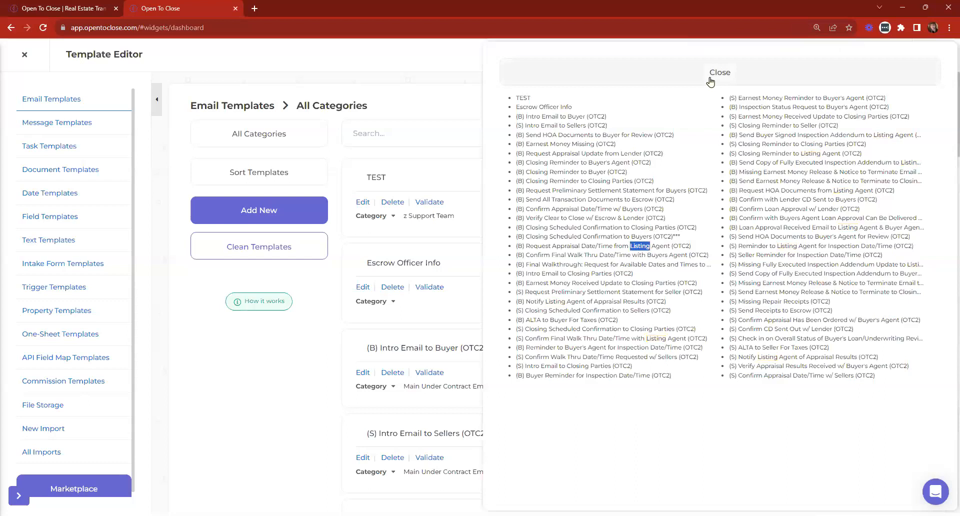
left_click(711, 80)
left_click(268, 211)
left_click(439, 270)
type("L")
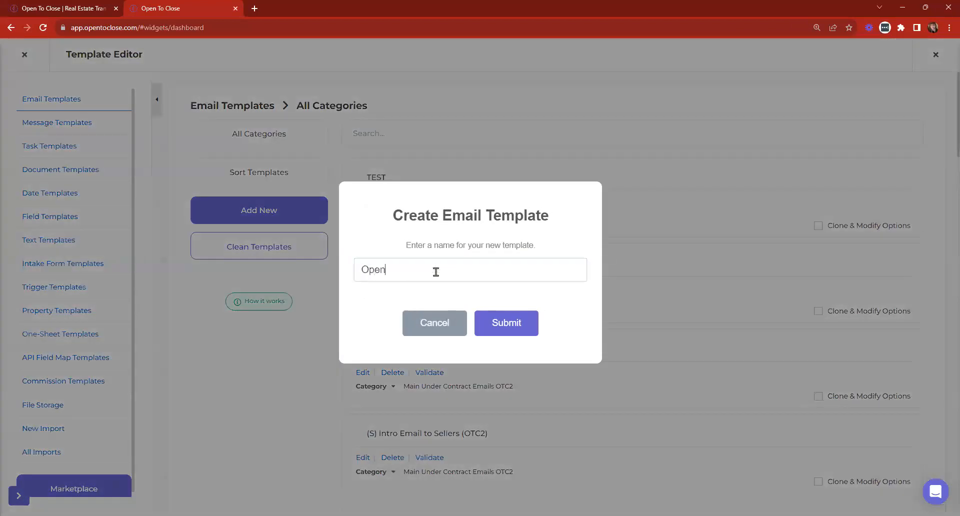
type("ouyse Notification (S")
left_click(516, 330)
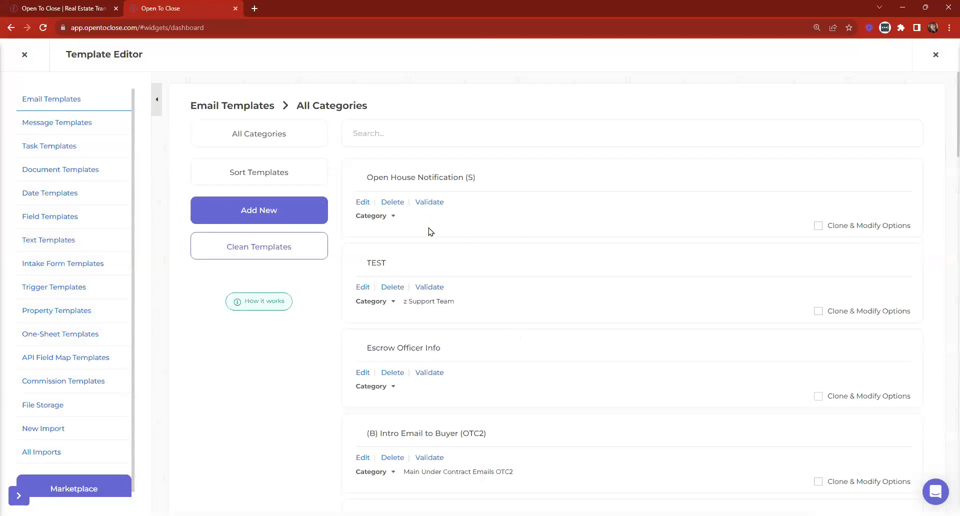
Create a 'Listing Emails OTC2' category and assign it to the Open House Notification (S) template.
left_click(391, 217)
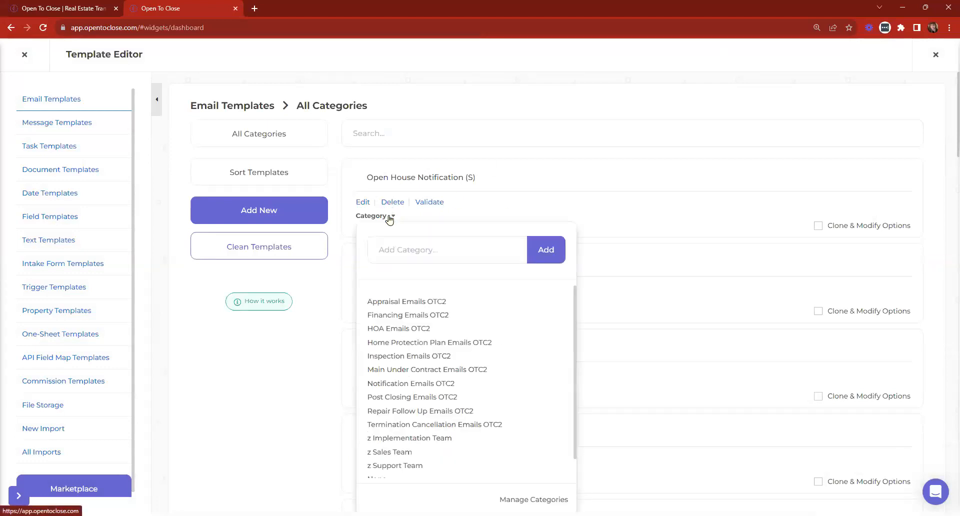
scroll(426, 315, "down", 1)
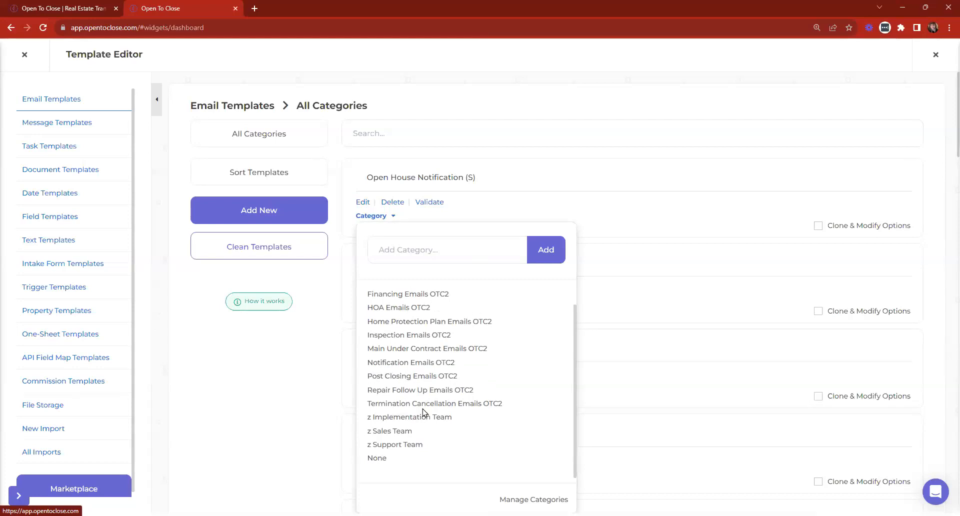
scroll(450, 368, "up", 1)
left_click(425, 242)
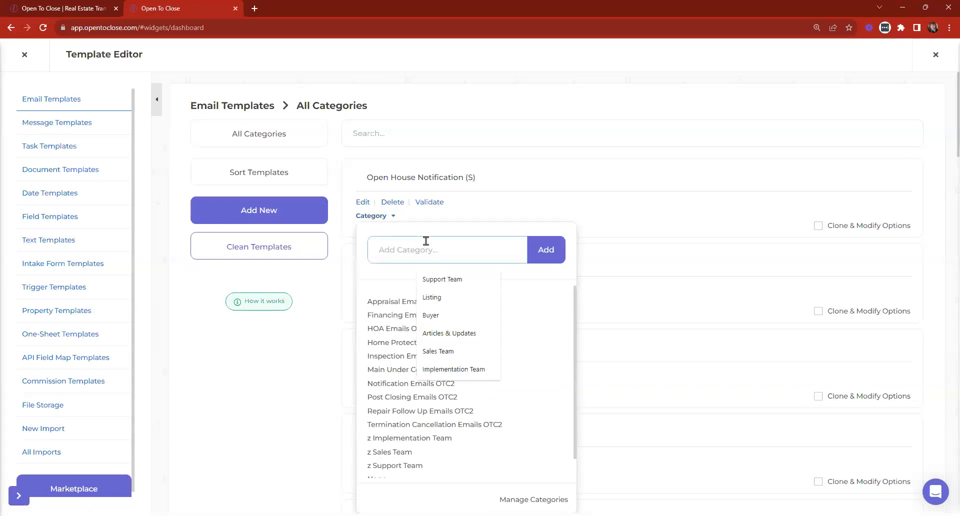
type("Listing EW")
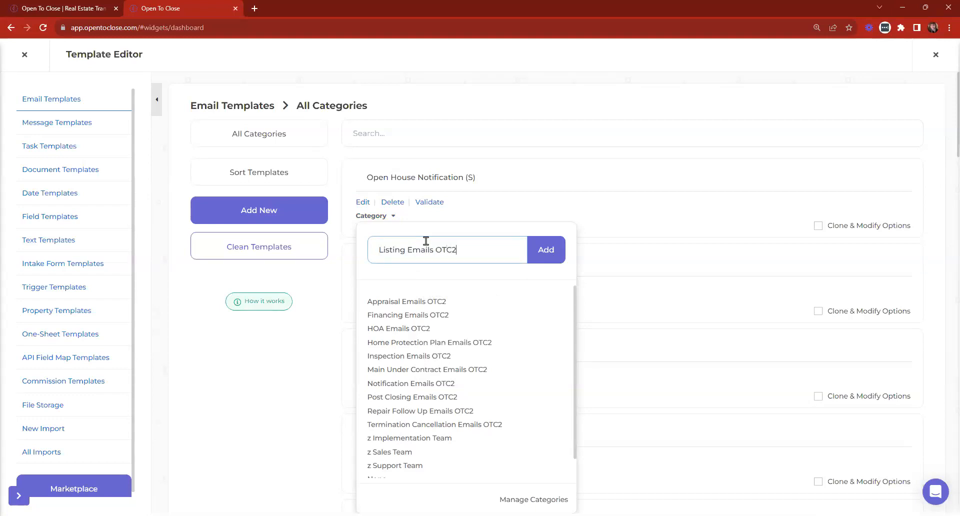
key("Return")
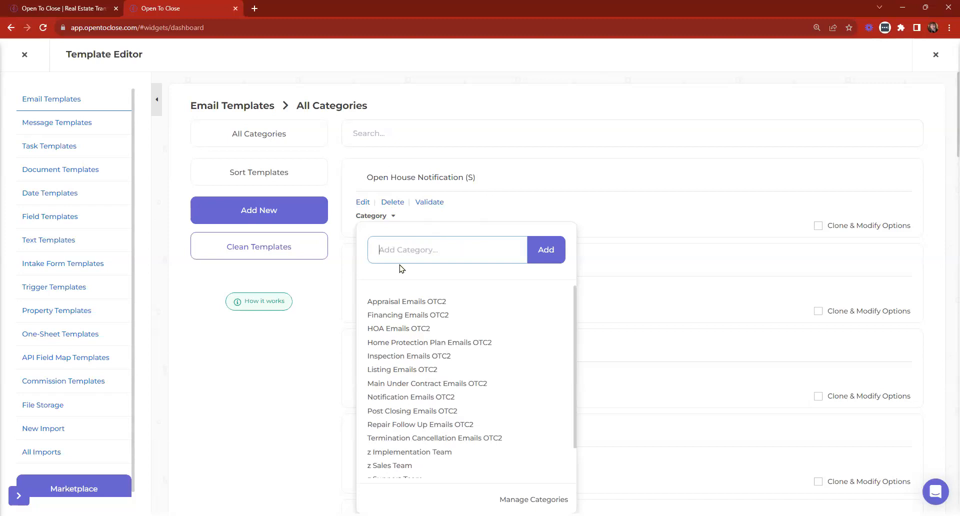
left_click(387, 370)
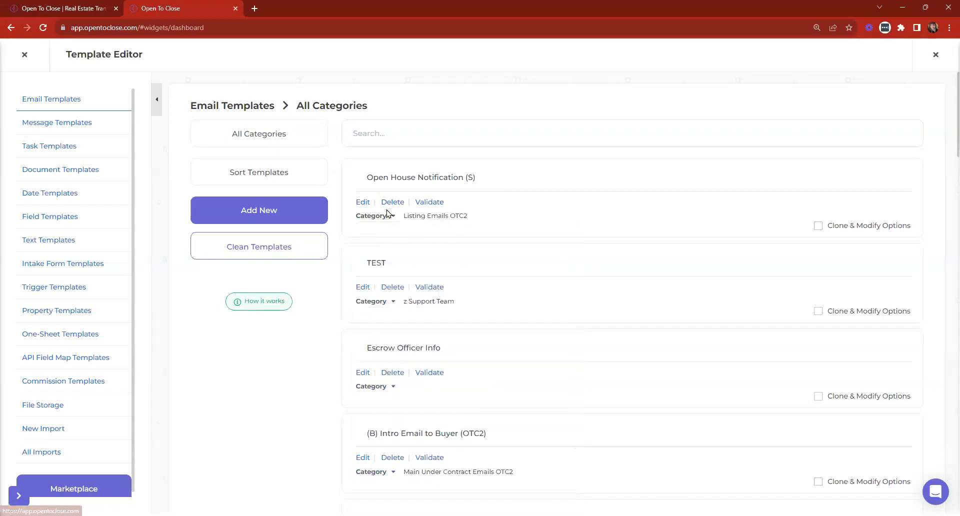
left_click(251, 135)
Open Open House Notification (S) from the Listing Emails OTC2 filter and address it to the Listing Alert role.
left_click(225, 296)
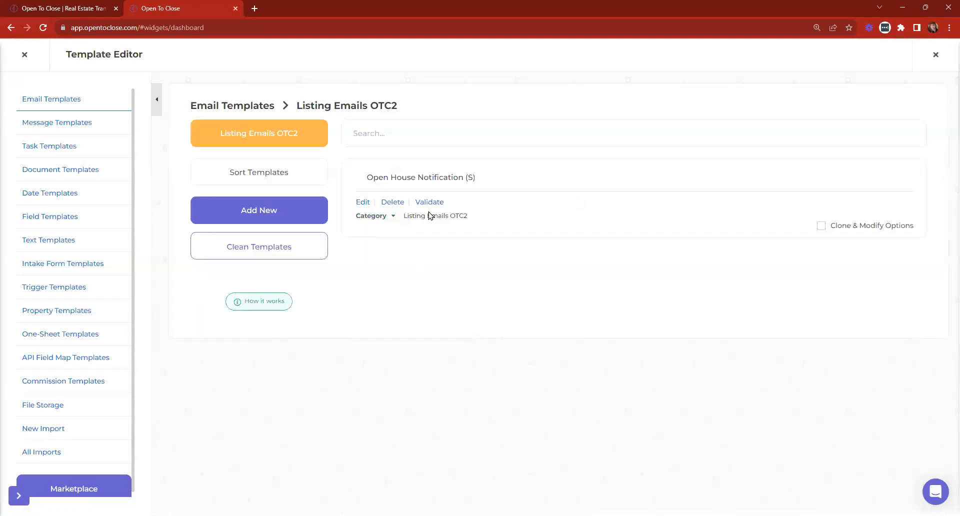
left_click(363, 203)
left_click(606, 147)
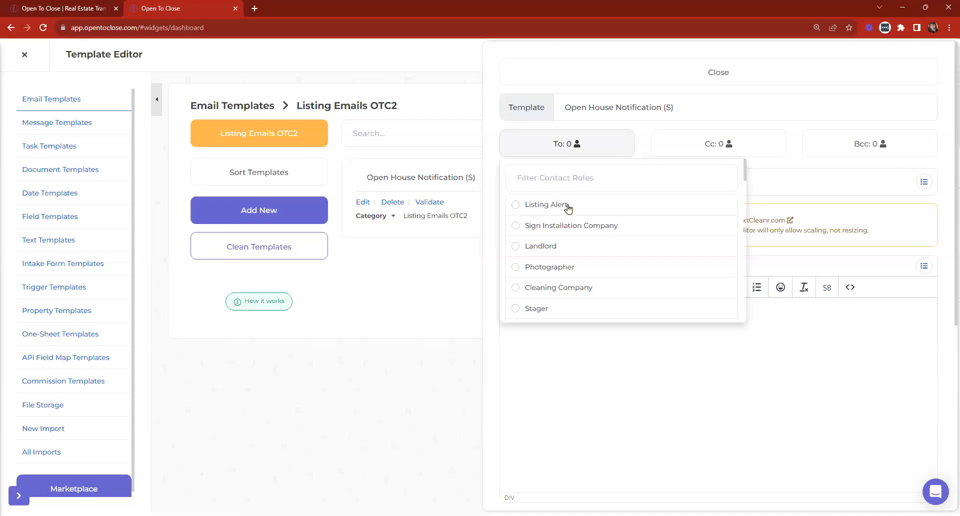
left_click(545, 209)
scroll(614, 257, "down", 5)
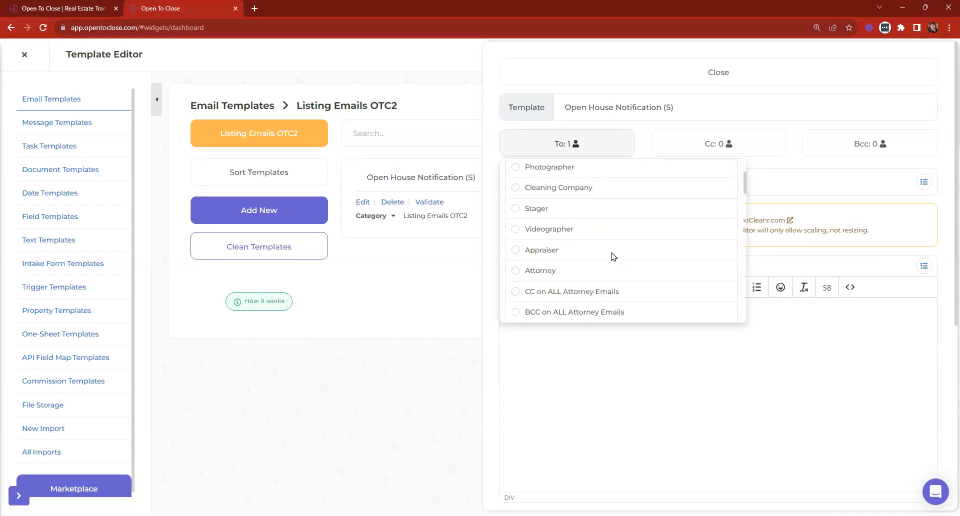
scroll(610, 261, "down", 10)
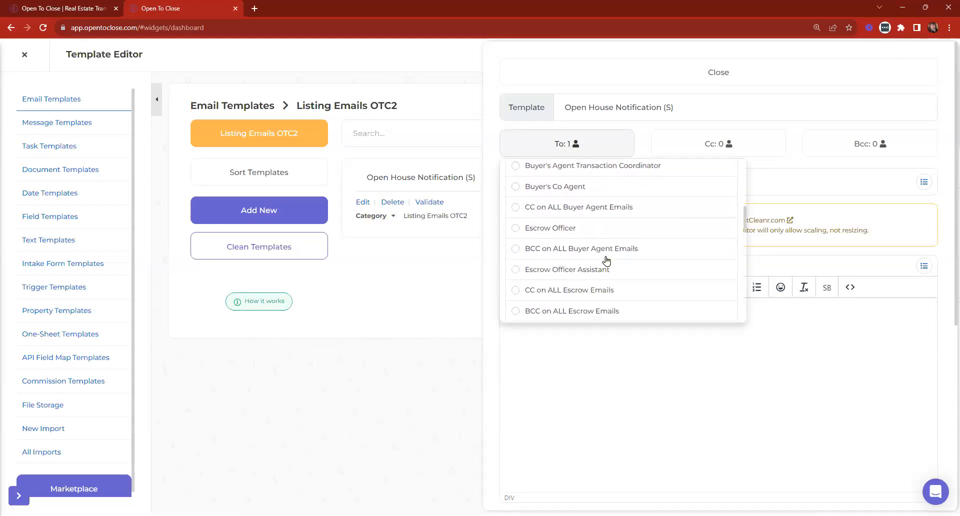
scroll(605, 258, "down", 5)
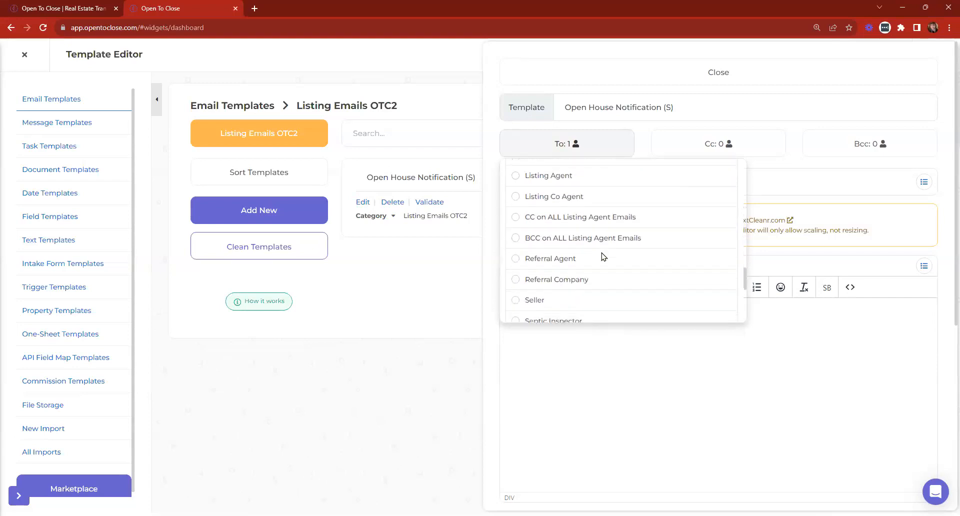
Blind-copy the Seller role on the email.
left_click(846, 150)
scroll(746, 220, "down", 10)
scroll(746, 224, "down", 6)
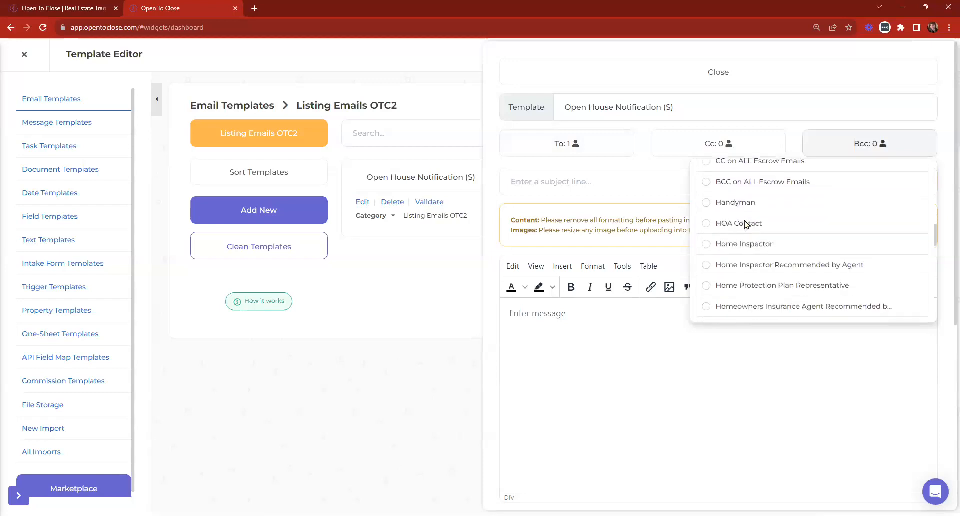
scroll(750, 243, "up", 6)
scroll(757, 248, "up", 5)
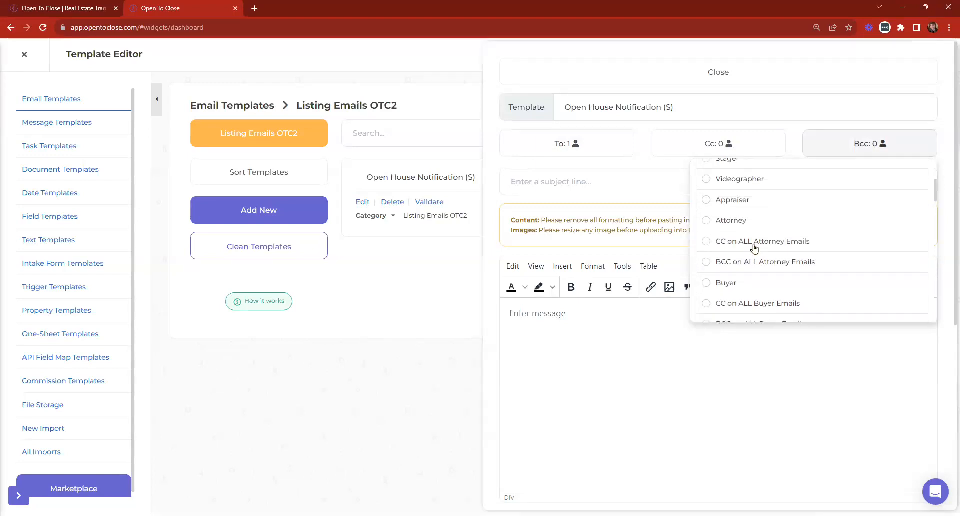
scroll(754, 247, "up", 4)
scroll(757, 244, "down", 15)
scroll(757, 243, "down", 5)
left_click(726, 197)
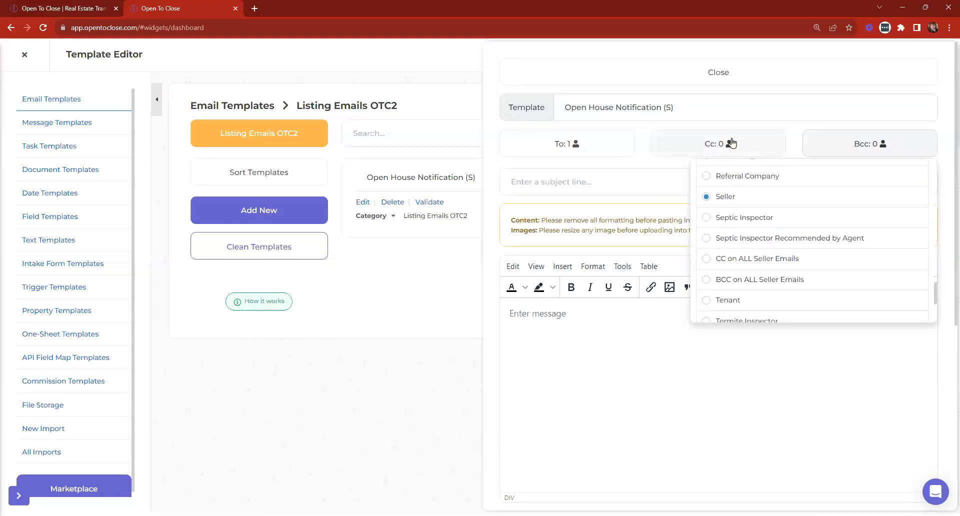
Cc the Listing Agent, Listing Co Agent and CC on ALL Listing Agent Emails roles.
left_click(728, 144)
scroll(691, 198, "down", 10)
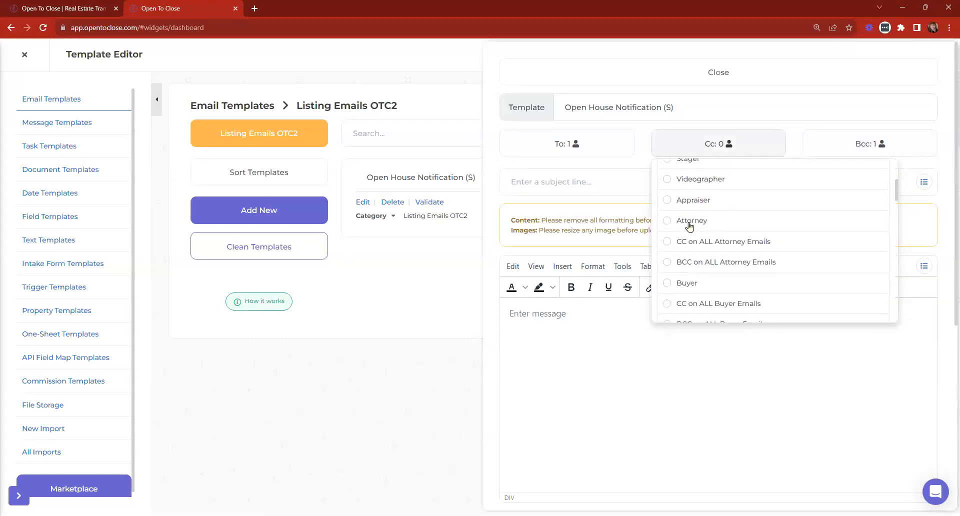
scroll(691, 228, "down", 5)
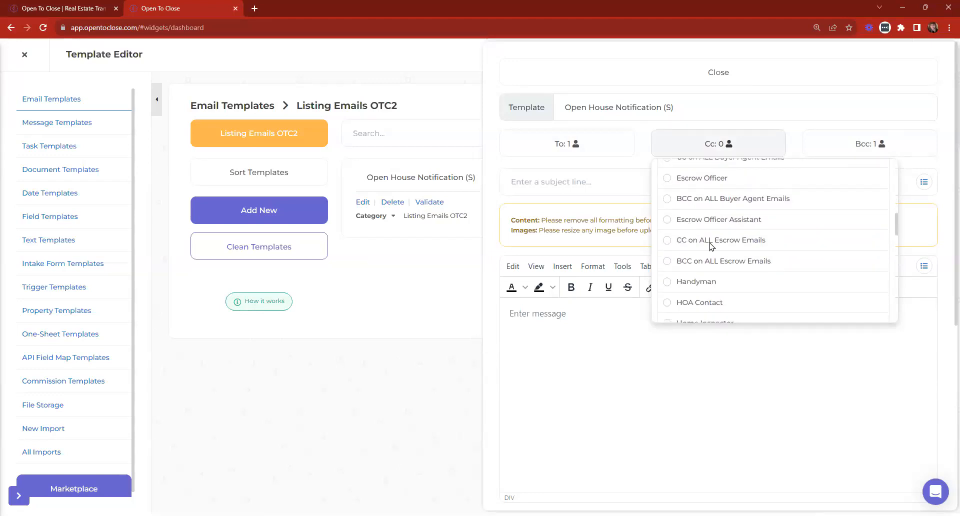
scroll(709, 255, "down", 5)
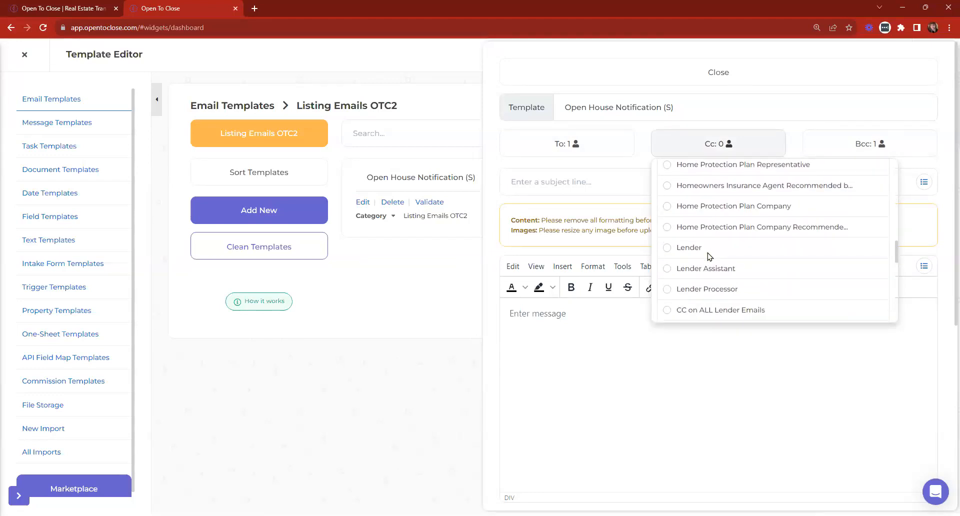
scroll(707, 256, "down", 2)
left_click(684, 176)
left_click(681, 193)
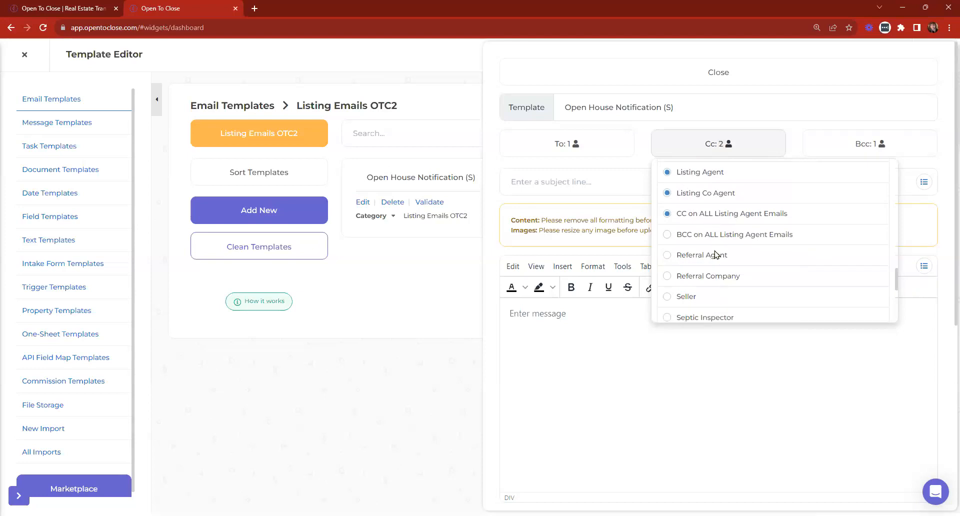
left_click(719, 145)
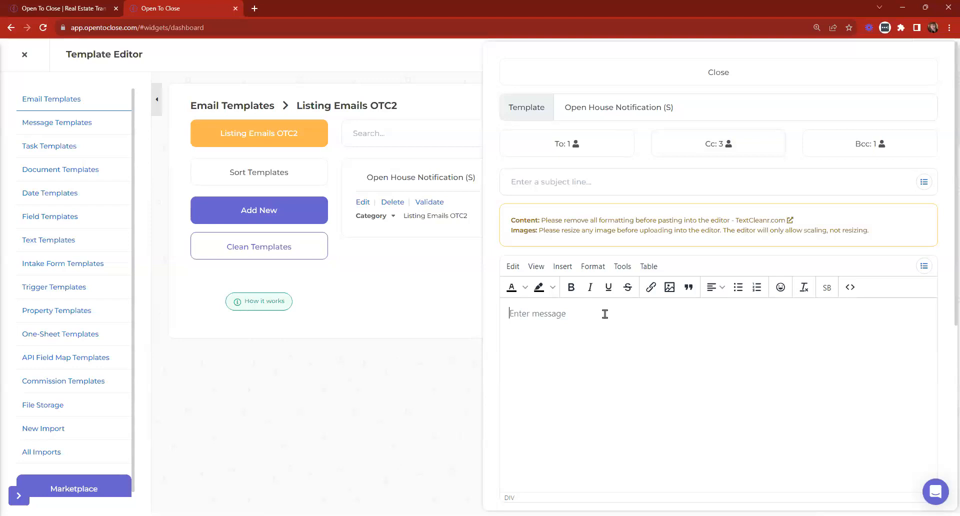
Write 'Great News!' and 'We have an Open House on' as the email body's opening lines.
type("hELL")
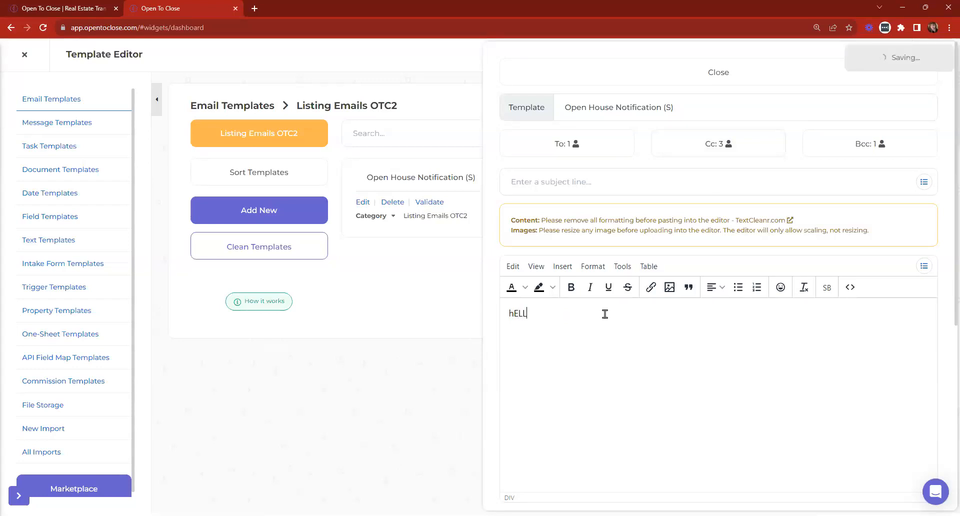
key("BackSpace")
key("BackSpace")
key("BackSpace")
key("BackSpace")
type("Great News!")
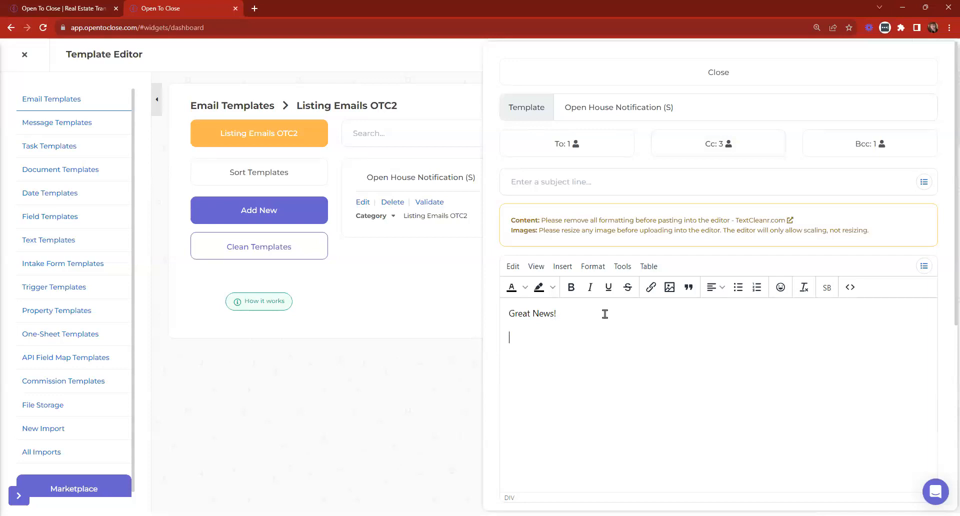
key("BackSpace")
type("We have an Open House on")
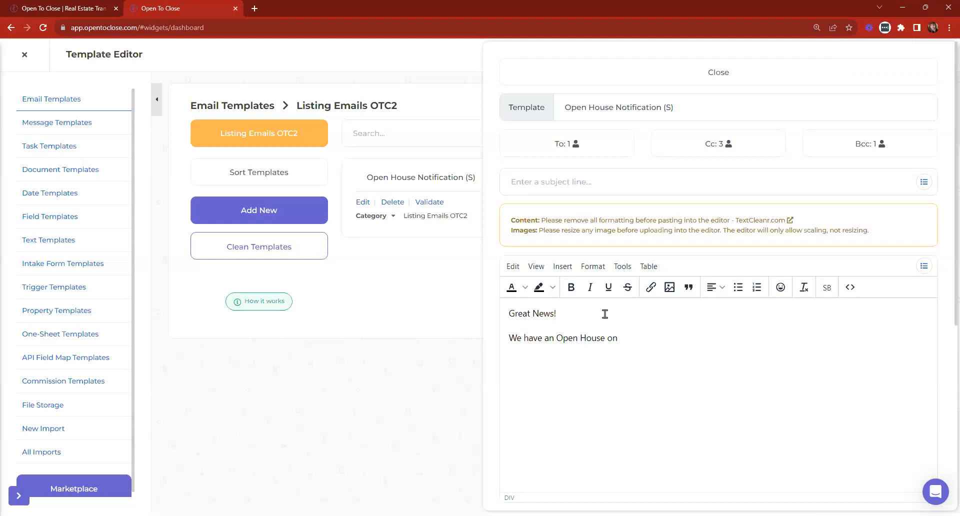
left_click(924, 270)
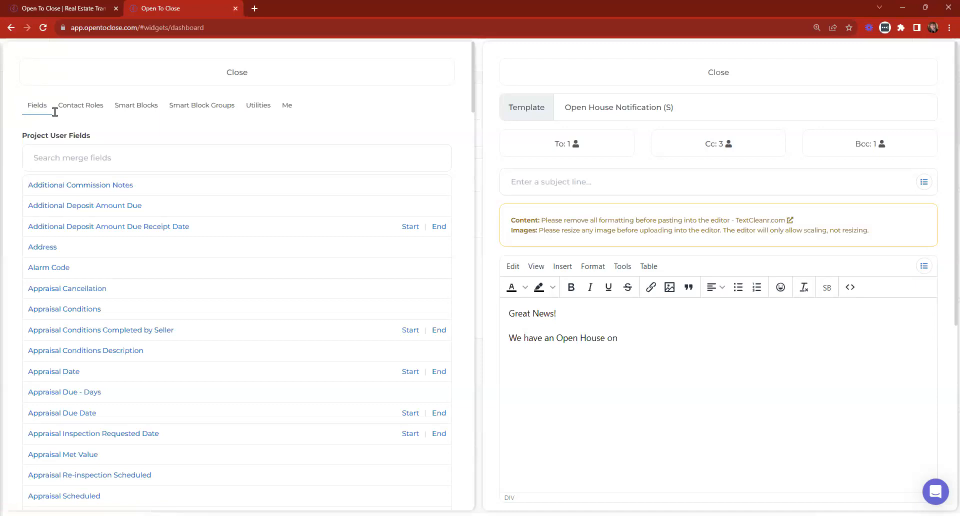
Insert the Open House Date merge field after 'on' and the start time field after 'at'.
left_click(58, 157)
type("open house")
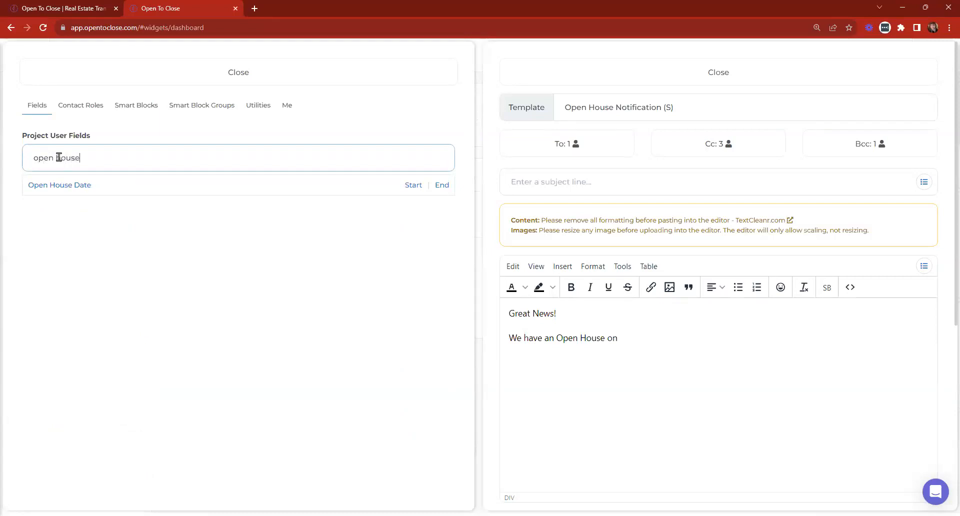
left_click(56, 186)
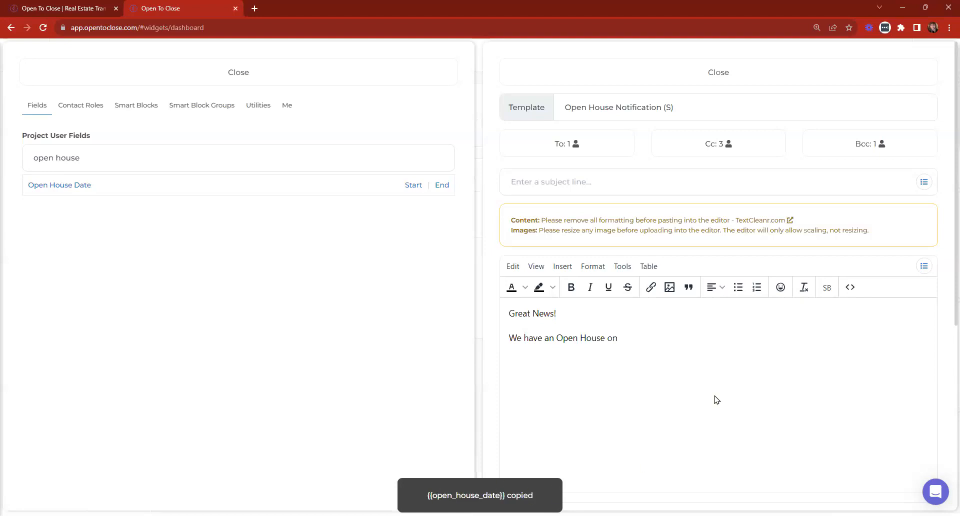
right_click(647, 339)
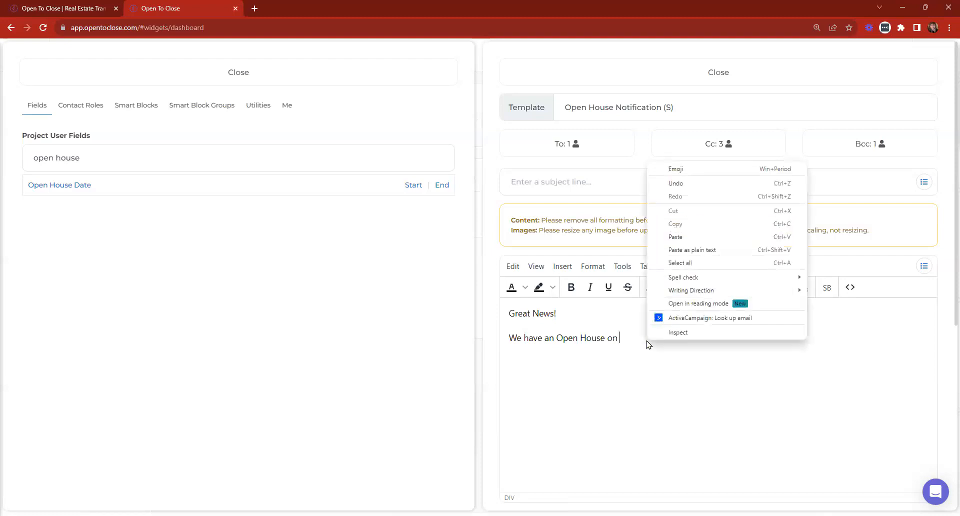
left_click(677, 236)
type("ate}} at")
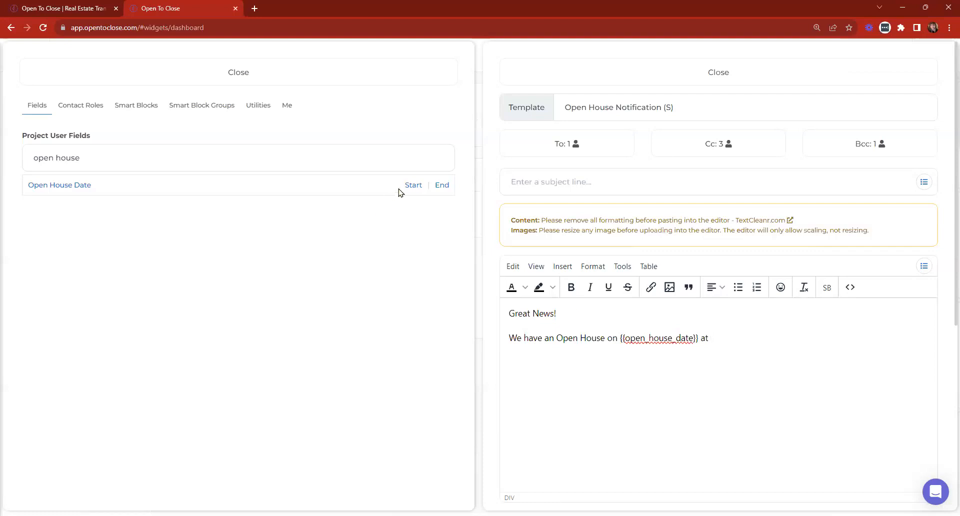
left_click(413, 186)
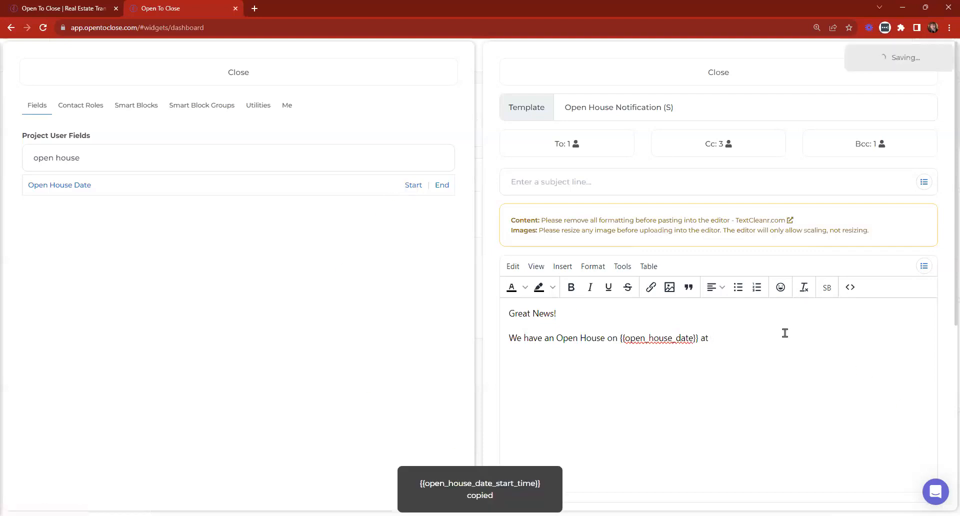
key("ctrl+v")
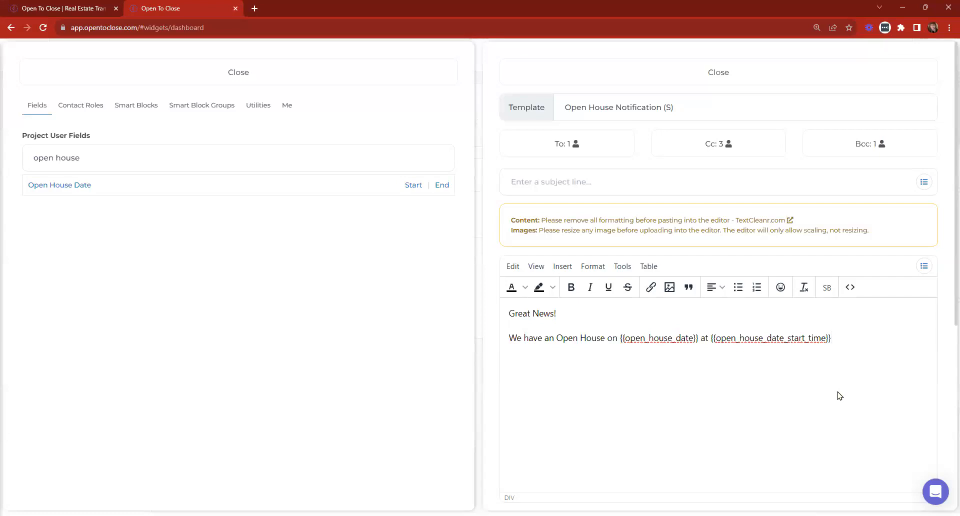
Set the subject to 'Open House | {{property_address}}' using the Address merge field.
left_click(385, 75)
left_click(558, 183)
type("Open ")
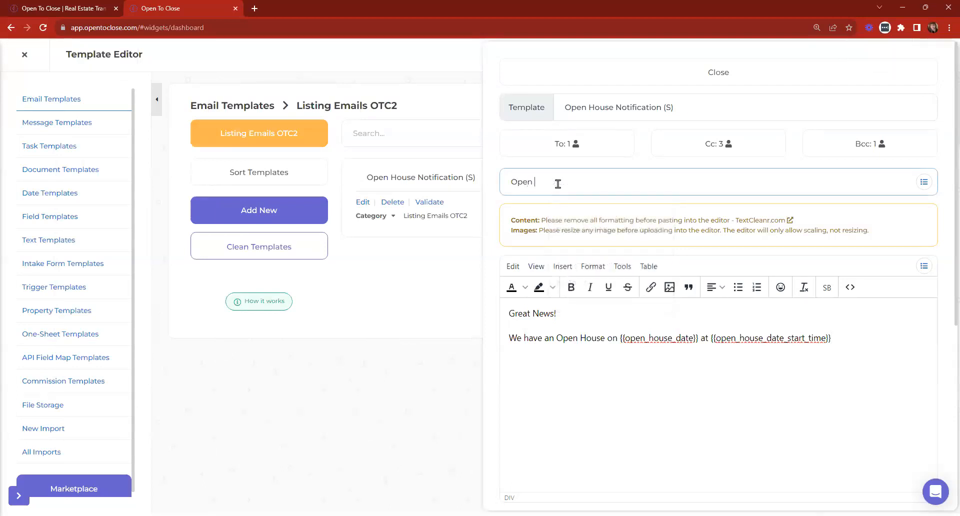
type("House |")
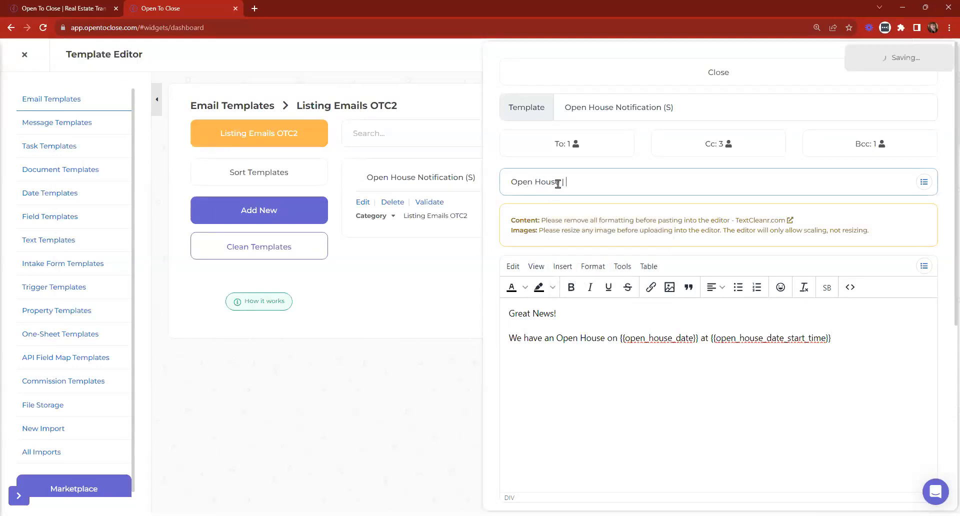
left_click(924, 182)
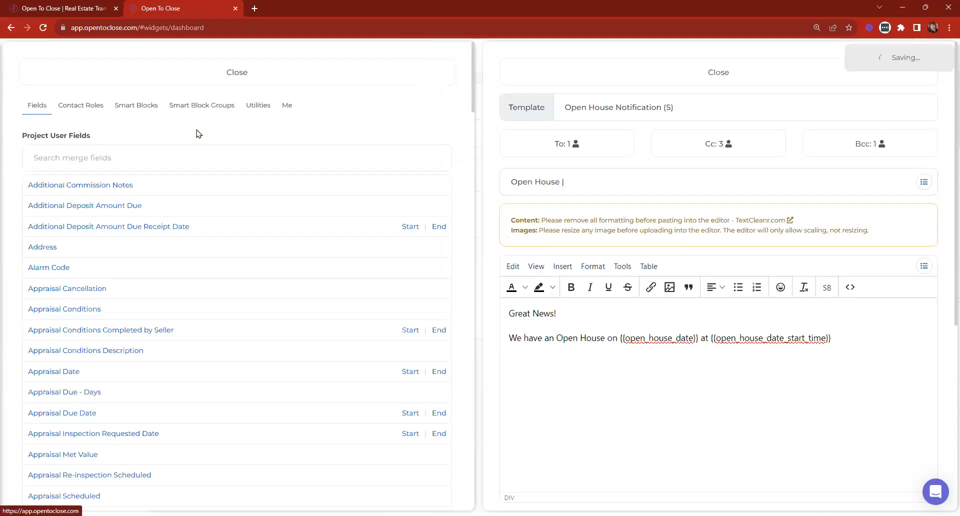
left_click(164, 149)
type("addres")
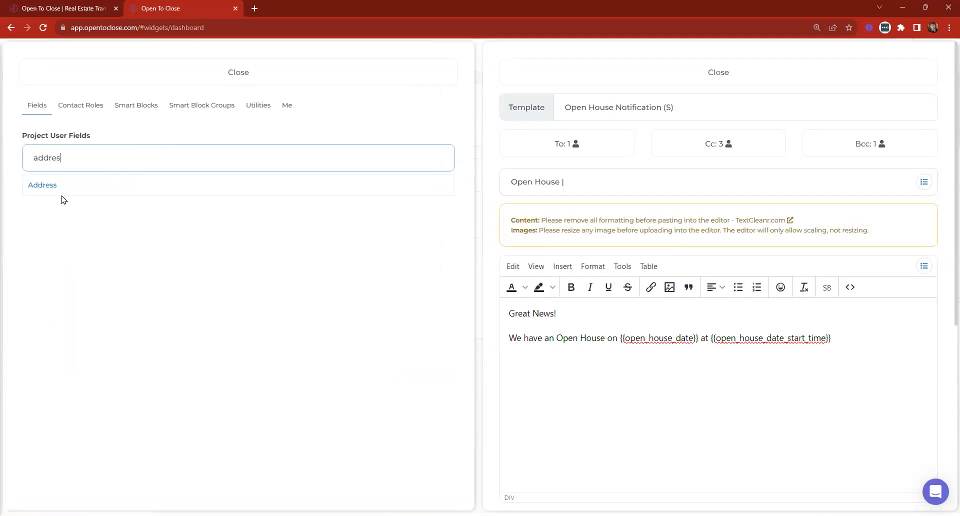
left_click(49, 187)
left_click(705, 188)
key("ctrl+v")
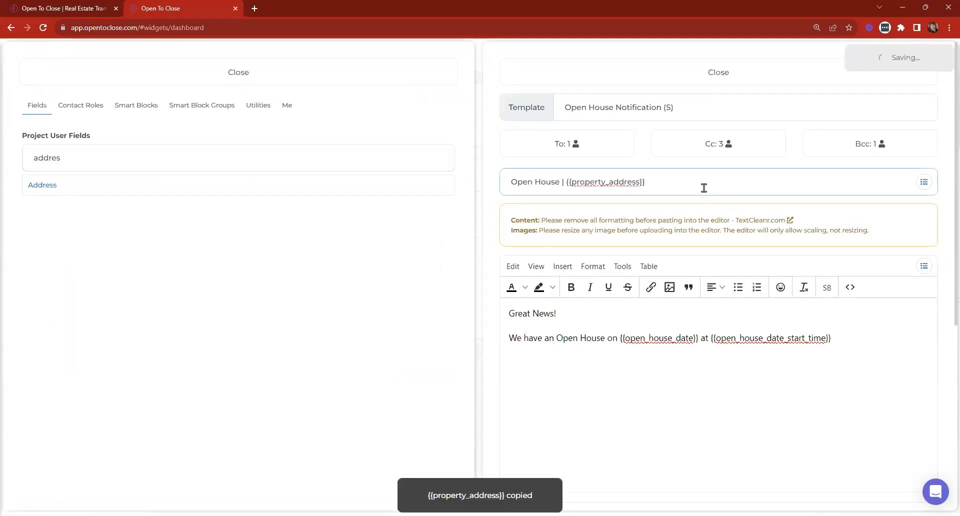
left_click(313, 78)
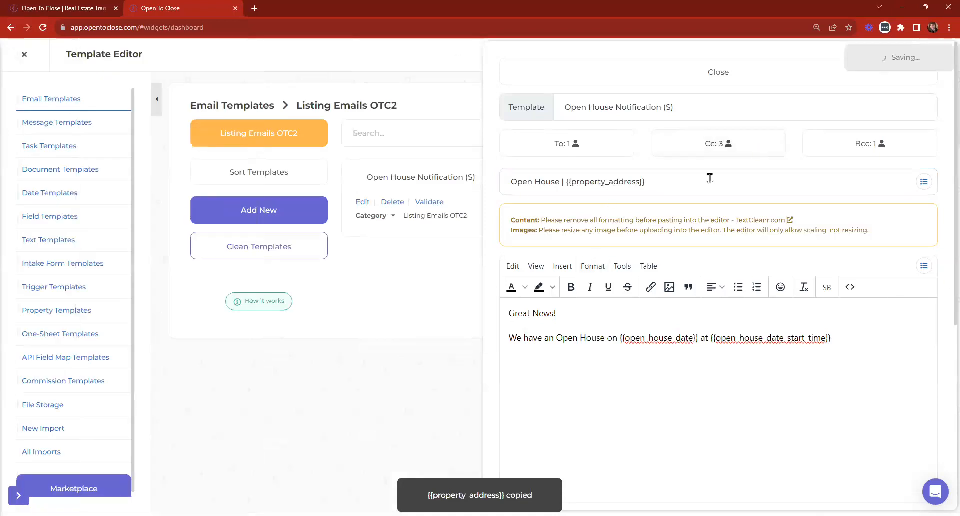
left_click_drag(682, 108, 579, 104)
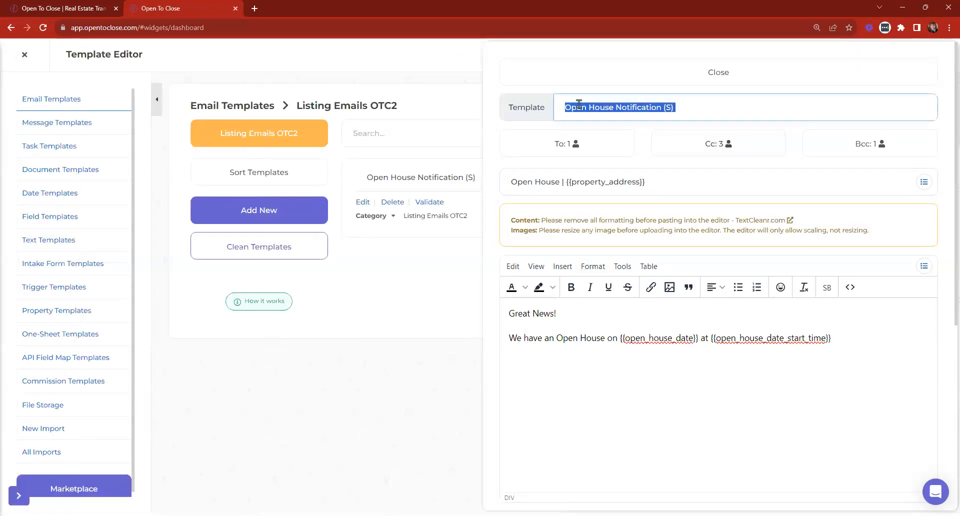
Leave the template editor and filter the Properties list to Active Listing properties.
left_click(589, 71)
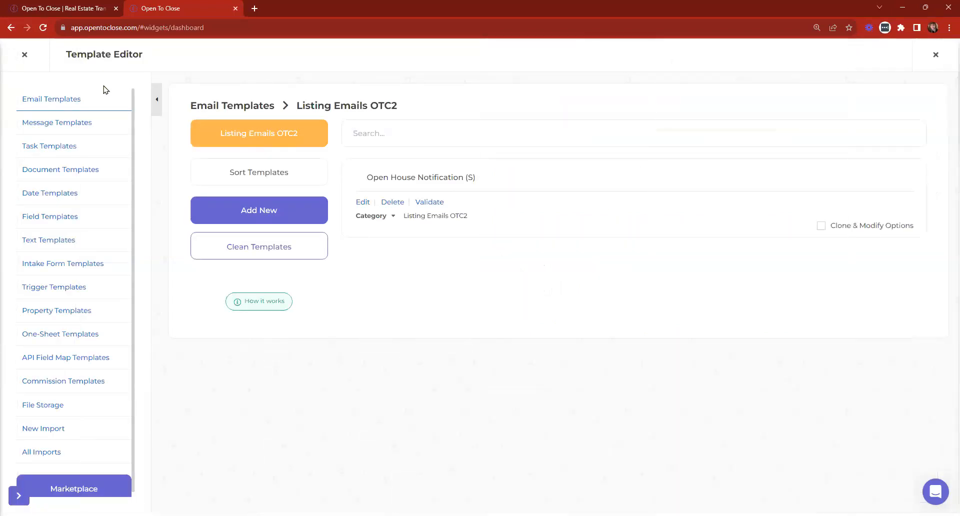
left_click(20, 56)
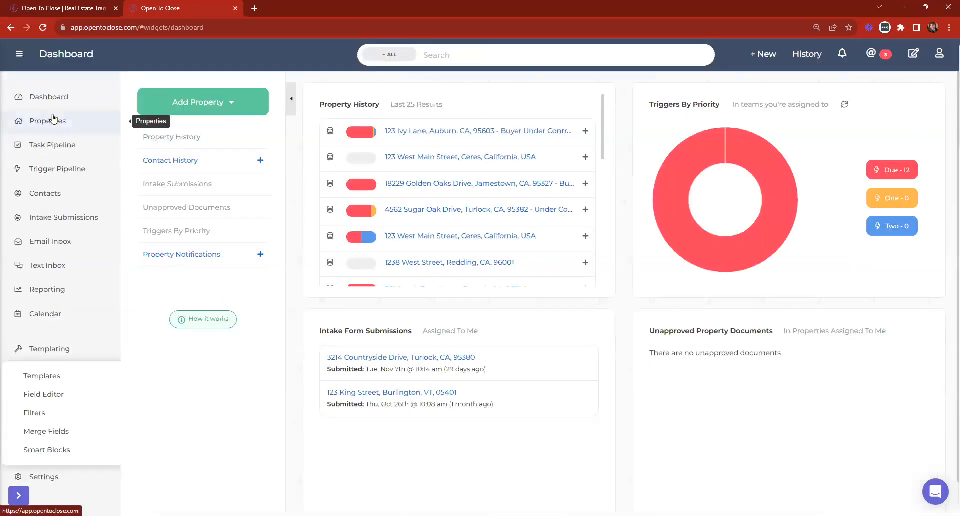
left_click(55, 123)
left_click(429, 102)
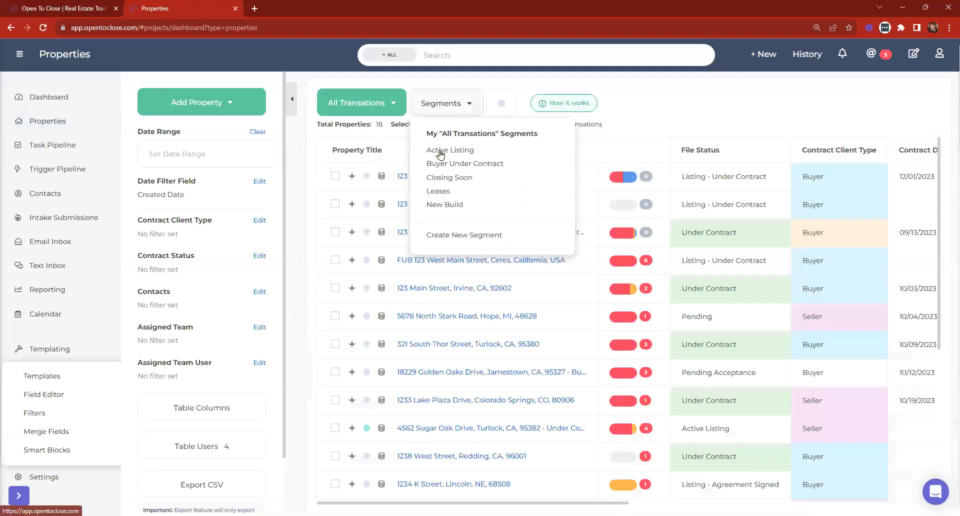
left_click(440, 149)
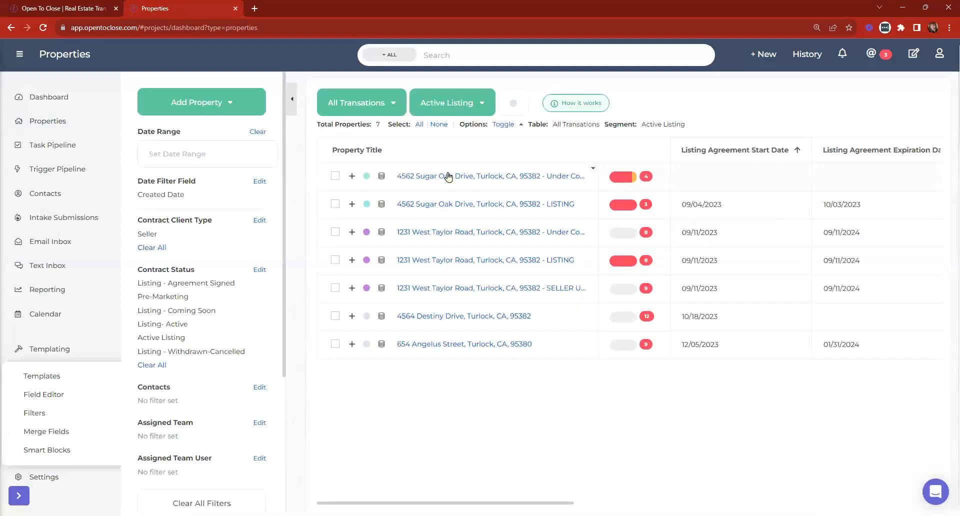
Check the listing details view of the first two active listing properties.
left_click(449, 176)
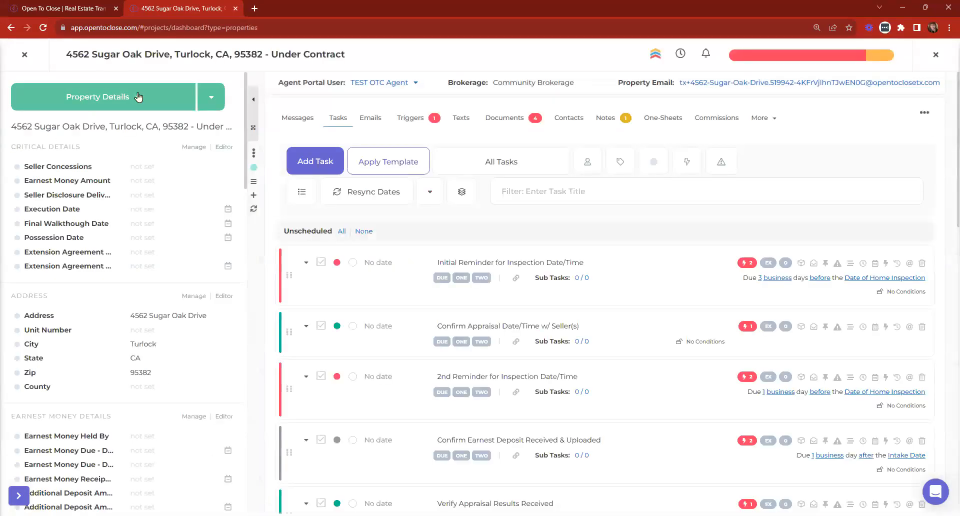
left_click(136, 97)
left_click(48, 138)
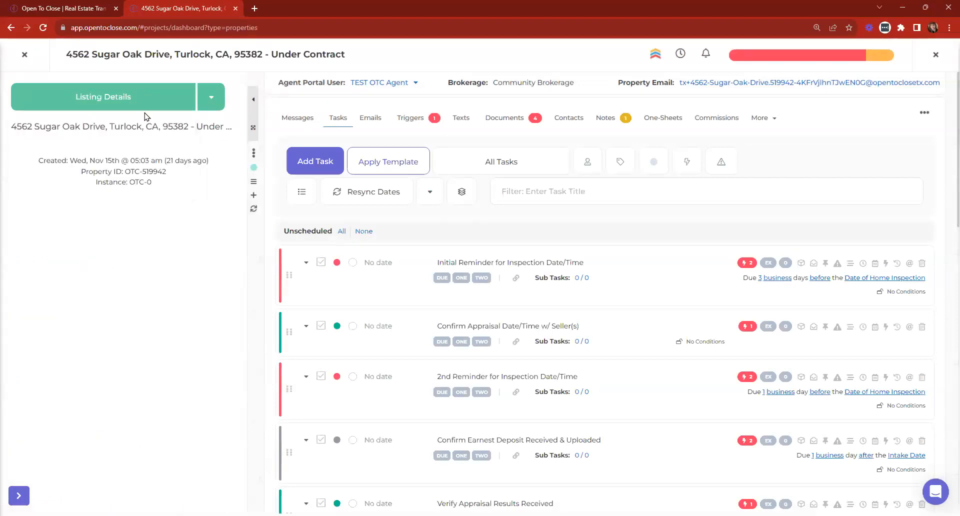
left_click(24, 54)
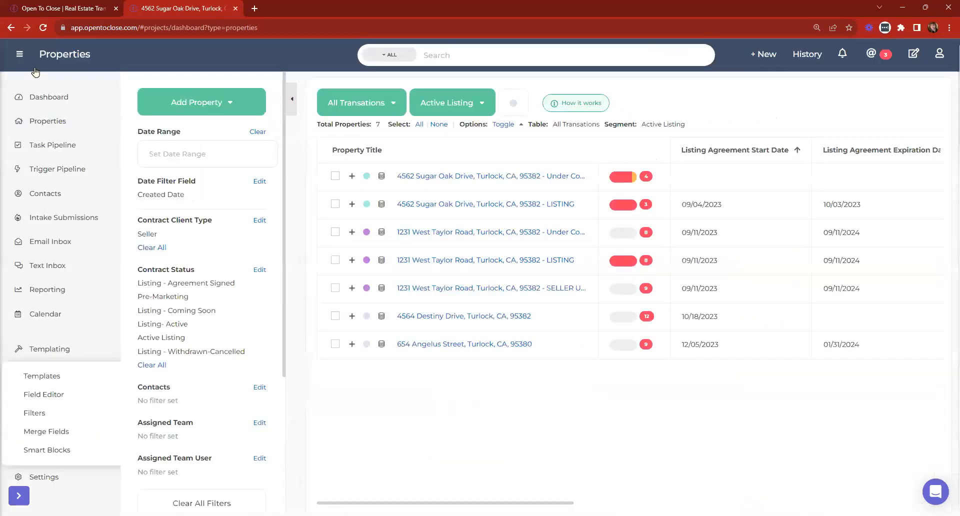
left_click(497, 208)
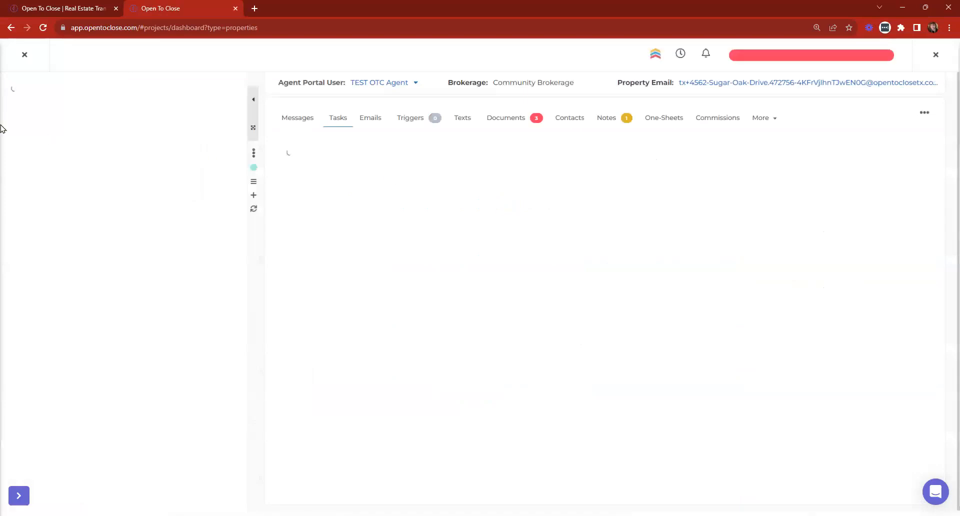
left_click(80, 97)
left_click(58, 138)
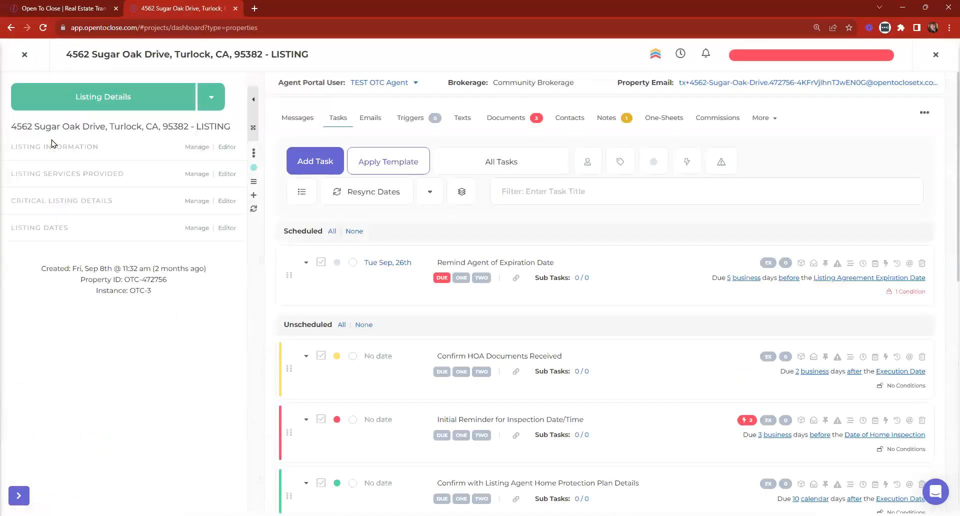
left_click(25, 56)
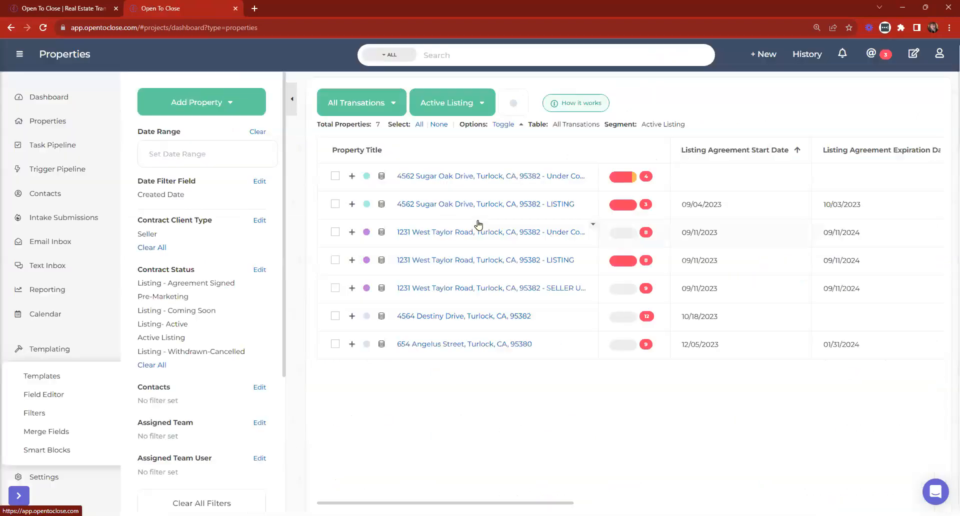
left_click(449, 265)
left_click(119, 102)
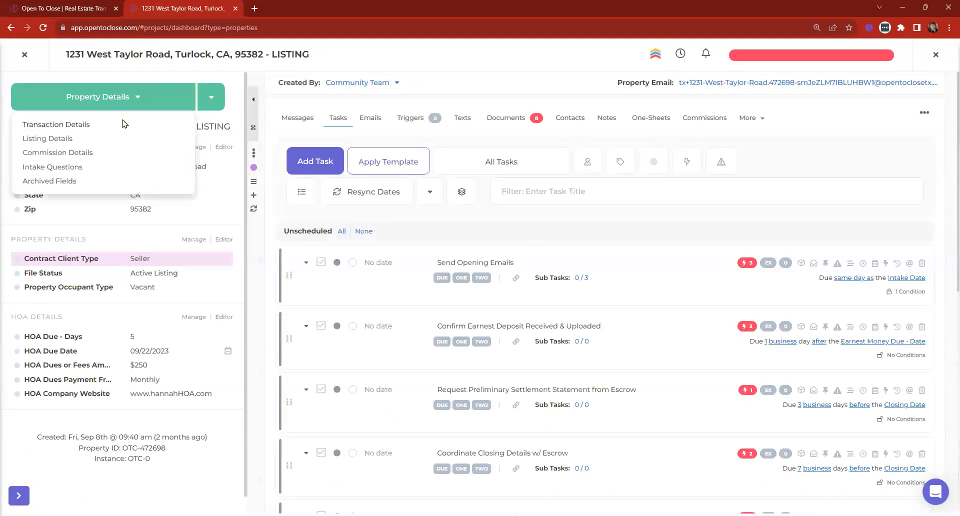
left_click(48, 139)
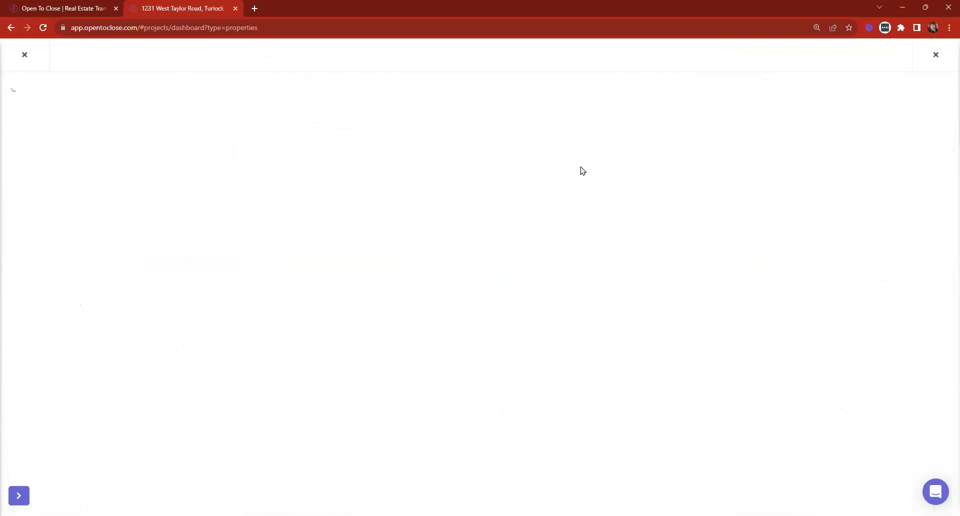
left_click(24, 55)
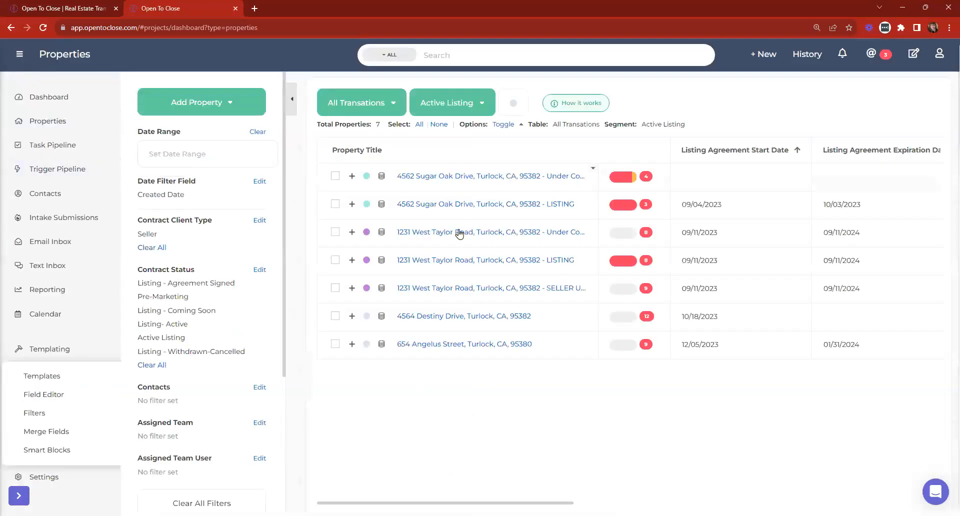
left_click(499, 260)
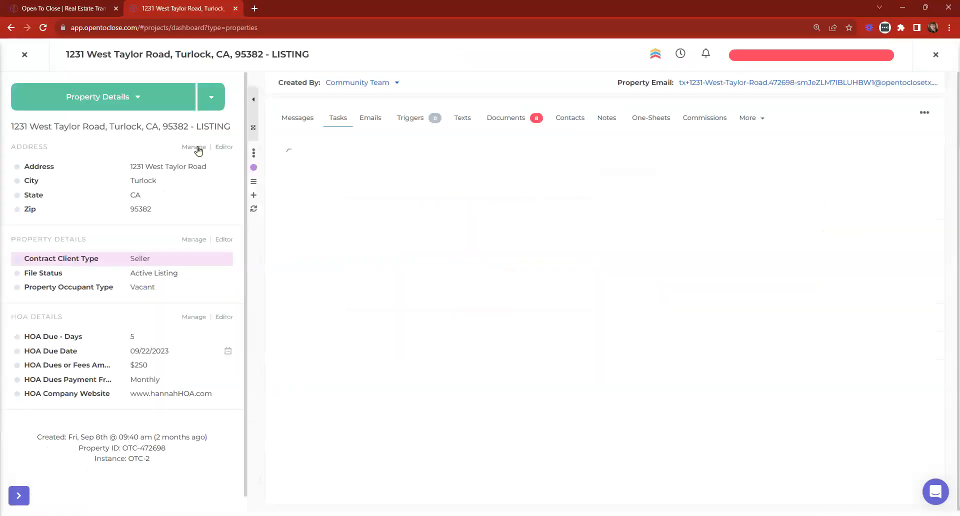
Enable the Open House Date listing field and view the property's Listing Dates details.
left_click(195, 147)
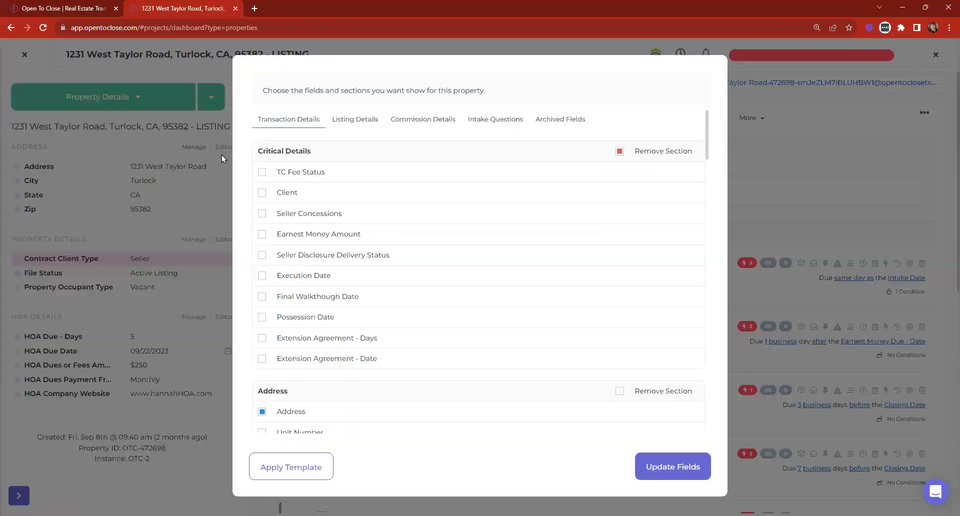
left_click(350, 123)
scroll(369, 160, "down", 5)
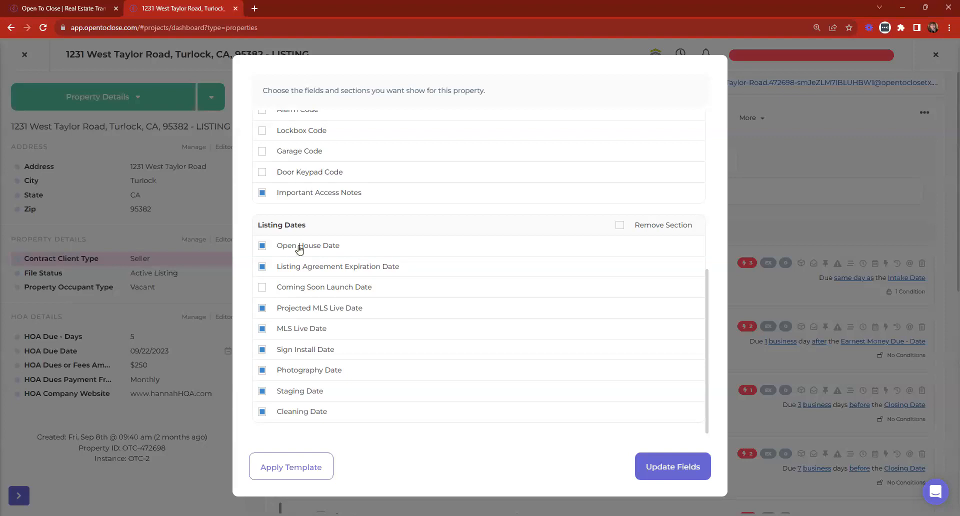
left_click(662, 464)
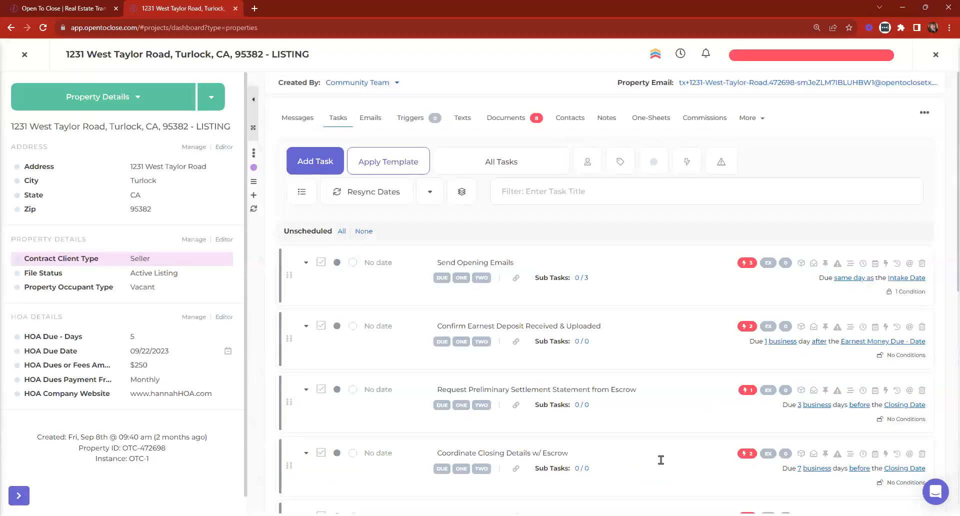
left_click(79, 102)
left_click(71, 139)
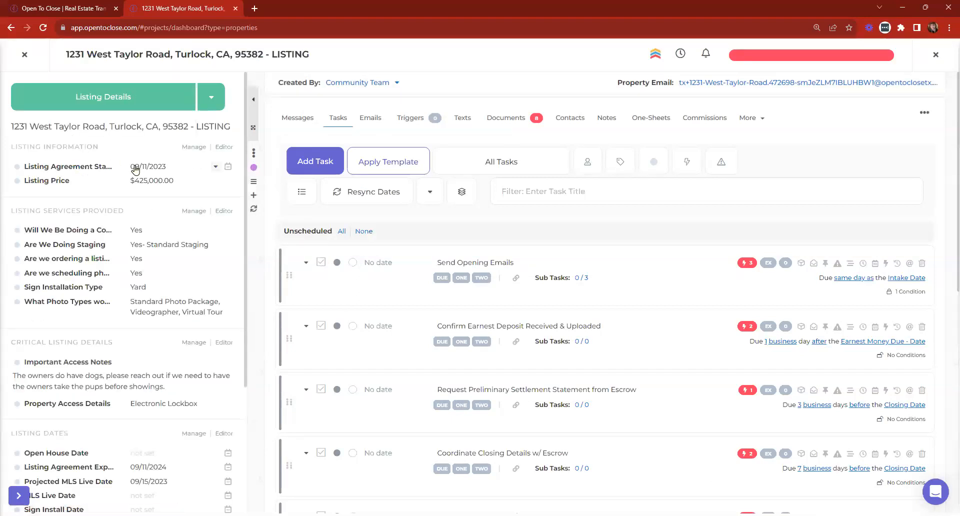
scroll(134, 166, "down", 3)
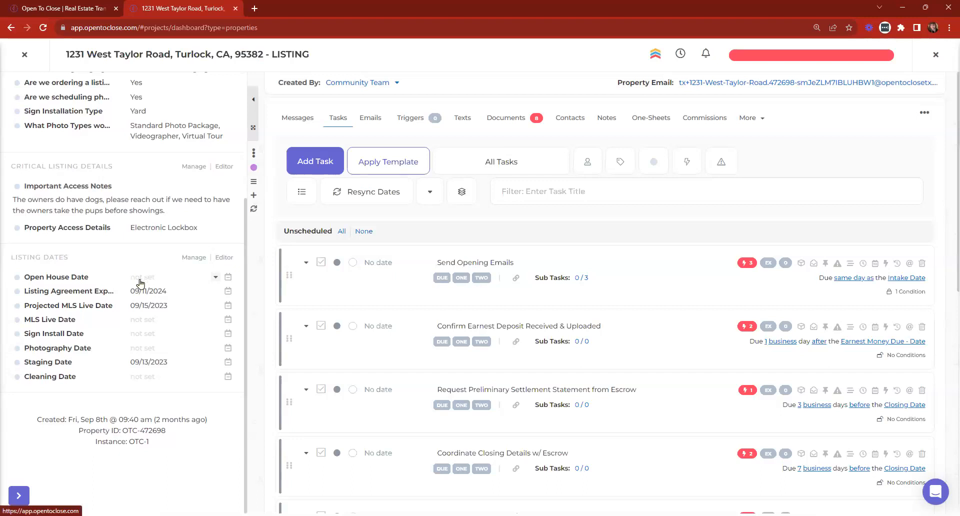
Set the Open House Date to December 11, from 8:00 AM to 11:00 AM.
left_click(143, 283)
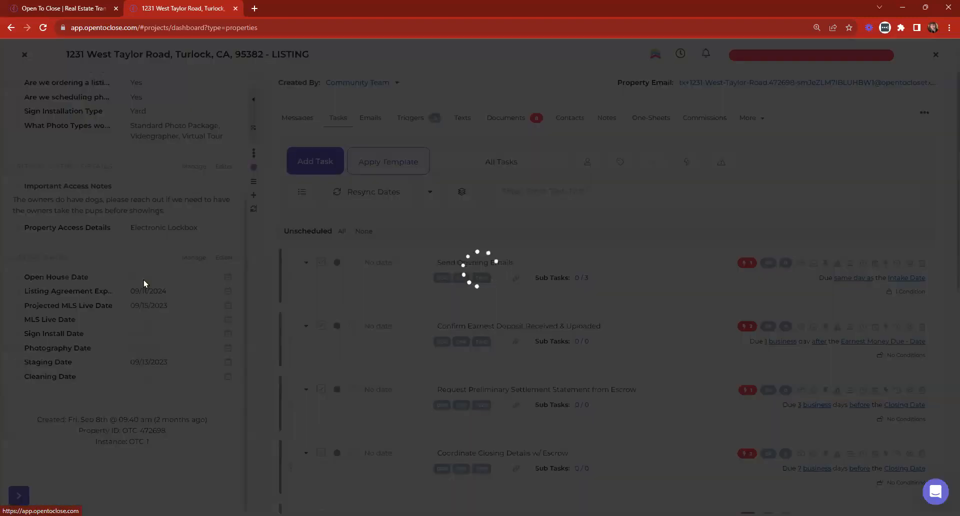
left_click(368, 95)
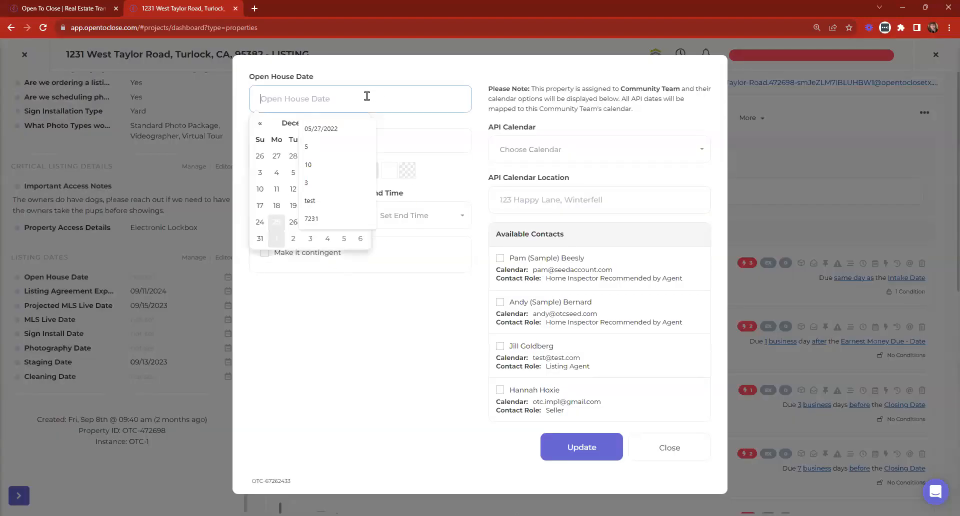
left_click(276, 189)
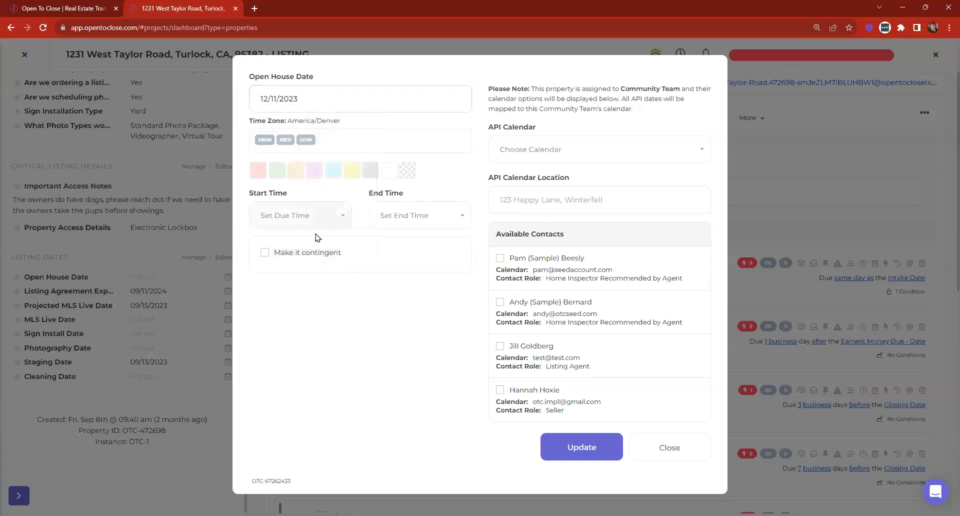
left_click(300, 216)
scroll(281, 311, "down", 4)
scroll(283, 313, "down", 5)
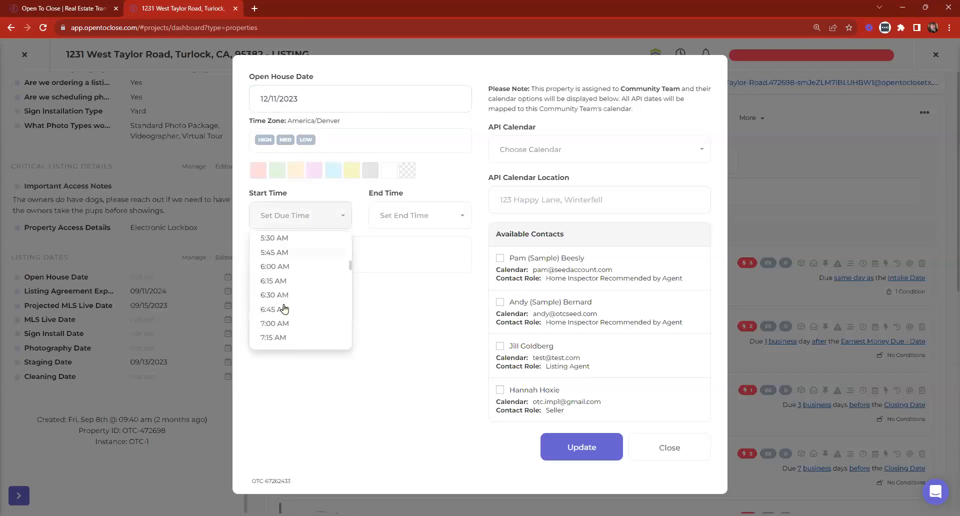
left_click(276, 310)
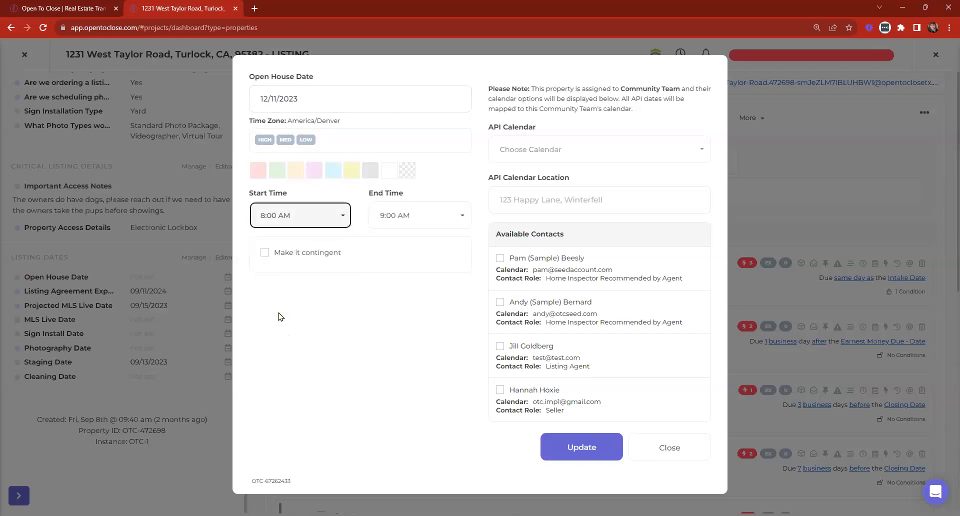
left_click(396, 217)
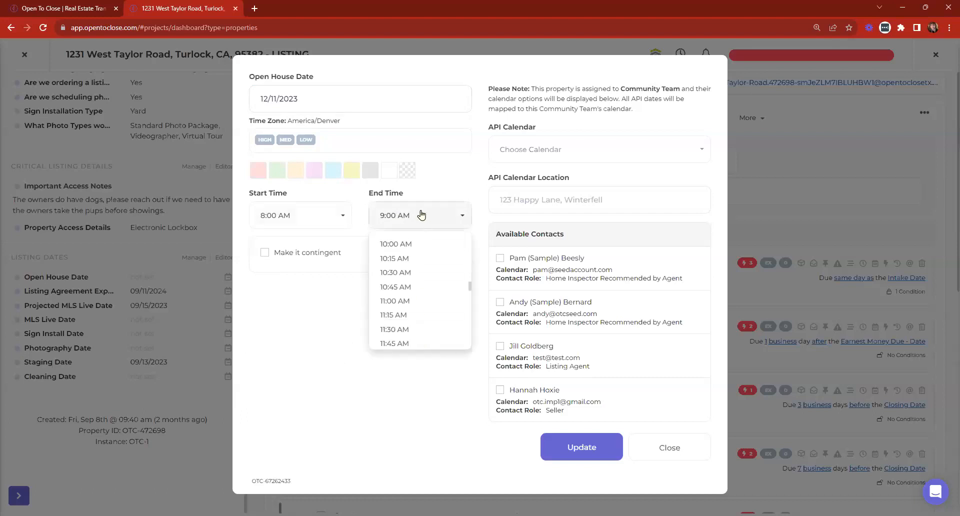
scroll(411, 306, "down", 1)
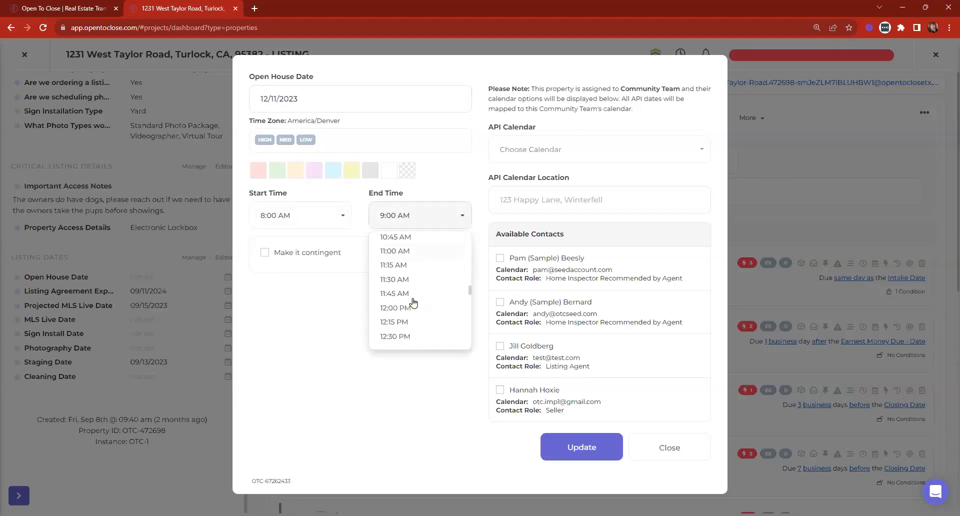
left_click(407, 251)
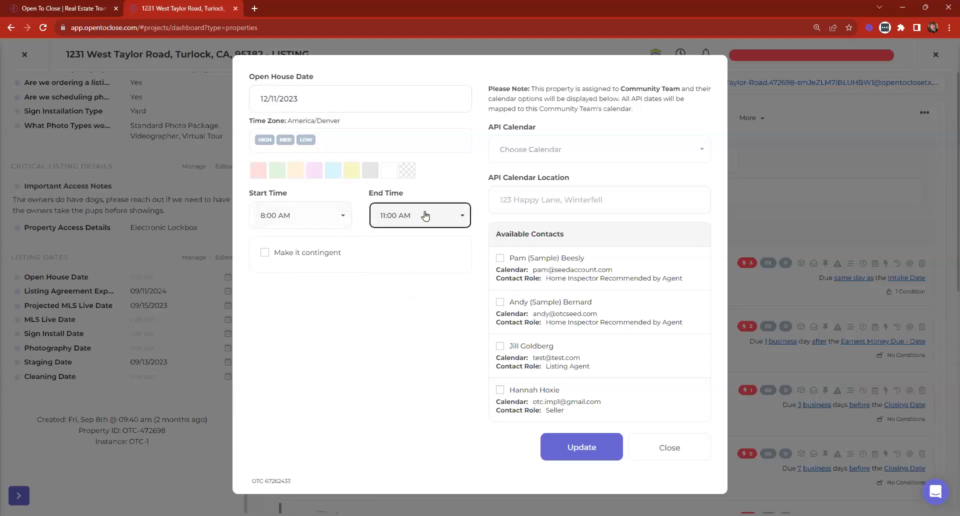
Review the calendar sync and location fields without changes, then save the open house date.
left_click(534, 150)
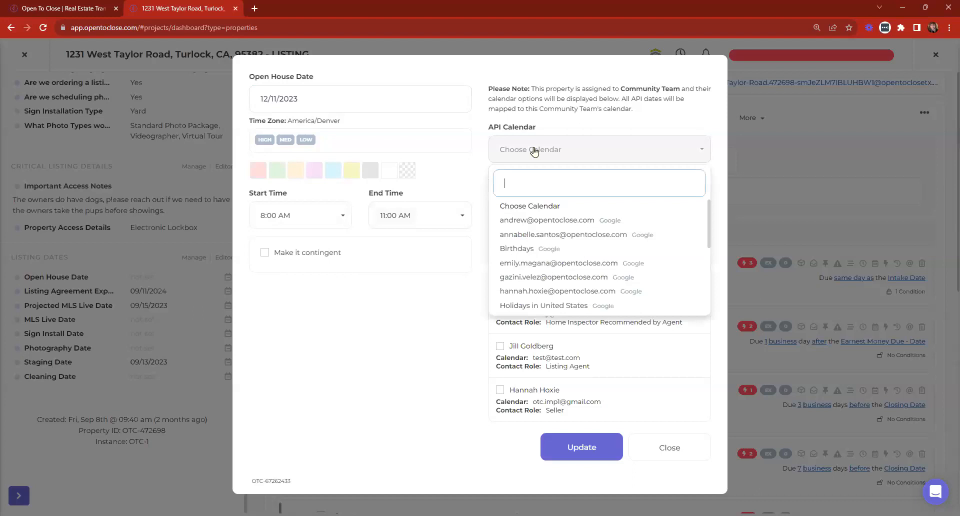
left_click(534, 150)
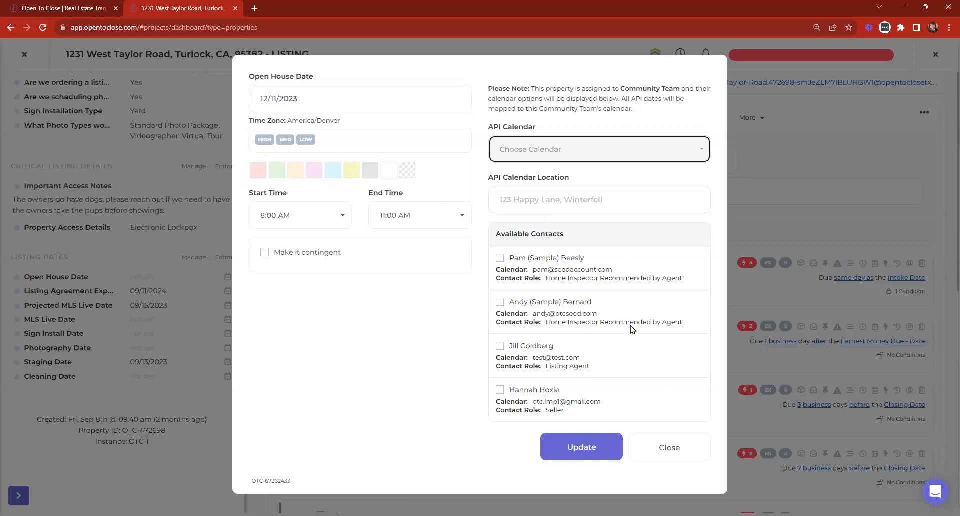
left_click(534, 200)
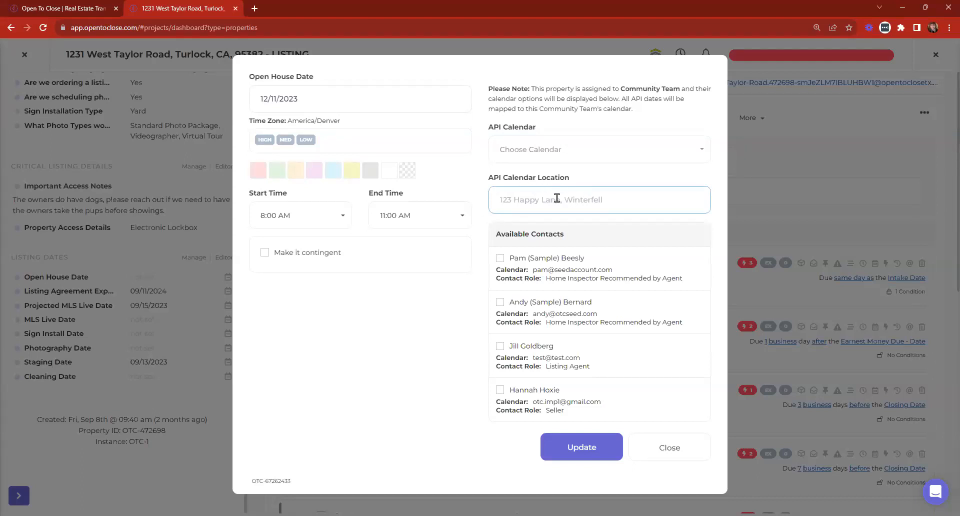
left_click(563, 451)
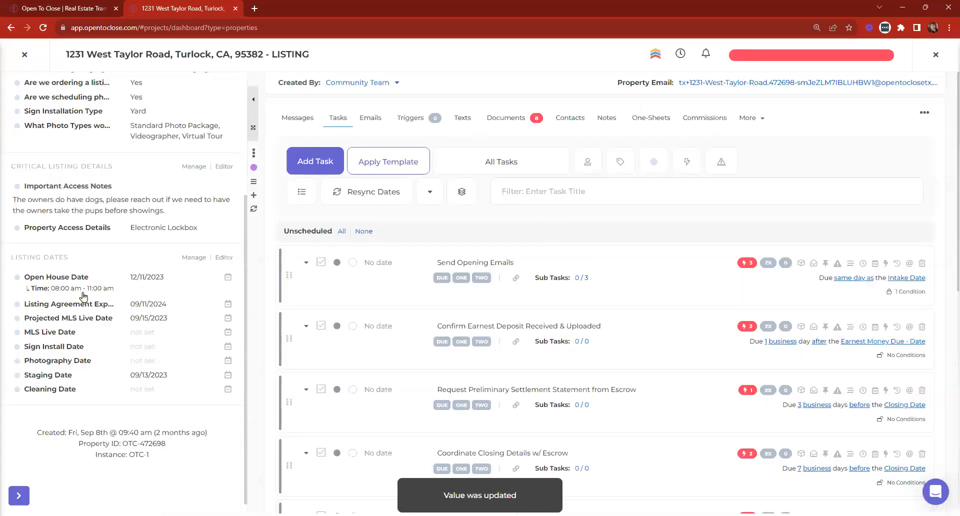
left_click(371, 118)
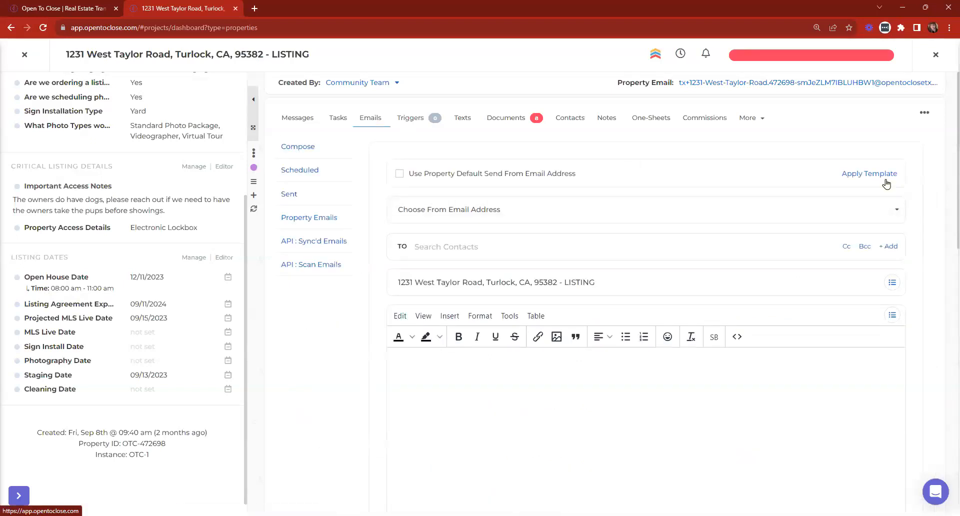
left_click(882, 175)
left_click(389, 110)
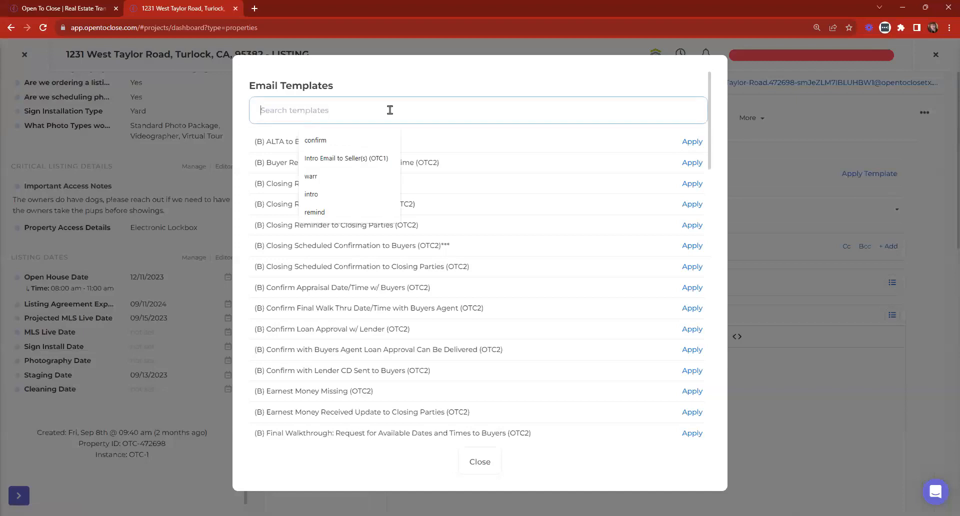
type("Open House Notification (S)")
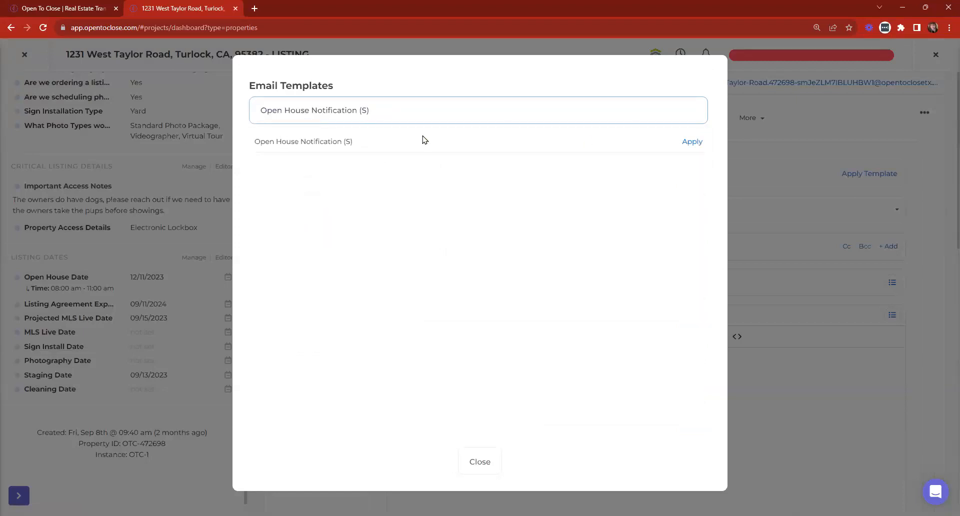
left_click(698, 142)
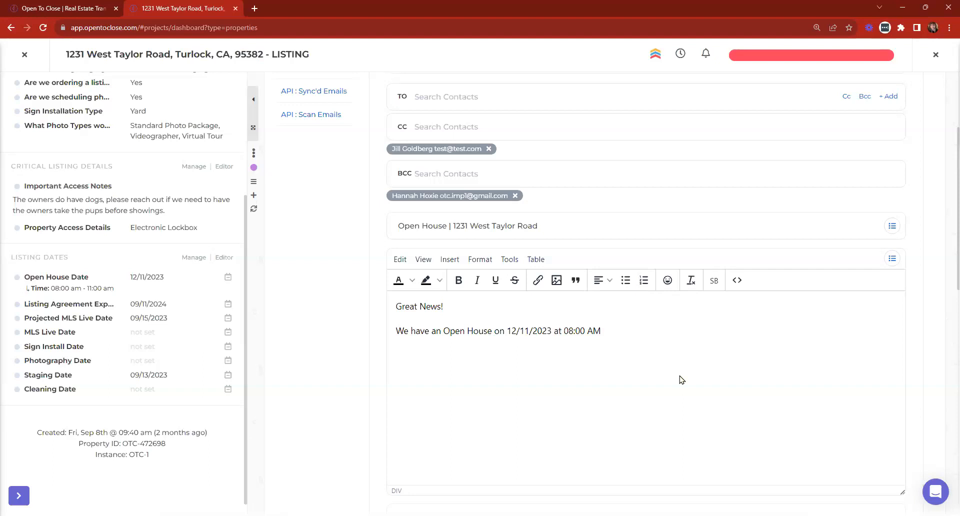
left_click(24, 55)
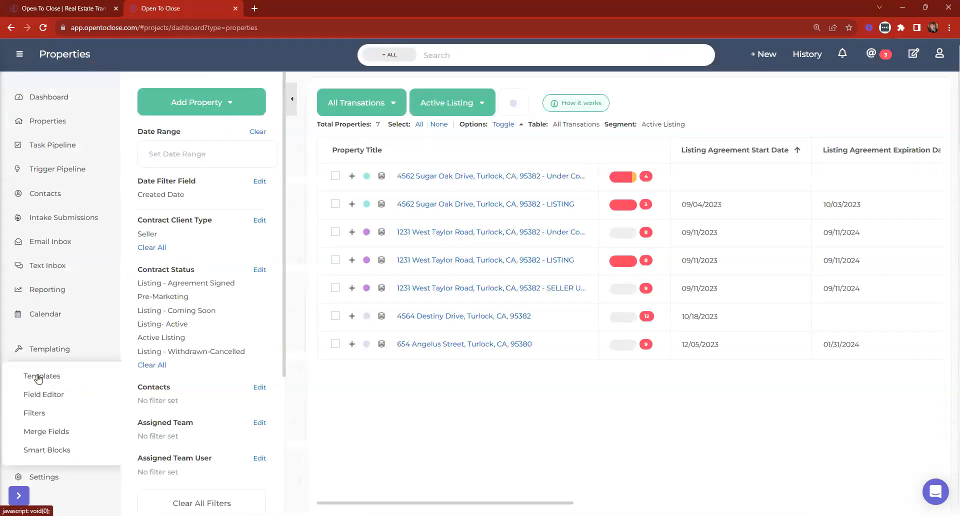
Add a new 'Send Open House Email' task to the Listing Tasks (OTC2) template.
left_click(49, 146)
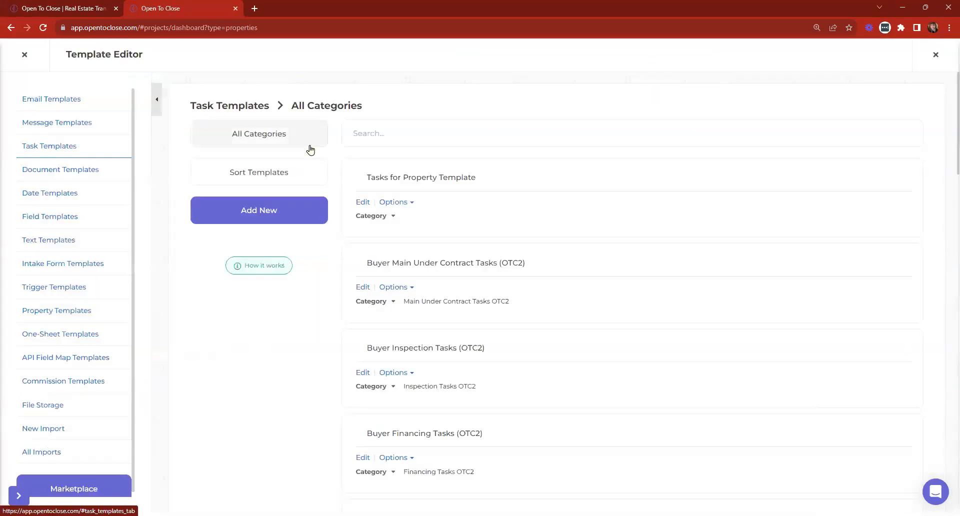
scroll(448, 172, "down", 13)
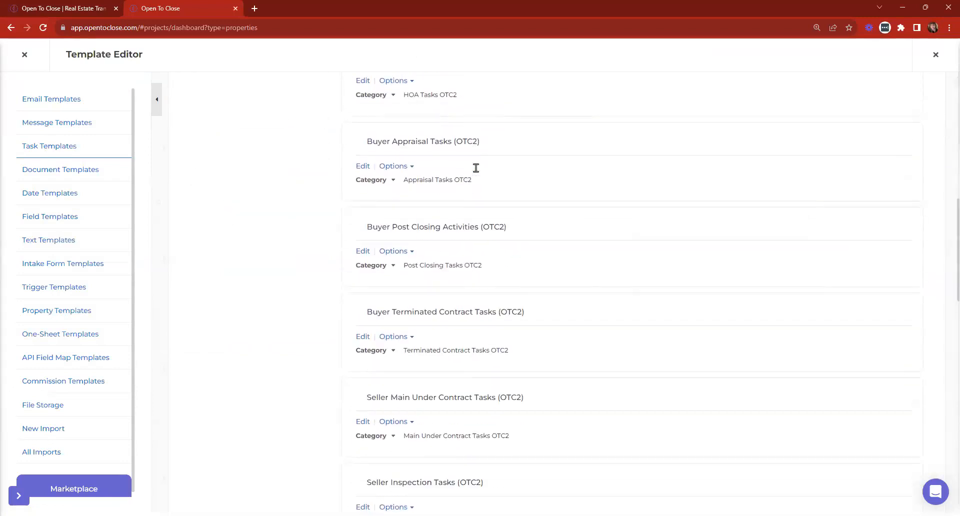
scroll(476, 168, "down", 12)
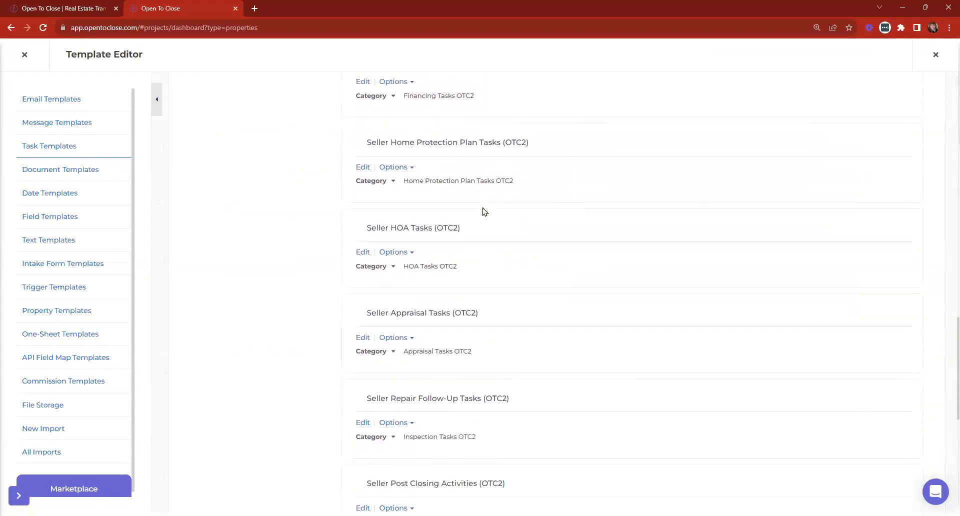
scroll(484, 211, "down", 3)
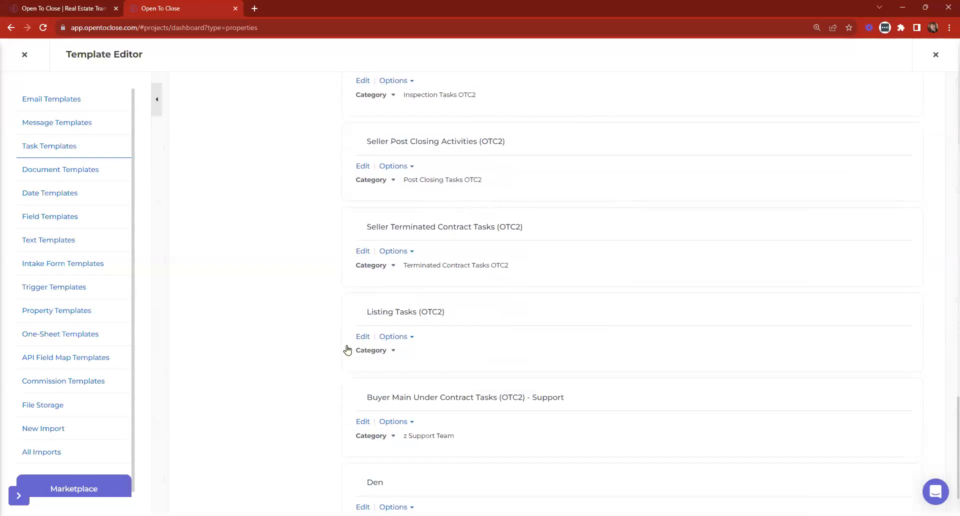
left_click(362, 337)
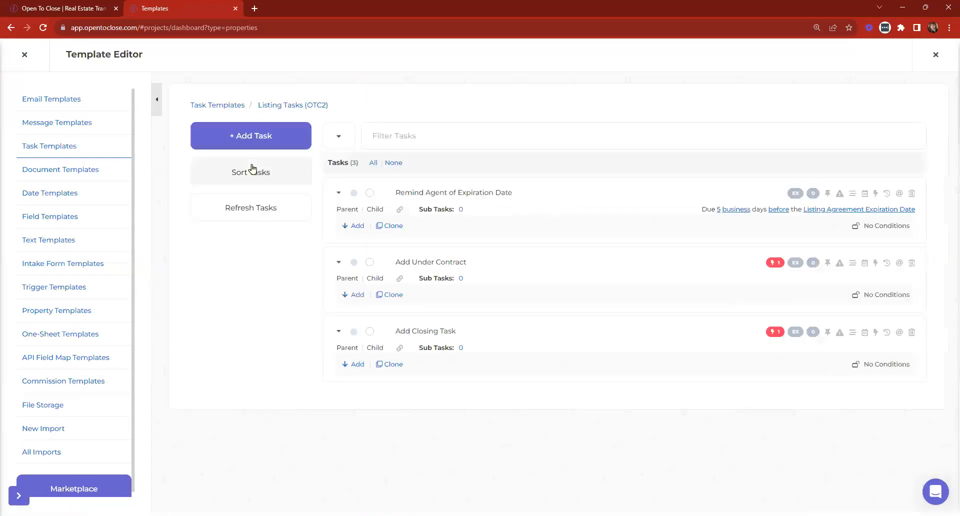
left_click(256, 139)
left_click(318, 187)
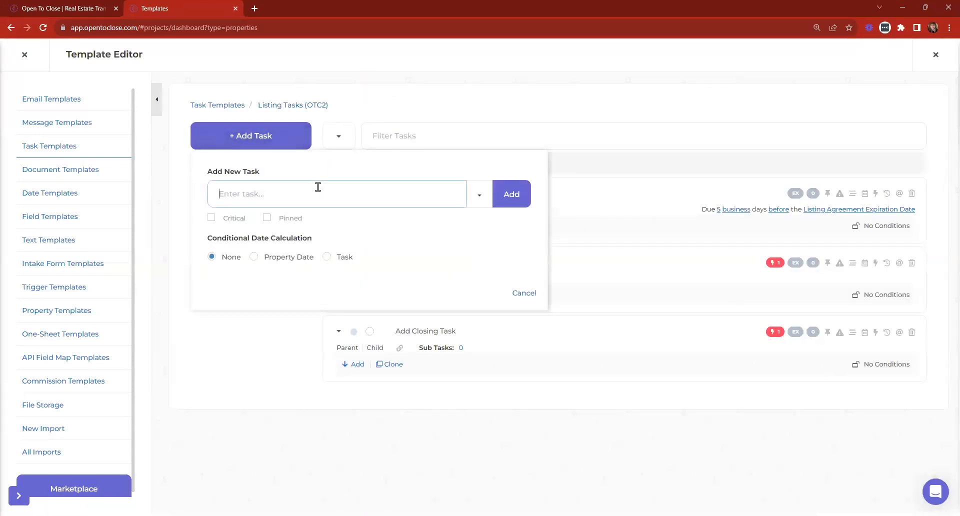
type("Send Open House Email")
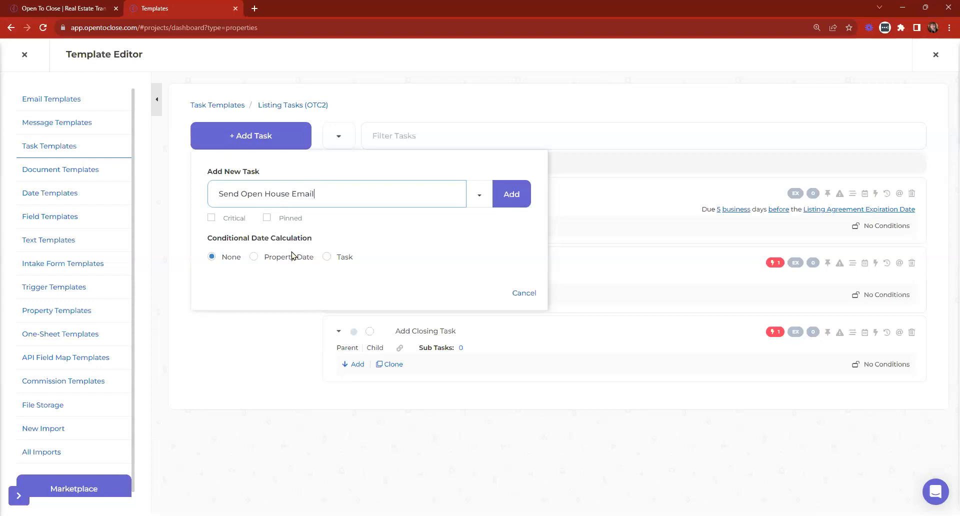
Make the task due 3 business days before the Open House Date and save it.
left_click(278, 256)
left_click(302, 309)
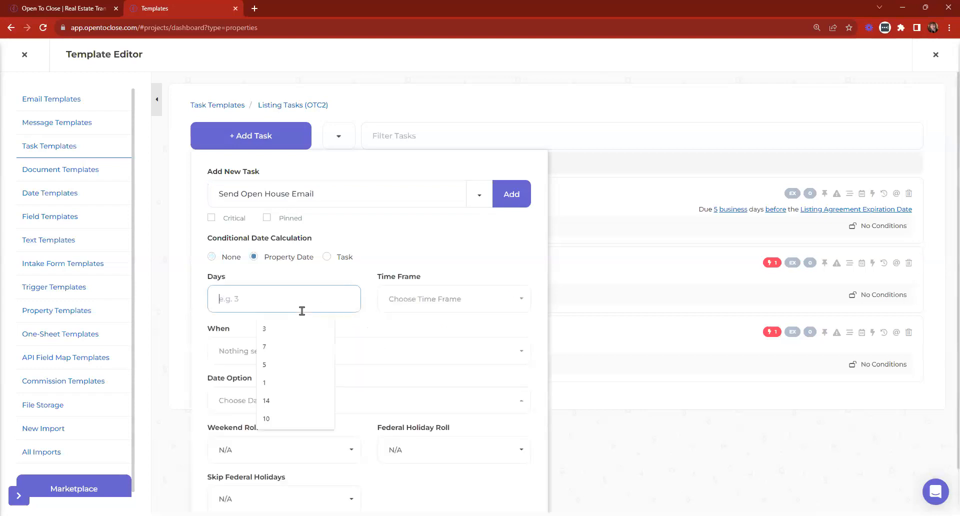
type("3")
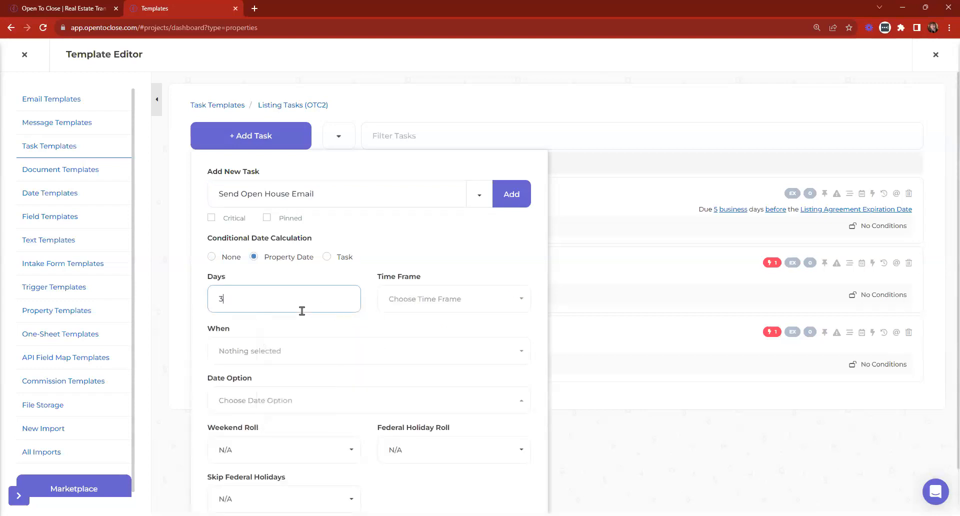
left_click(455, 299)
left_click(383, 370)
left_click(290, 352)
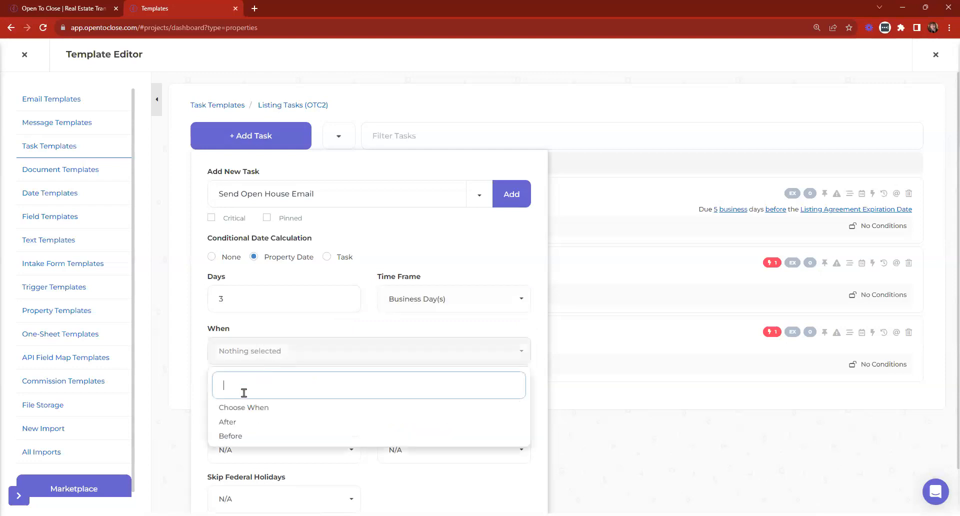
left_click(241, 435)
left_click(244, 402)
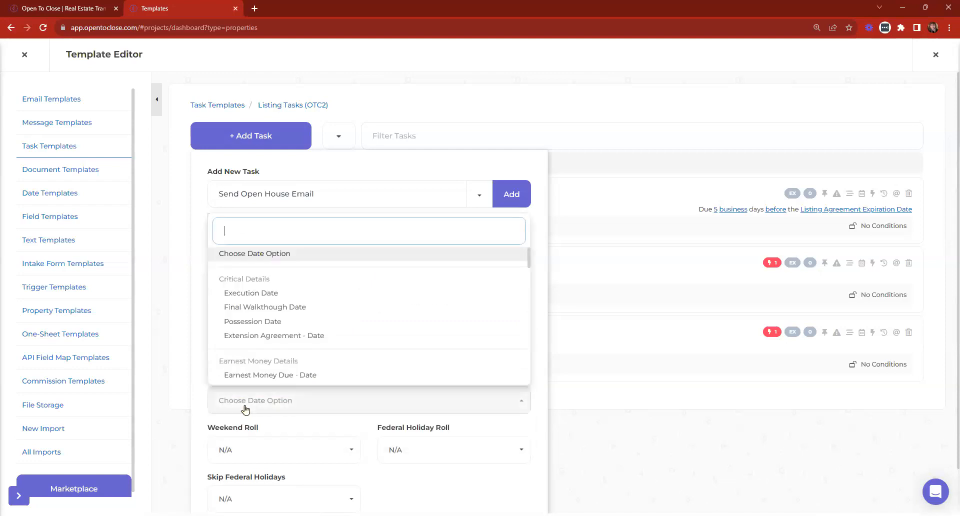
type("open h")
left_click(260, 376)
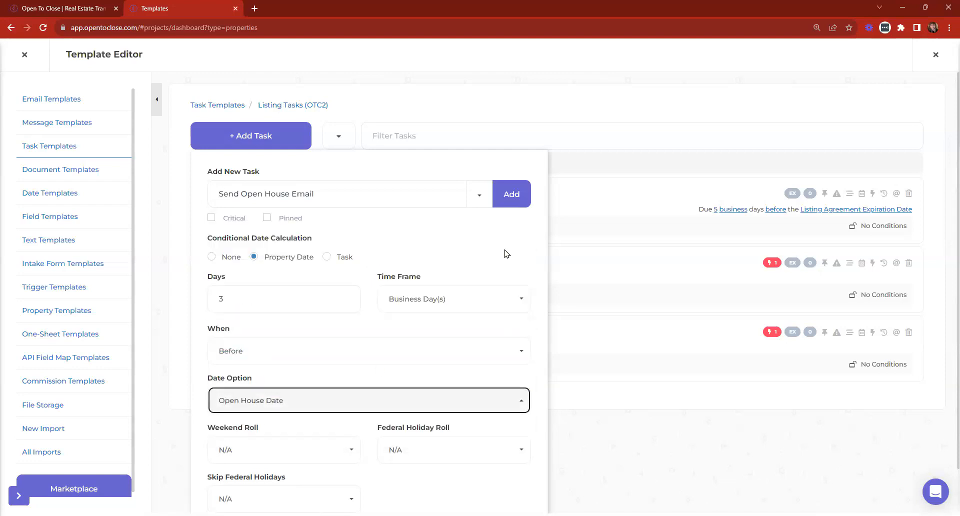
scroll(378, 411, "down", 1)
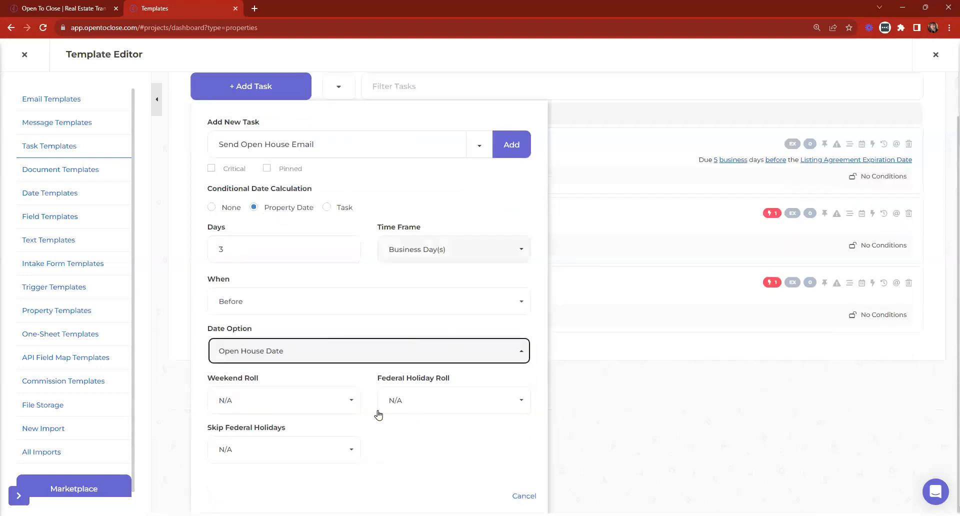
left_click(504, 146)
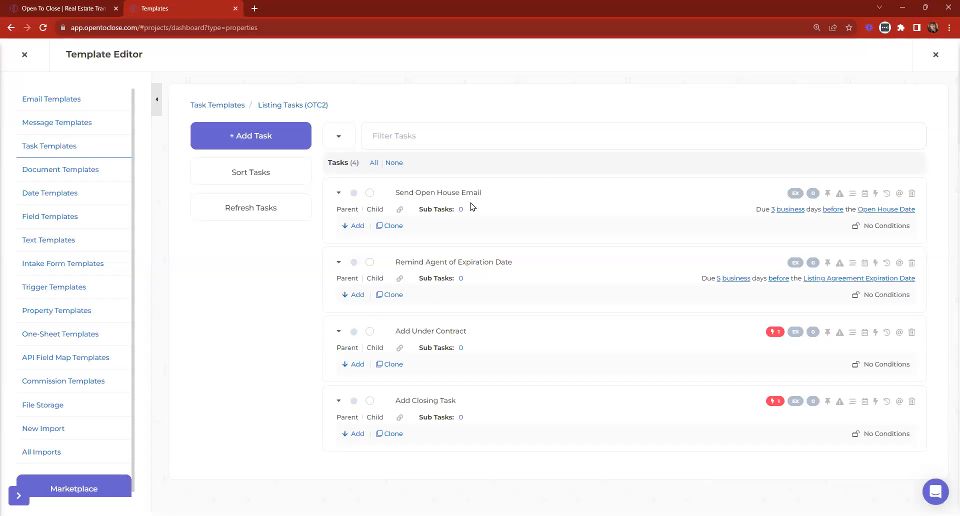
Add a Task Completed / Send Email trigger to the Send Open House Email task.
left_click(876, 195)
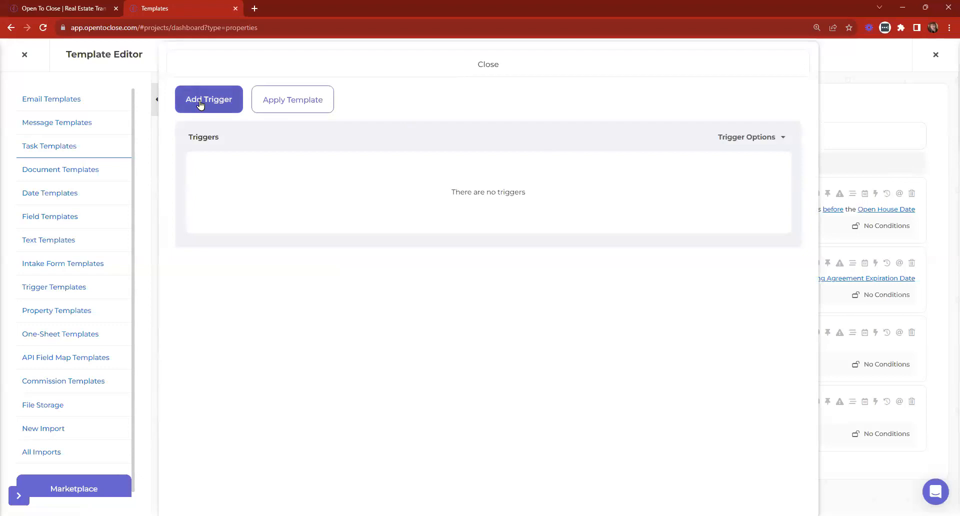
left_click(201, 104)
left_click(203, 152)
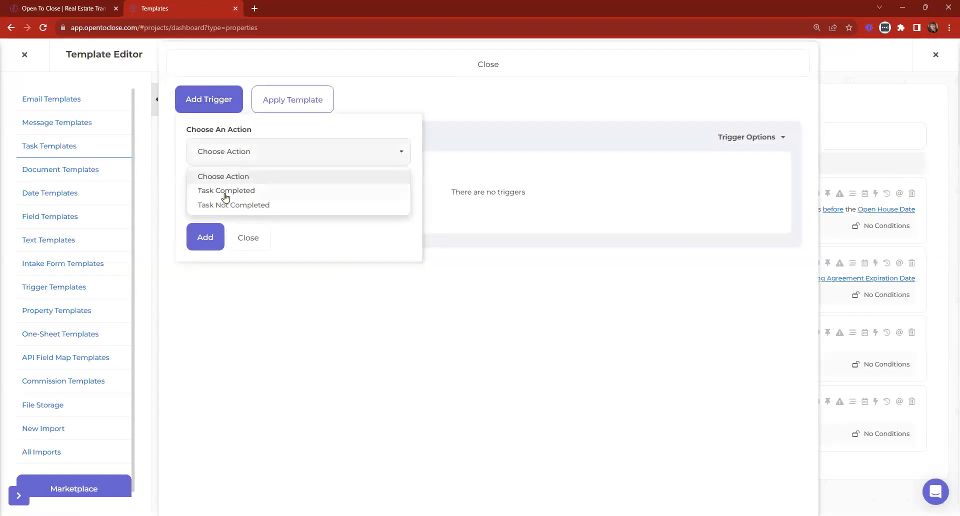
left_click(225, 191)
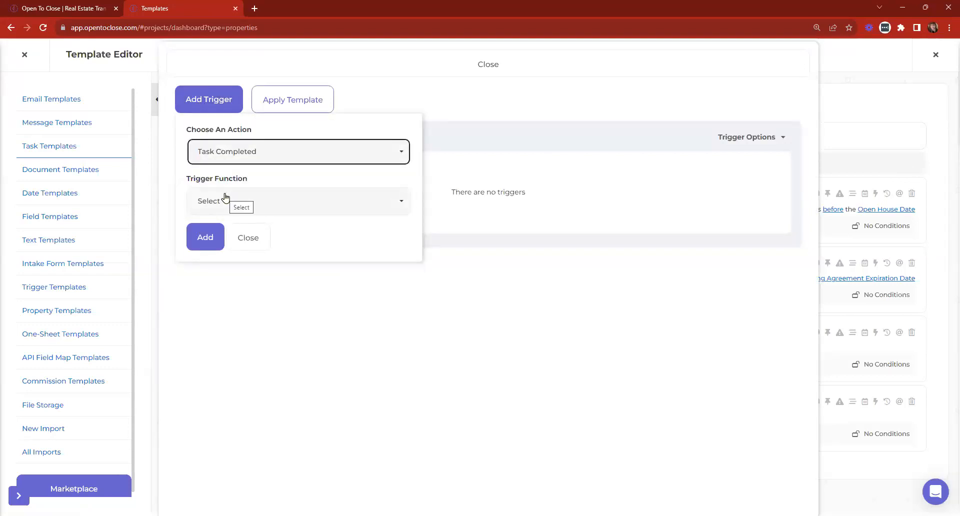
left_click(233, 203)
left_click(230, 241)
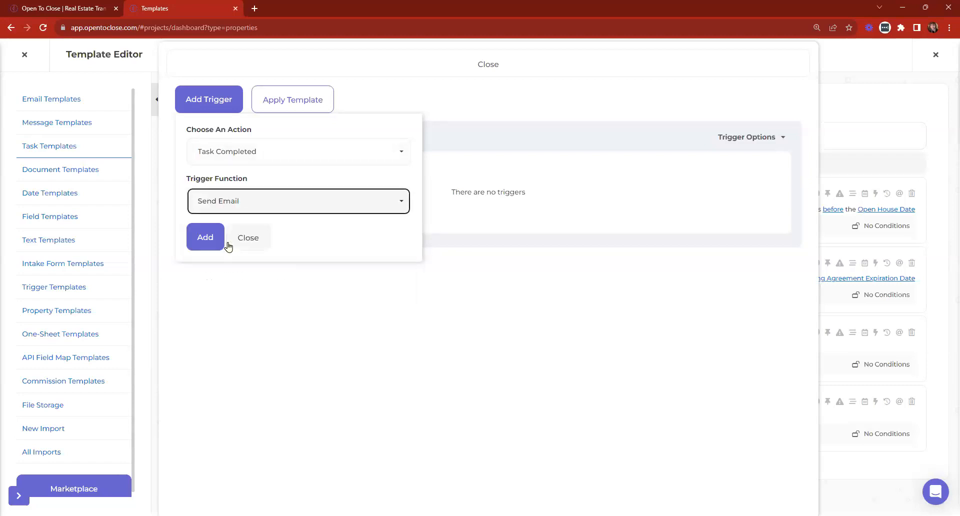
left_click(206, 250)
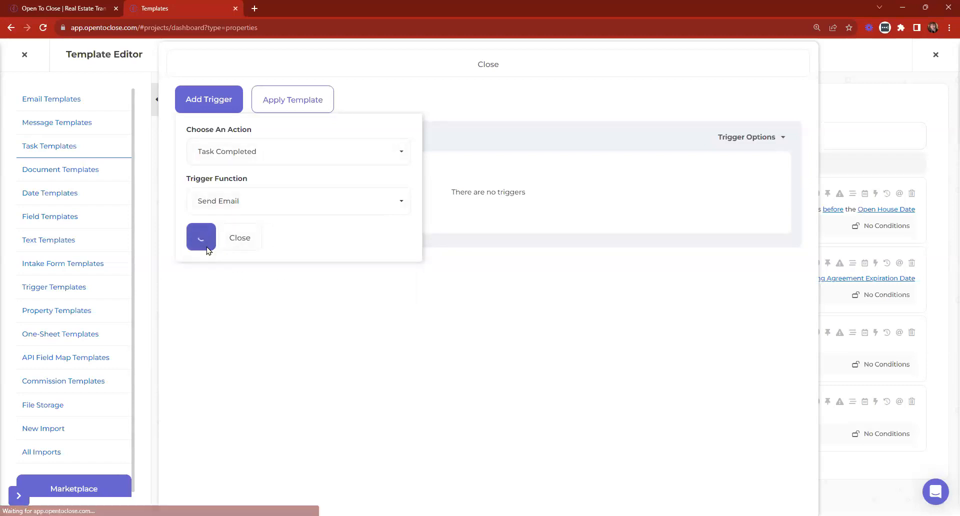
Apply the Open House Notification (S) template to the trigger, switch it on, and verify it.
left_click(894, 111)
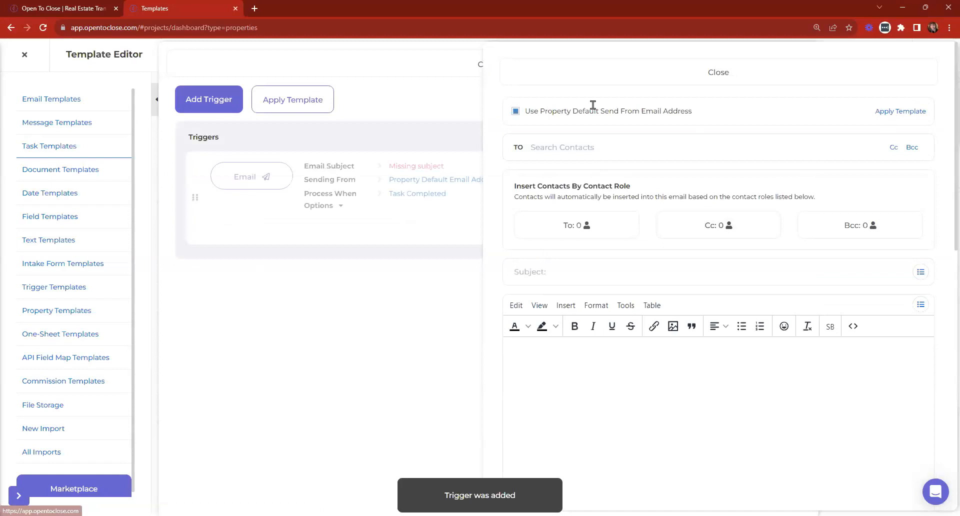
left_click(575, 100)
type("Open House Notification (S)")
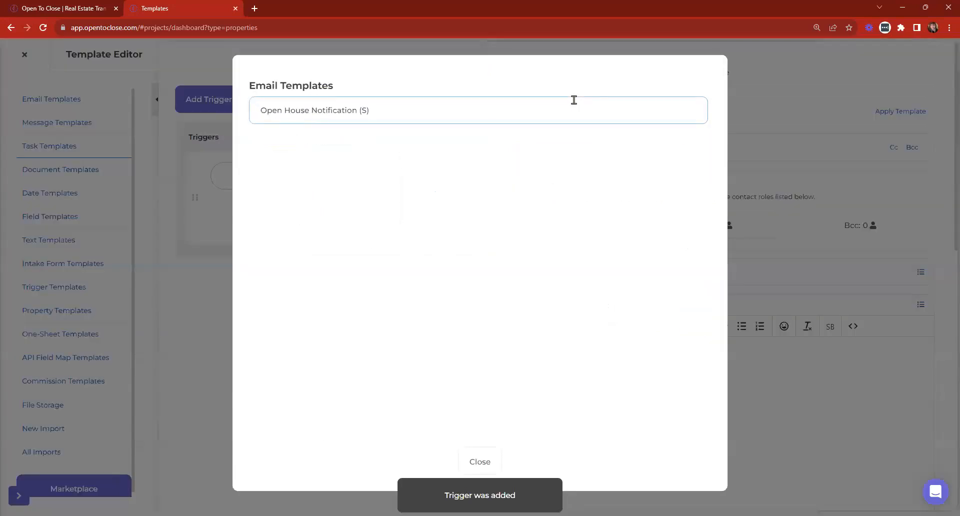
left_click(693, 144)
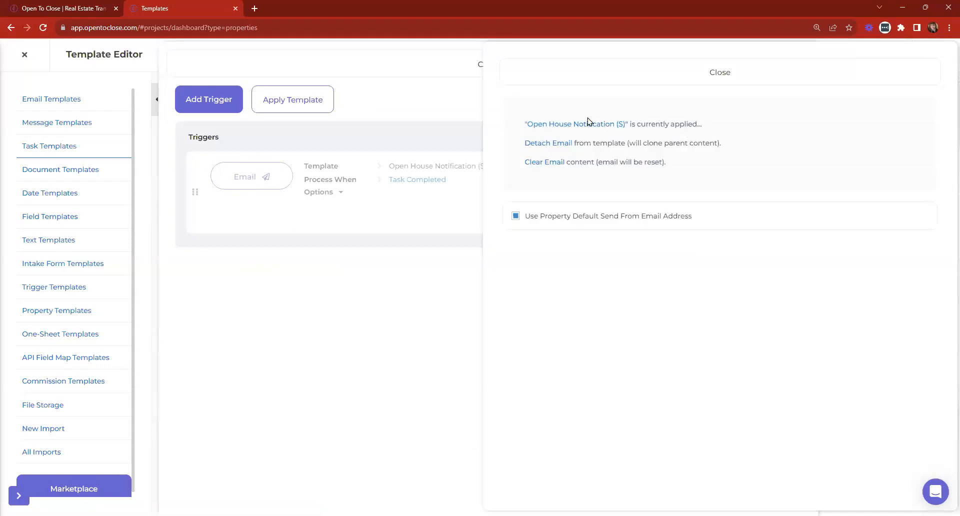
left_click(619, 70)
left_click(745, 216)
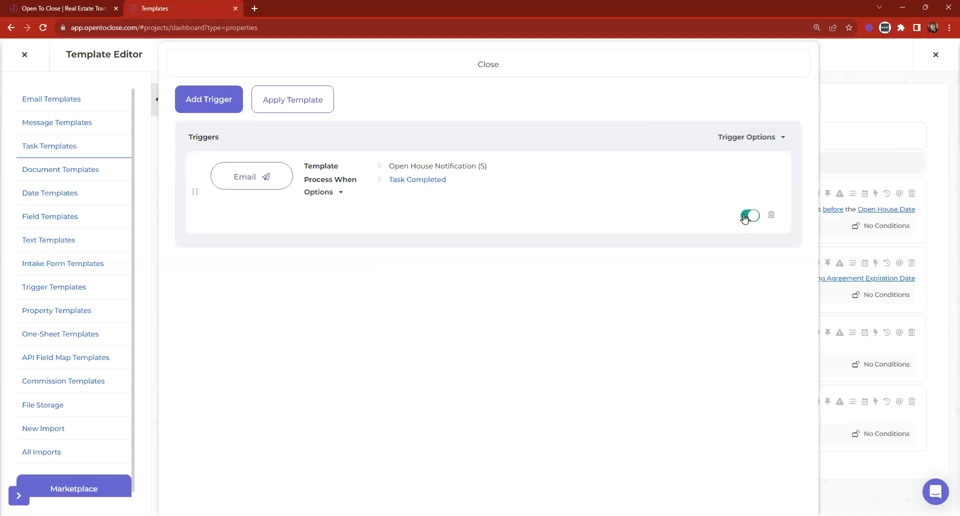
left_click(430, 62)
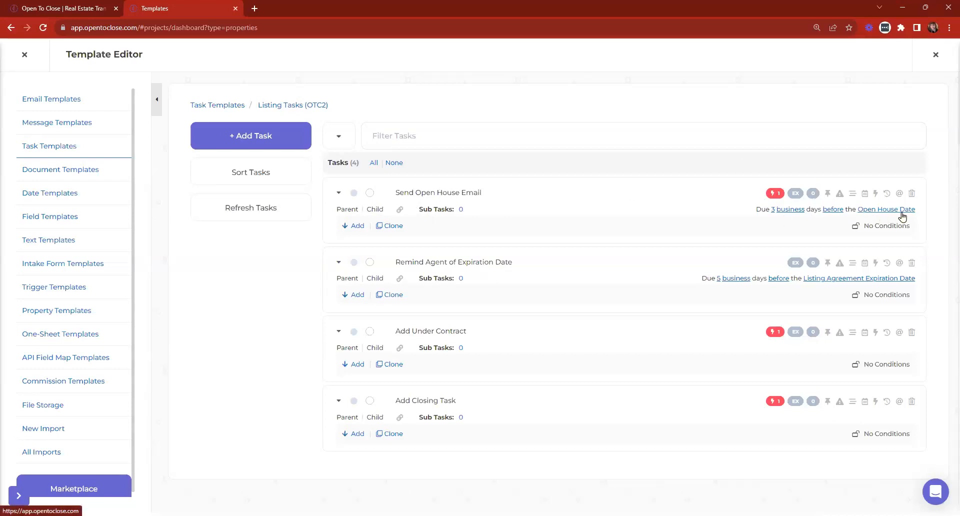
left_click(770, 198)
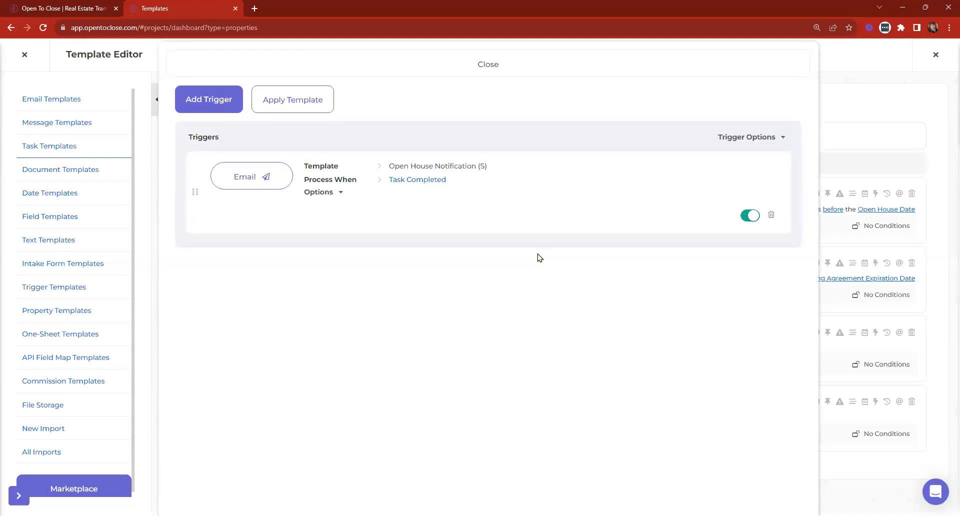
left_click(281, 73)
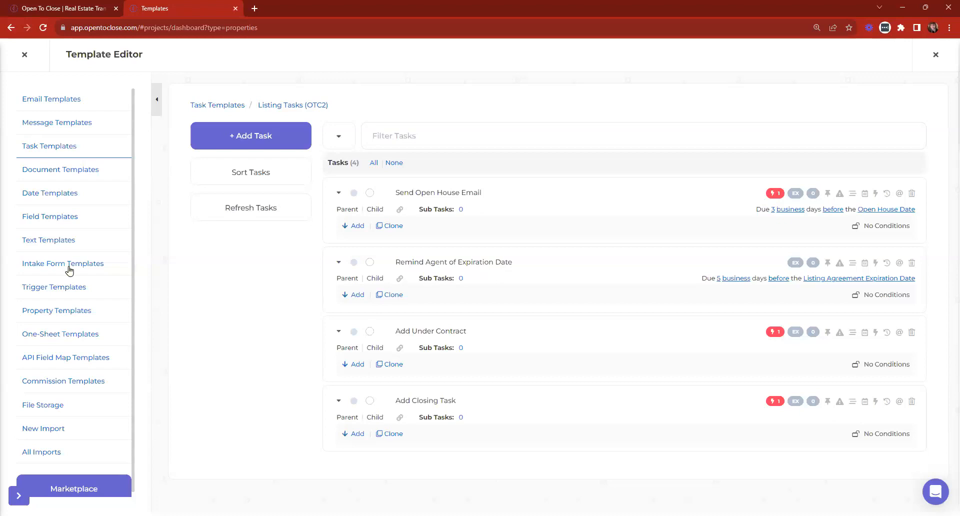
In the Field Editor, inspect the TC Fee Status, Seller Concessions and Earnest Money Held By fields.
left_click(23, 55)
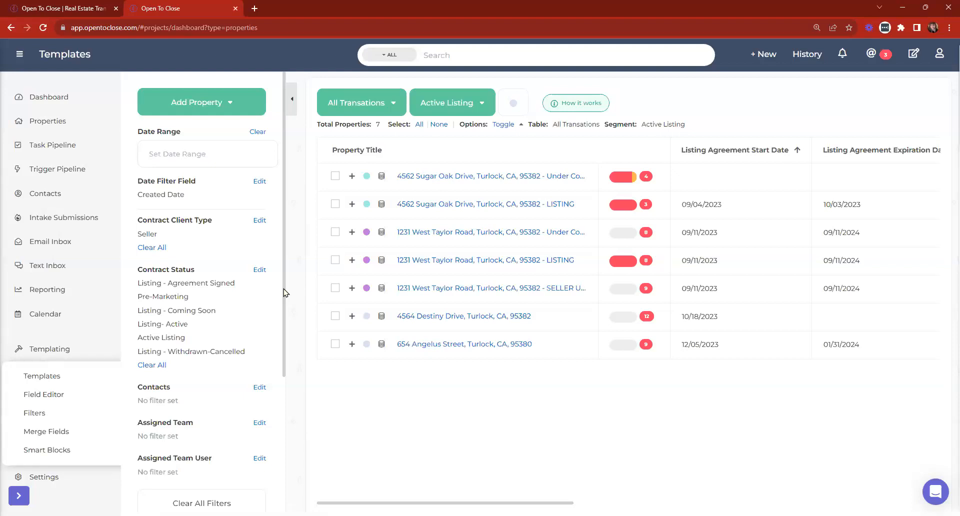
left_click(33, 396)
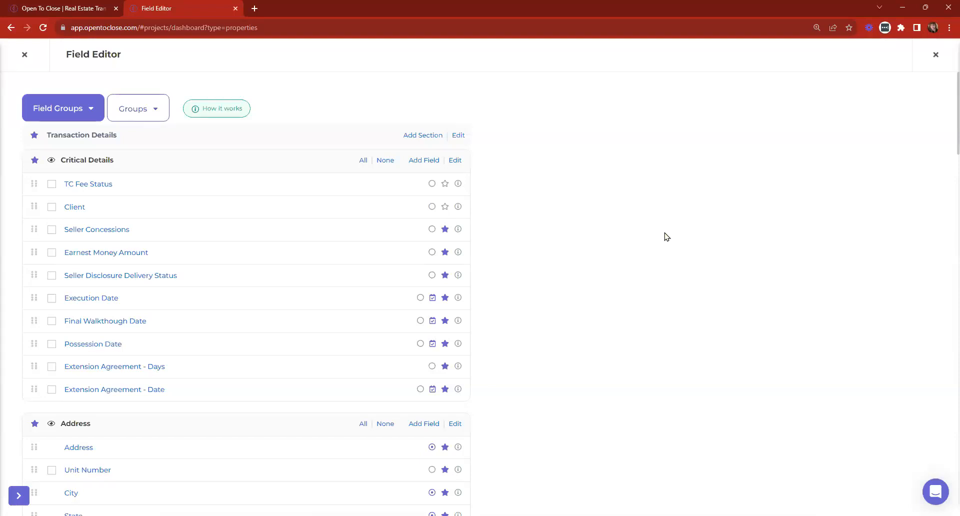
left_click(80, 184)
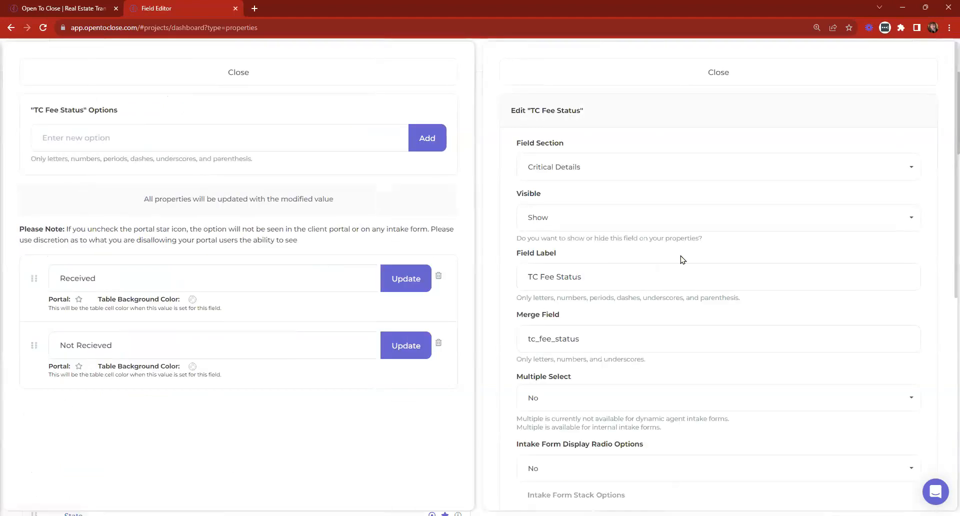
left_click(339, 81)
left_click(572, 78)
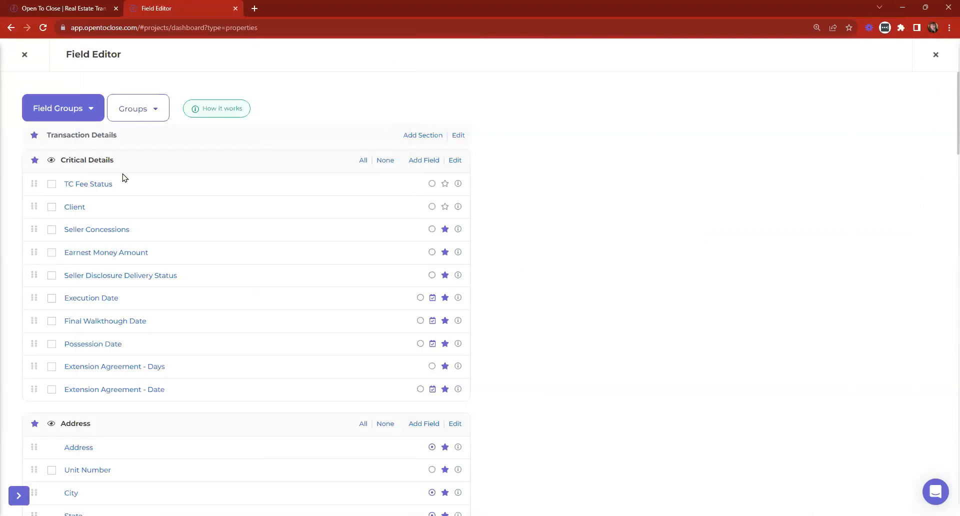
left_click(87, 230)
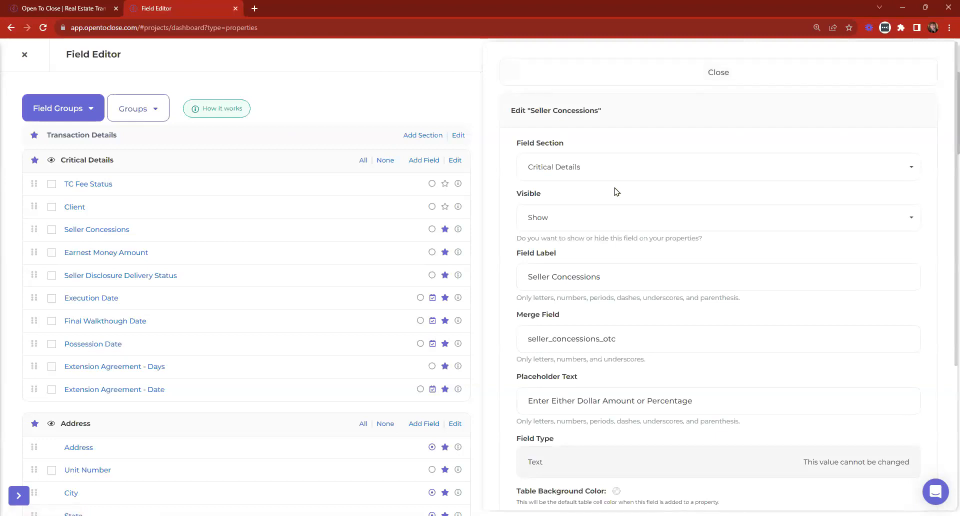
left_click(548, 73)
scroll(279, 217, "down", 9)
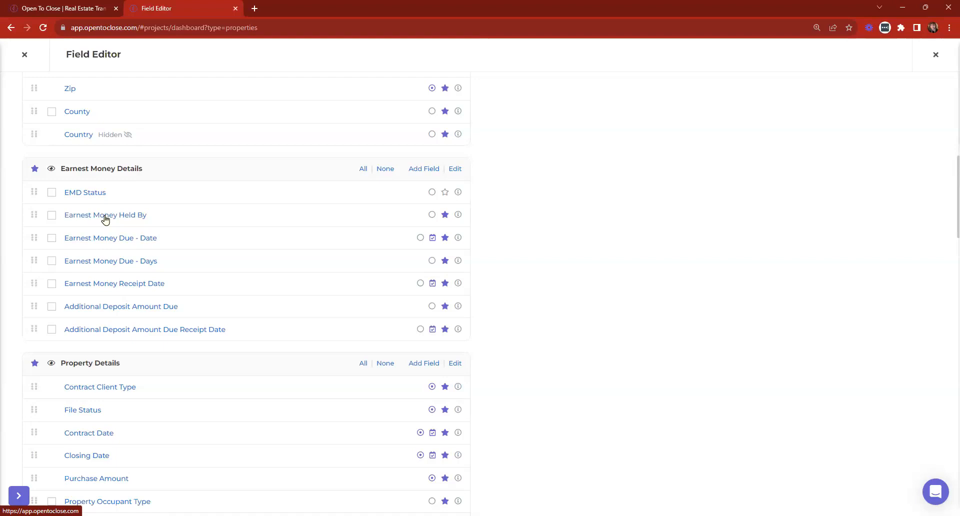
left_click(105, 219)
scroll(275, 320, "down", 2)
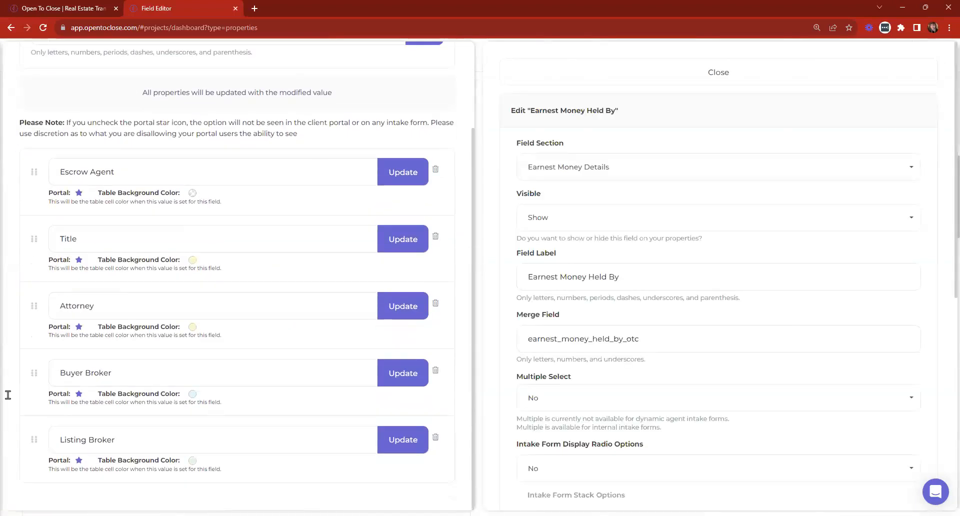
scroll(400, 98, "up", 1)
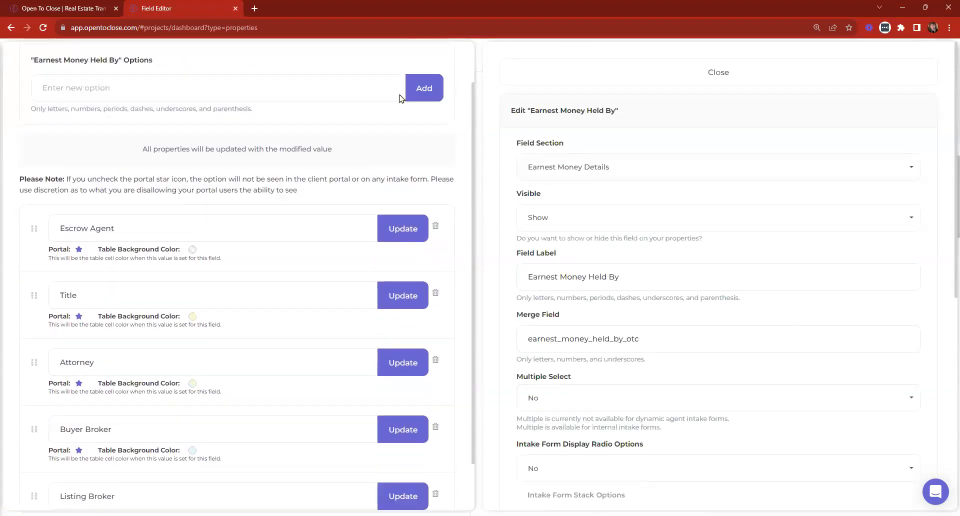
scroll(400, 98, "up", 1)
left_click(422, 69)
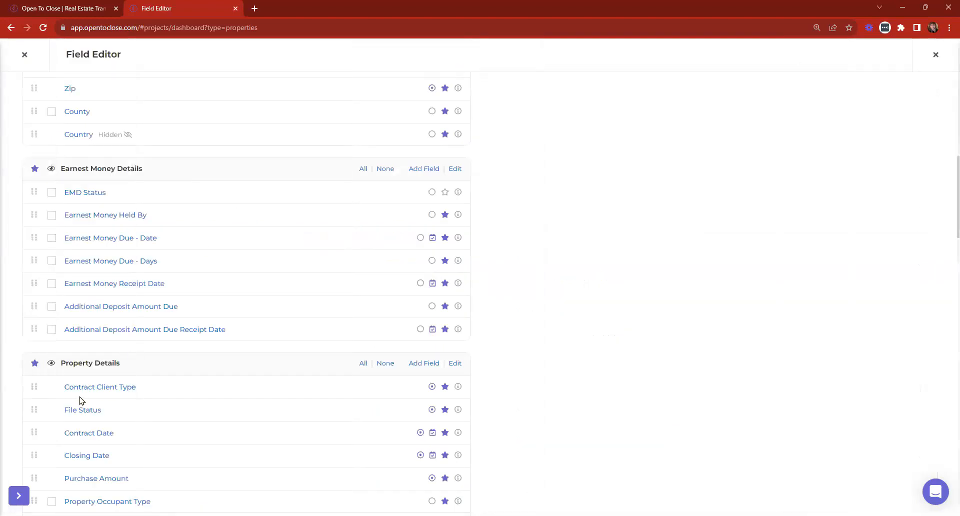
left_click(87, 193)
left_click(164, 128)
left_click(163, 129)
type("Testing")
left_click(429, 138)
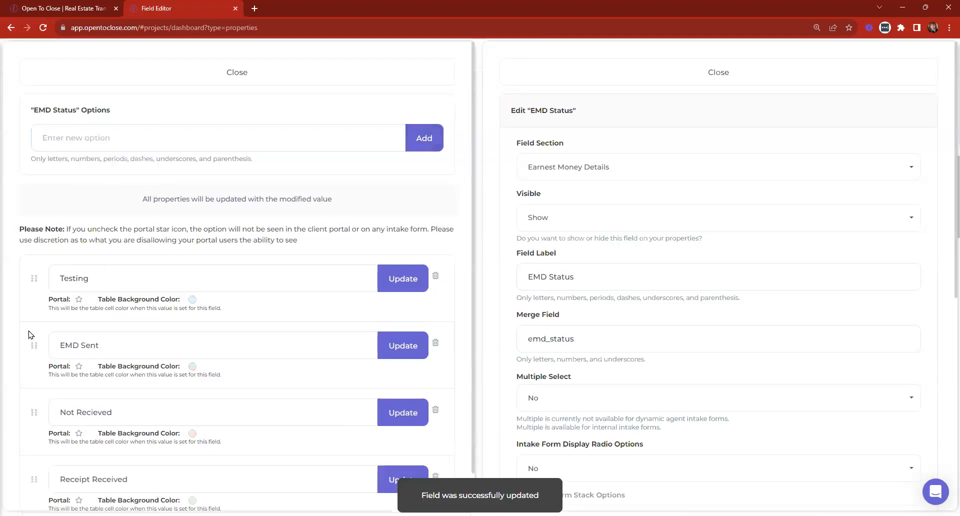
left_click(240, 75)
left_click(719, 72)
left_click(19, 59)
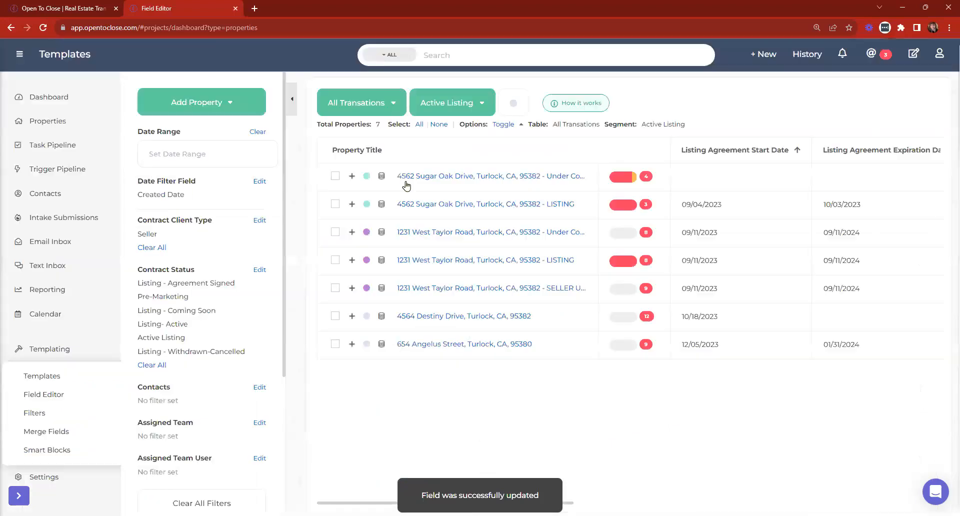
left_click(471, 205)
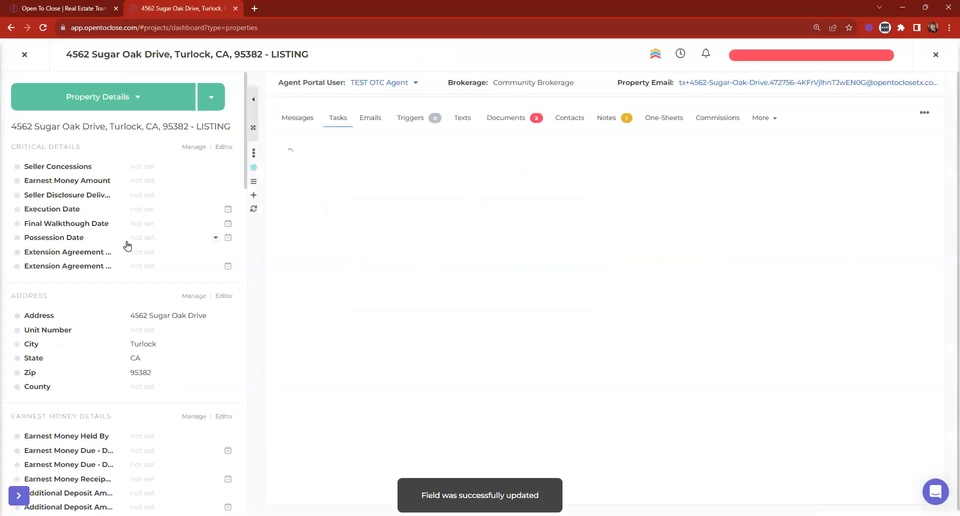
Add the EMD Status field to the listing's Earnest Money Details.
scroll(127, 245, "down", 5)
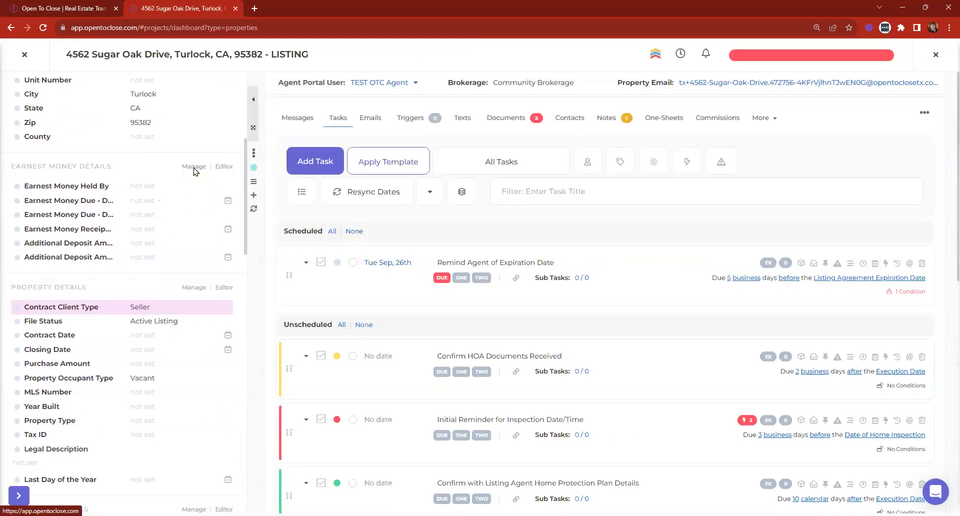
left_click(194, 168)
scroll(317, 200, "down", 7)
left_click(262, 218)
left_click(647, 466)
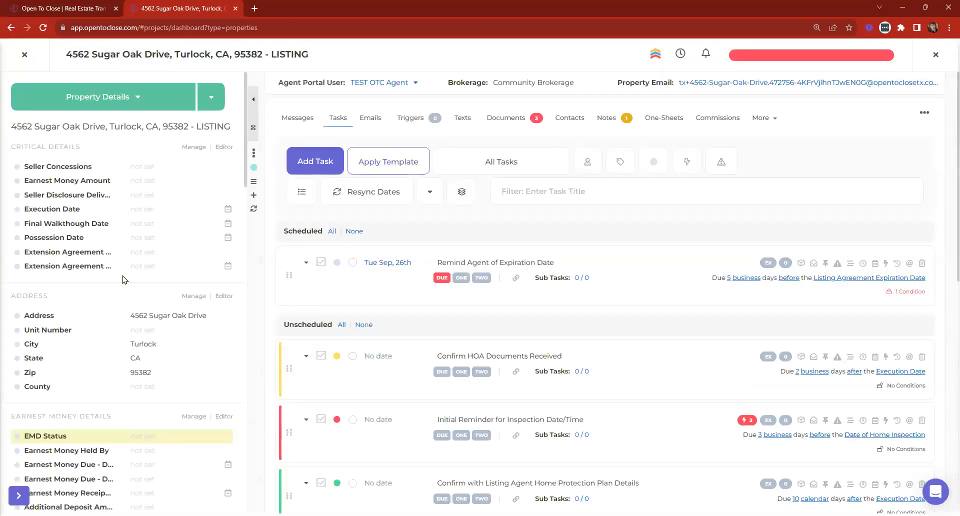
Set the listing's EMD Status to Testing.
scroll(124, 280, "down", 3)
left_click(149, 286)
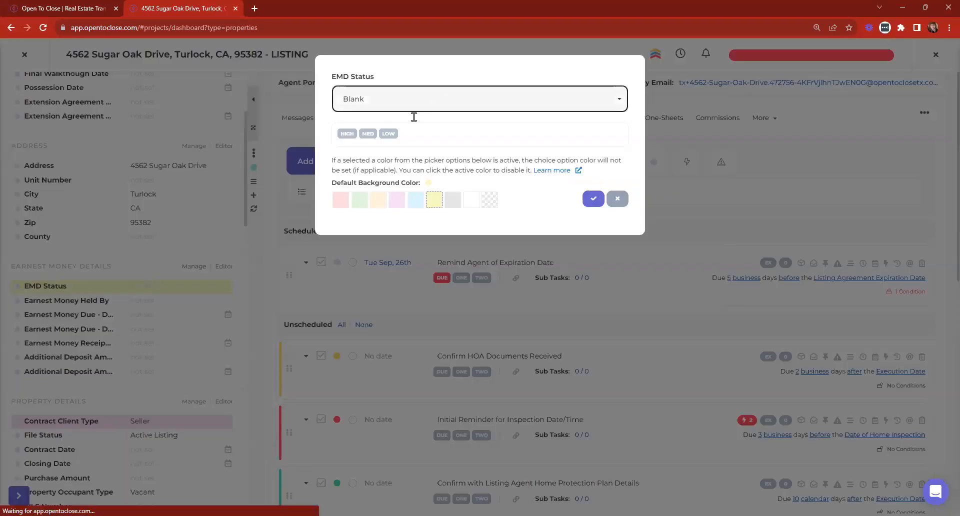
left_click(414, 106)
left_click(353, 195)
left_click(593, 199)
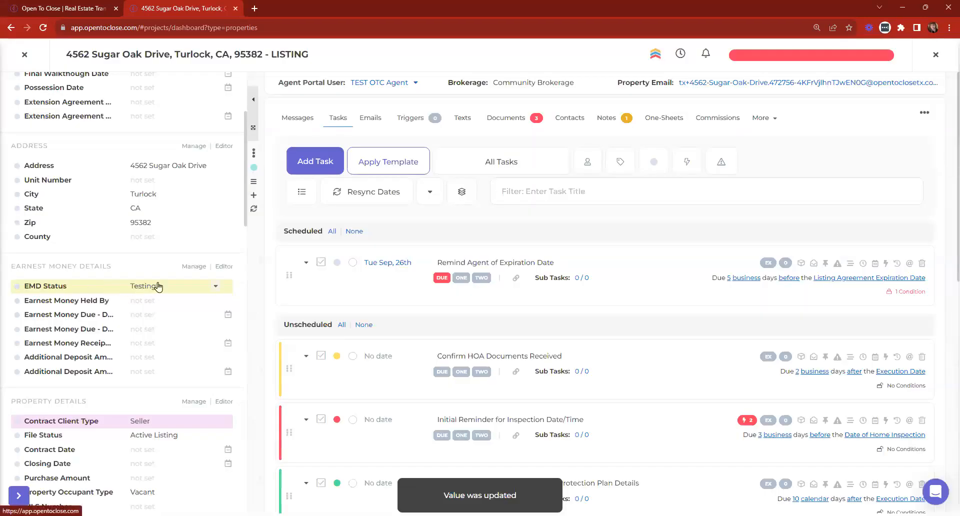
Keep EMD Status as Testing with a white background, then close the property.
left_click(158, 286)
left_click(407, 97)
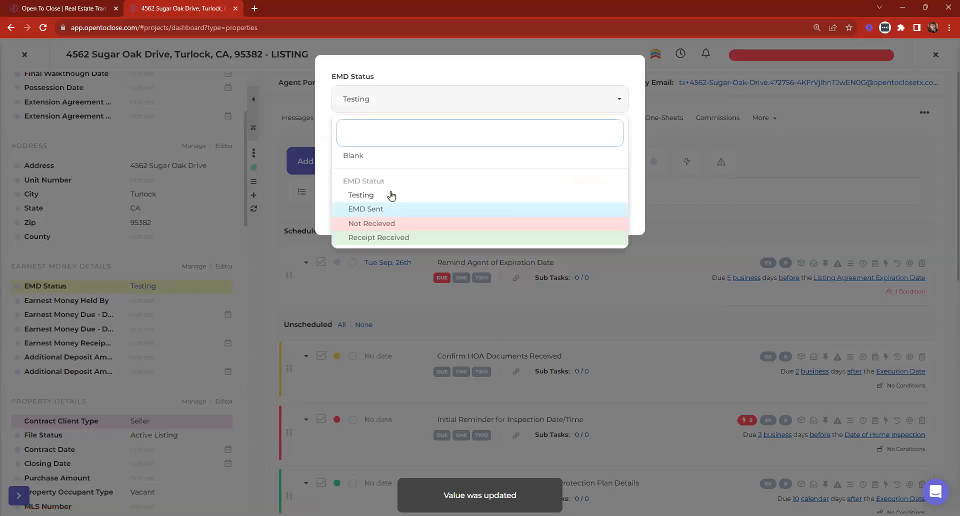
left_click(365, 195)
left_click(472, 200)
left_click(594, 199)
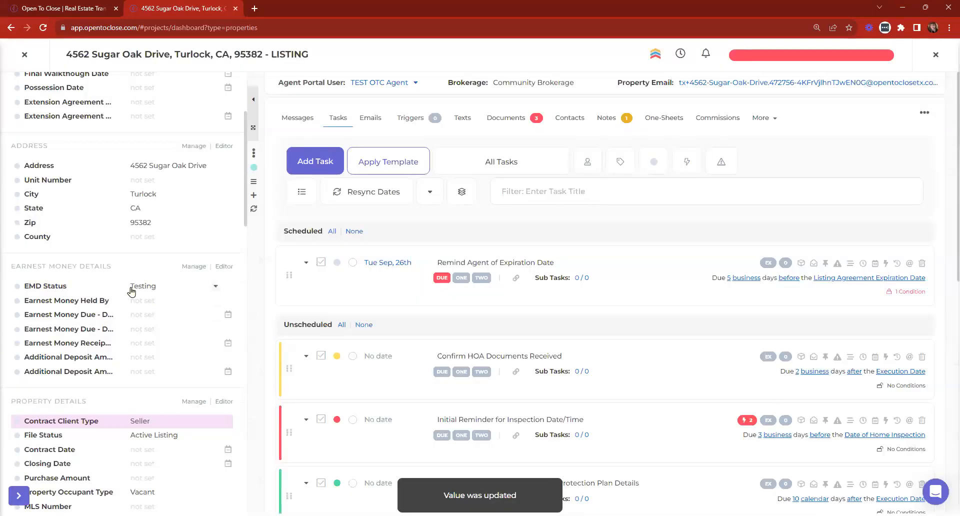
left_click(26, 54)
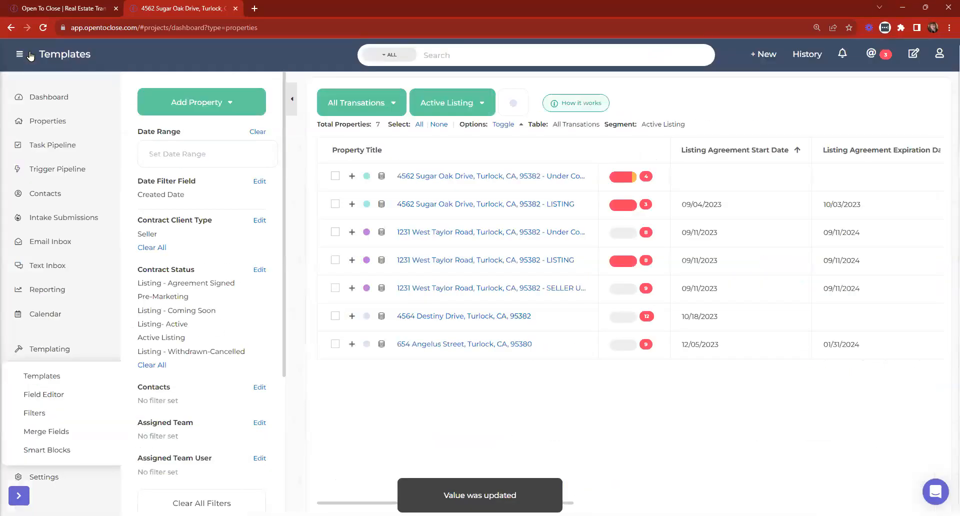
Give the EMD Status field's Testing option a grey table background colour.
left_click(45, 398)
scroll(94, 272, "down", 7)
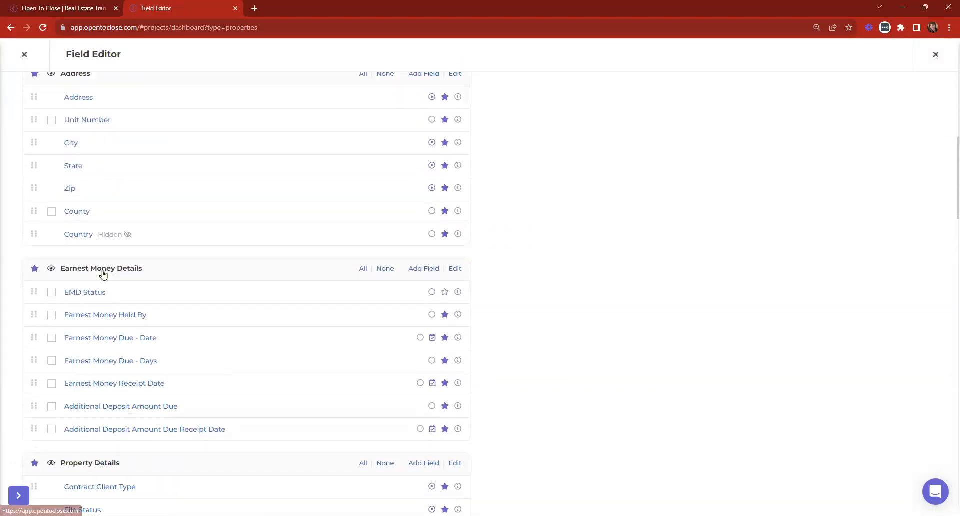
left_click(86, 294)
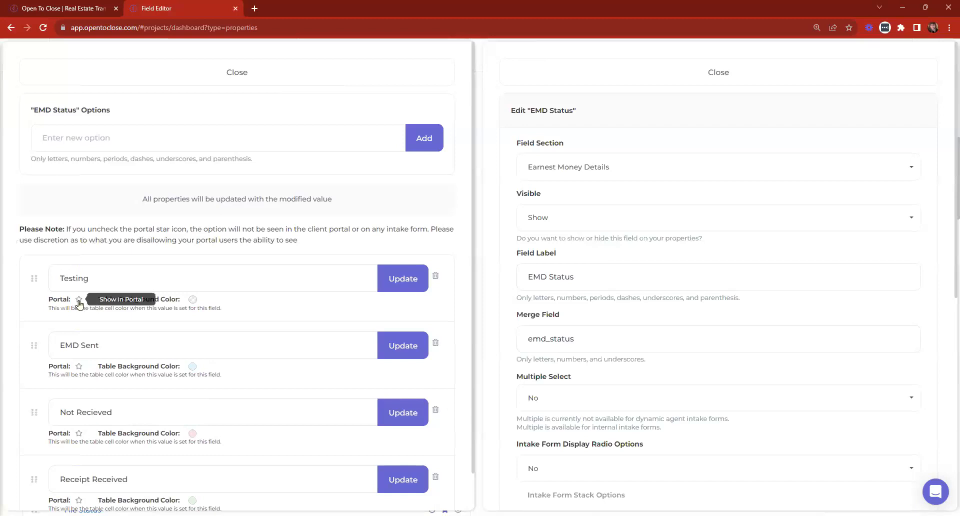
left_click(193, 300)
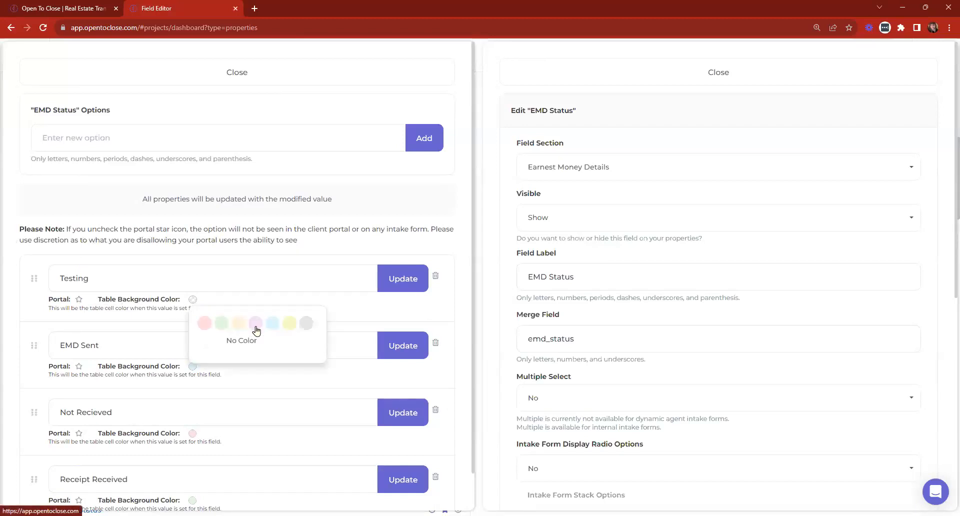
left_click(306, 324)
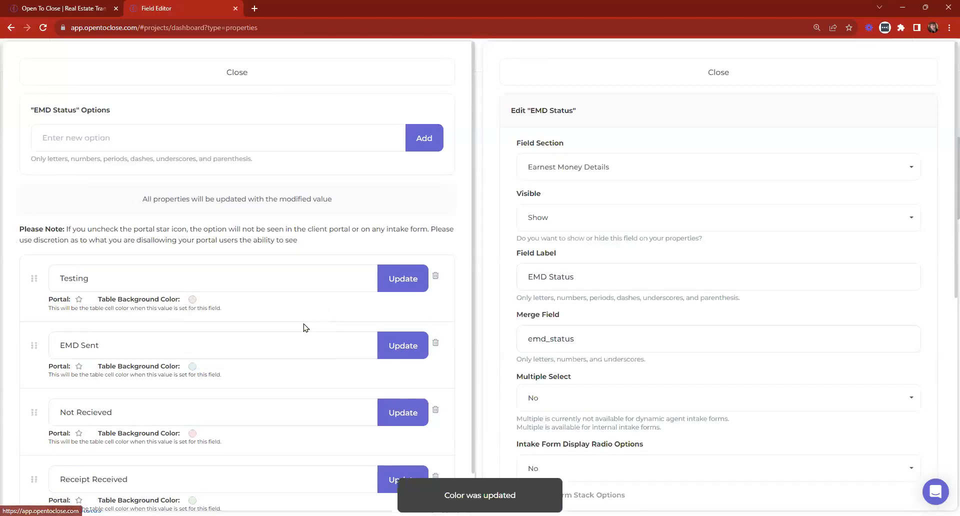
left_click(330, 79)
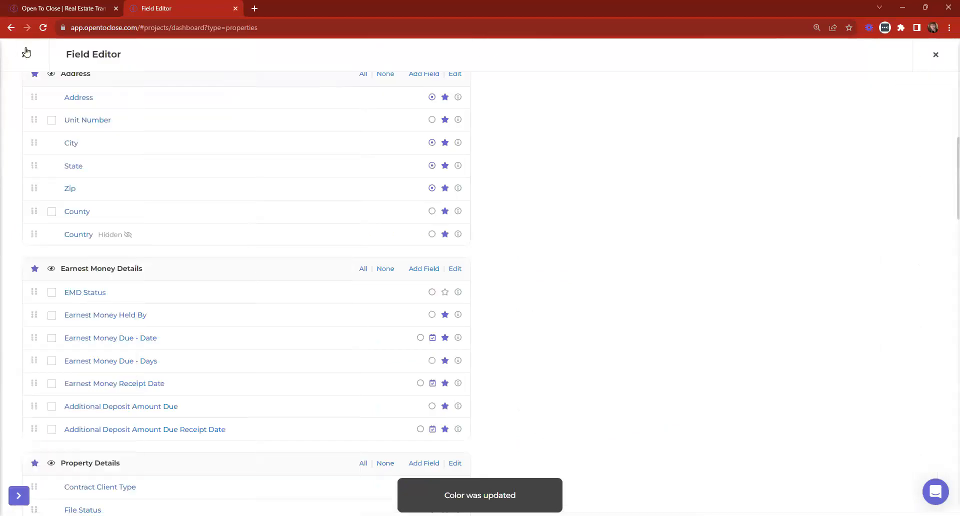
left_click(36, 64)
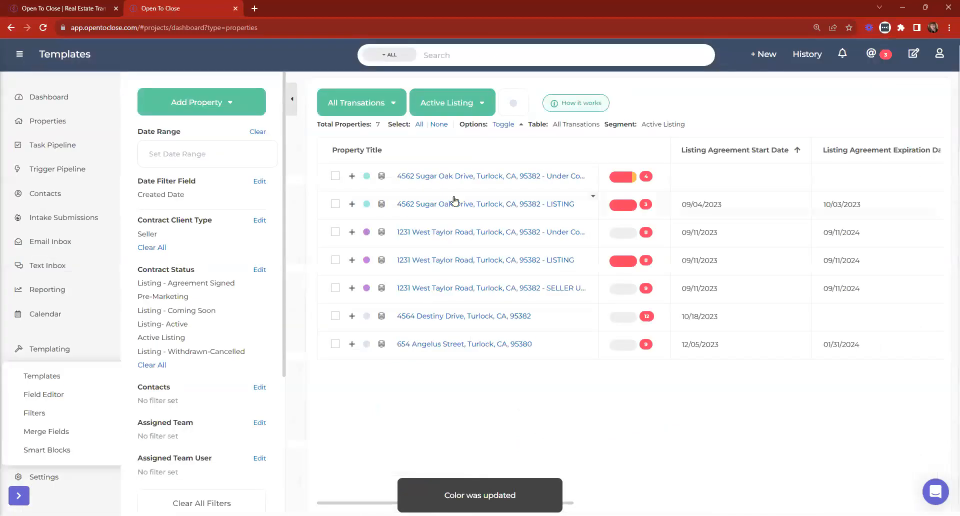
left_click(473, 176)
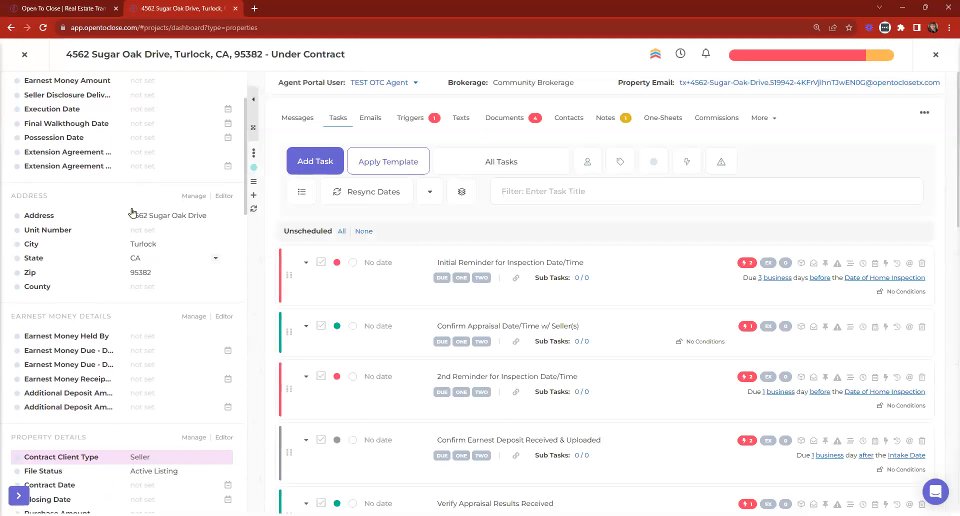
left_click(22, 54)
left_click(488, 204)
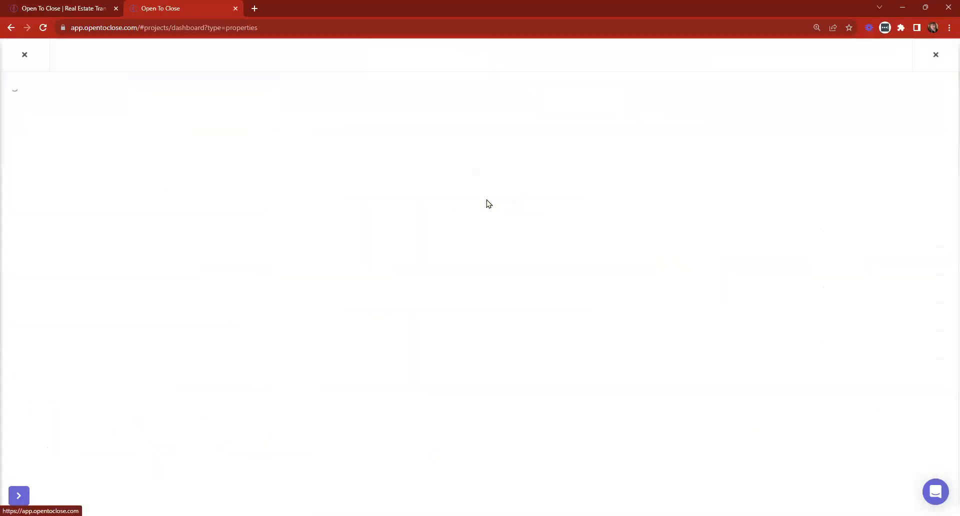
scroll(100, 280, "down", 3)
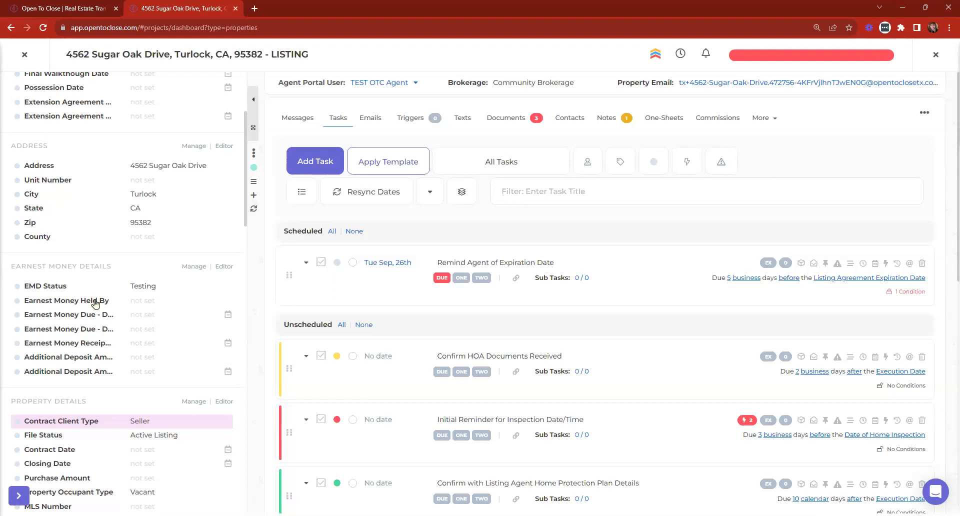
left_click(224, 267)
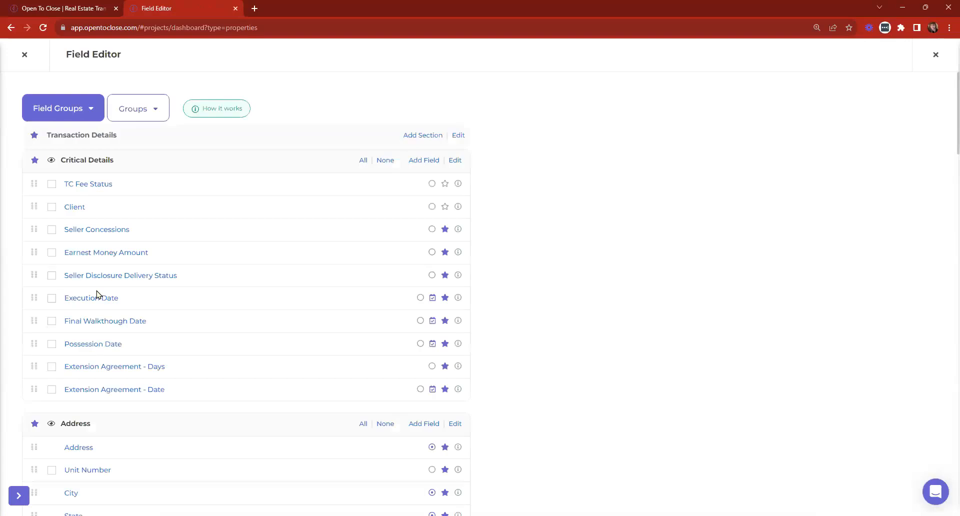
Change the EMD Status option 'Testing' to 'I like nachos', update it, and close the Field Editor.
scroll(98, 295, "down", 8)
left_click(80, 244)
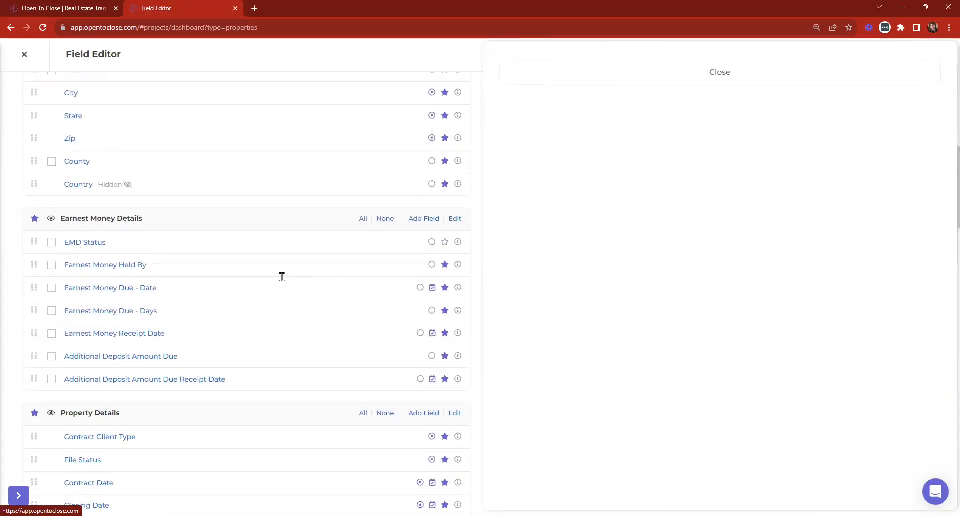
left_click(164, 277)
key("BackSpace")
key("BackSpace")
key("BackSpace")
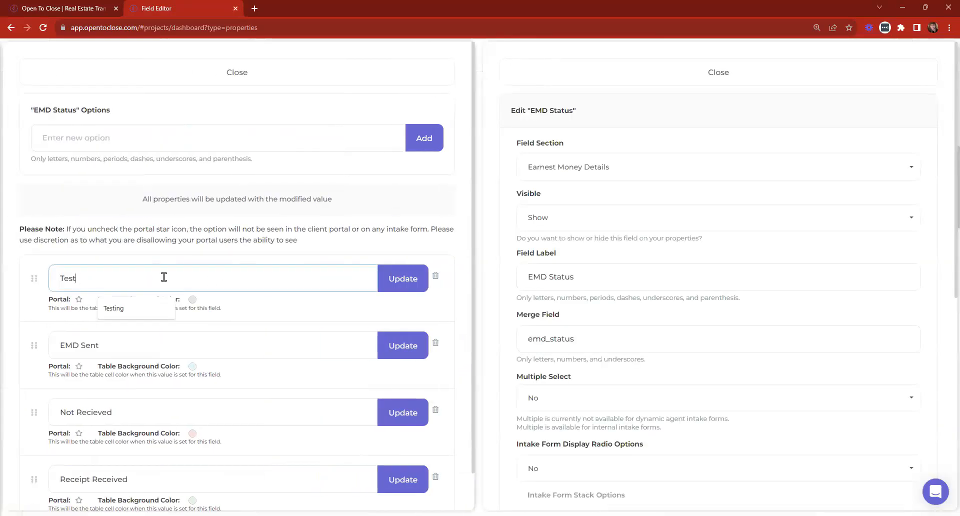
key("BackSpace")
key("BackSpace")
key("BackSpace")
key("BackSpace")
type("I like nachoes")
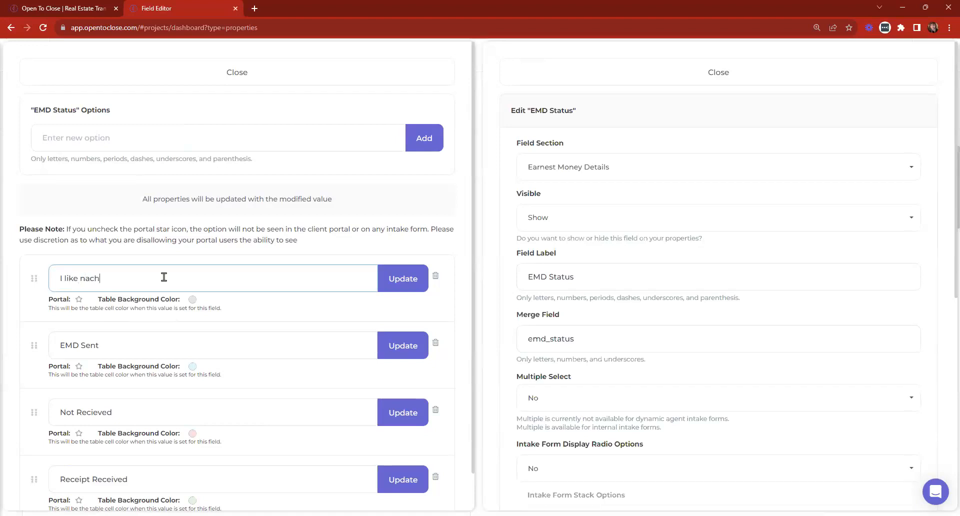
key("BackSpace")
key("BackSpace")
type("s")
left_click(417, 284)
left_click(356, 81)
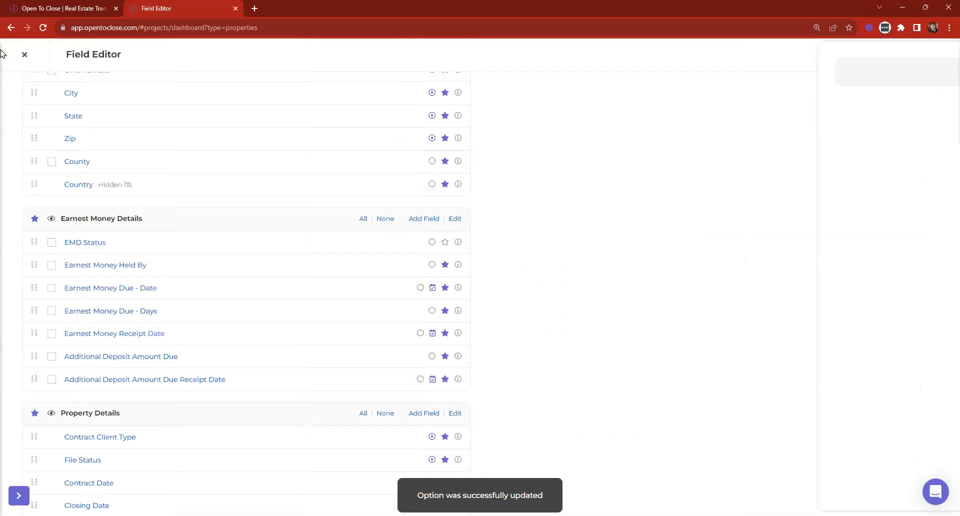
left_click(21, 59)
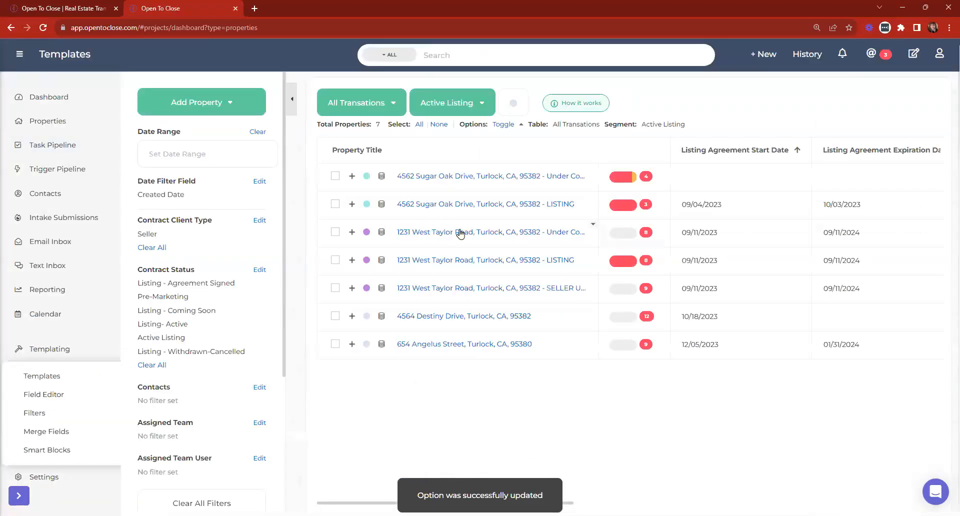
left_click(459, 232)
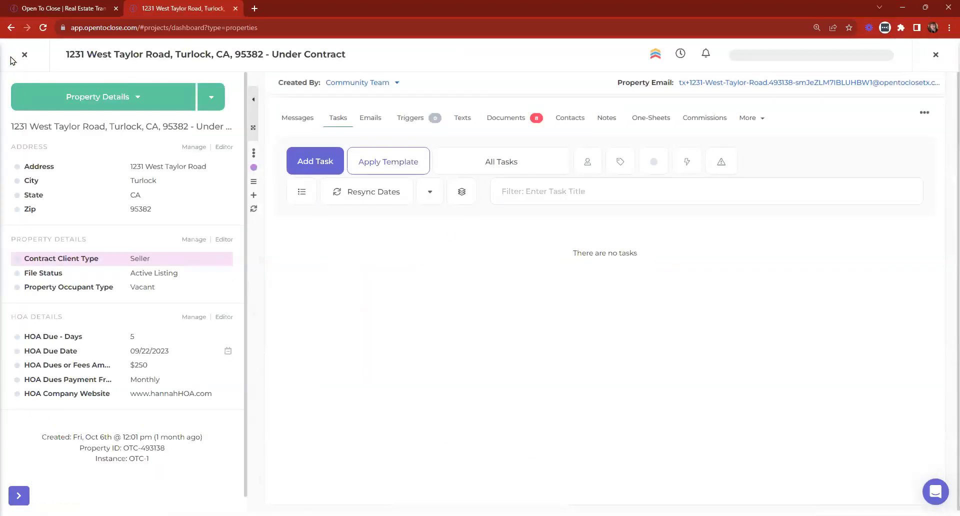
left_click(23, 53)
left_click(547, 204)
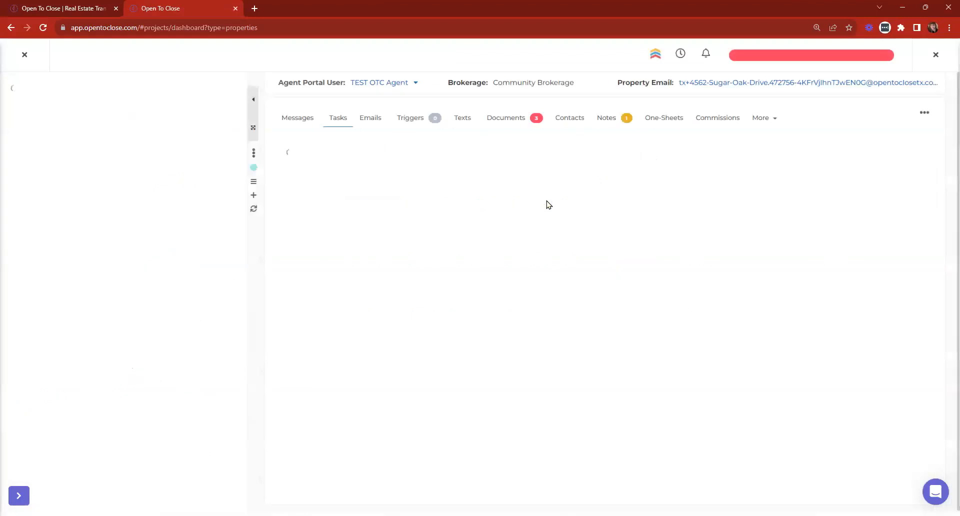
scroll(74, 285, "down", 2)
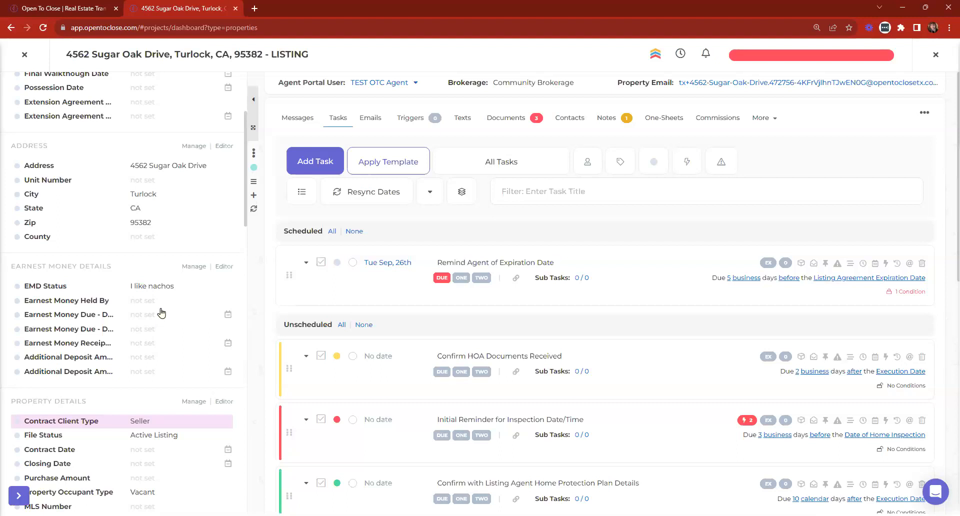
Reload the listing and set its EMD Status to 'I like nachos'.
left_click(253, 209)
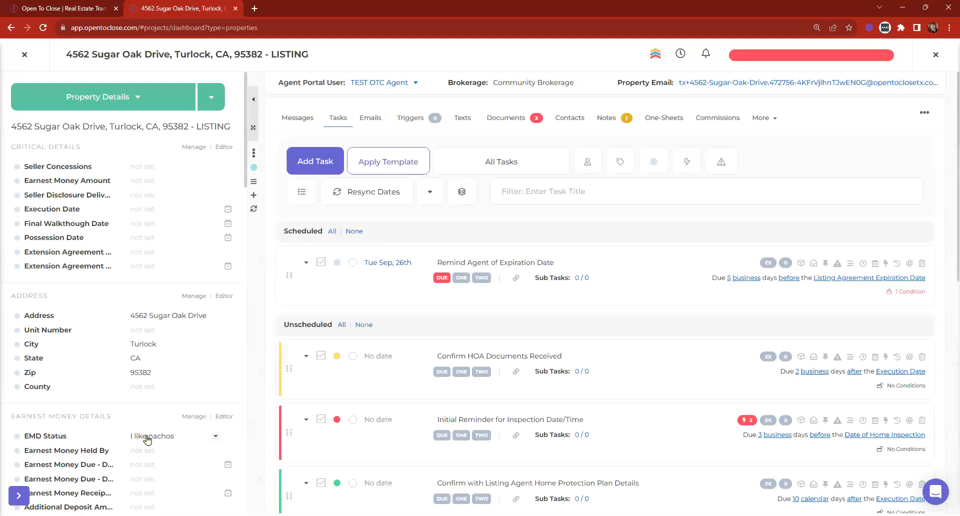
left_click(148, 438)
left_click(441, 99)
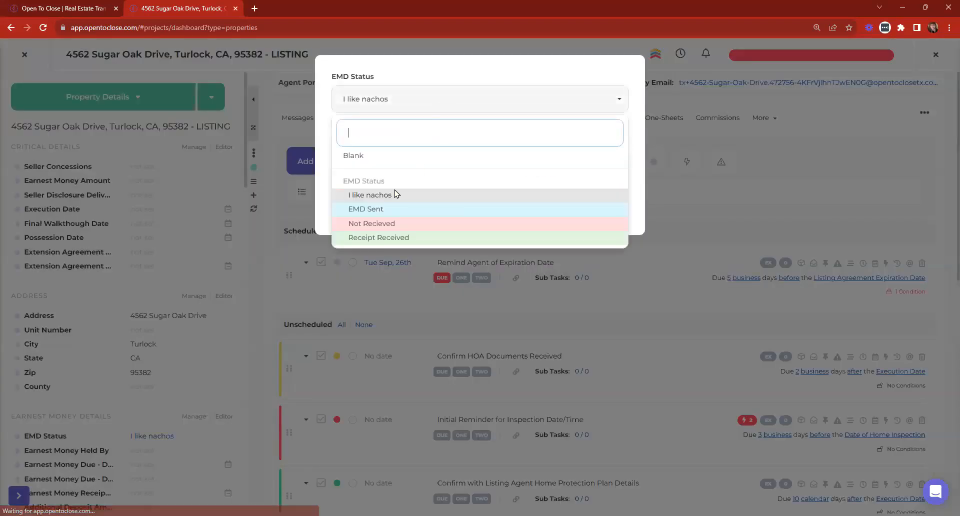
left_click(378, 196)
left_click(595, 199)
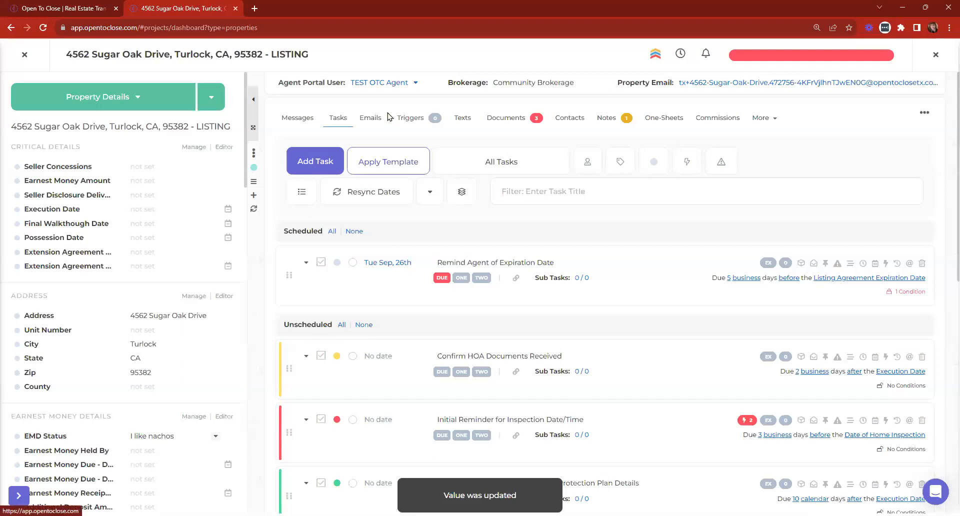
Give the EMD Status value a grey background, then close the property.
left_click(157, 442)
left_click(377, 95)
left_click(379, 94)
left_click(411, 100)
left_click(421, 100)
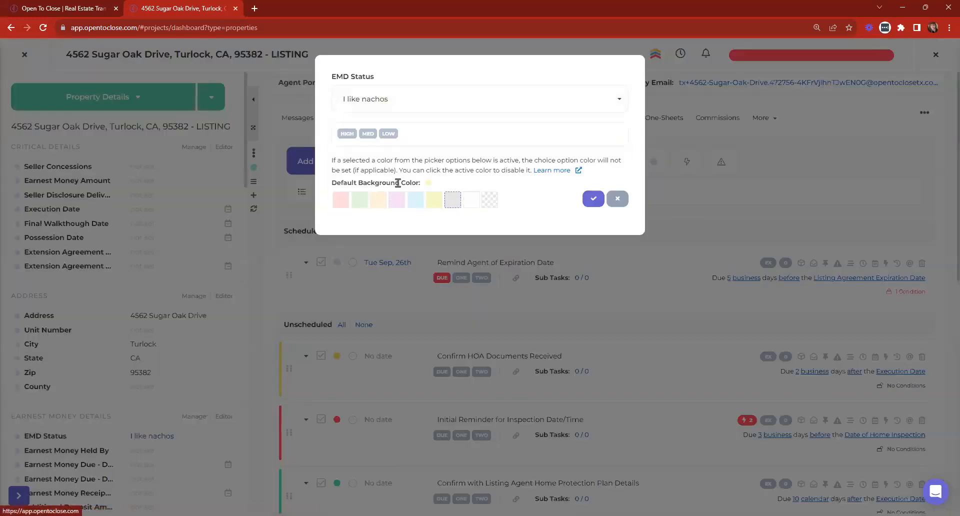
left_click(593, 201)
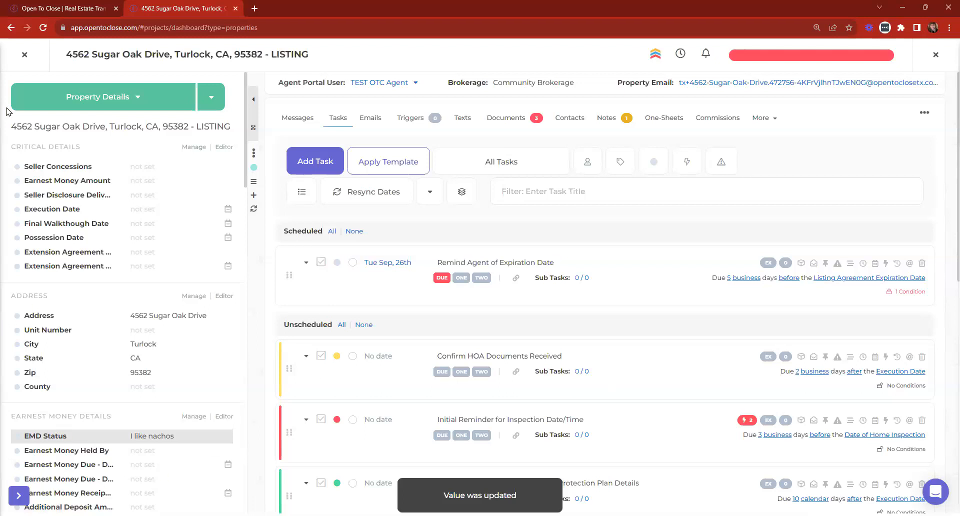
left_click(24, 56)
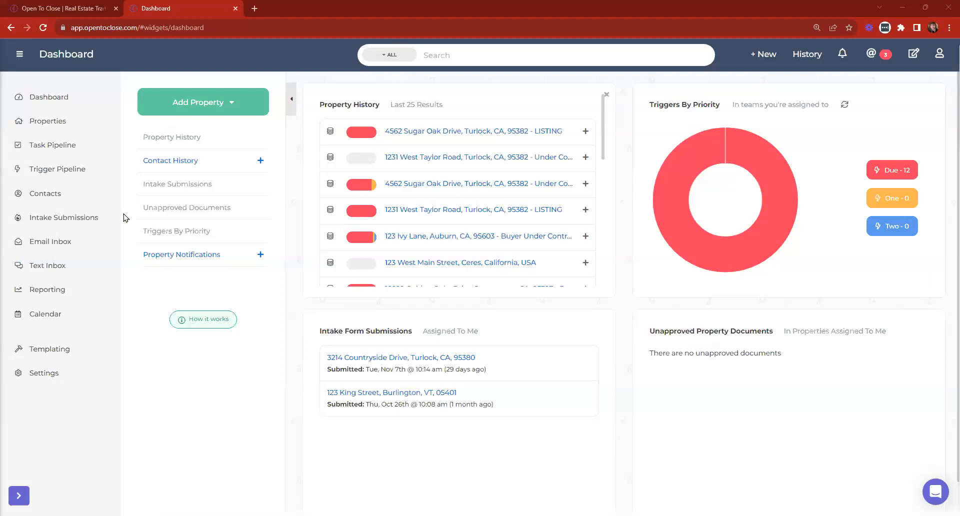
Open 'My sample signature' from Settings > Email Signatures for editing.
left_click(39, 371)
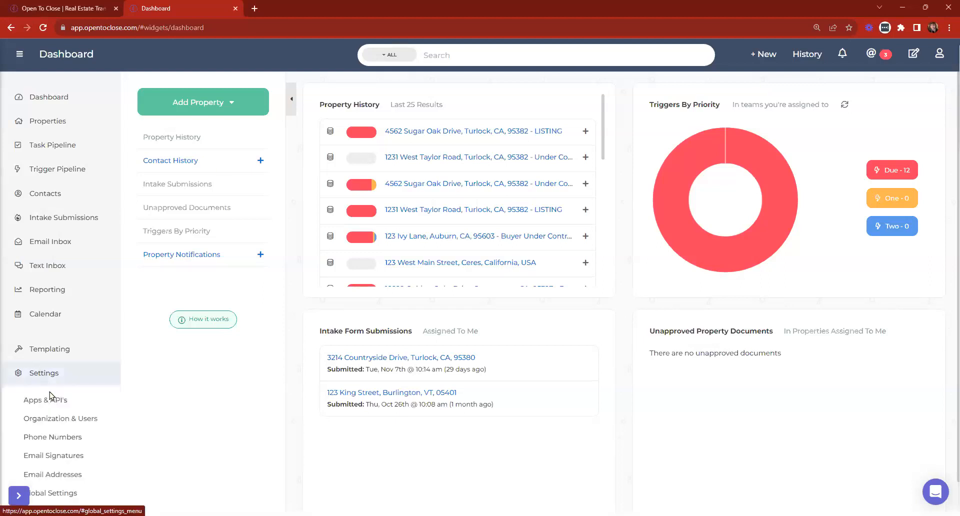
left_click(53, 456)
left_click(560, 159)
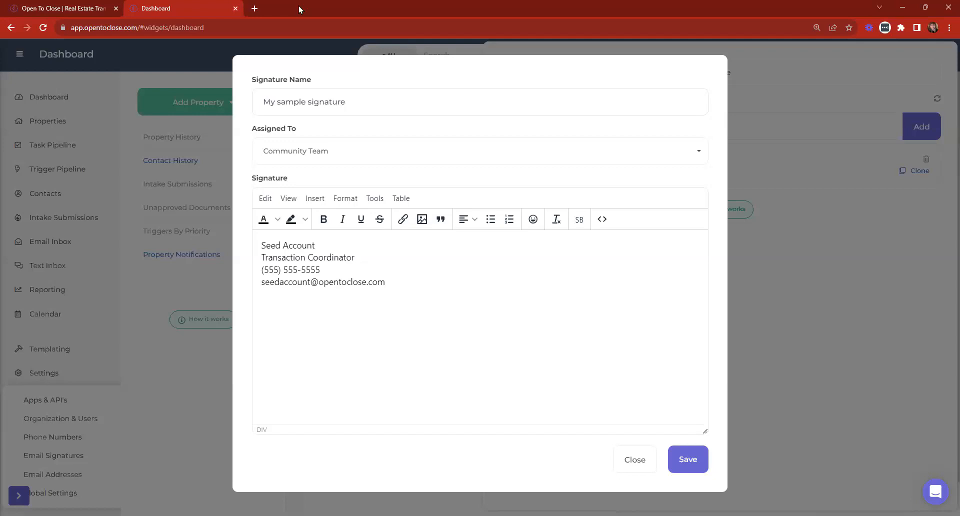
left_click(254, 8)
Search Google for 'resize my image', then close the tab and return to the signature text.
type("resixe")
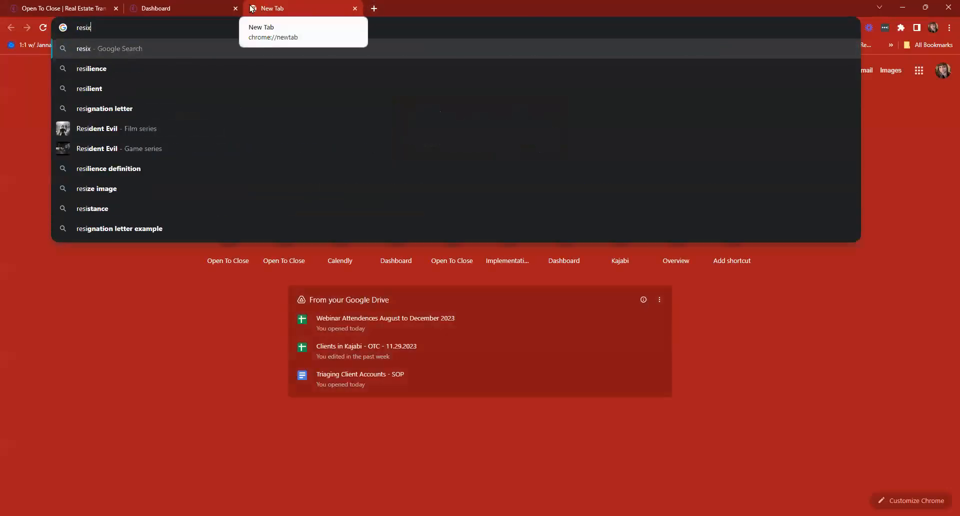
key("BackSpace")
key("BackSpace")
key("BackSpace")
type("ze my ")
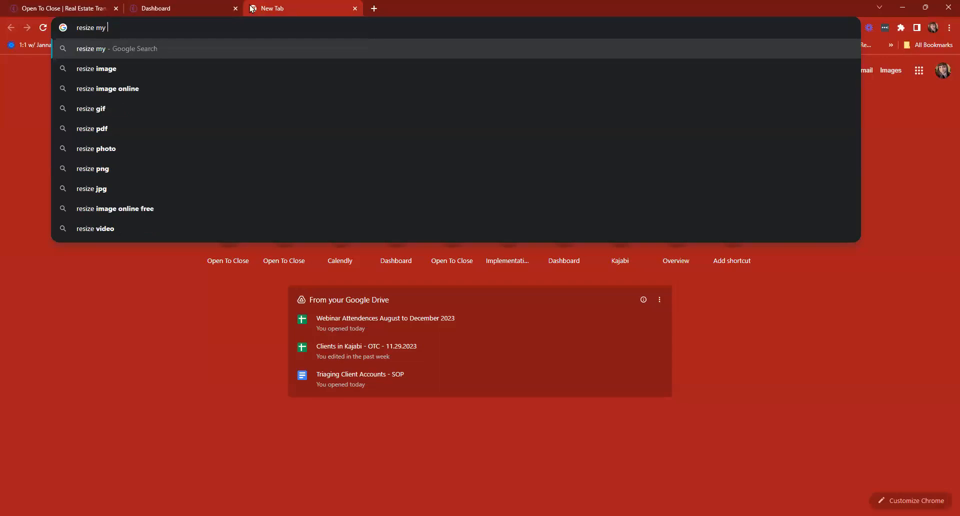
type("inma")
key("BackSpace")
key("BackSpace")
key("BackSpace")
key("BackSpace")
type("m")
key("BackSpace")
type("ima")
key("Return")
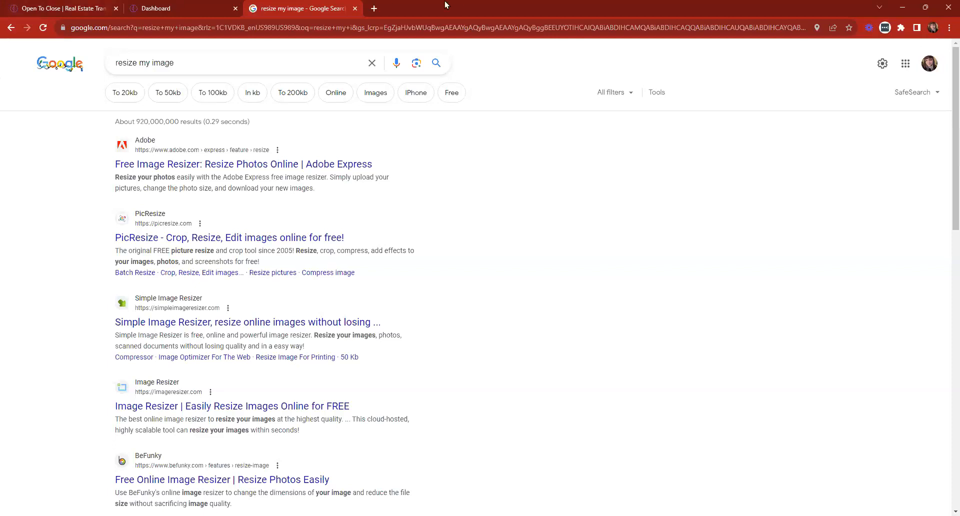
left_click(355, 9)
left_click(578, 364)
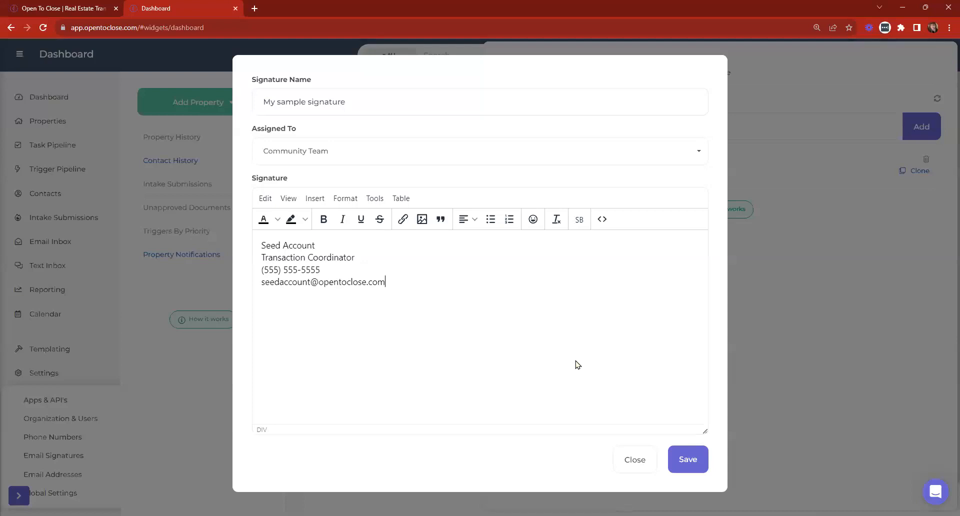
key("ctrl+a")
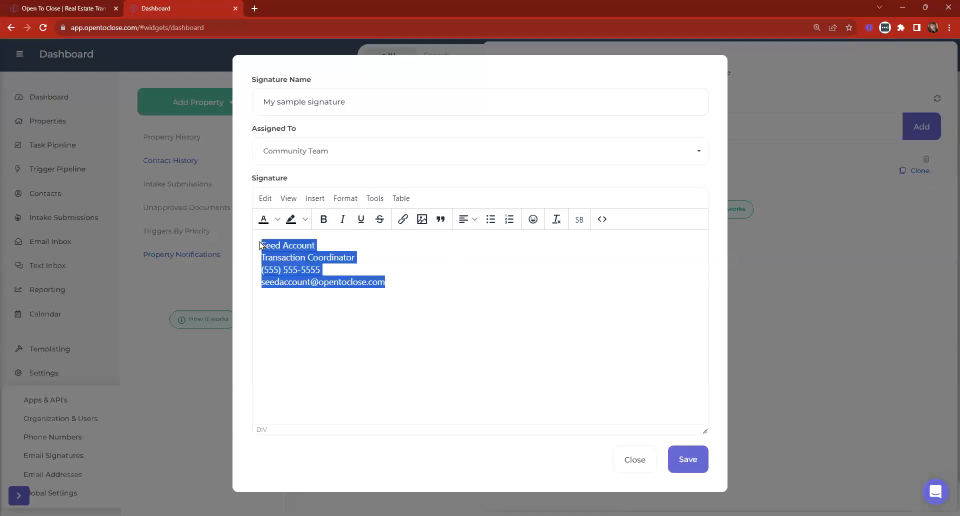
left_click(422, 220)
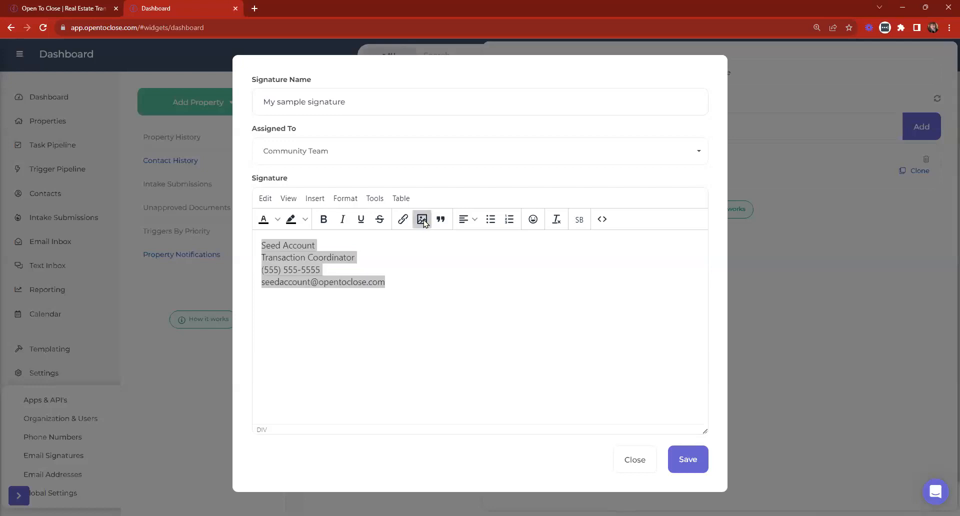
left_click(367, 247)
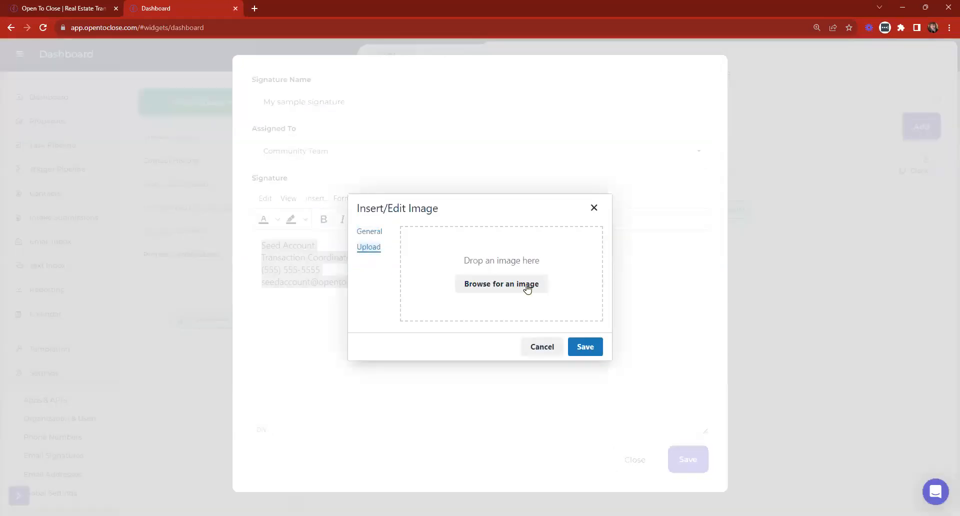
left_click(369, 234)
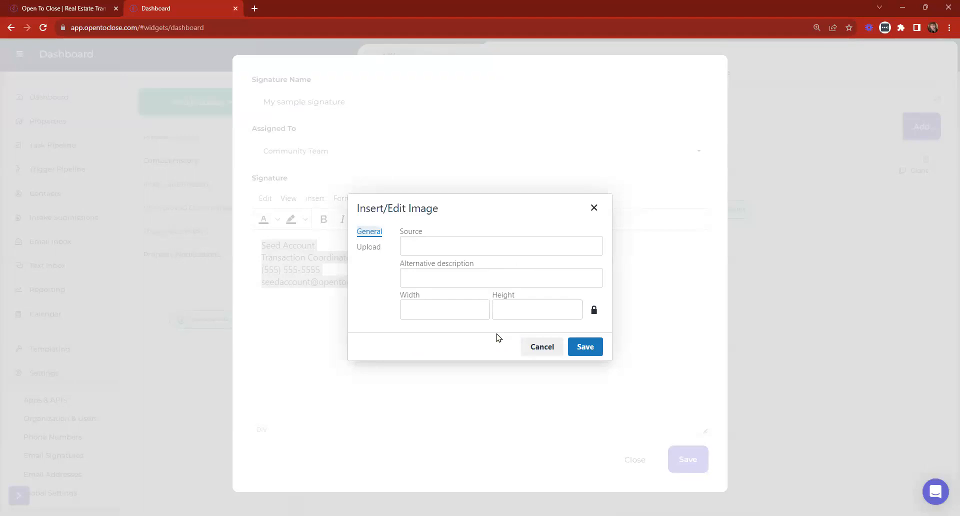
left_click(420, 243)
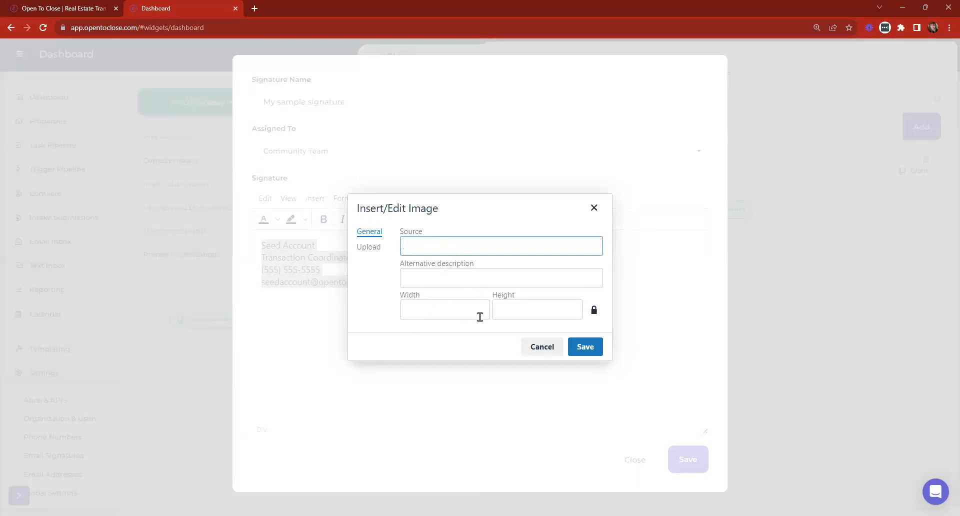
left_click(370, 247)
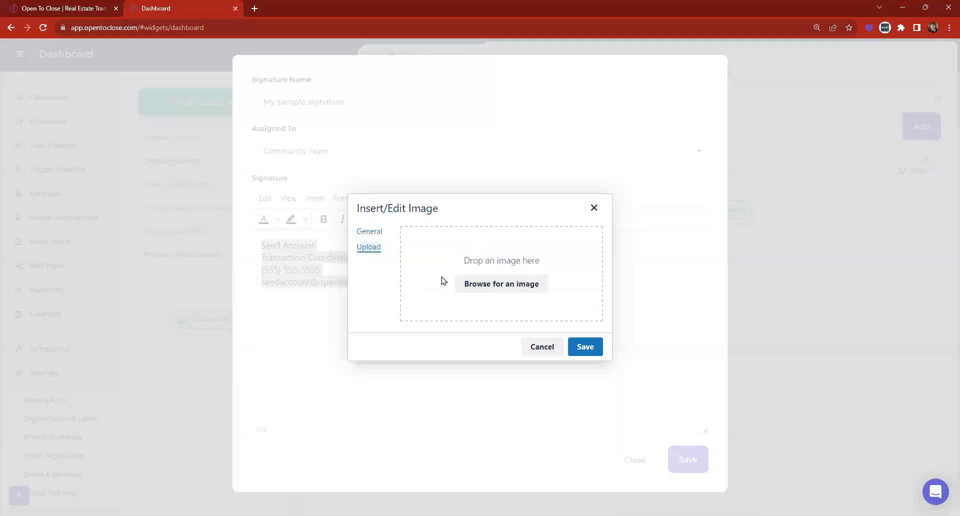
left_click(540, 347)
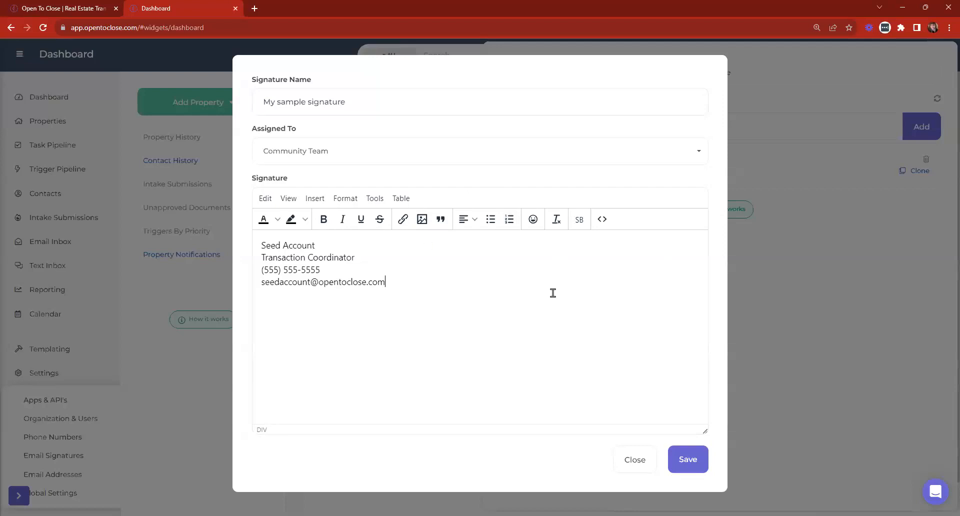
Reopen My sample signature, cancel the image insertion, and close the editor unchanged.
left_click(632, 463)
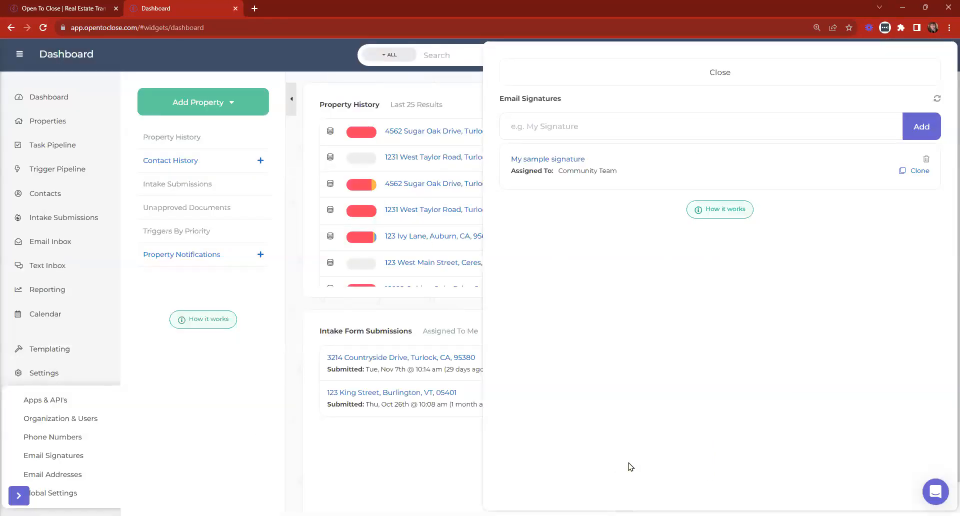
left_click(547, 158)
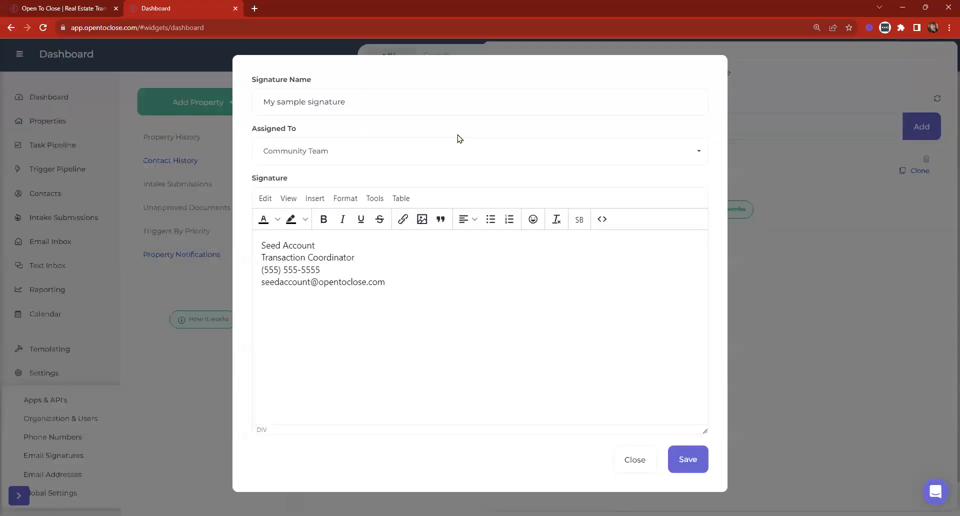
left_click(422, 219)
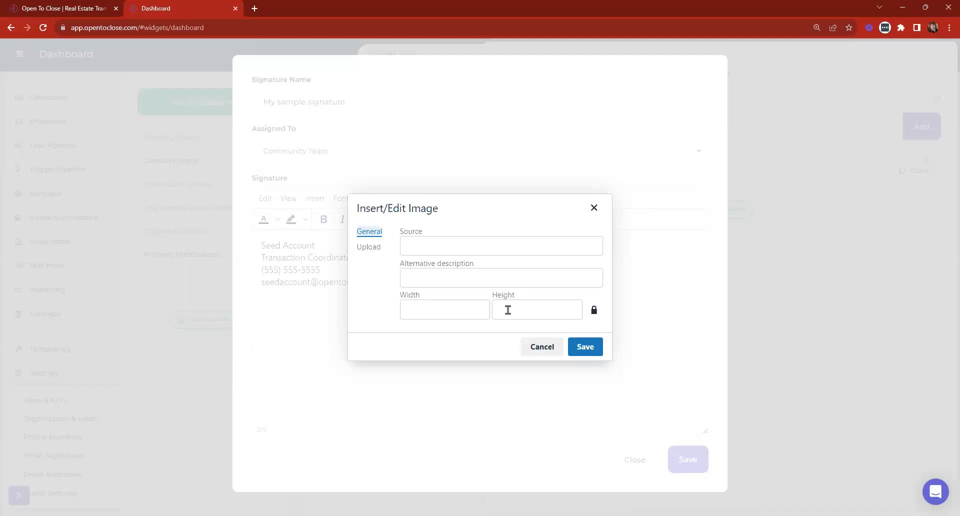
left_click(541, 347)
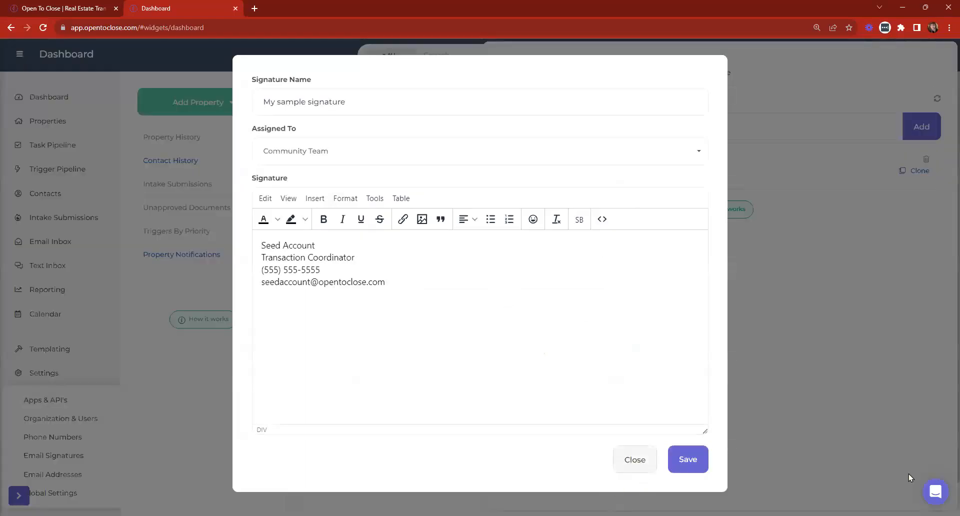
left_click(632, 461)
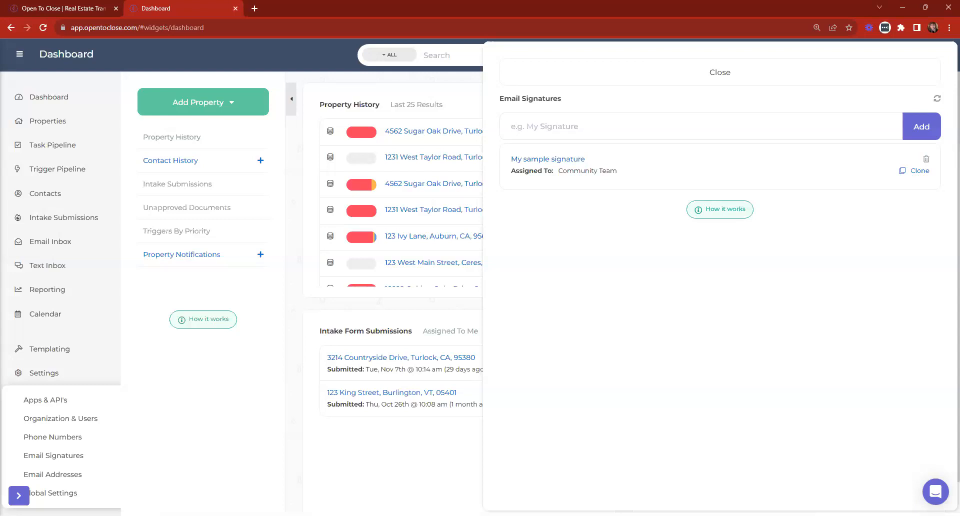
Close Email Signatures, review the Team Members list under Organization & Users, then close it.
left_click(547, 63)
left_click(49, 368)
left_click(52, 425)
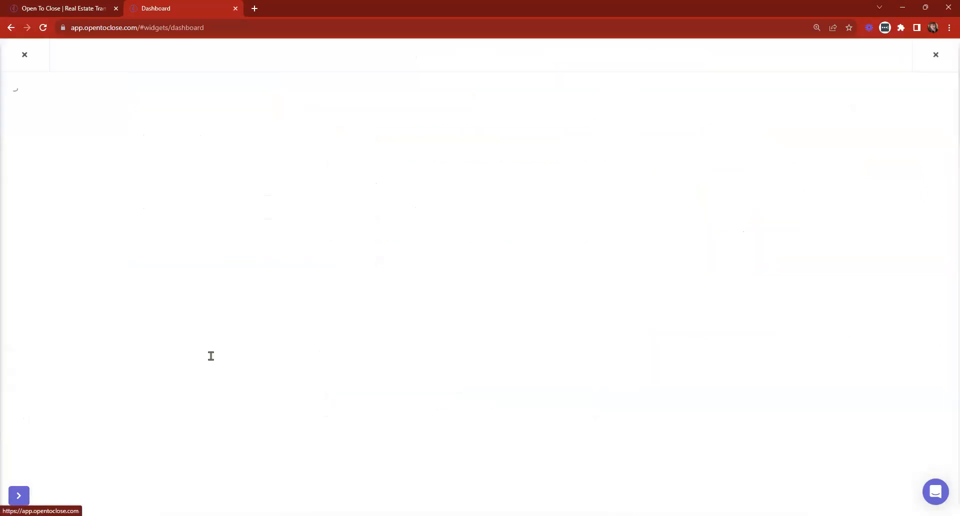
left_click_drag(522, 203, 663, 207)
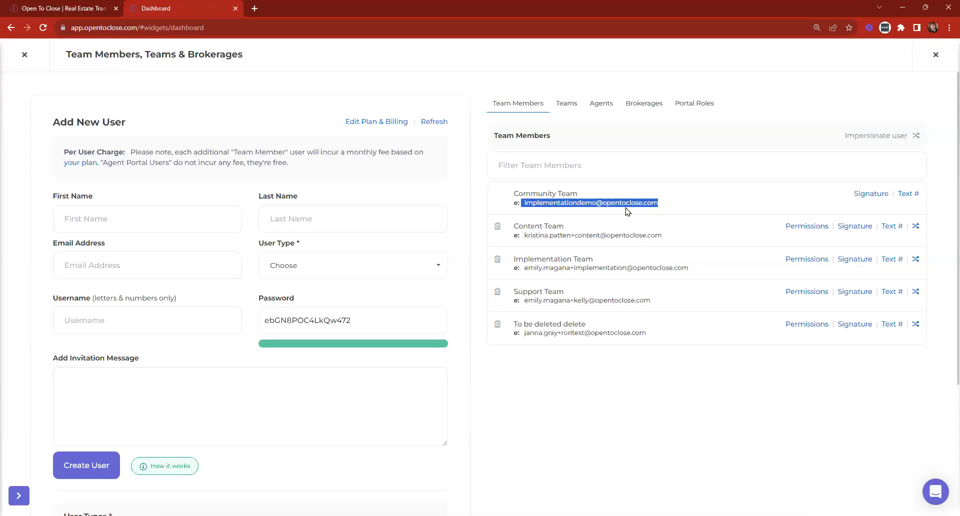
left_click(24, 54)
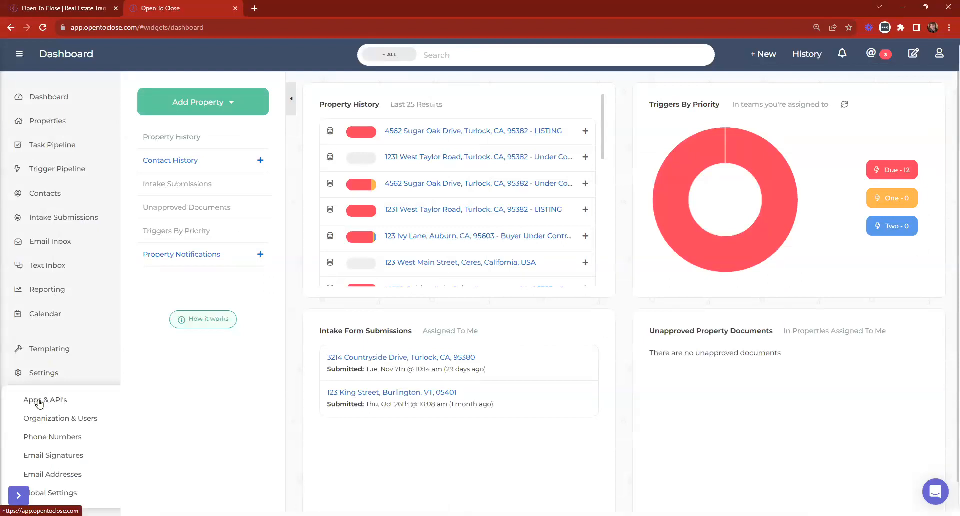
Check the Email Addresses settings, leave Global Settings, and open 123 Ivy Lane from Property History.
left_click(50, 474)
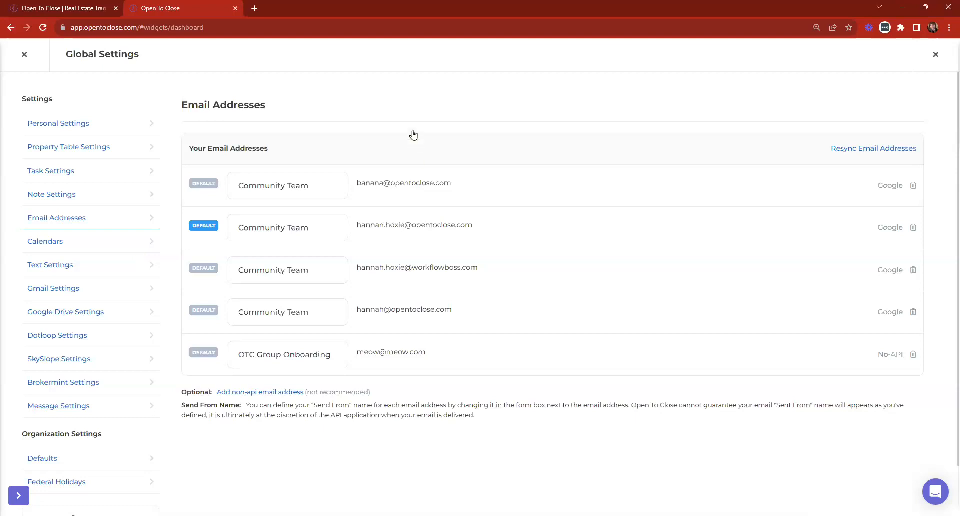
key("Escape")
left_click(428, 237)
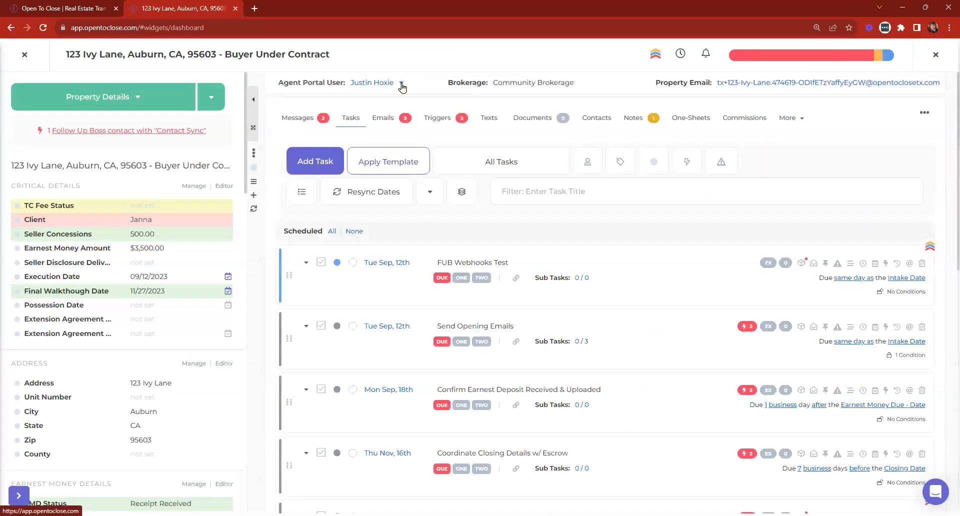
Show the Agent Portal User info popover at the top of the 123 Ivy Lane record.
left_click(401, 84)
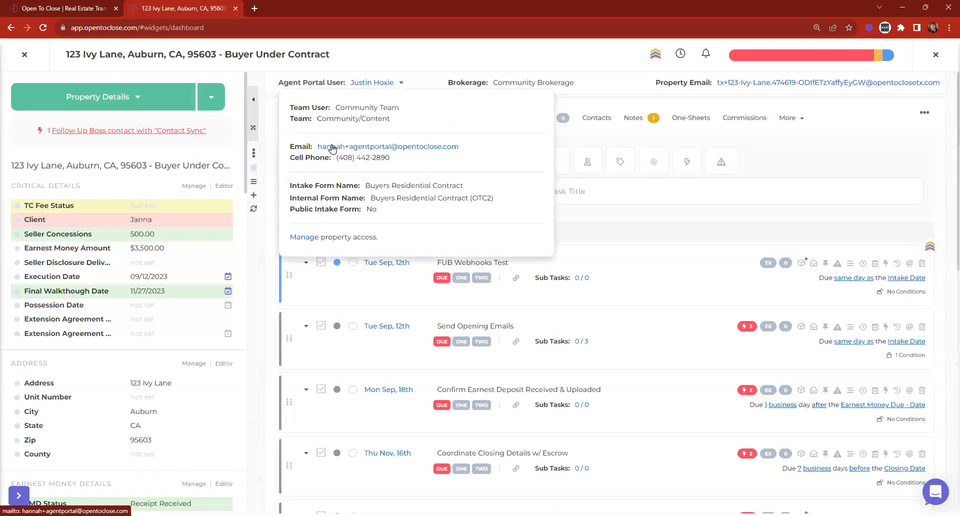
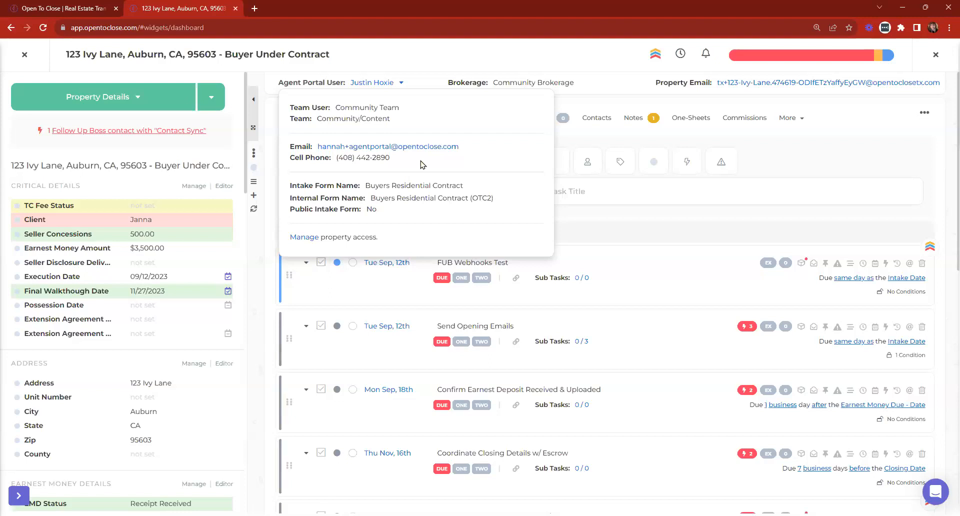
Dismiss the Agent Portal User popover and close the 123 Ivy Lane property record.
left_click(402, 85)
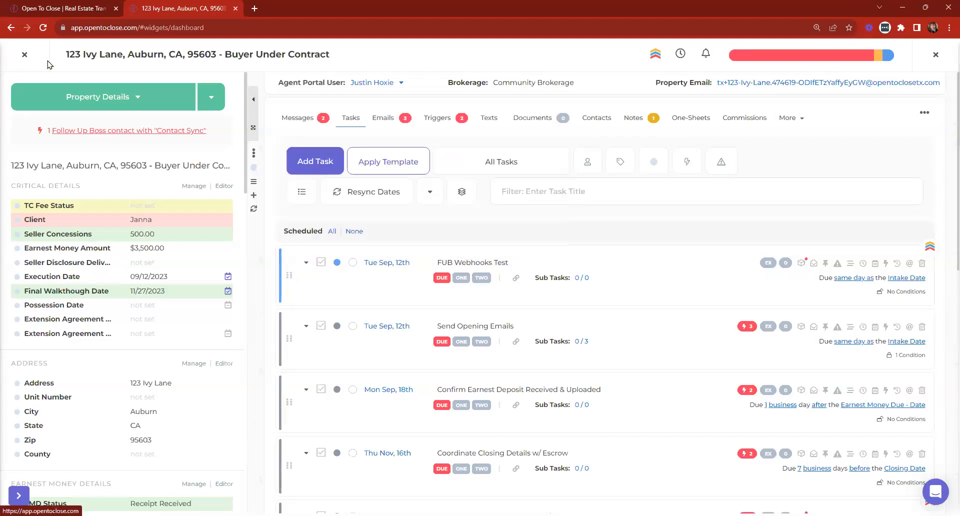
left_click(22, 56)
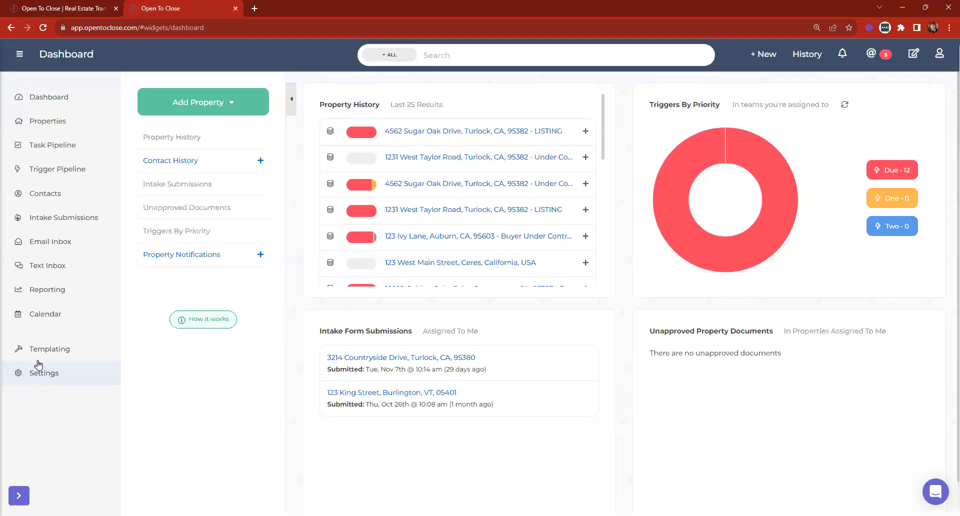
Disconnect the Google integration under Settings > Apps & API's.
left_click(19, 376)
left_click(42, 400)
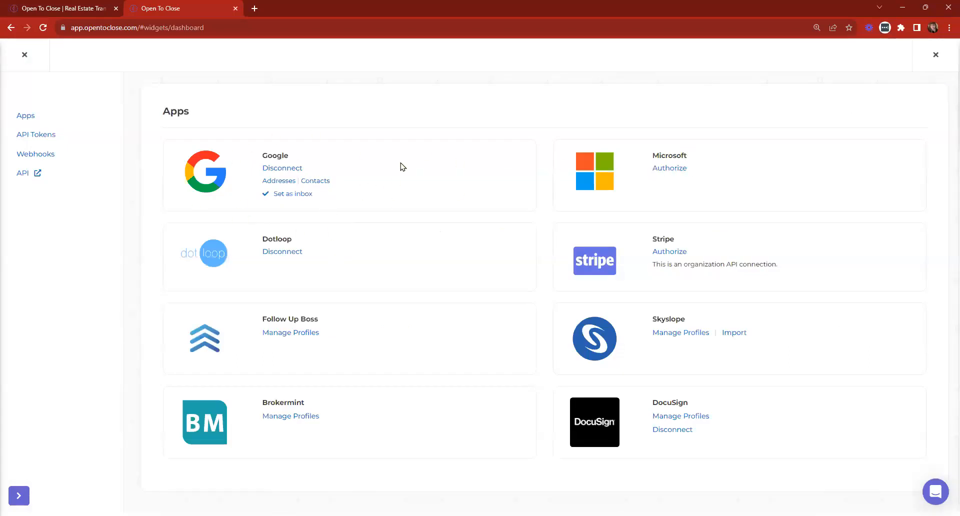
left_click(280, 172)
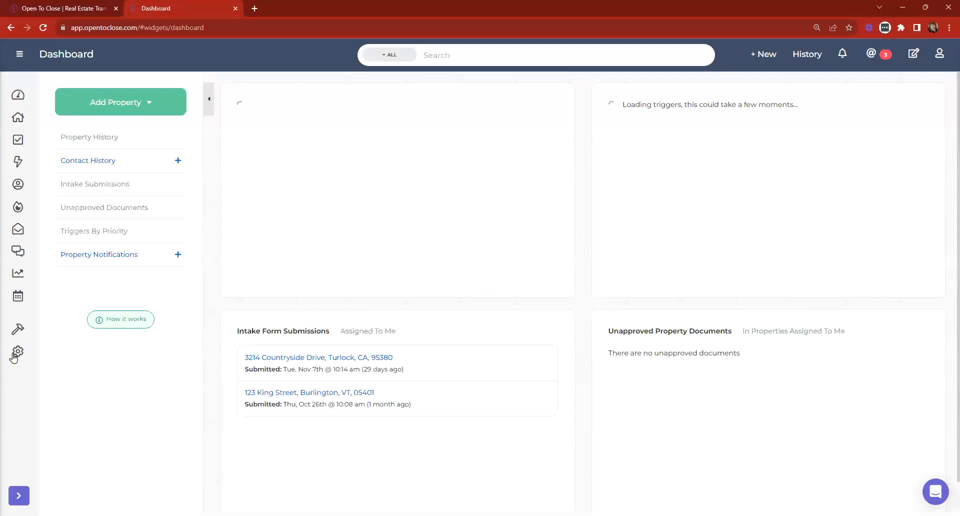
Reopen Apps, start Google's Authorize link, and read through the Google Workspace setup instructions.
left_click(127, 350)
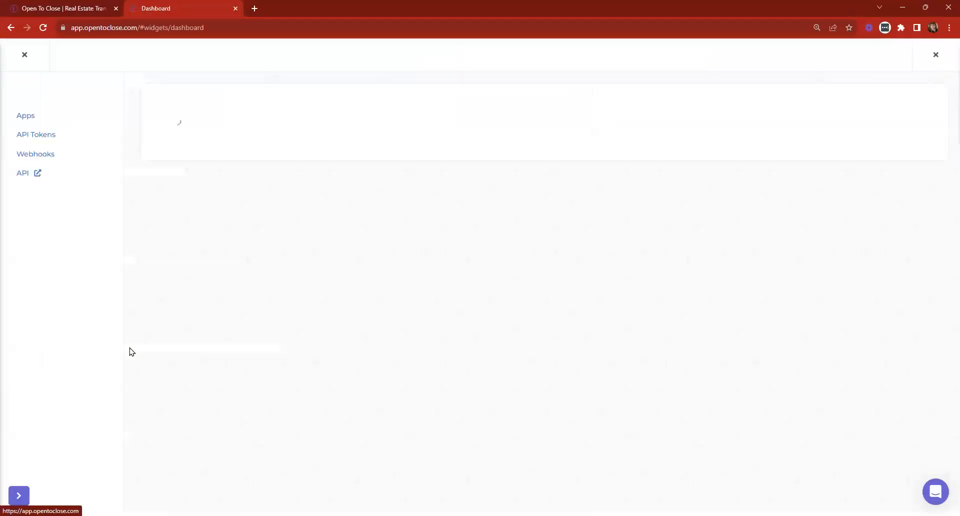
left_click(280, 170)
scroll(563, 256, "down", 5)
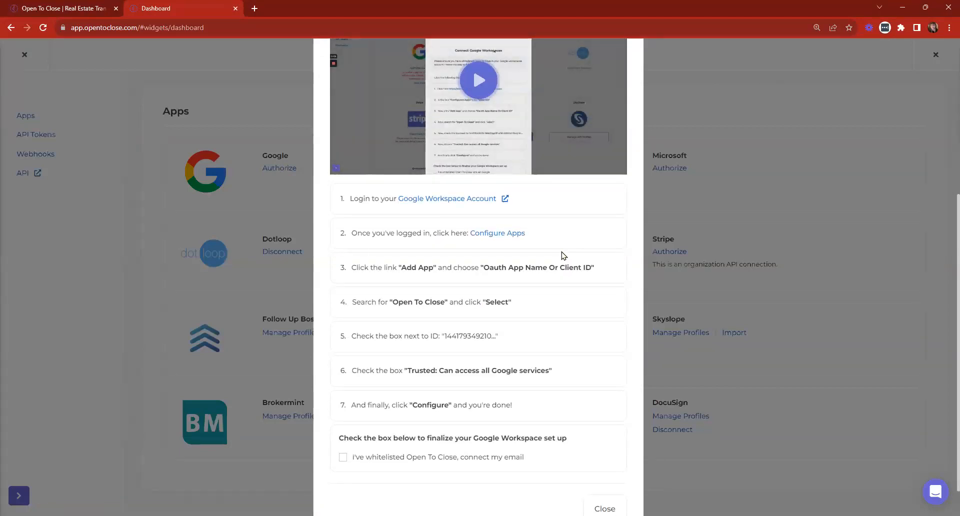
scroll(563, 265, "down", 1)
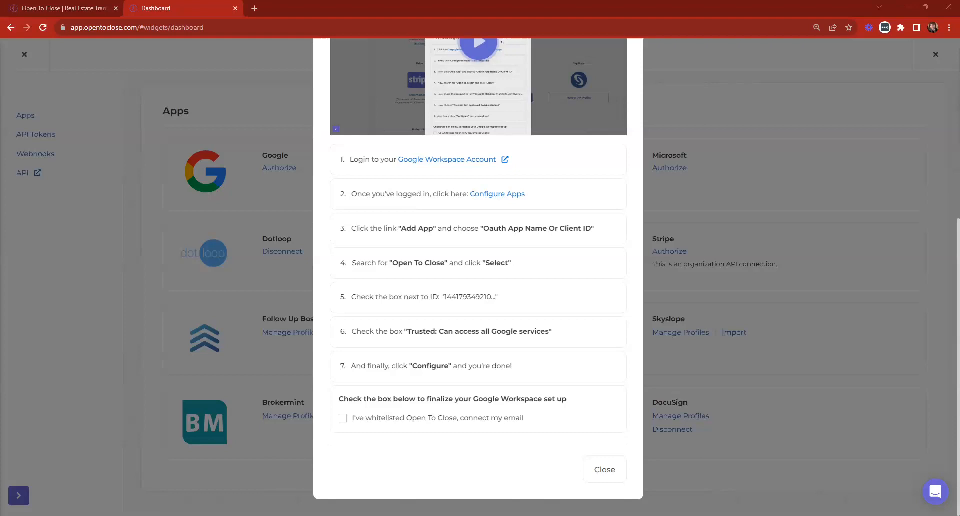
In a new tab, open myaccount.google.com/connections and review Open To Close's Gmail access.
left_click(254, 10)
key("ctrl+v")
key("Return")
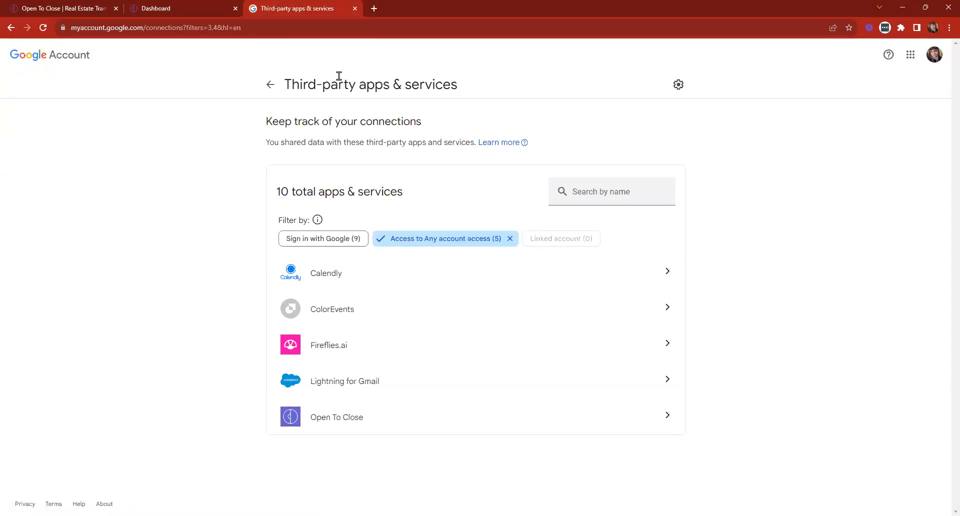
left_click(349, 419)
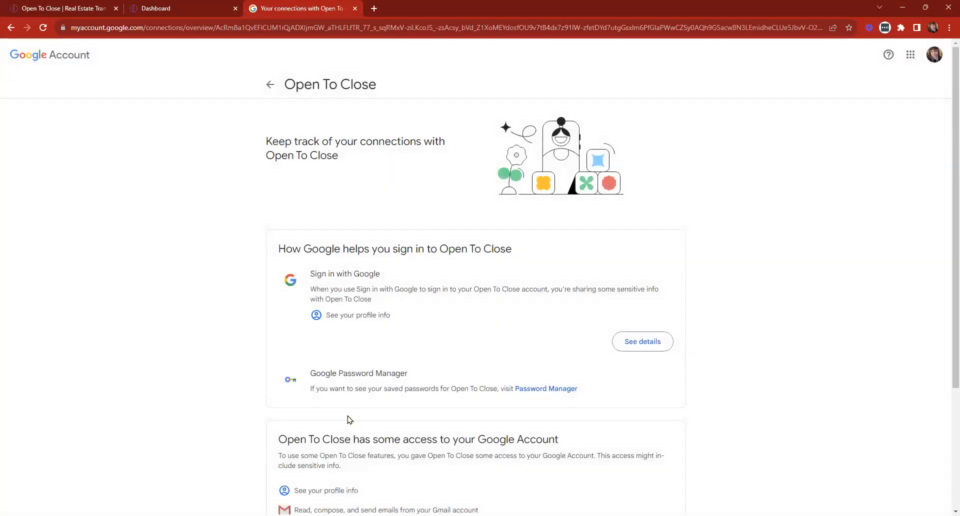
scroll(390, 335, "down", 4)
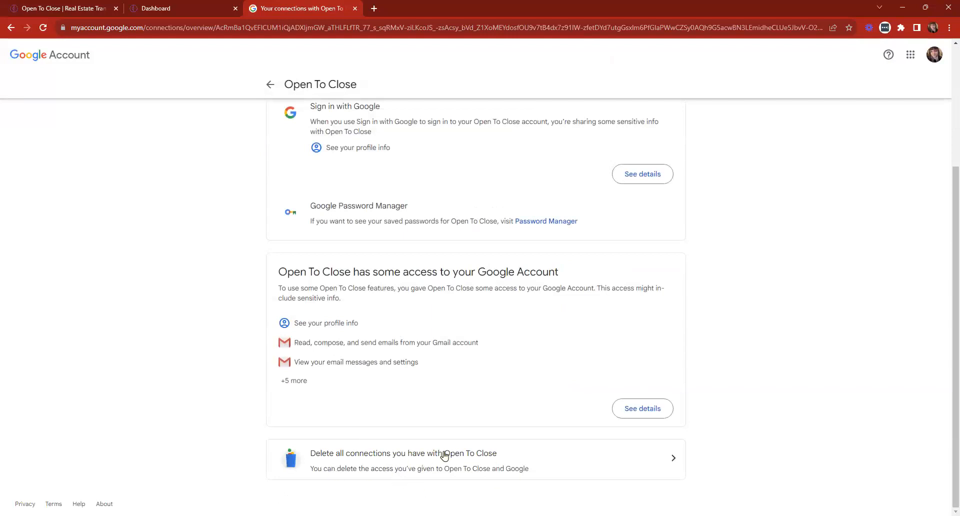
left_click(197, 8)
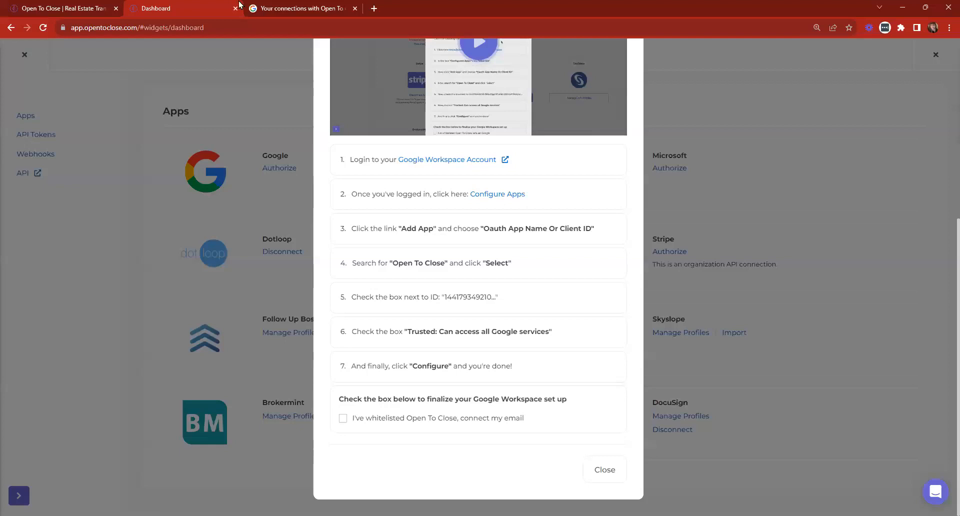
Tick 'I've whitelisted Open To Close, connect my email' and reconnect Google Workspace.
left_click(300, 8)
left_click(193, 6)
left_click(409, 418)
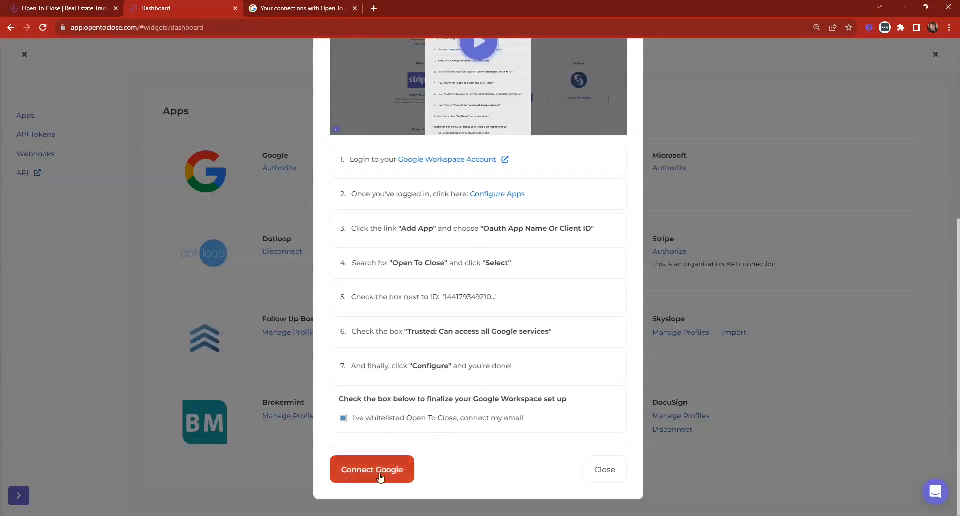
left_click(367, 469)
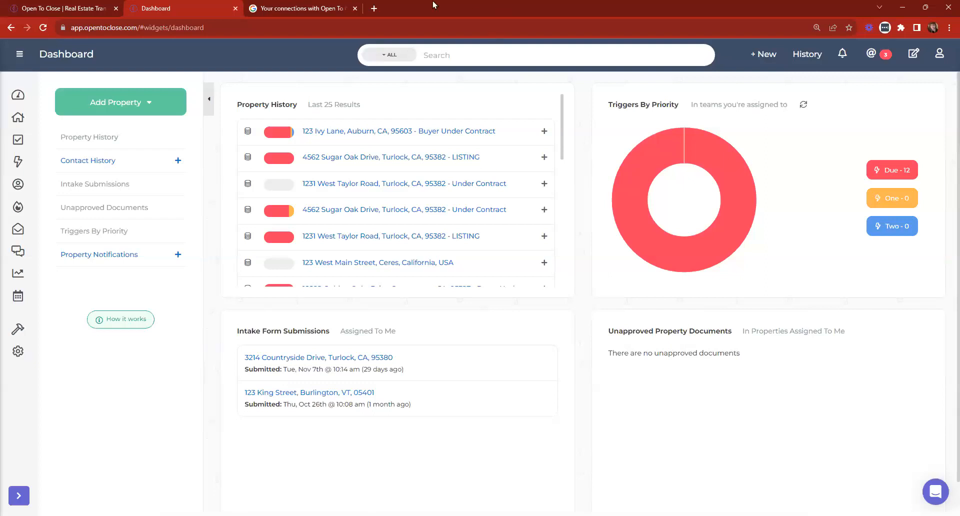
Close the 'Your connections with Open To Close' Google tab.
left_click(348, 8)
left_click(356, 8)
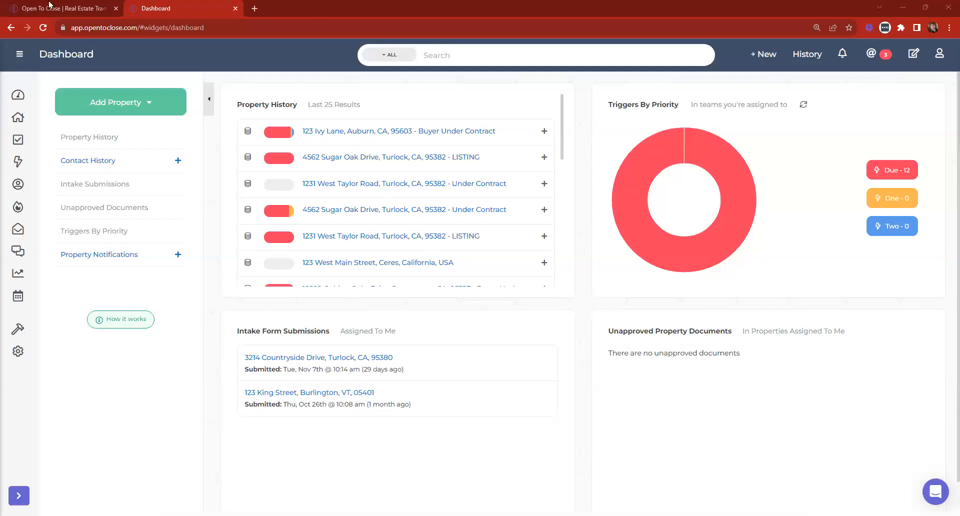
Give the Implementation Team access to the Contacts table via Table Users.
left_click(17, 185)
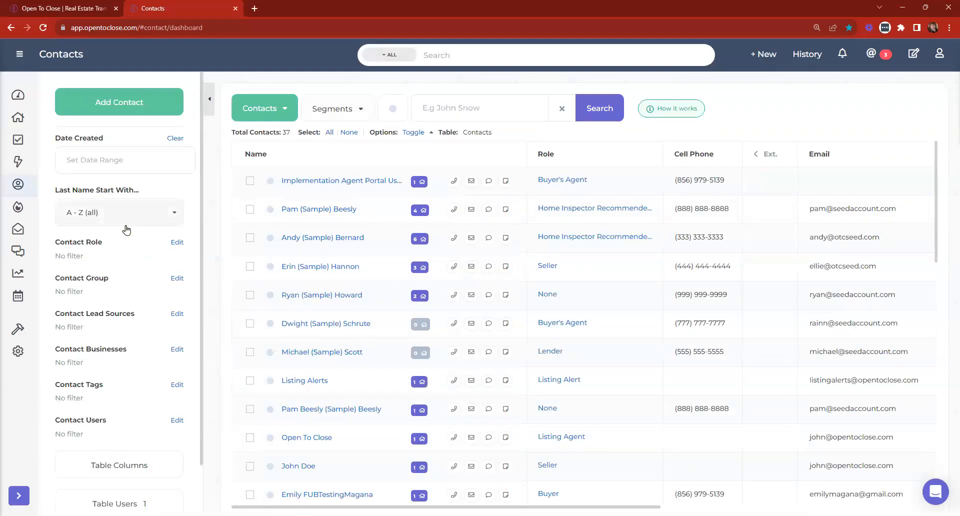
scroll(126, 226, "down", 1)
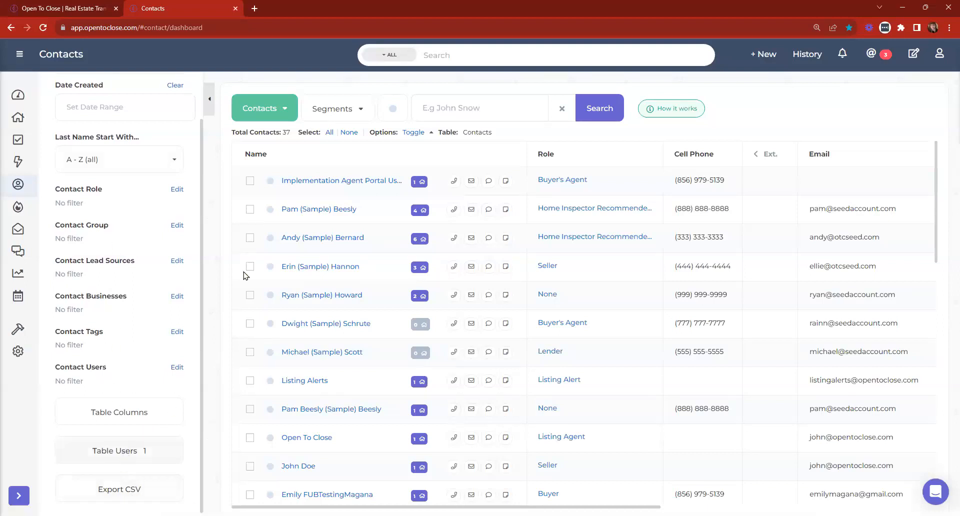
left_click(259, 106)
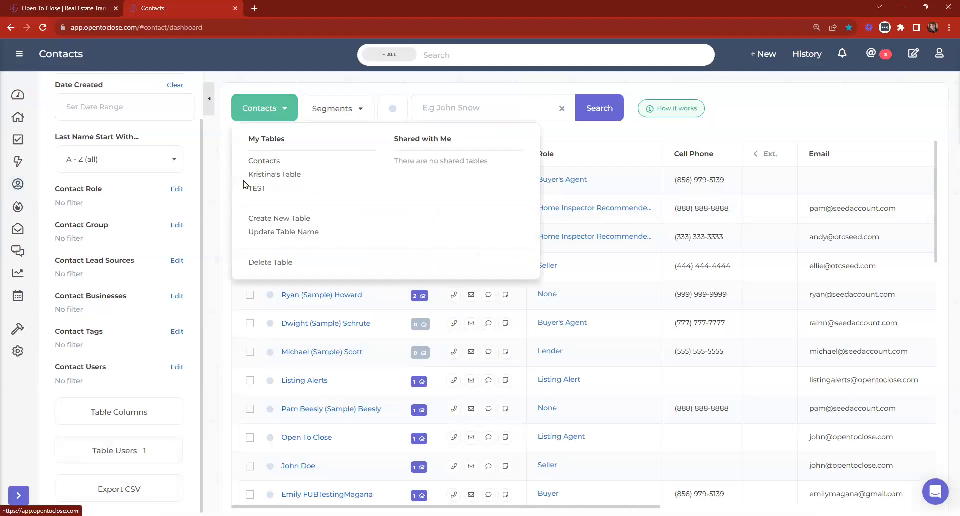
left_click(279, 106)
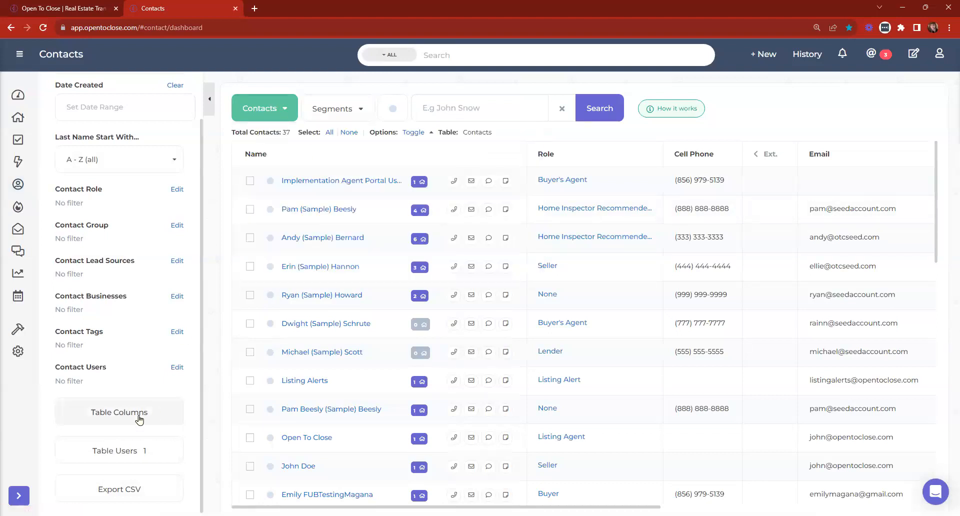
left_click(125, 451)
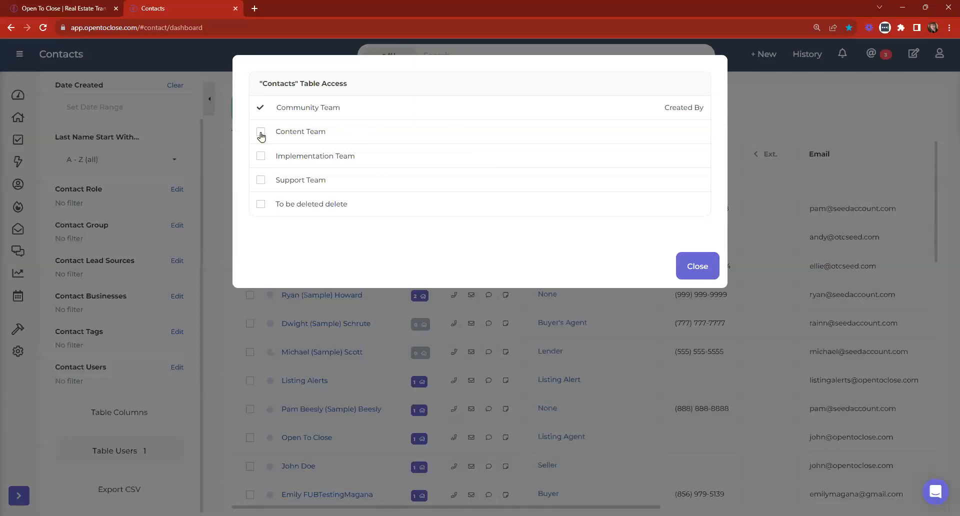
left_click(261, 156)
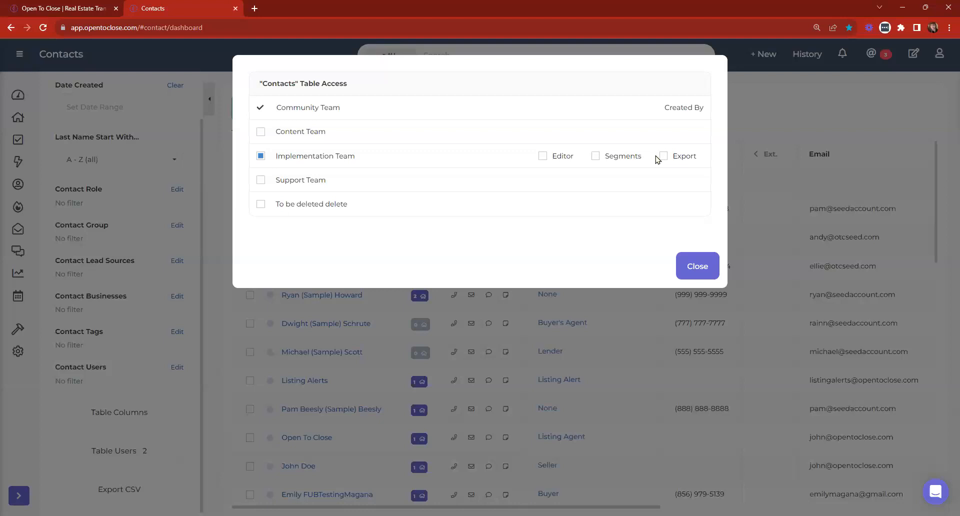
left_click(697, 272)
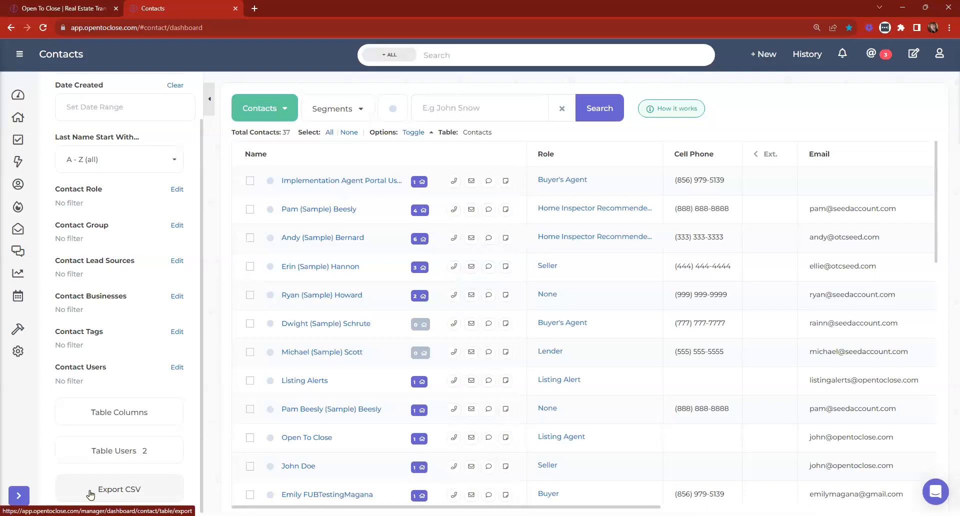
Filter Contacts to the Inspectors segment, leaving 2 home inspectors, then return to the dashboard.
left_click(261, 107)
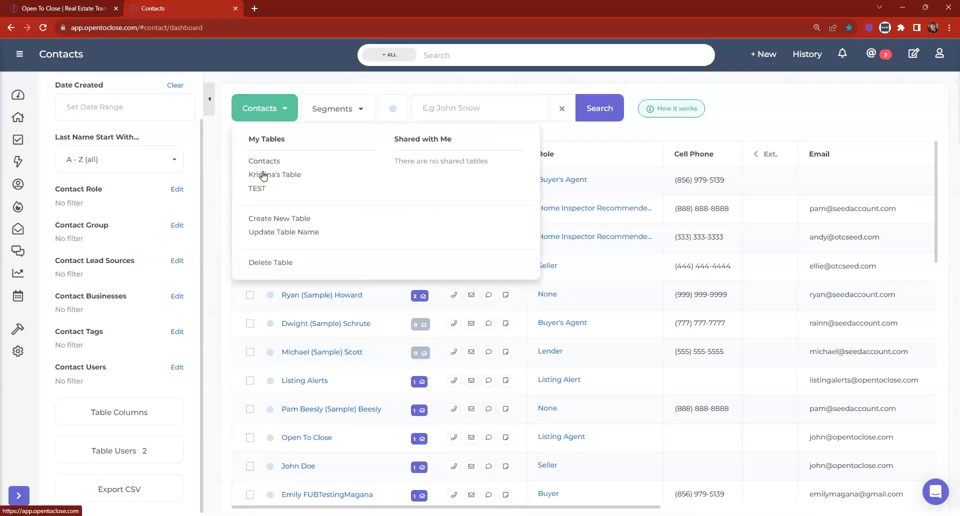
left_click(336, 105)
left_click(336, 156)
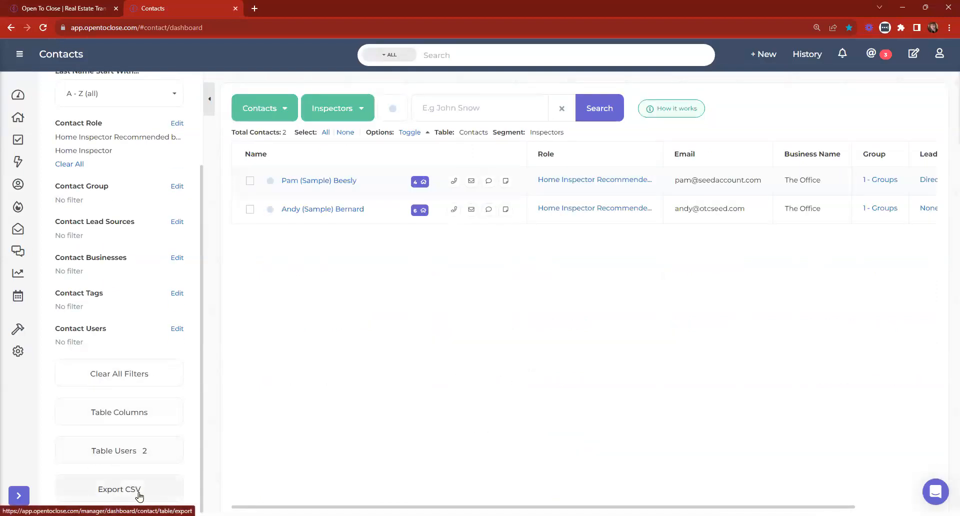
scroll(140, 475, "up", 3)
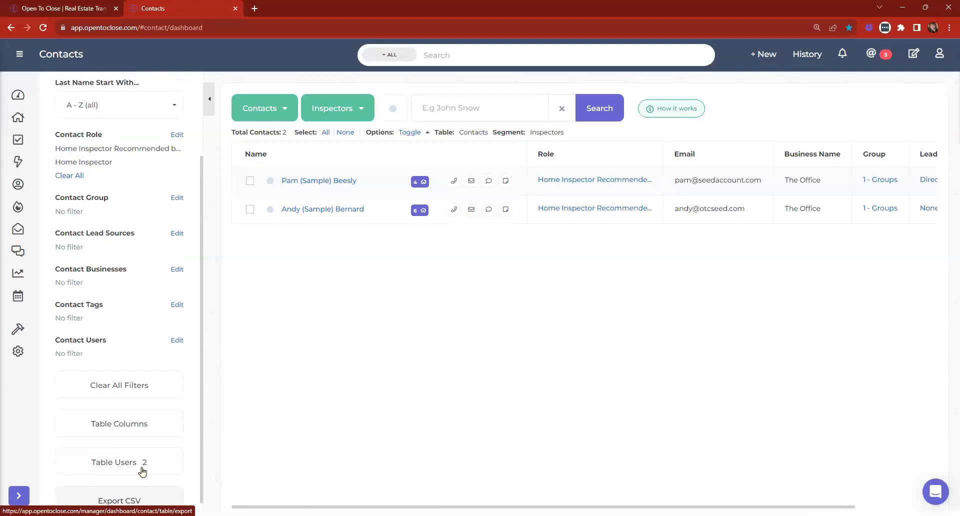
left_click(19, 95)
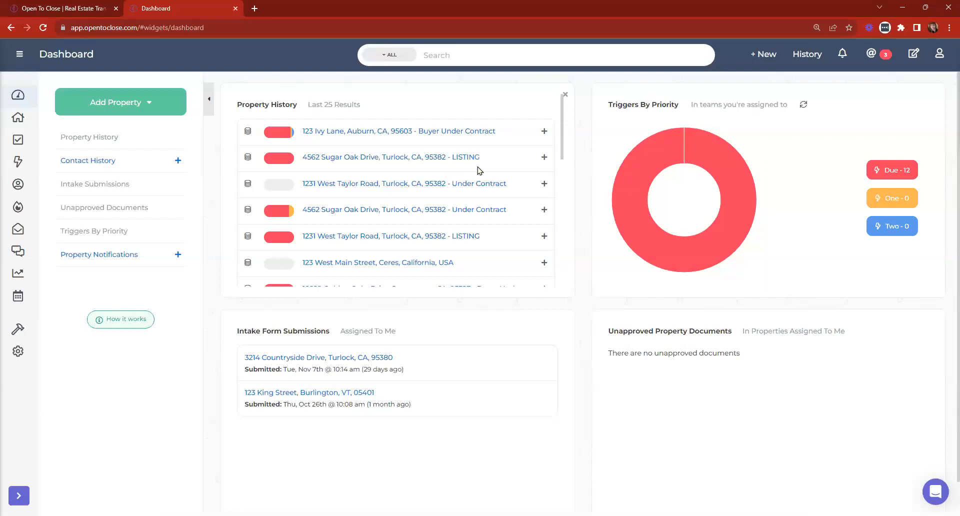
Show the Templating tools flyout from the hammer icon in the sidebar.
left_click(18, 330)
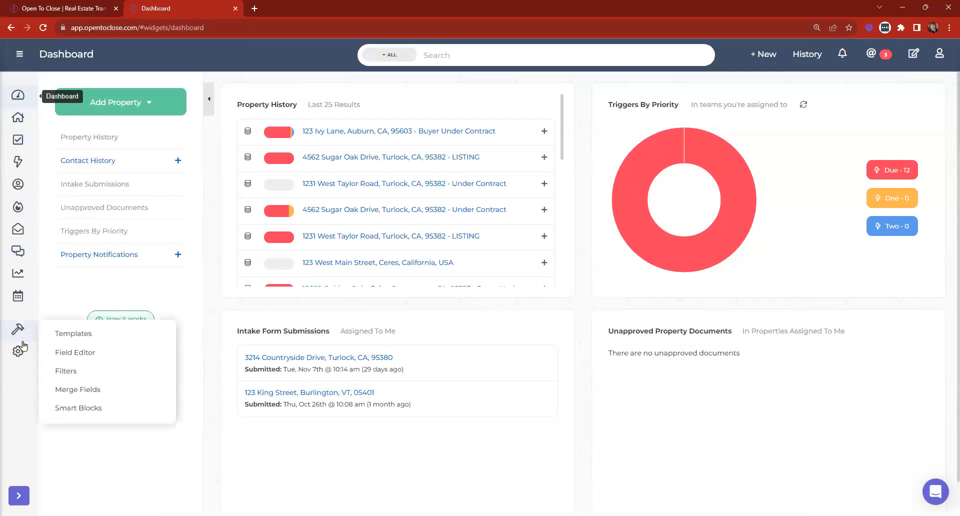
Review the outbound Zapier webhooks under Settings > Integrations, then close back to the dashboard.
left_click(57, 361)
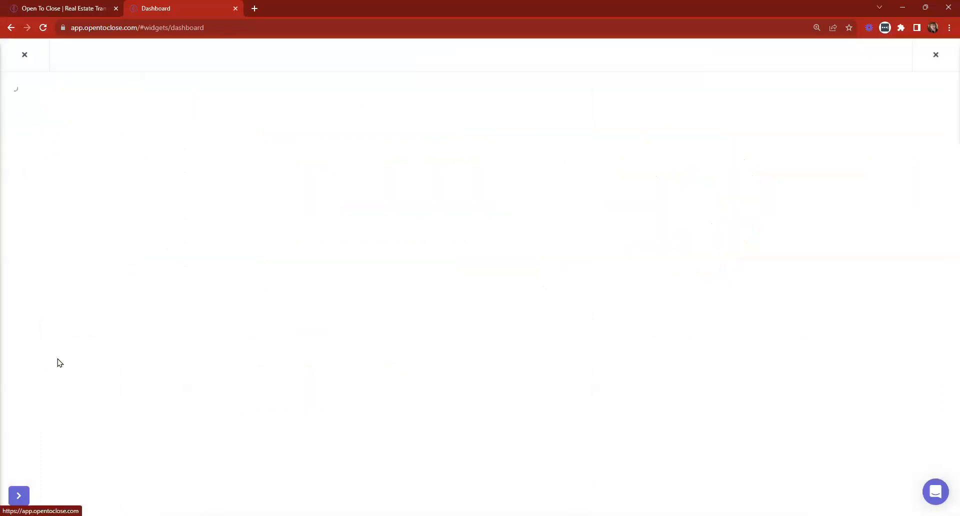
left_click(41, 156)
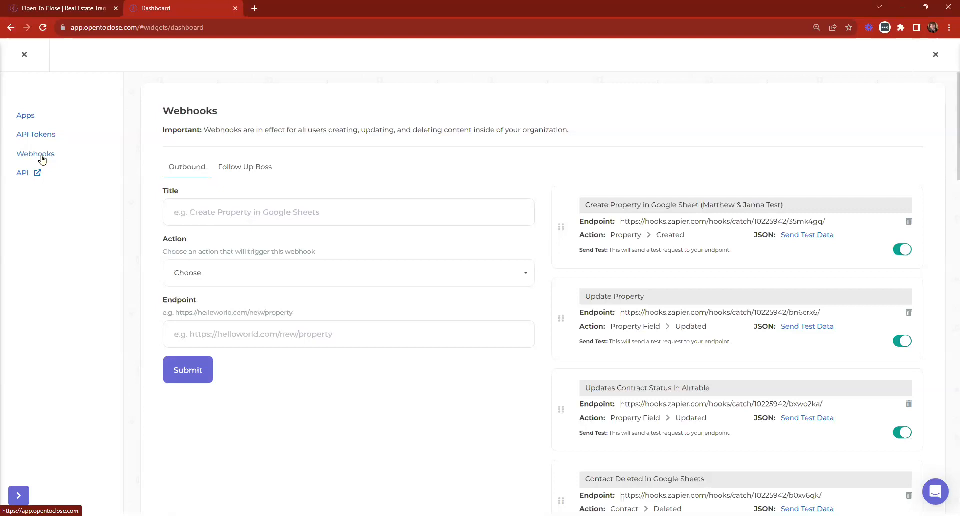
left_click(25, 54)
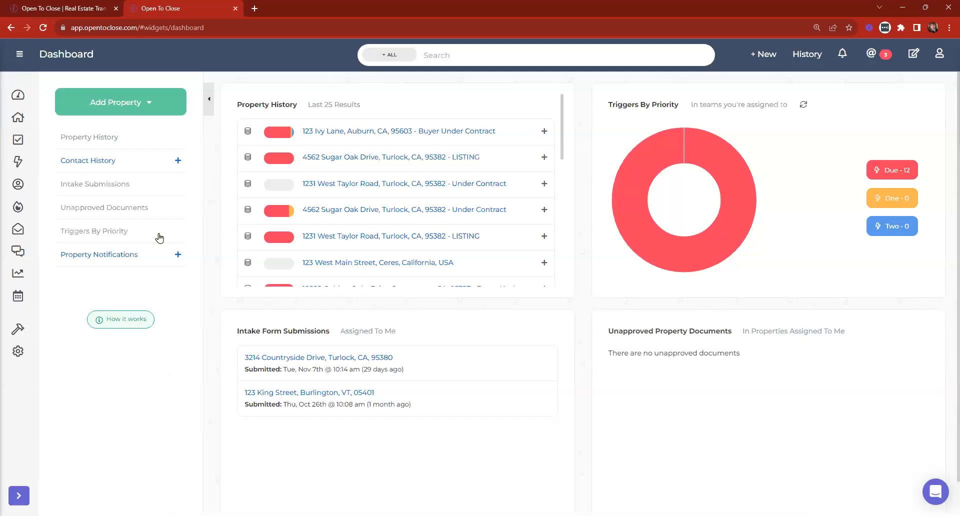
Switch to the opentoclose.com homepage tab and show the Learn dropdown.
left_click(49, 4)
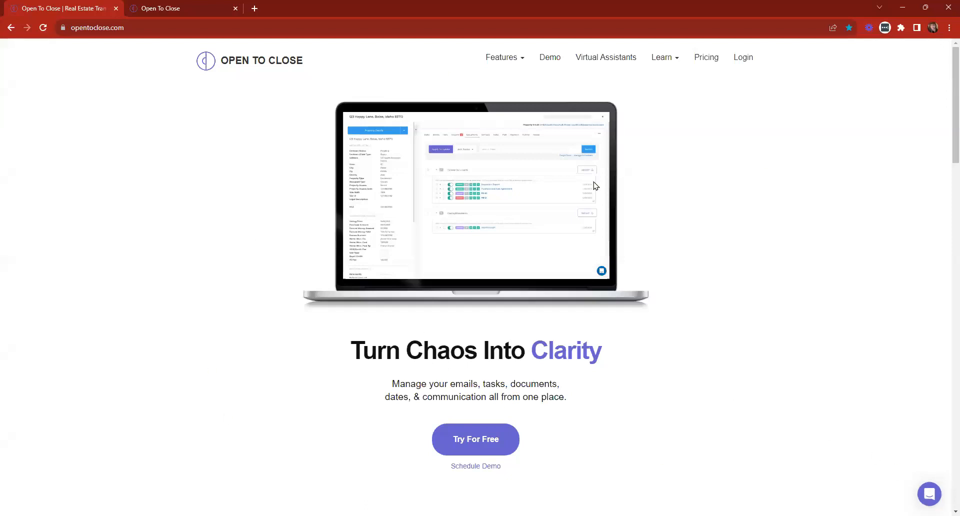
left_click(662, 58)
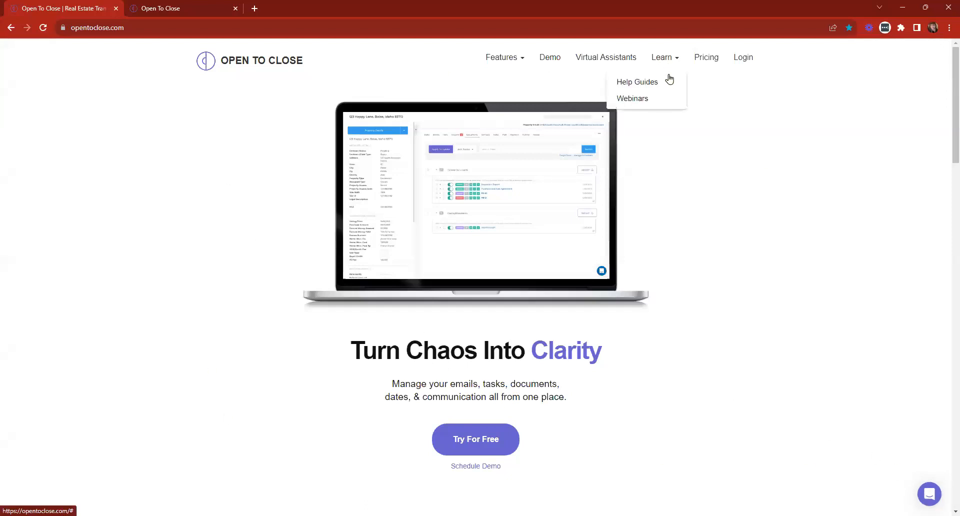
Open Webinars and scroll the listings, highlighting the Tuesday, December 26th, 2023 heading.
left_click(646, 100)
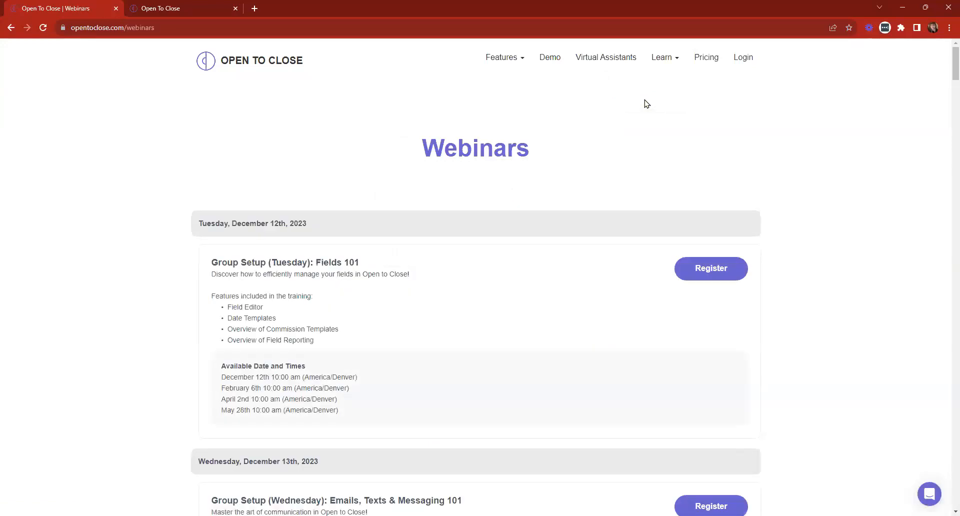
scroll(640, 103, "down", 4)
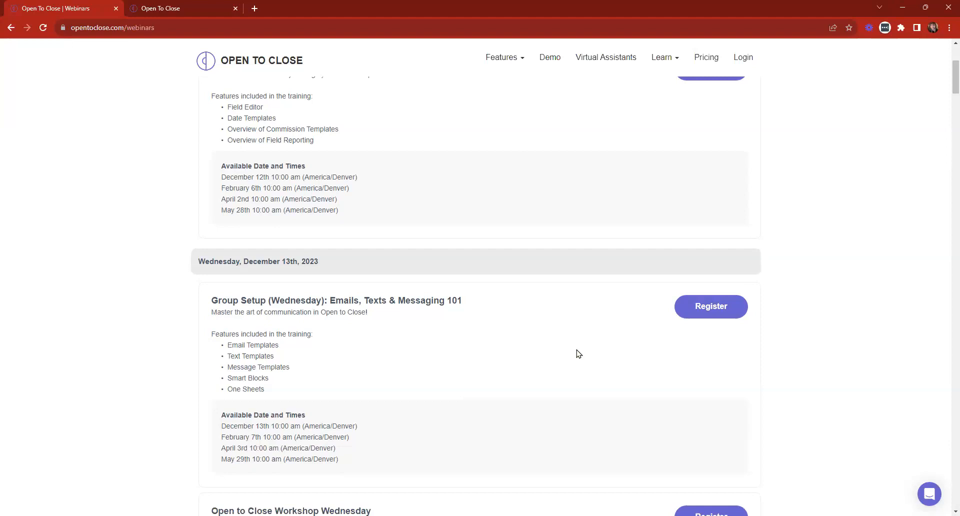
scroll(546, 349, "down", 5)
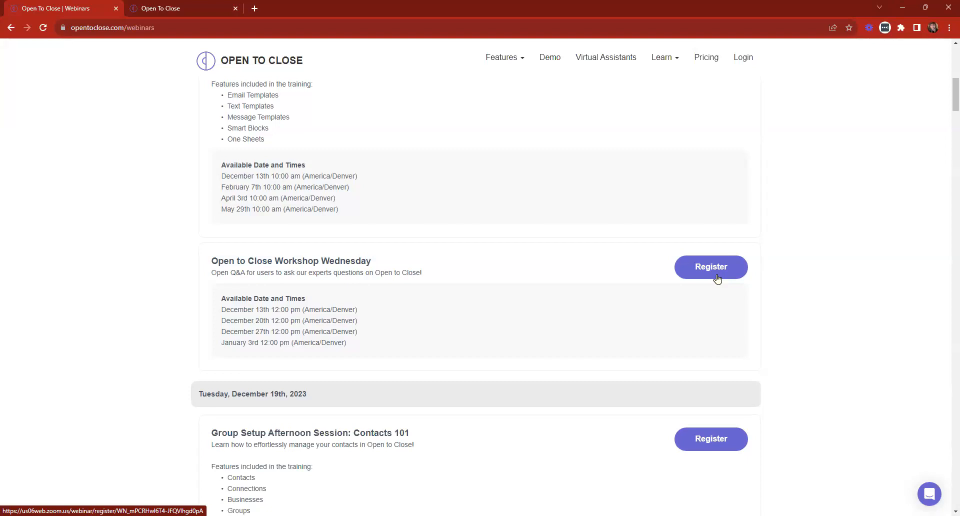
scroll(593, 285, "down", 7)
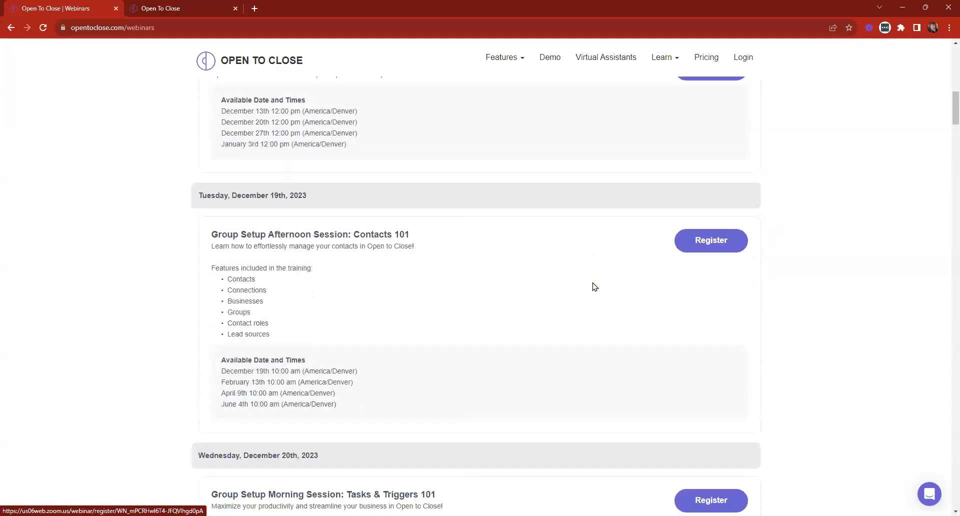
scroll(482, 334, "down", 4)
scroll(482, 334, "down", 5)
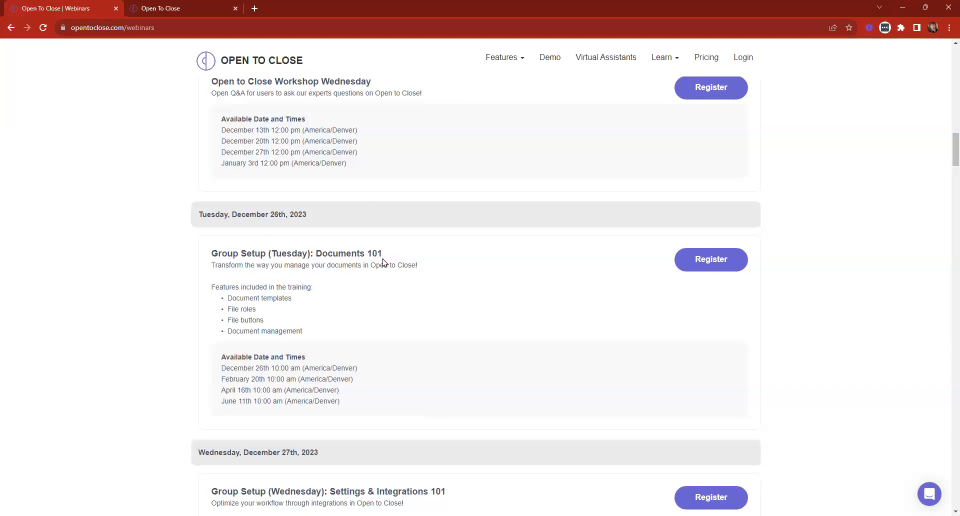
scroll(389, 287, "down", 6)
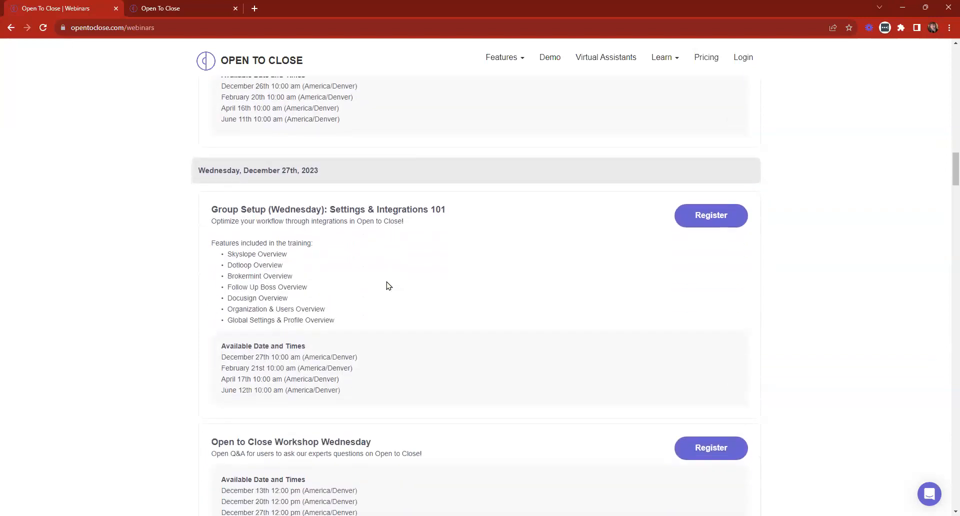
scroll(385, 275, "up", 5)
left_click_drag(197, 165, 320, 172)
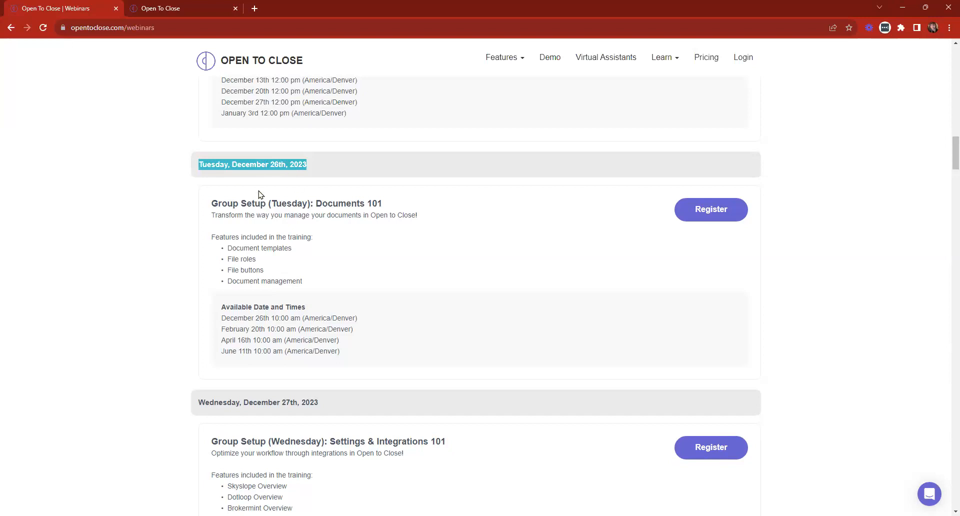
scroll(332, 236, "up", 2)
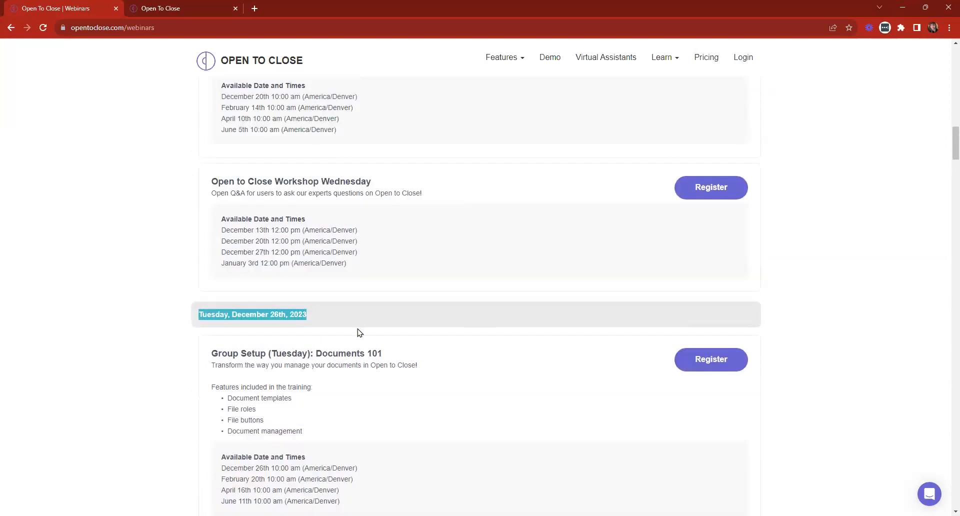
scroll(493, 325, "down", 2)
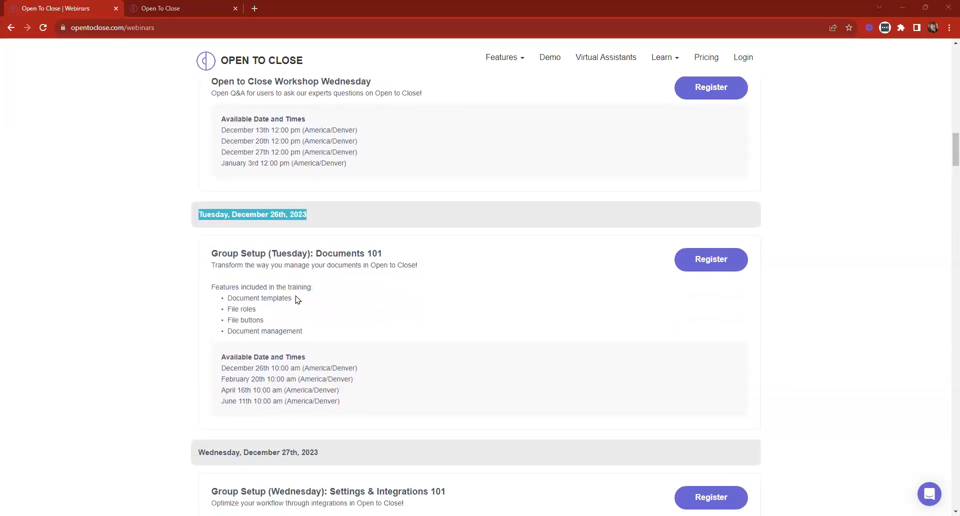
Highlight the January 2nd Intake Forms webinar title, then scroll back toward the top.
left_click(268, 255)
scroll(302, 230, "down", 2)
scroll(310, 259, "up", 4)
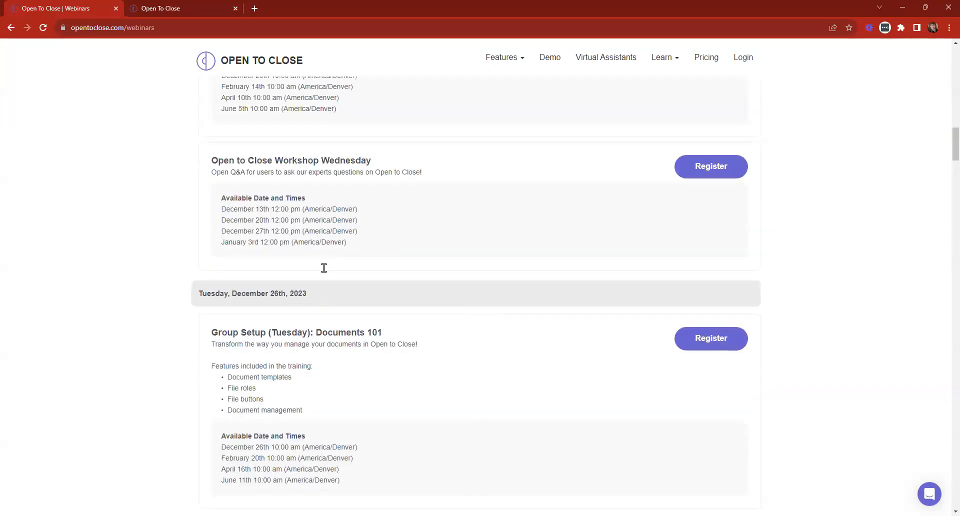
scroll(327, 250, "up", 4)
scroll(315, 355, "down", 8)
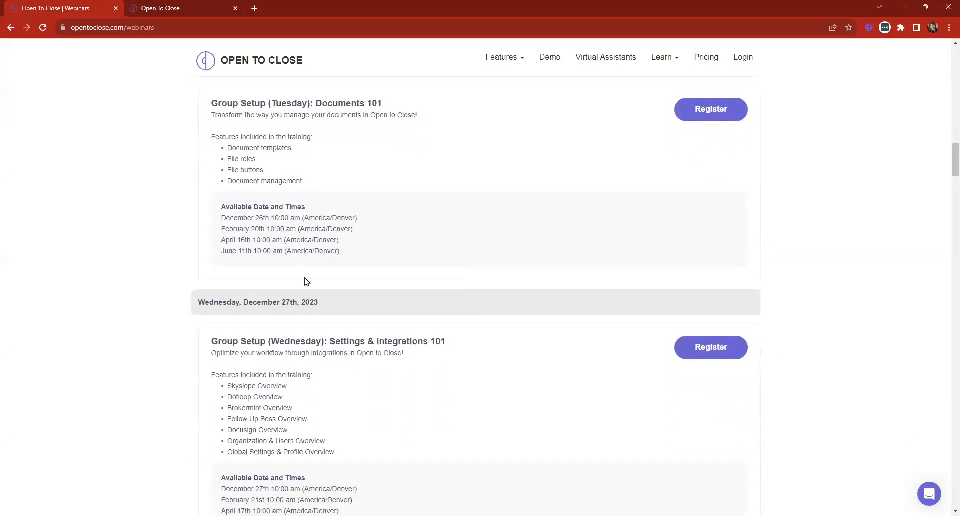
scroll(339, 212, "down", 10)
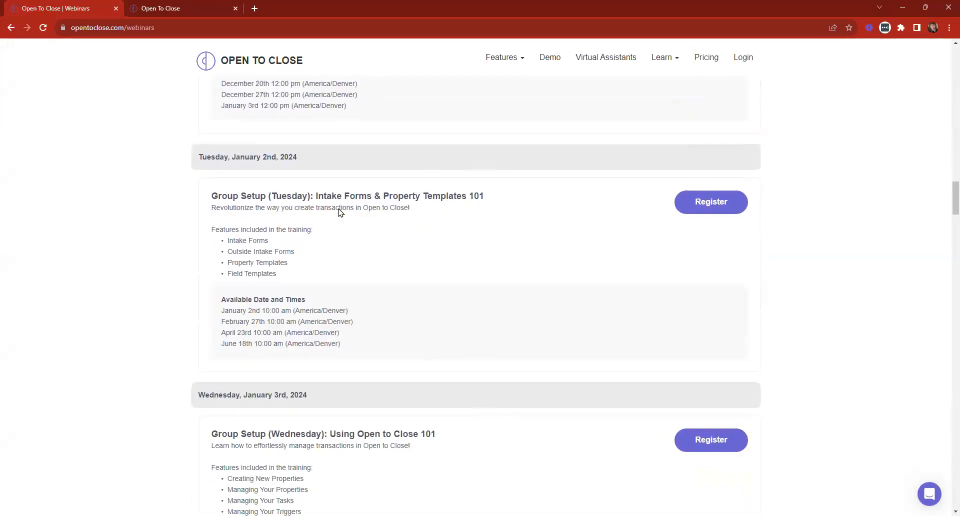
left_click_drag(203, 199, 502, 201)
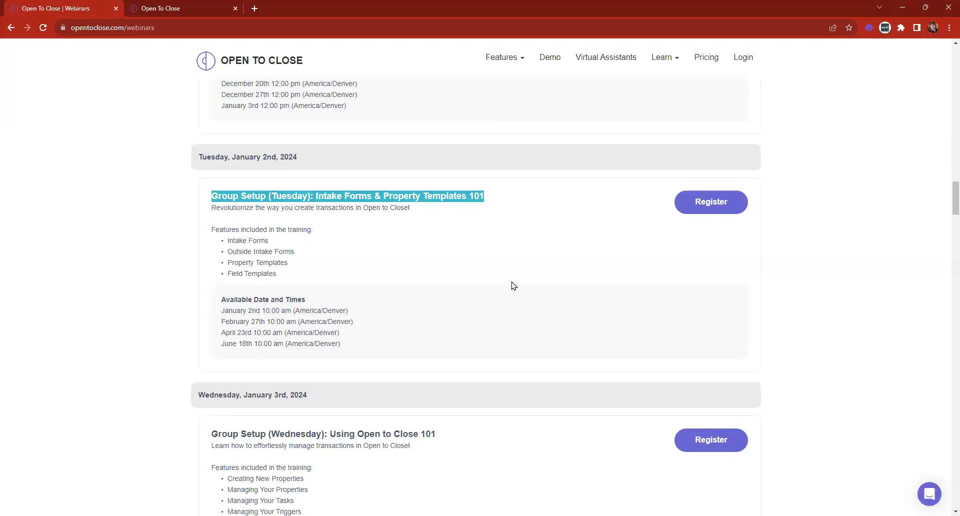
scroll(513, 300, "up", 20)
scroll(514, 322, "up", 15)
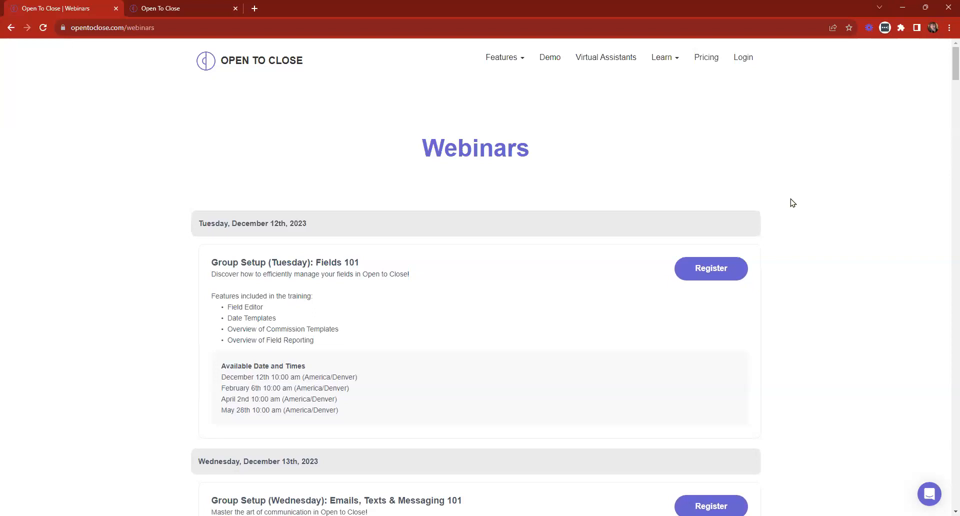
Go to the opentoclose.com homepage and open the Webinars schedule from the Learn menu.
left_click(232, 58)
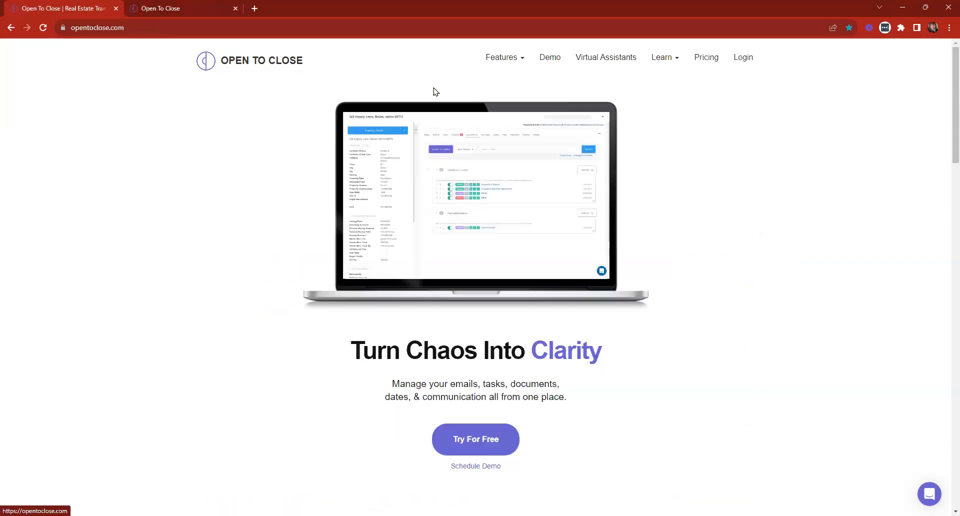
mouse_move(662, 60)
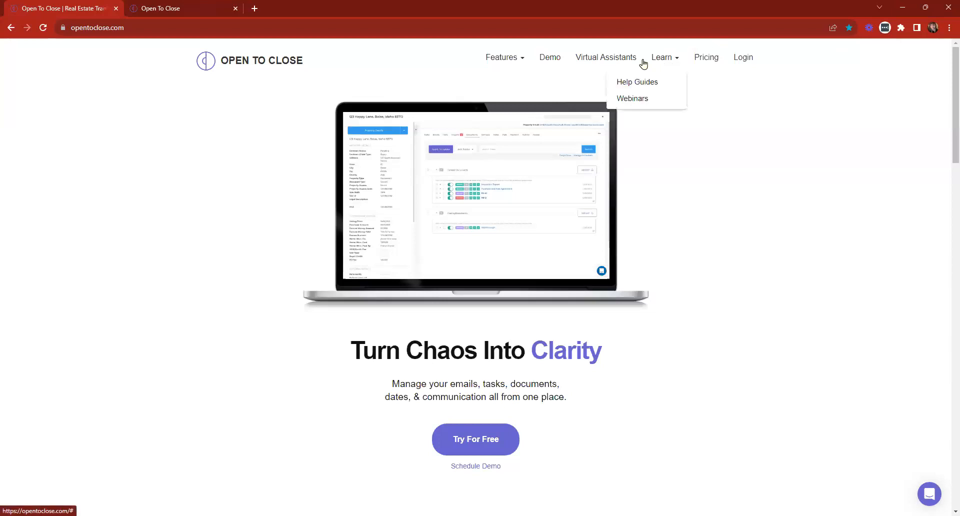
left_click(635, 100)
Browse the Webinars schedule and highlight the January 2nd session's details.
scroll(467, 180, "down", 15)
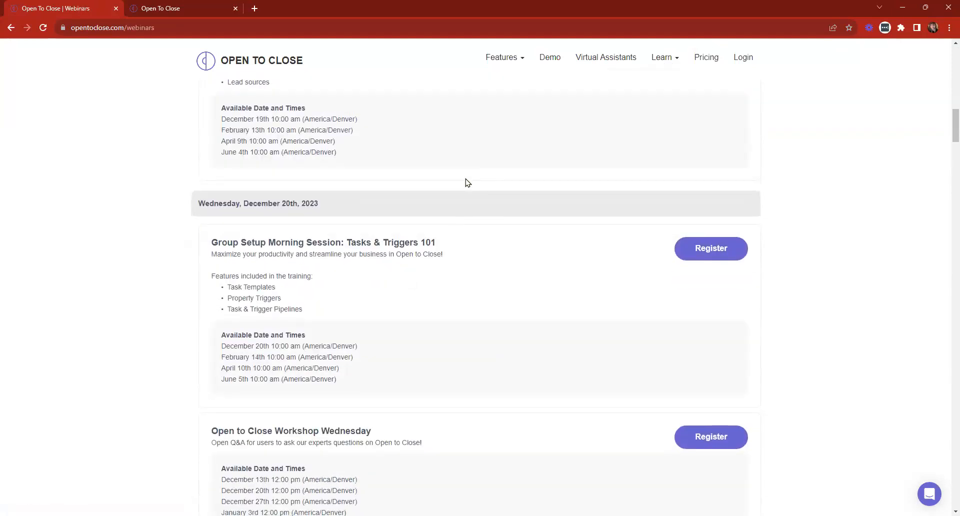
scroll(370, 147, "up", 3)
left_click_drag(199, 214, 371, 396)
left_click(361, 315)
scroll(354, 295, "down", 14)
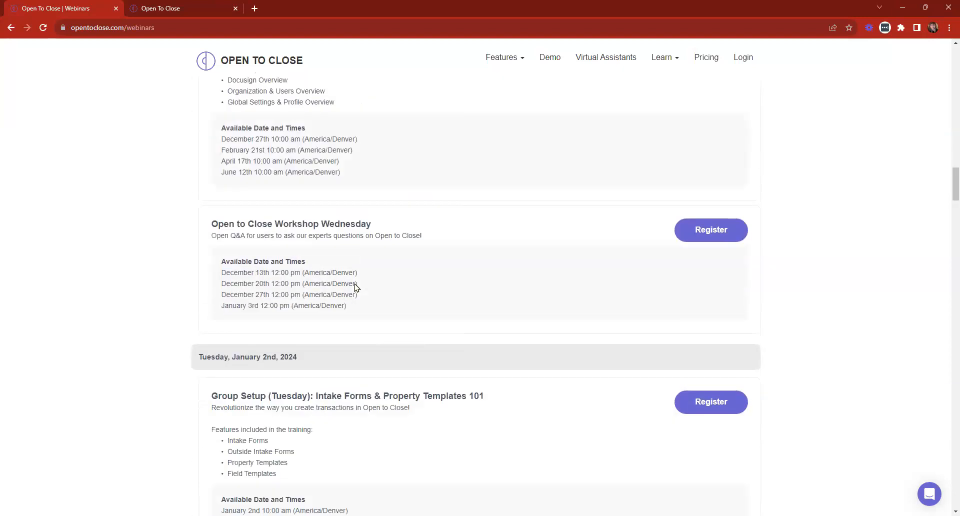
left_click_drag(201, 156, 388, 347)
left_click(230, 158)
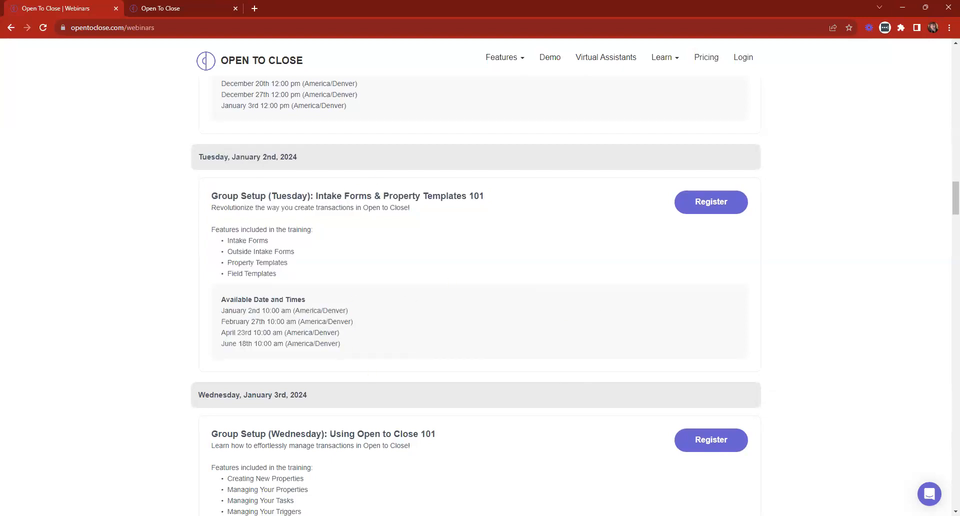
Scroll back to the top and return to the opentoclose.com homepage.
scroll(370, 311, "up", 1)
scroll(371, 311, "up", 20)
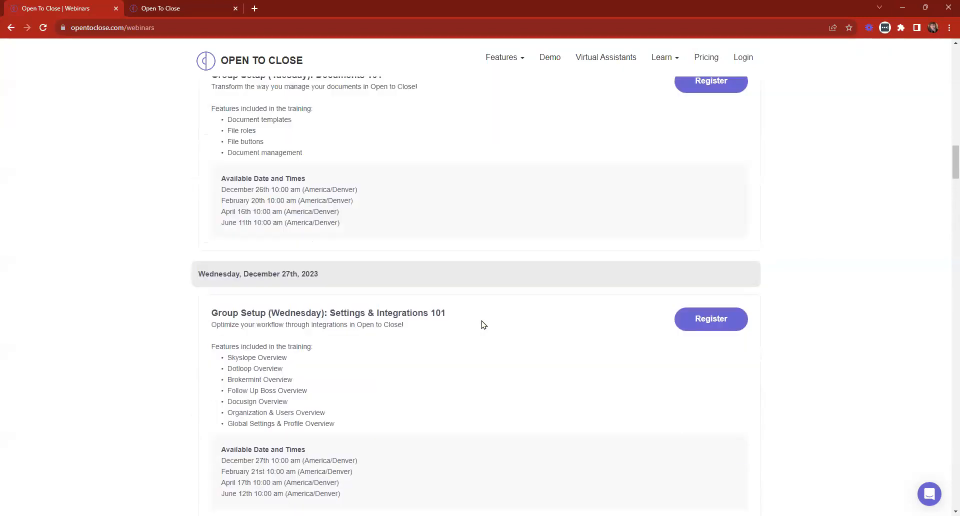
scroll(490, 277, "up", 1)
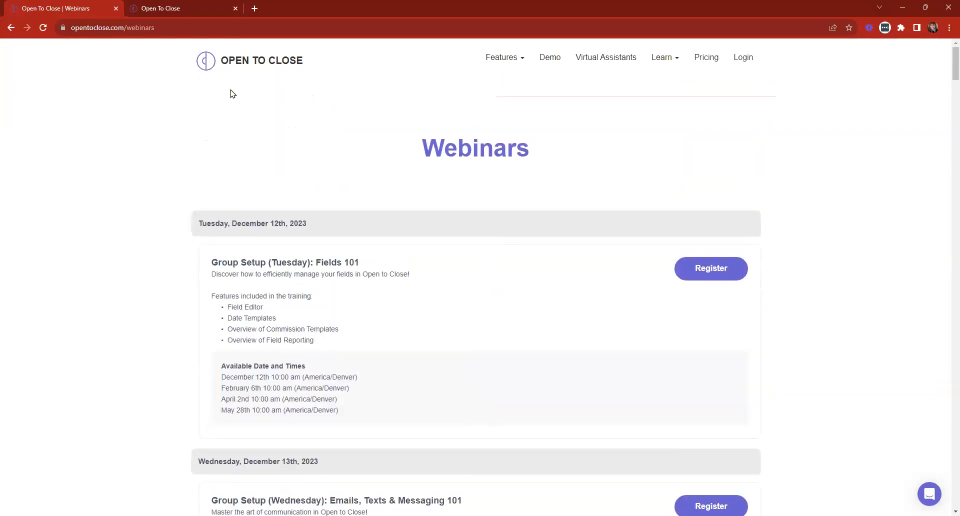
left_click(246, 68)
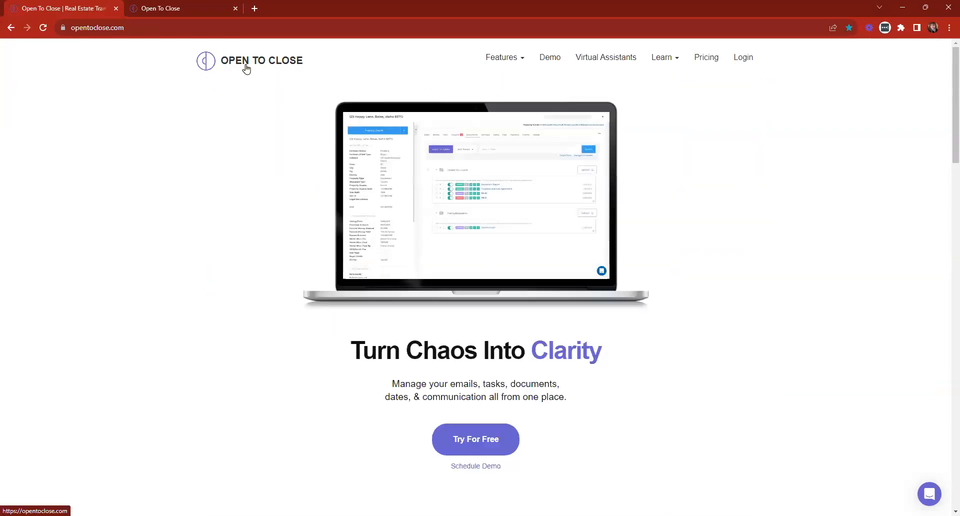